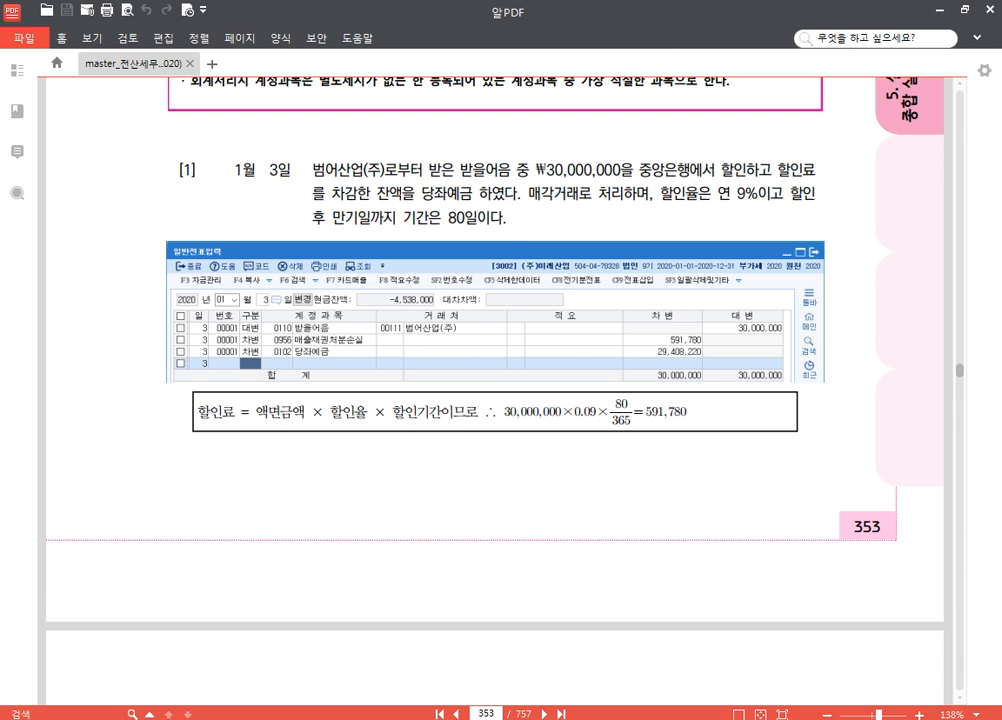
# - Switch to the 분개용.hwp document in the Hancom word processor and maximize its window
pyautogui.hotkey('alt', 'Tab')
pyautogui.click(430, 530)
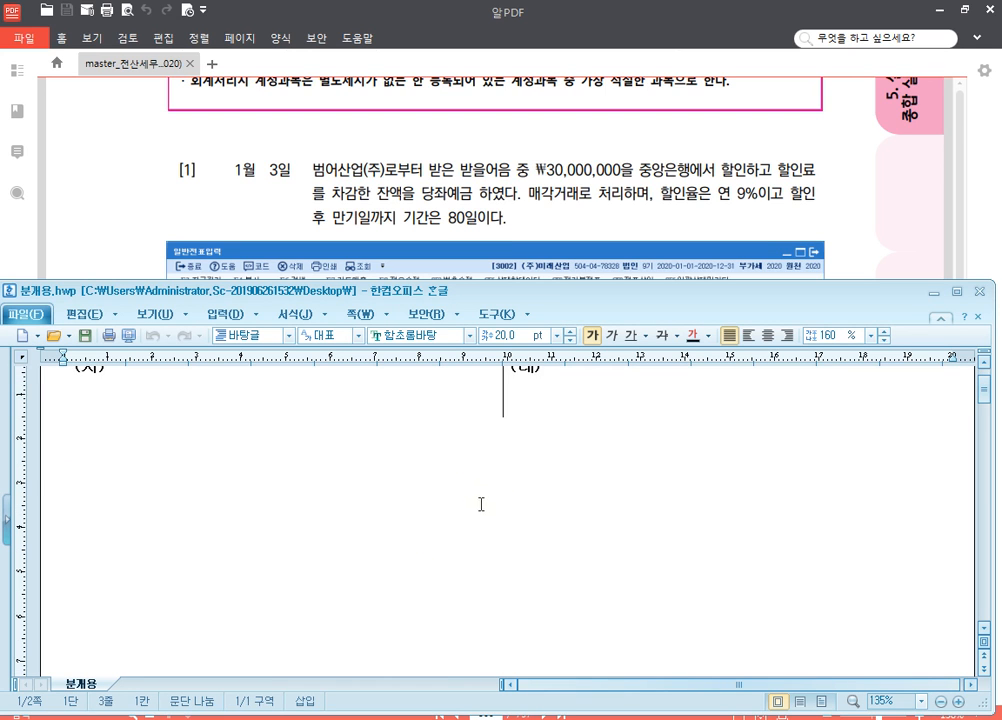
pyautogui.scroll(1, 481, 504)
pyautogui.click(956, 291)
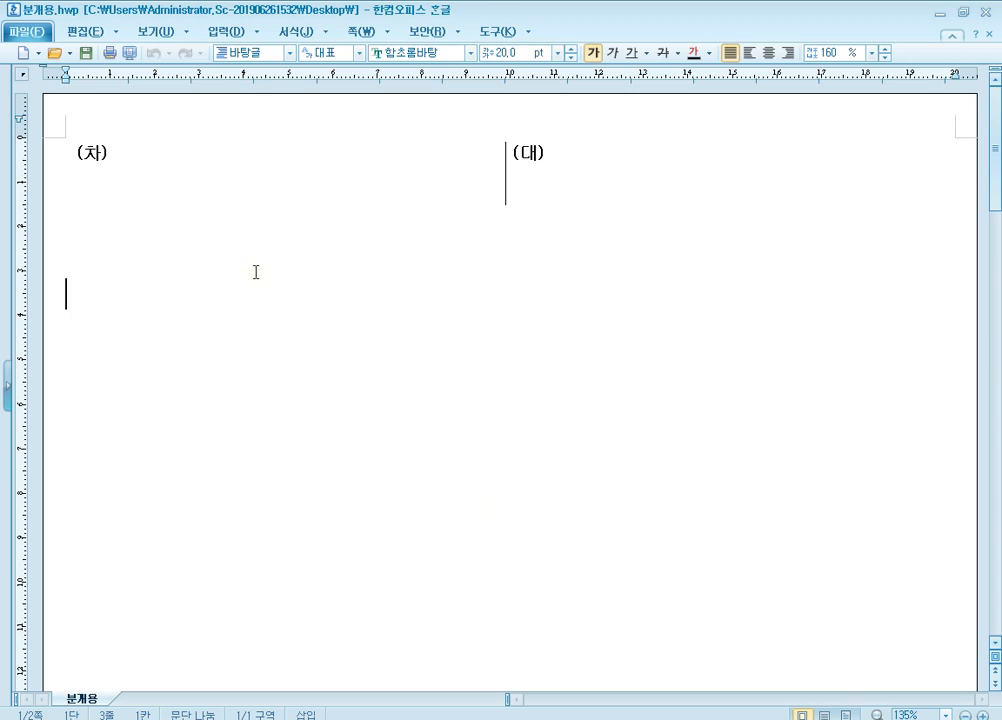
# - Remove the spare blank line under the (차)/(대) journal layout and write the heading "할인료" there
pyautogui.press('BackSpace')
pyautogui.write('함')
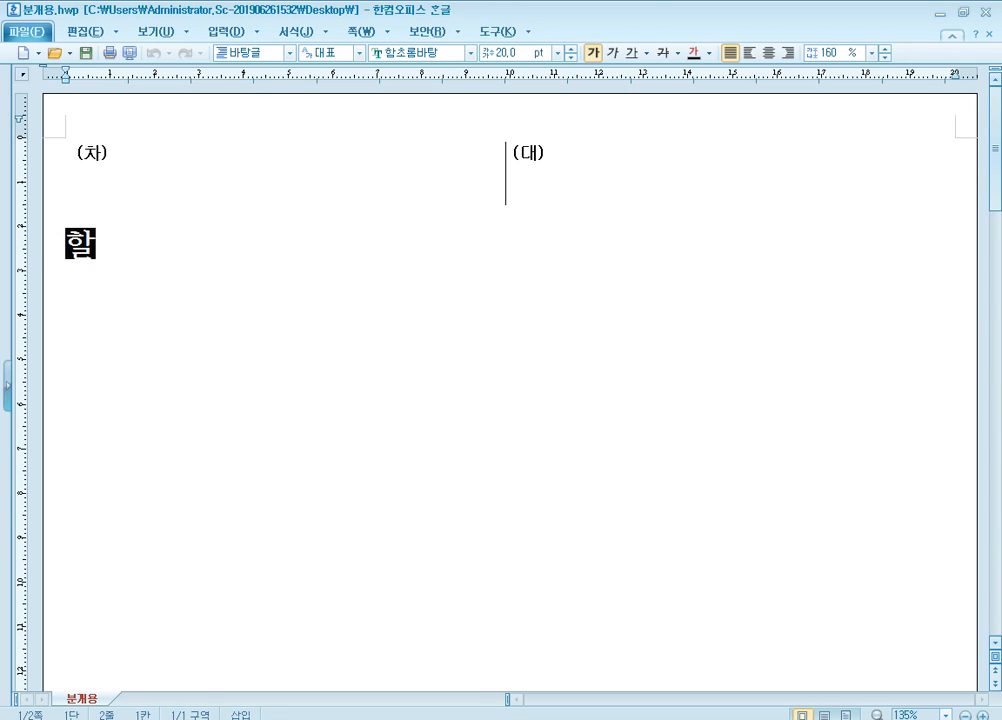
pyautogui.write('인료')
pyautogui.press('Return')
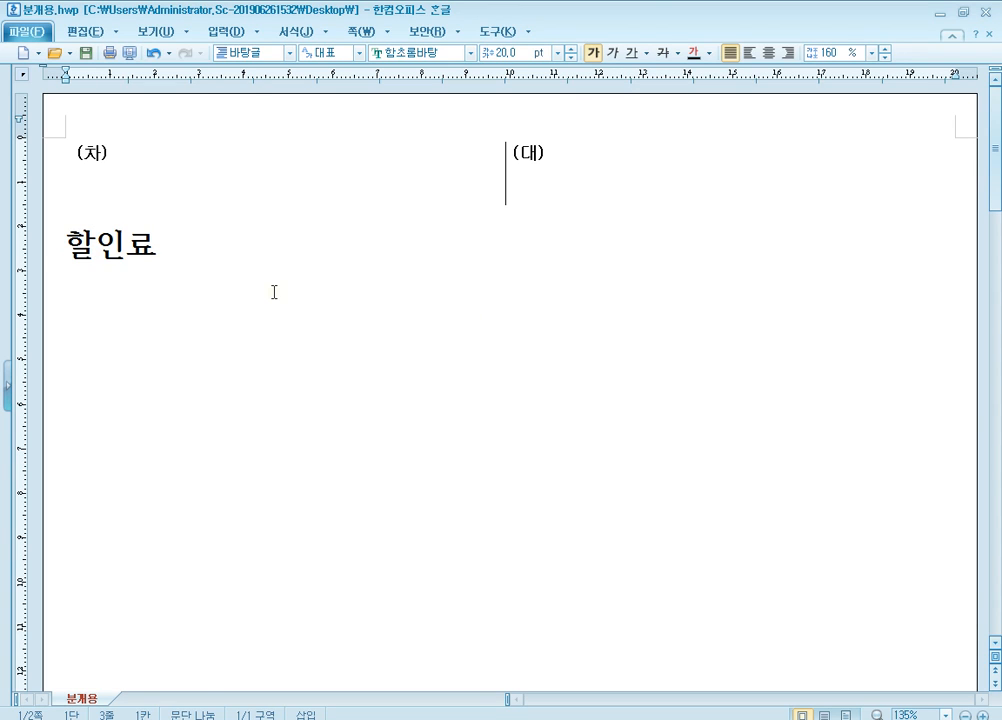
# - Write the discount formula "어음 만기시 수령액 X 할인율 X 보유일/365" on the line under the 할인료 heading
pyautogui.write('어음 반')
pyautogui.press('BackSpace')
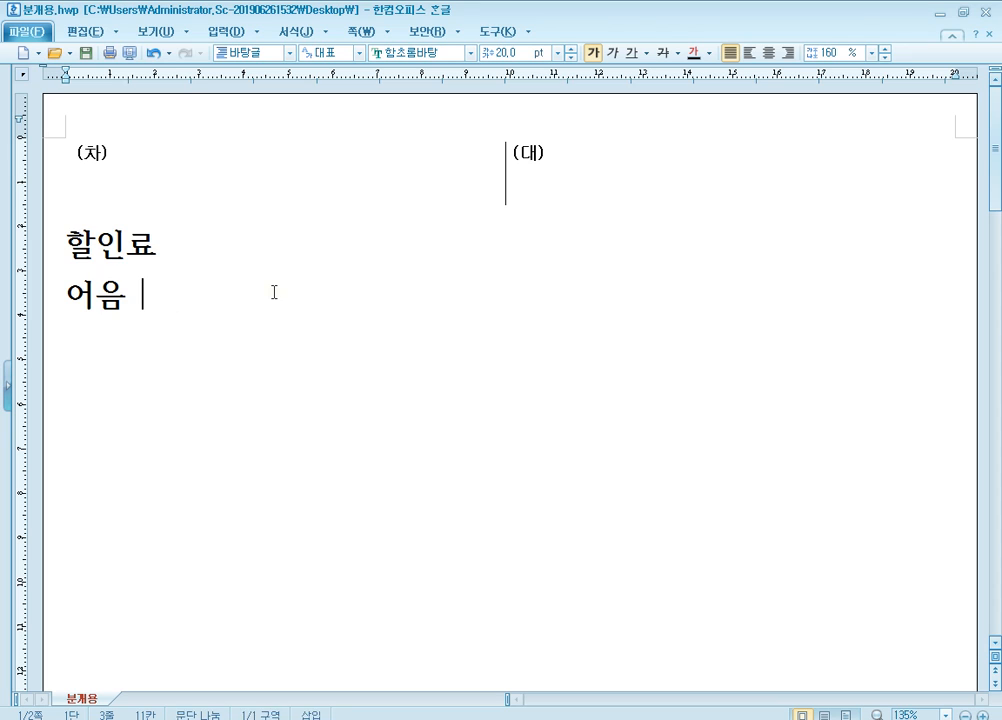
pyautogui.write('만기시 ㅅ')
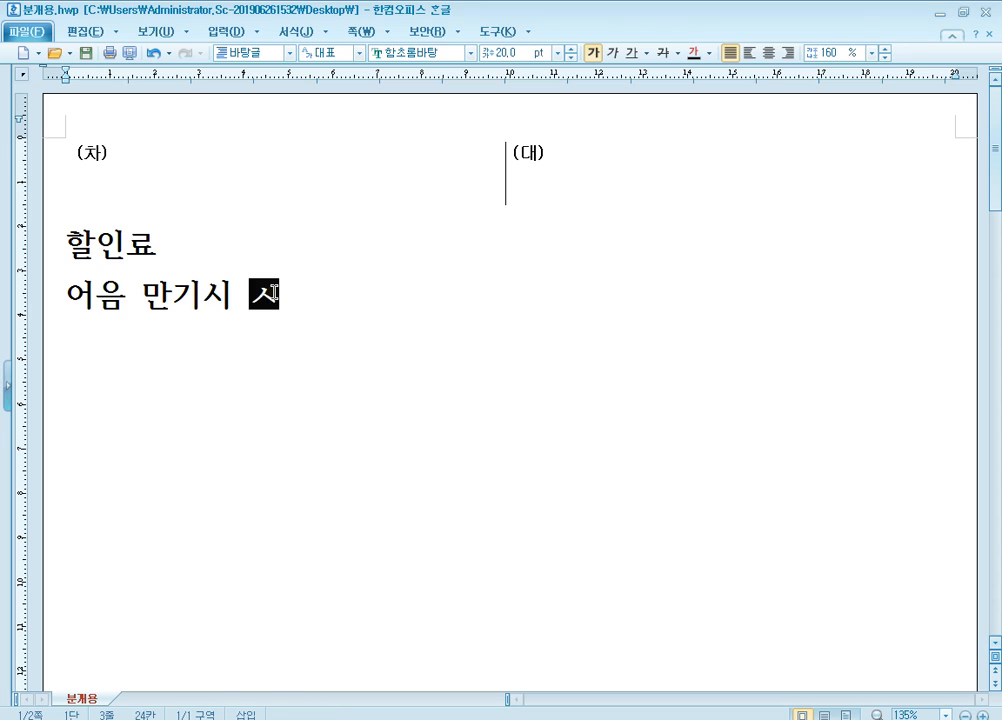
pyautogui.write('수령액 X')
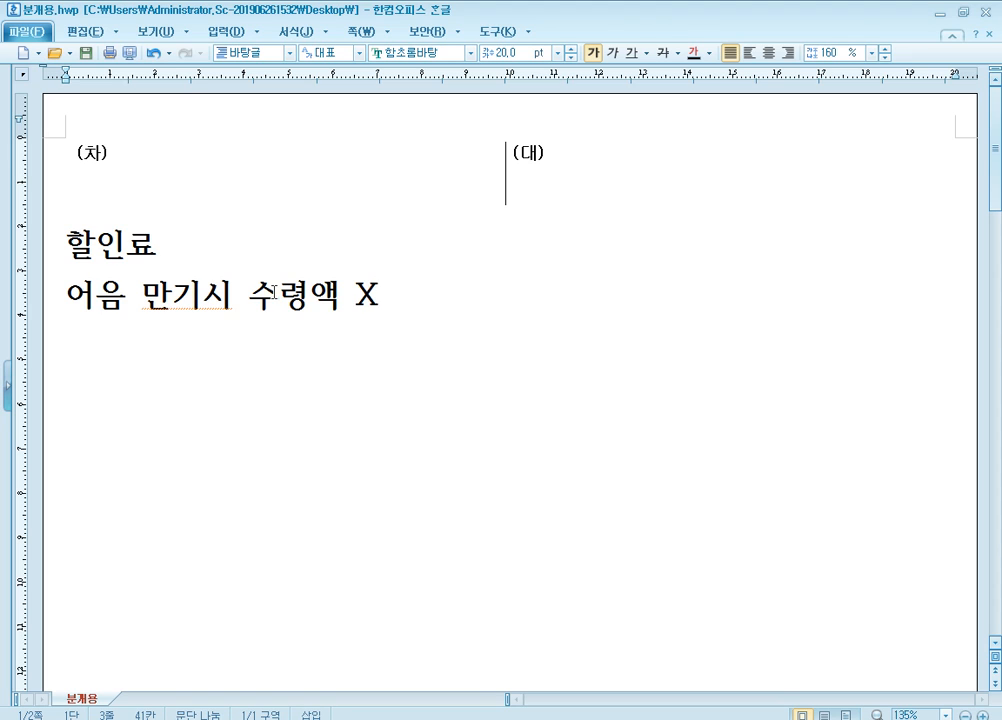
pyautogui.write(' 할인률')
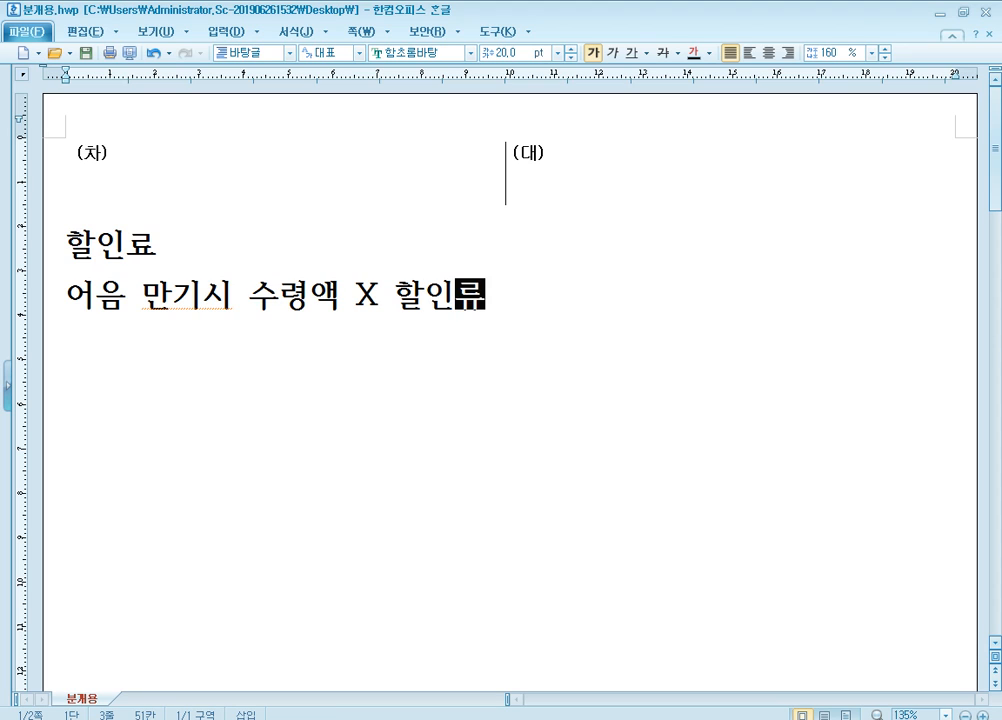
pyautogui.press('BackSpace')
pyautogui.write('율')
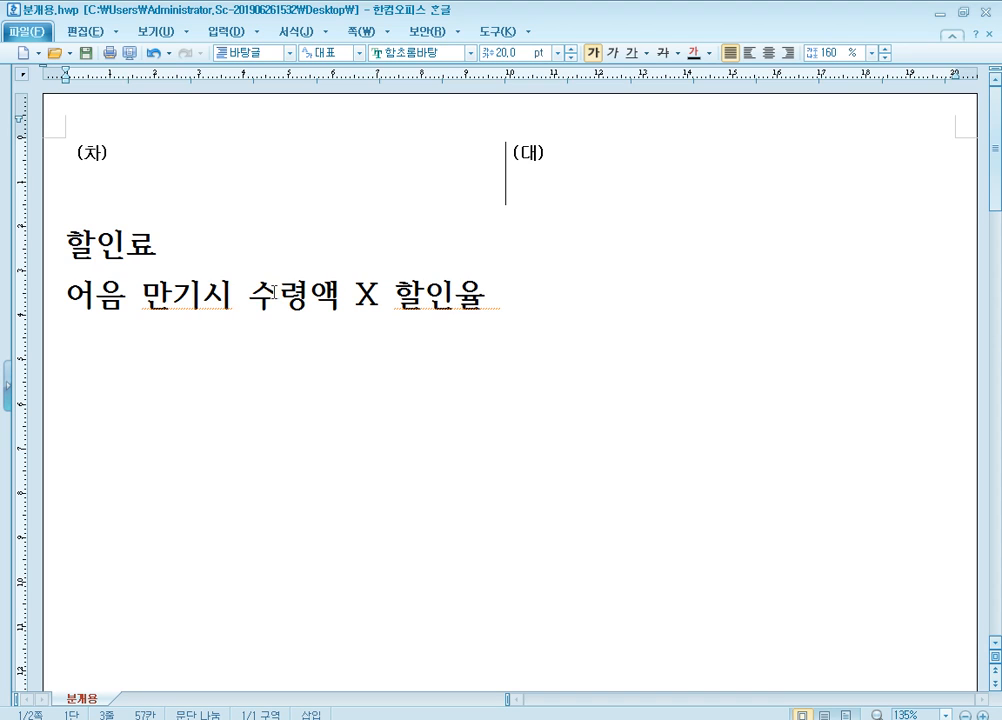
pyautogui.write(' X')
pyautogui.write(' 보유이')
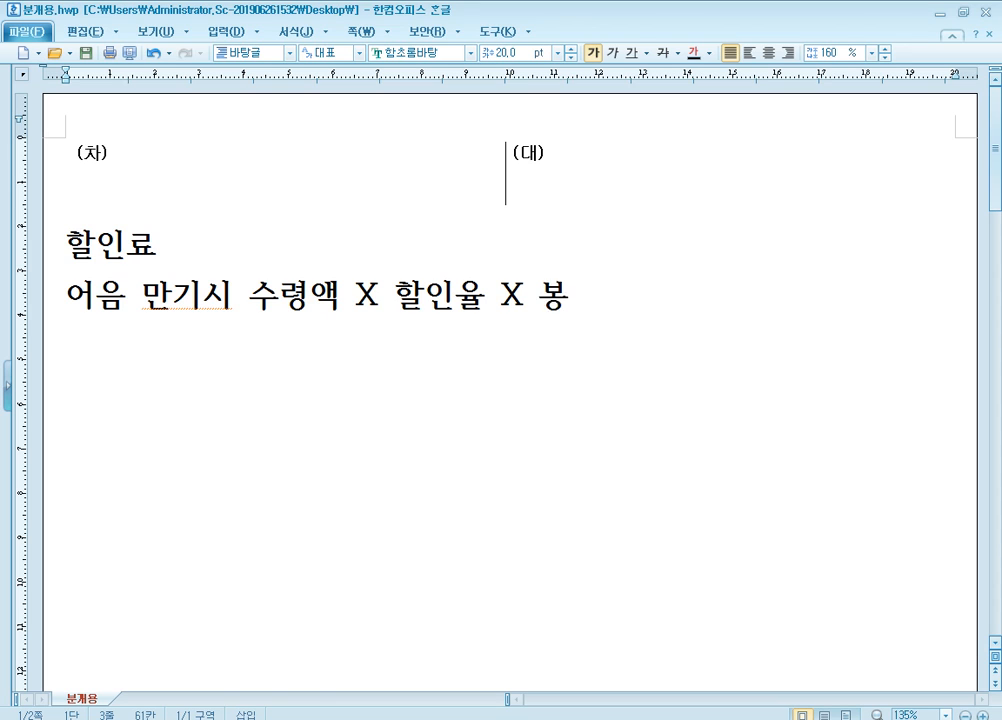
pyautogui.write('ㄹ/')
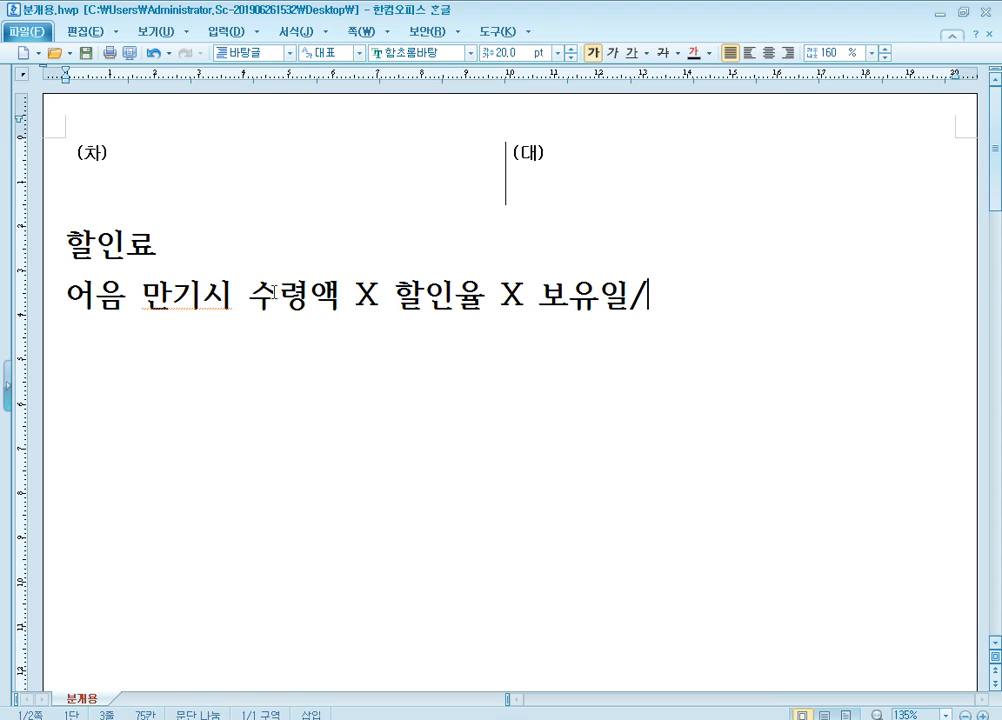
pyautogui.write('365')
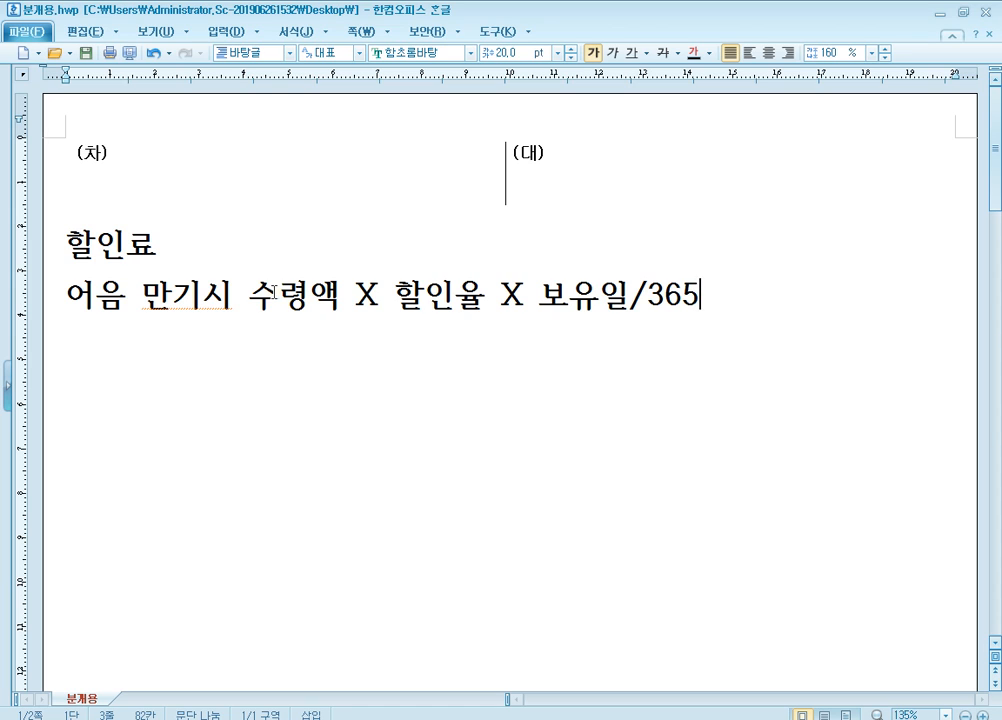
# - Append "(6)" right after 365 at the end of the discount formula
pyautogui.write(')6)')
pyautogui.press('Left')
pyautogui.press('Left')
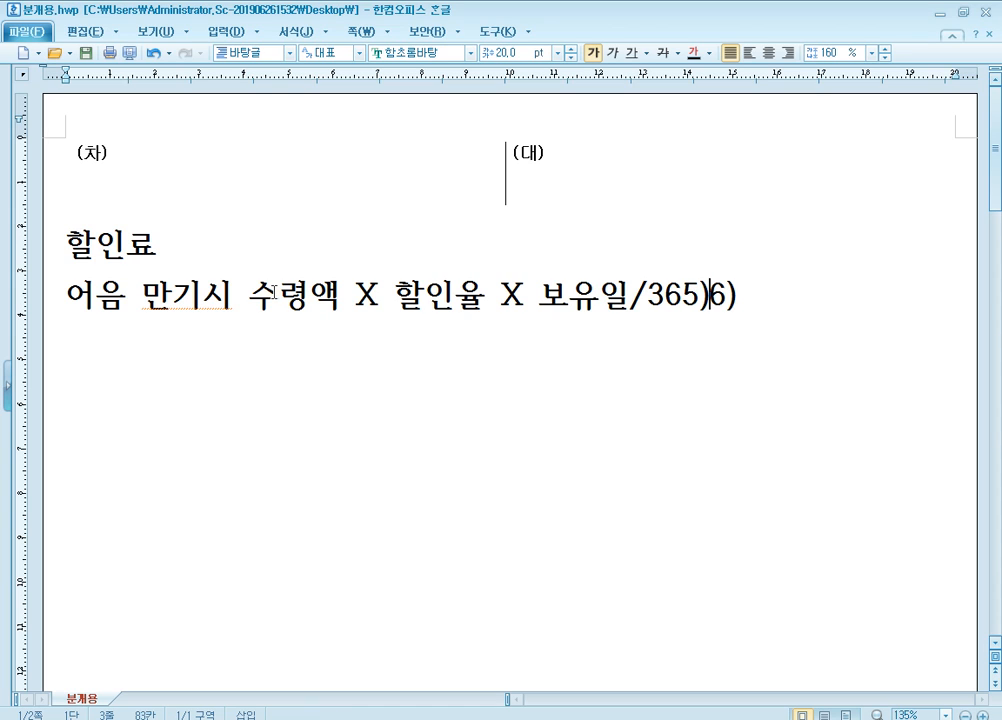
pyautogui.press('BackSpace')
pyautogui.write('(')
pyautogui.press('End')
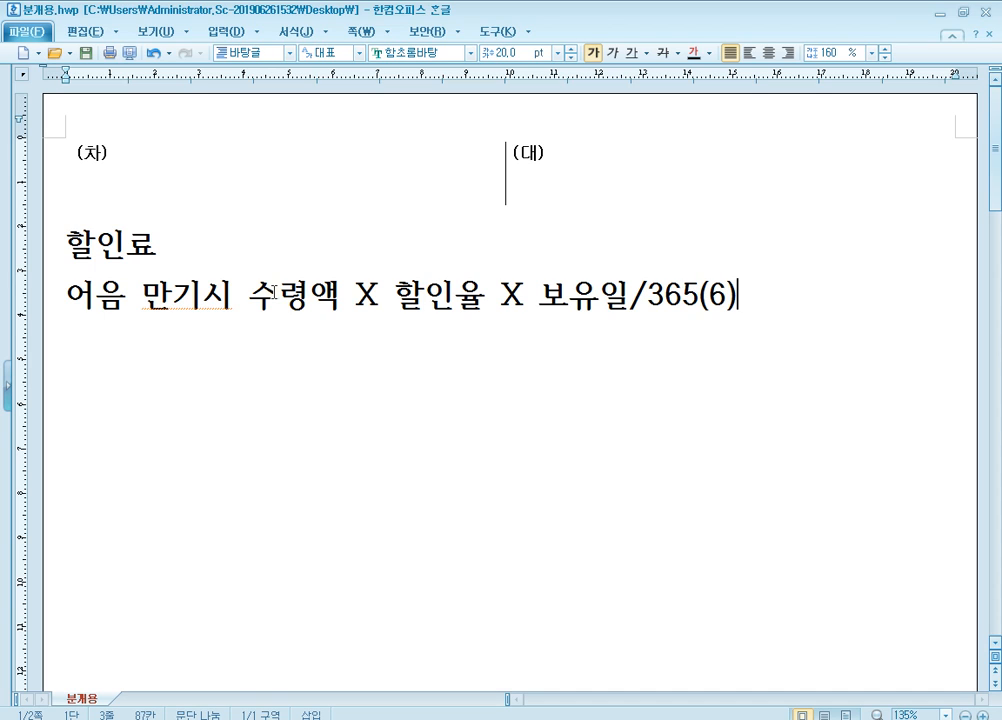
# - Add the worked calculation "30,000,000 X 0.09 X 80/365 = 591,780" on a new line beneath the discount formula
pyautogui.press('Return')
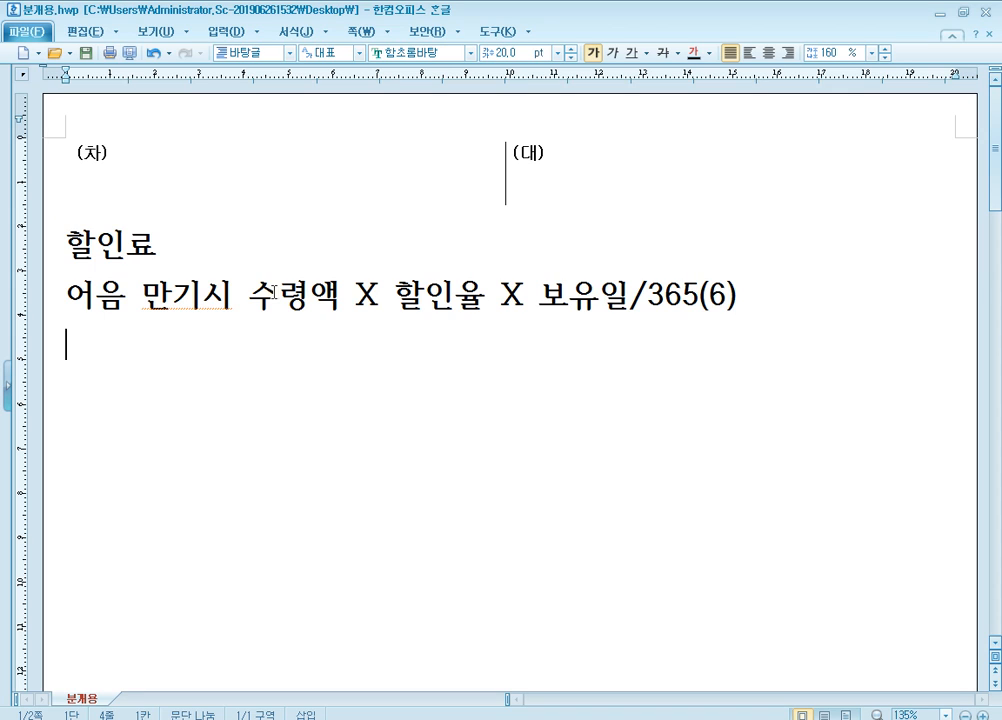
pyautogui.write('30,000,000')
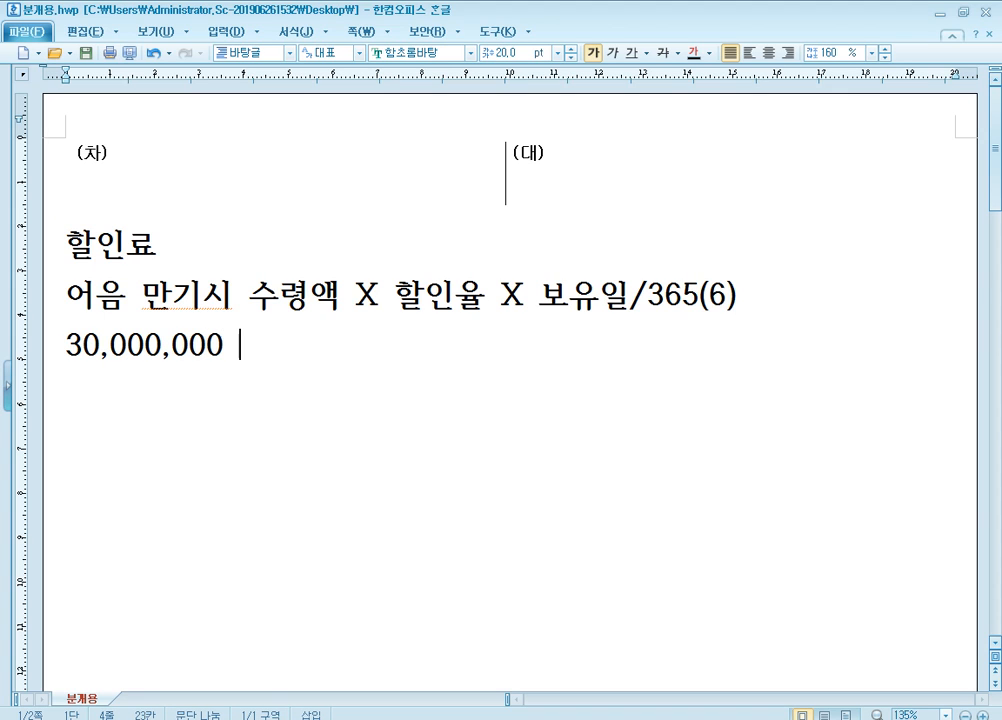
pyautogui.write(' X 0.09 ')
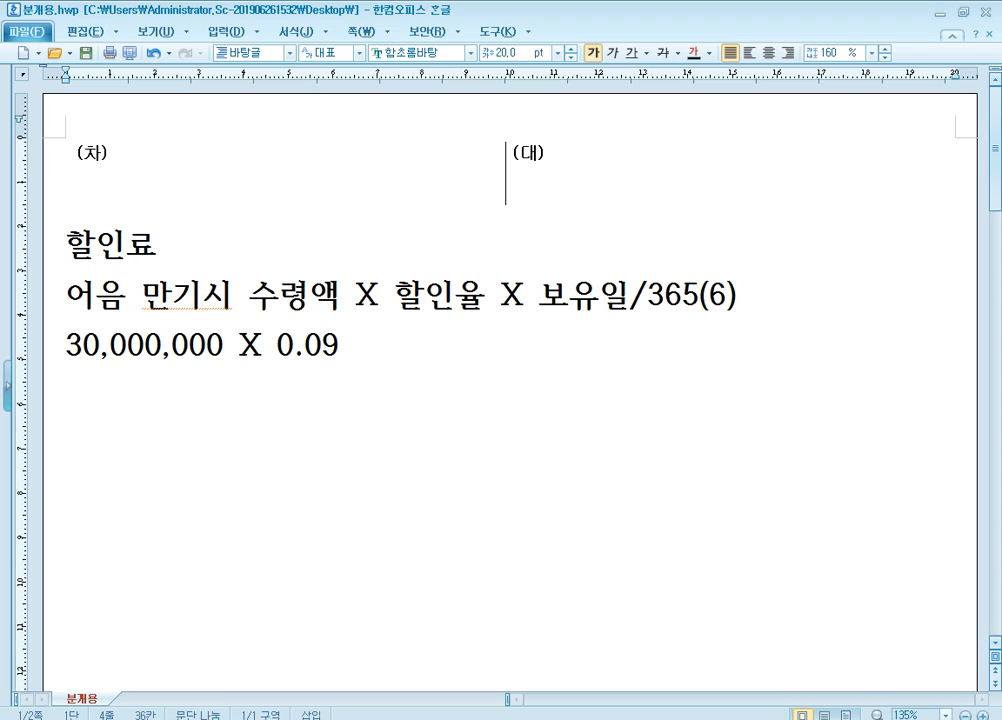
pyautogui.write('X 80')
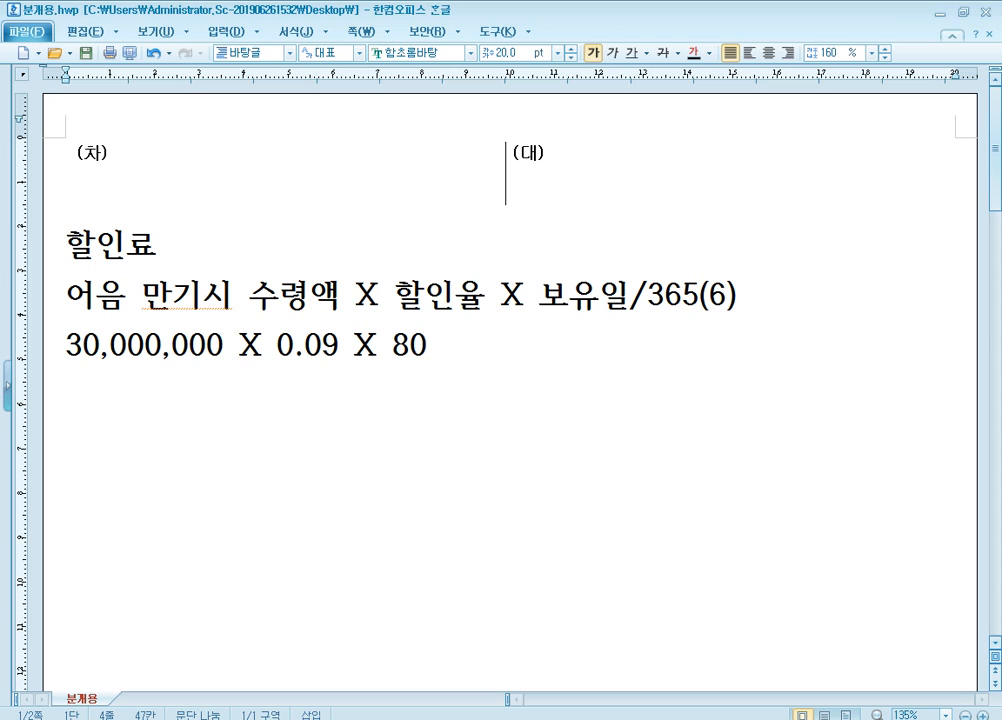
pyautogui.write('/36')
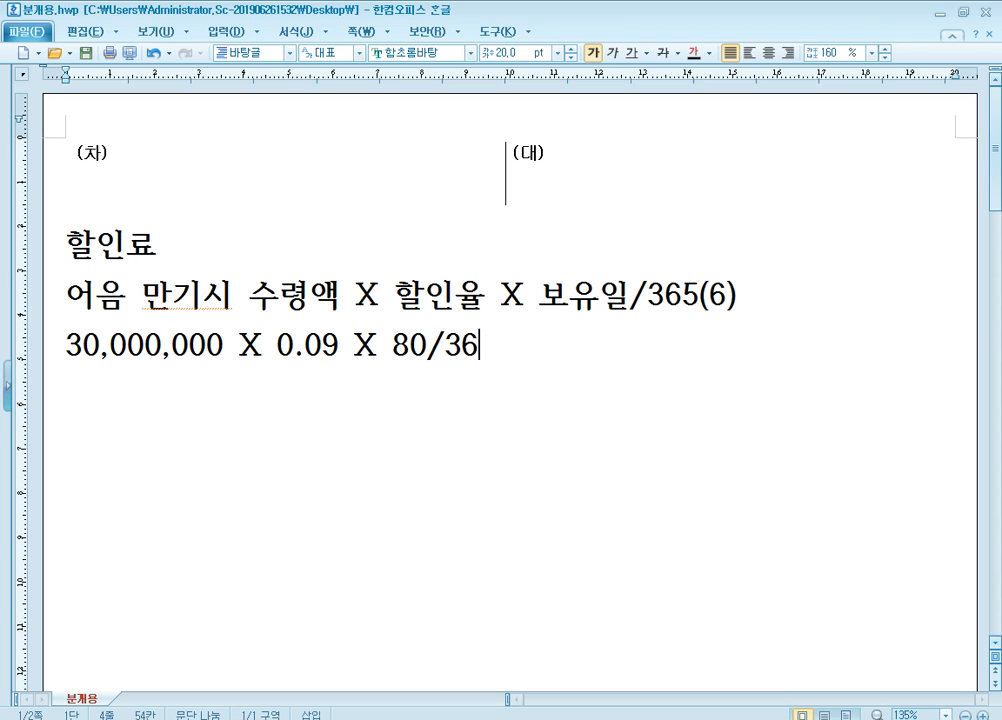
pyautogui.write('5')
pyautogui.write('= 591')
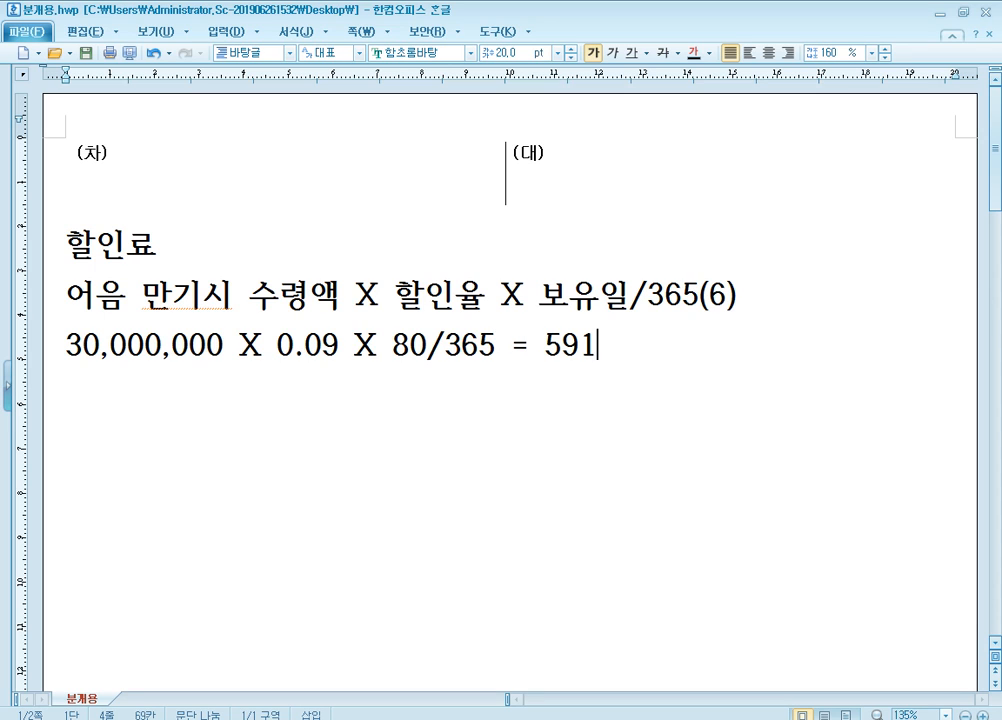
pyautogui.write(',780')
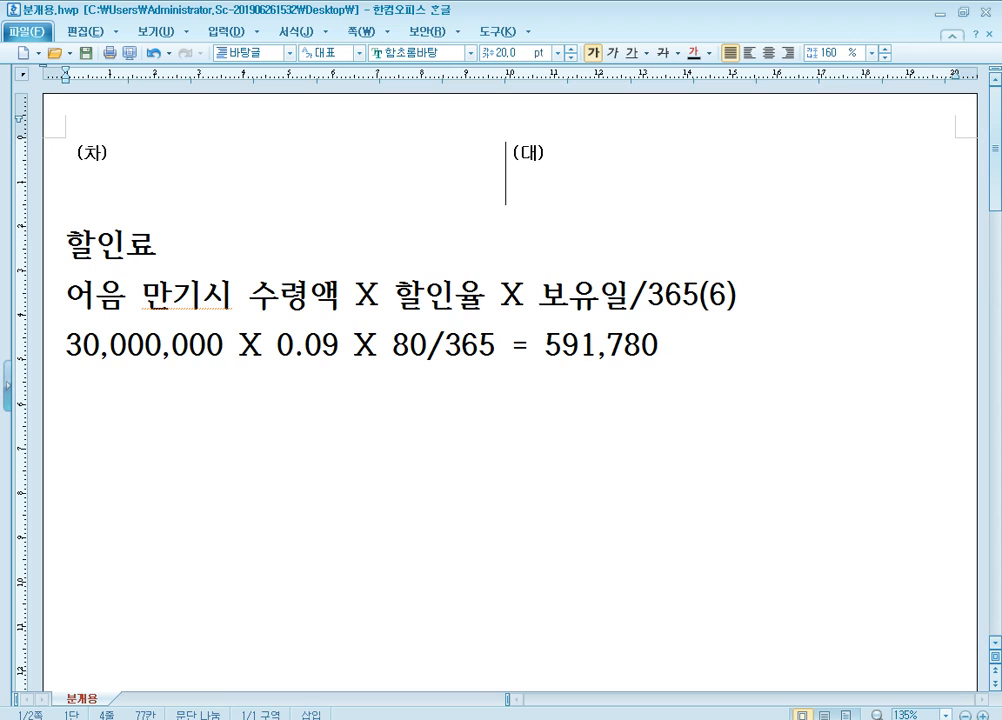
# - Extend the 할인료 heading with the note "(어음 매입자의 수익)"
pyautogui.press('Up')
pyautogui.press('Up')
pyautogui.write('(어으')
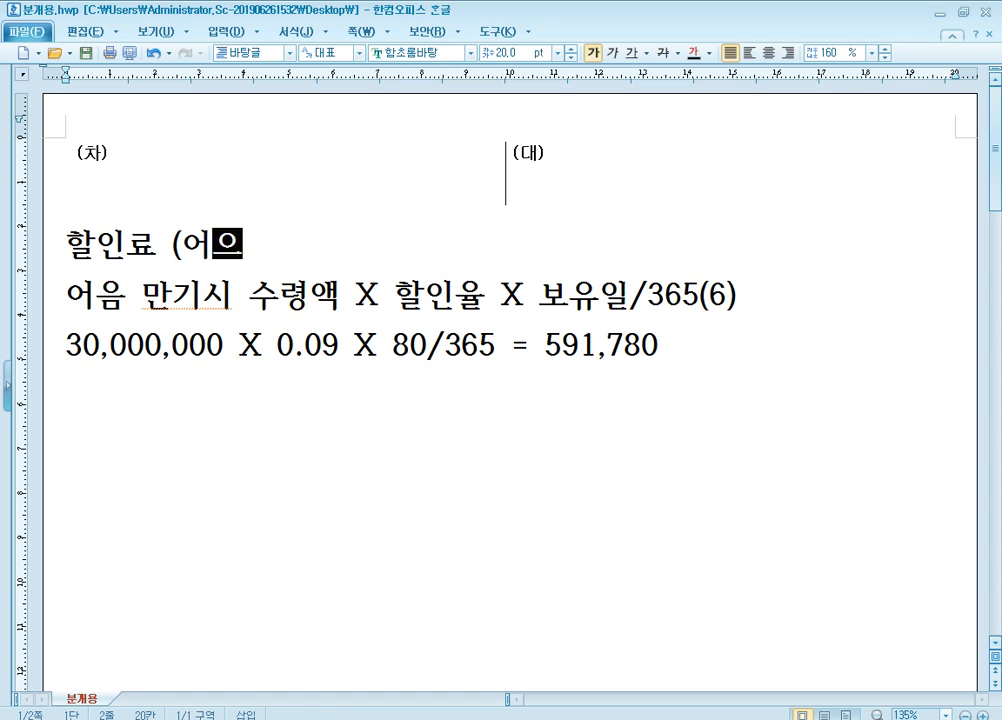
pyautogui.write('음 매입자의')
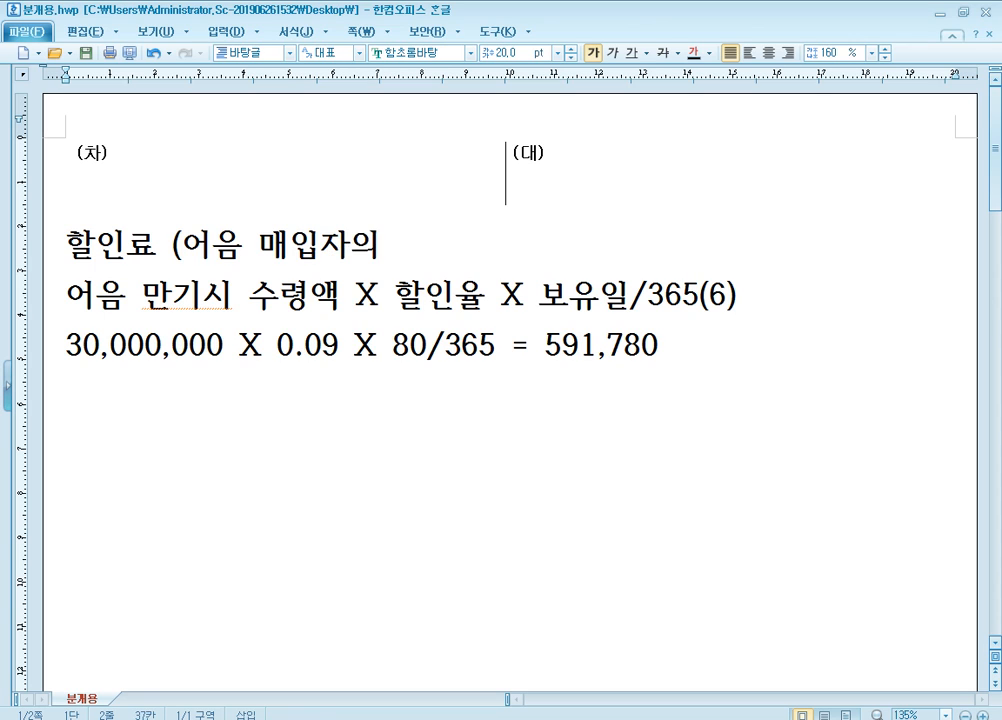
pyautogui.write(' 수의')
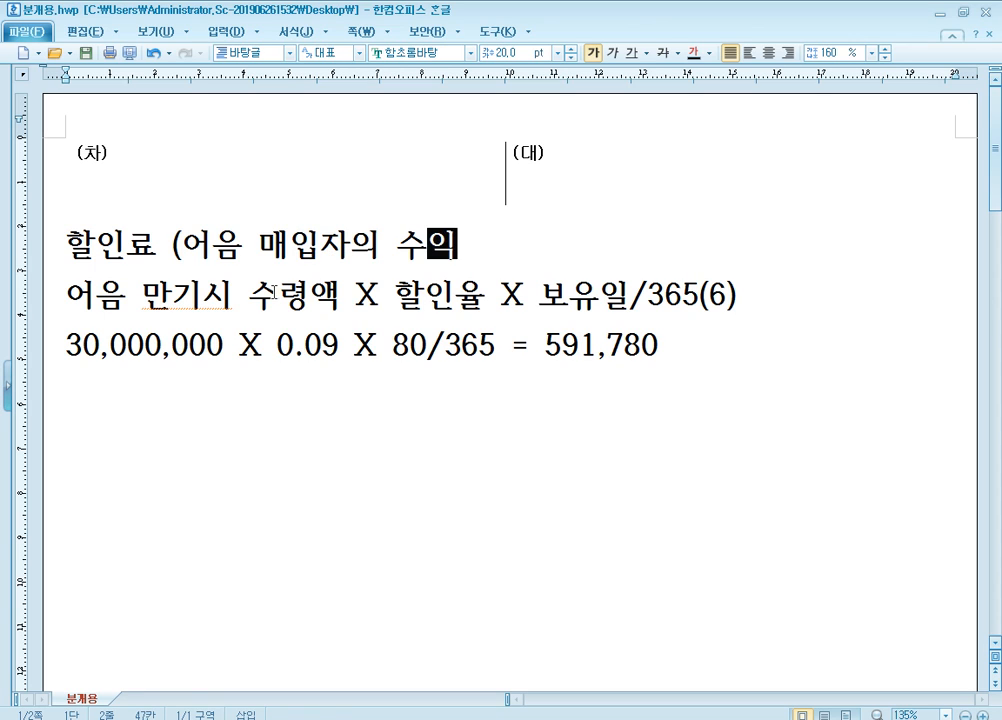
pyautogui.write('익)')
# - Leave a blank line below the discount calculation and add the heading "당사 수령액"
pyautogui.press('Down')
pyautogui.press('Down')
pyautogui.press('End')
pyautogui.press('Return')
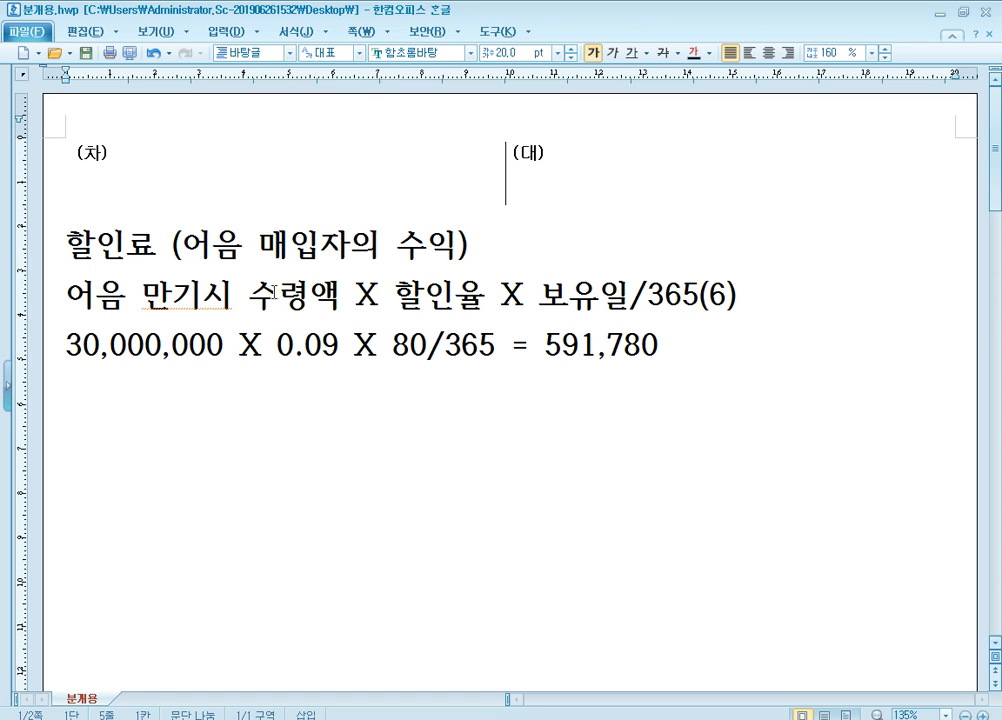
pyautogui.write('당사 수령액')
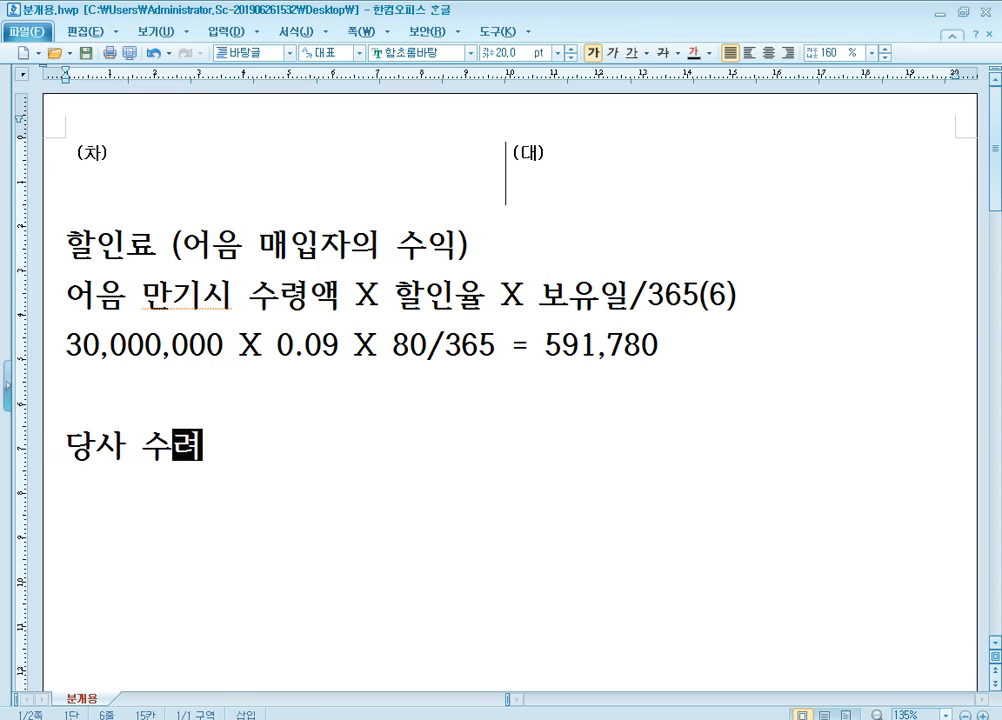
pyautogui.press('Return')
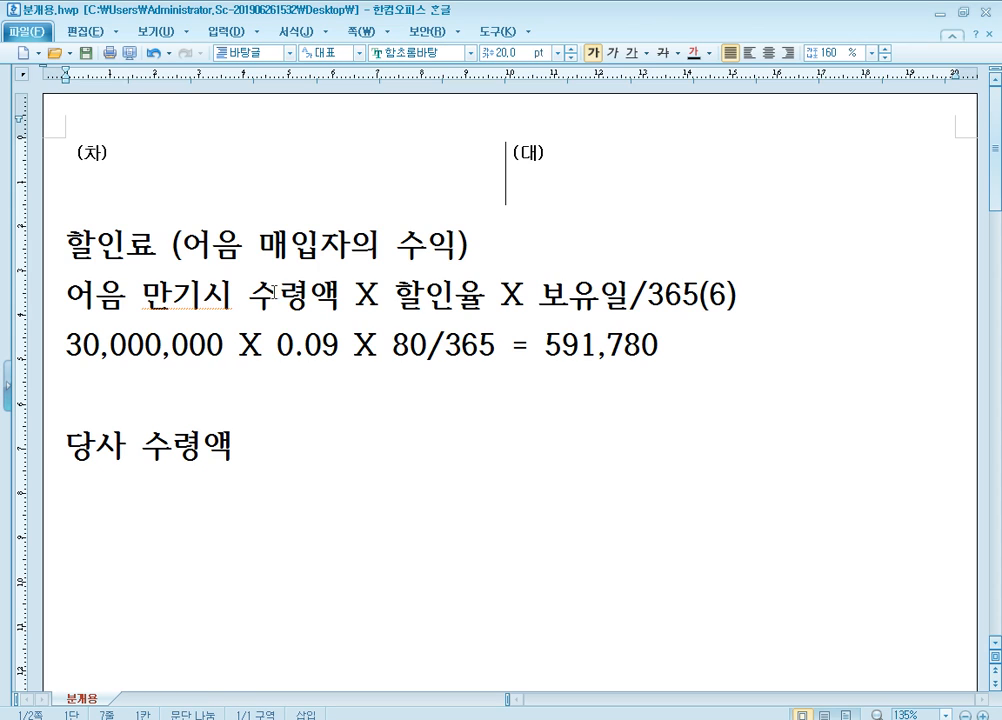
# - Write the formula "어음만기시 수령액 - 할인료" under the 당사 수령액 heading
pyautogui.write('어으음만기시 수령')
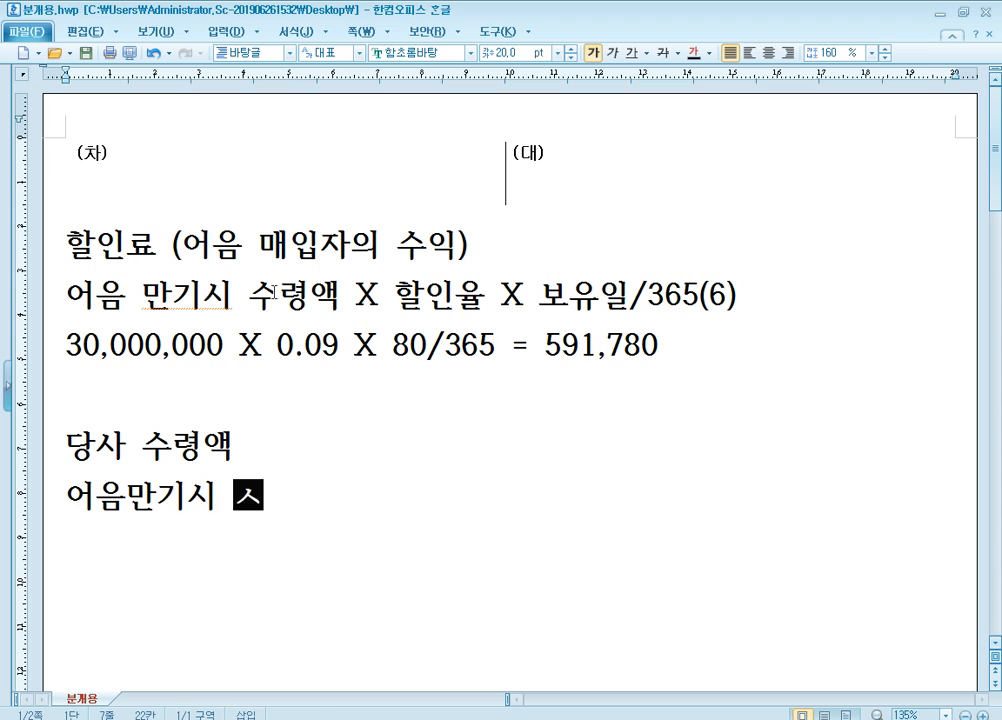
pyautogui.write('액 -')
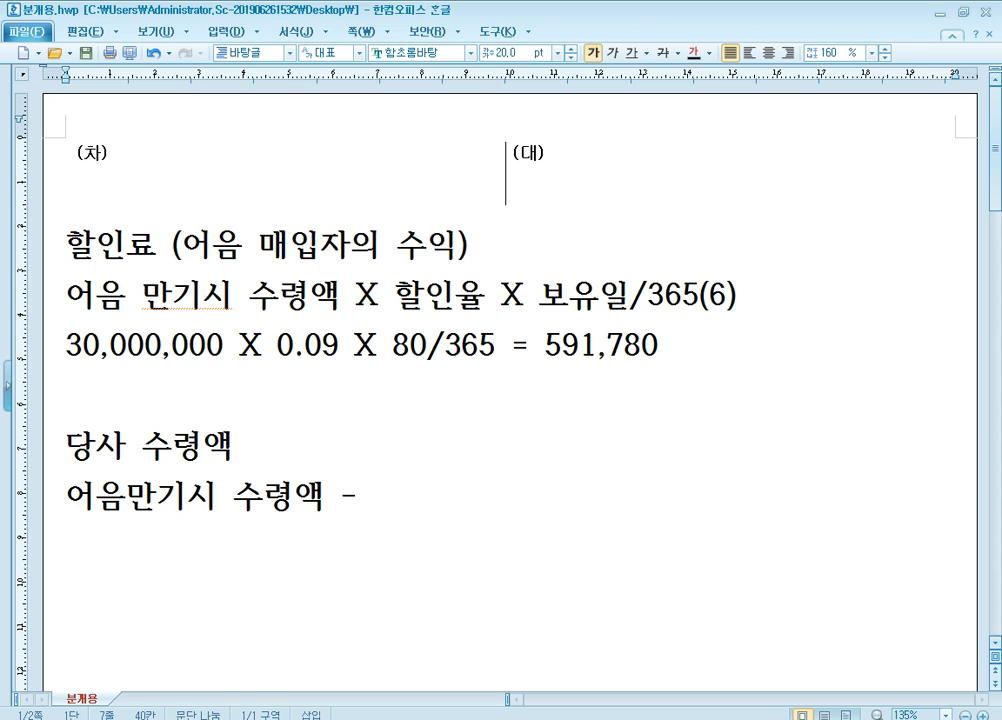
pyautogui.write(' 하할인료')
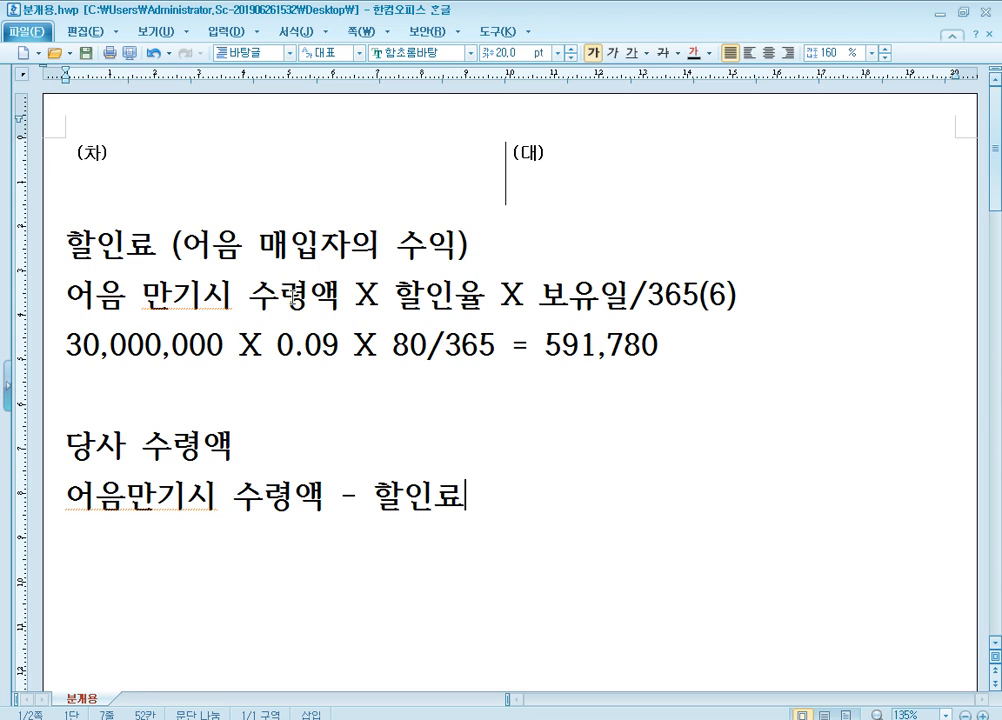
# - Add the worked calculation "30,000,000 - 591,780 = 29,408,220" on a new line beneath the 당사 수령액 formula
pyautogui.press('Return')
pyautogui.write('30,000,000')
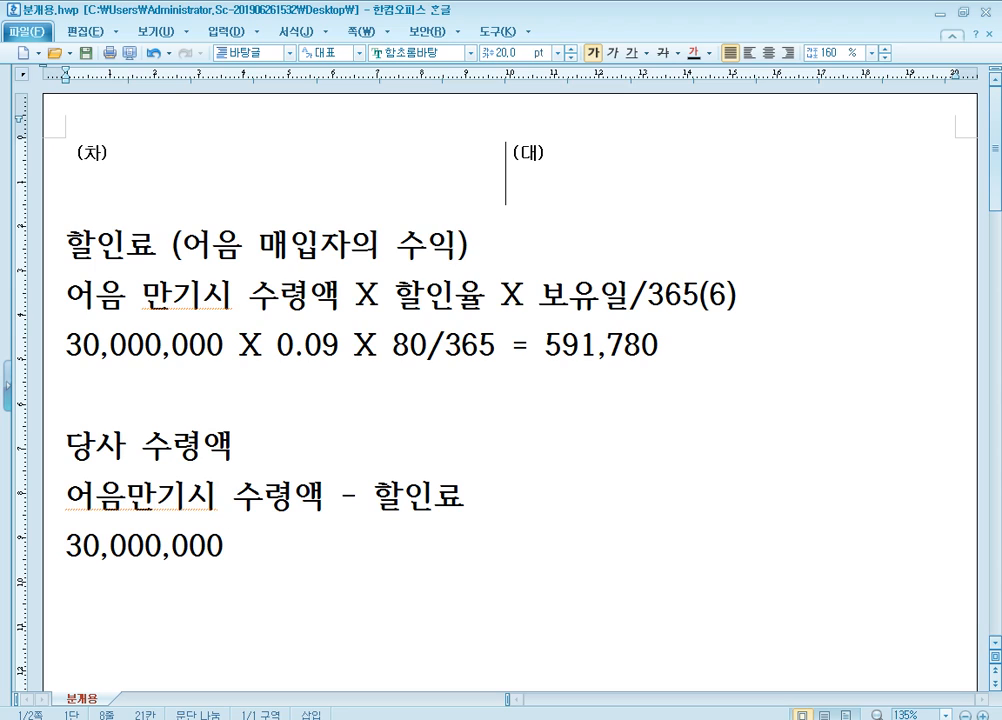
pyautogui.write(' - 591,78')
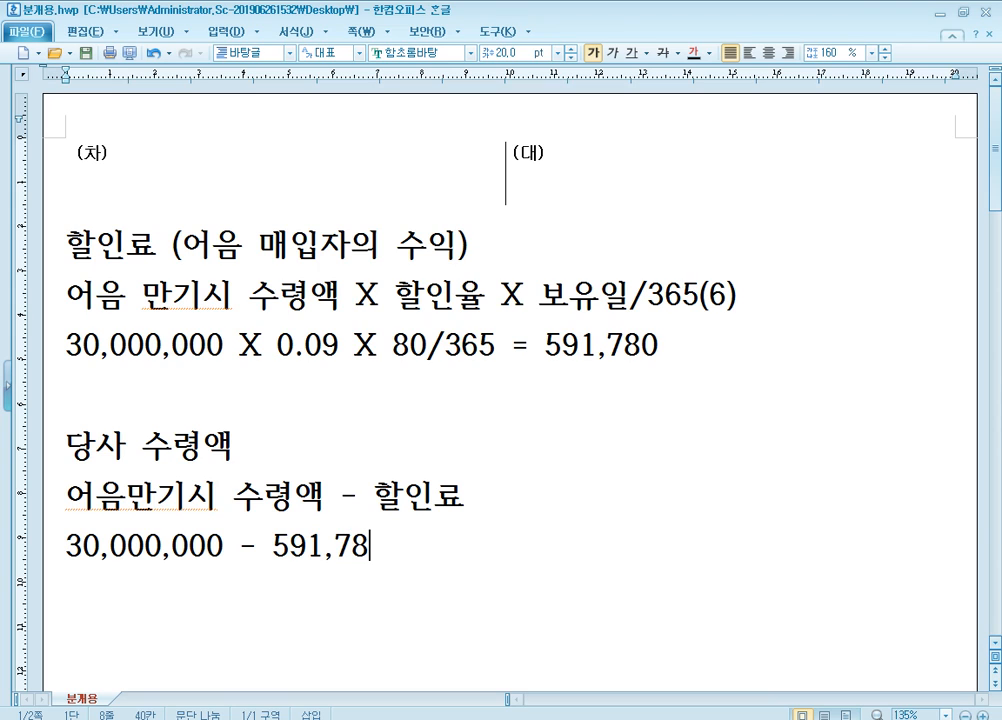
pyautogui.write('0 = 29')
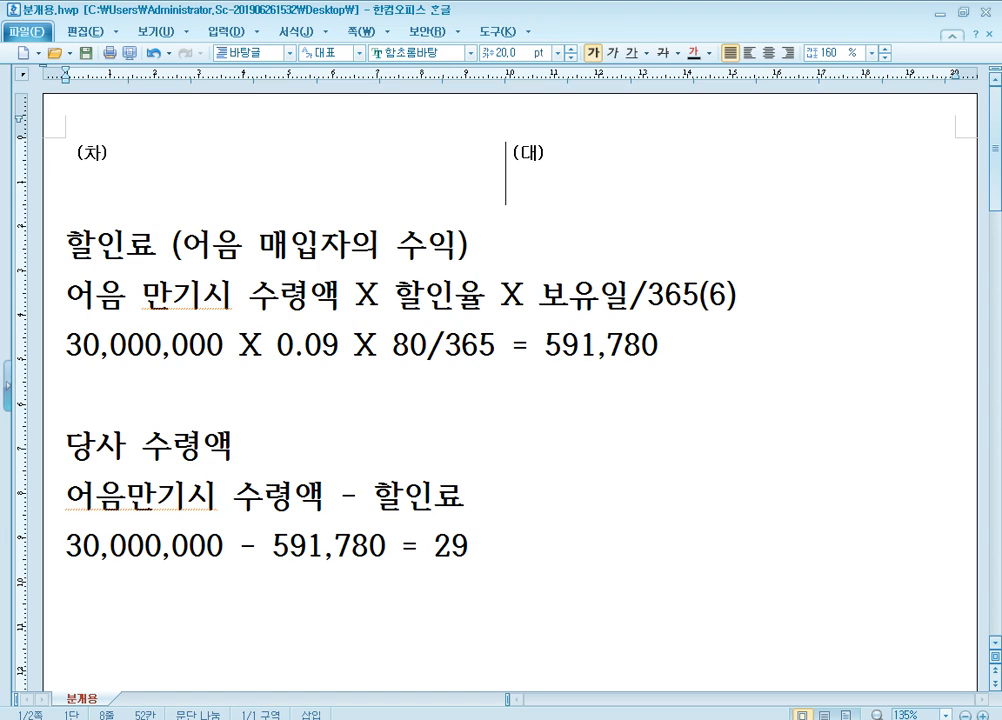
pyautogui.write(',408,220')
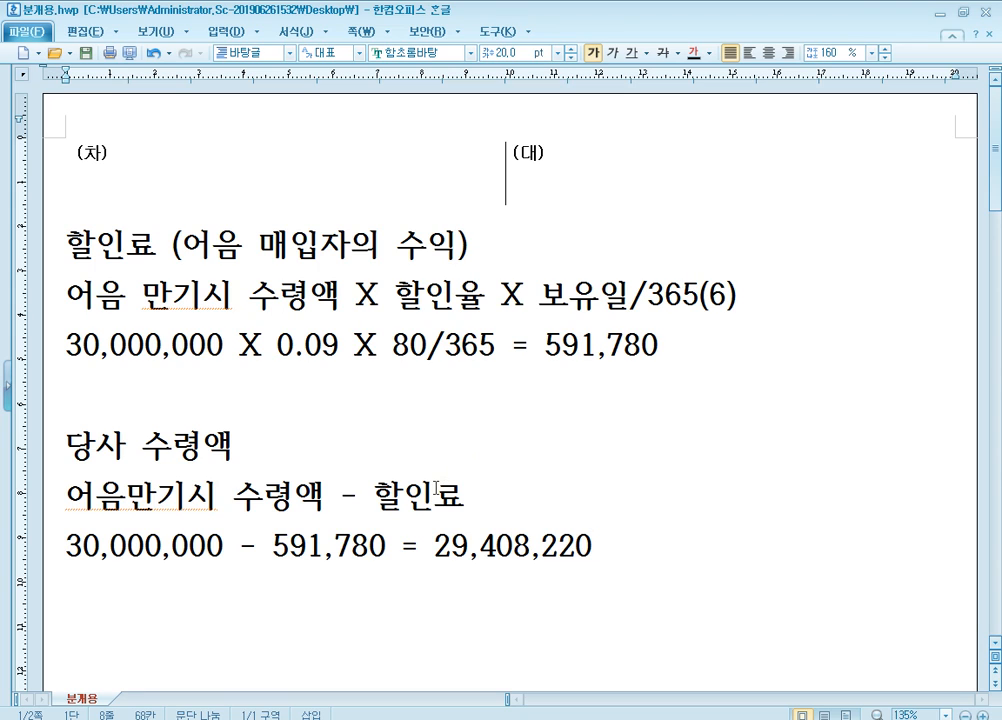
pyautogui.click(587, 346)
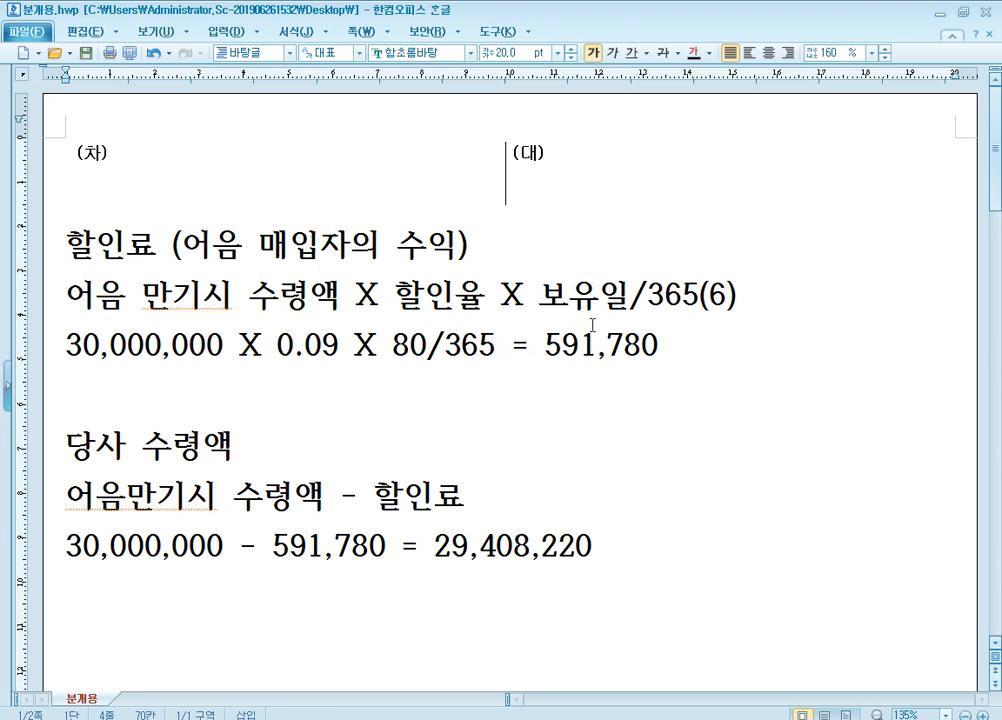
pyautogui.press('Left')
pyautogui.press('Left')
pyautogui.click(195, 537)
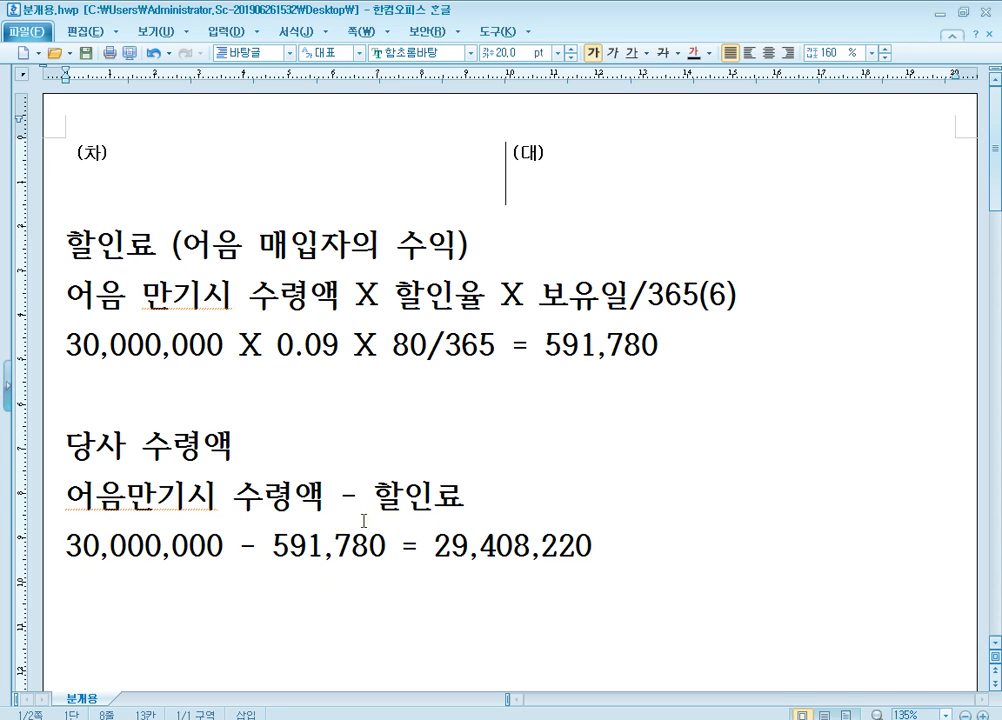
# - Enter 받을어음 with (범어산업) beneath it on the credit side of the first journal entry, with the amount 30,000,000
pyautogui.click(587, 185)
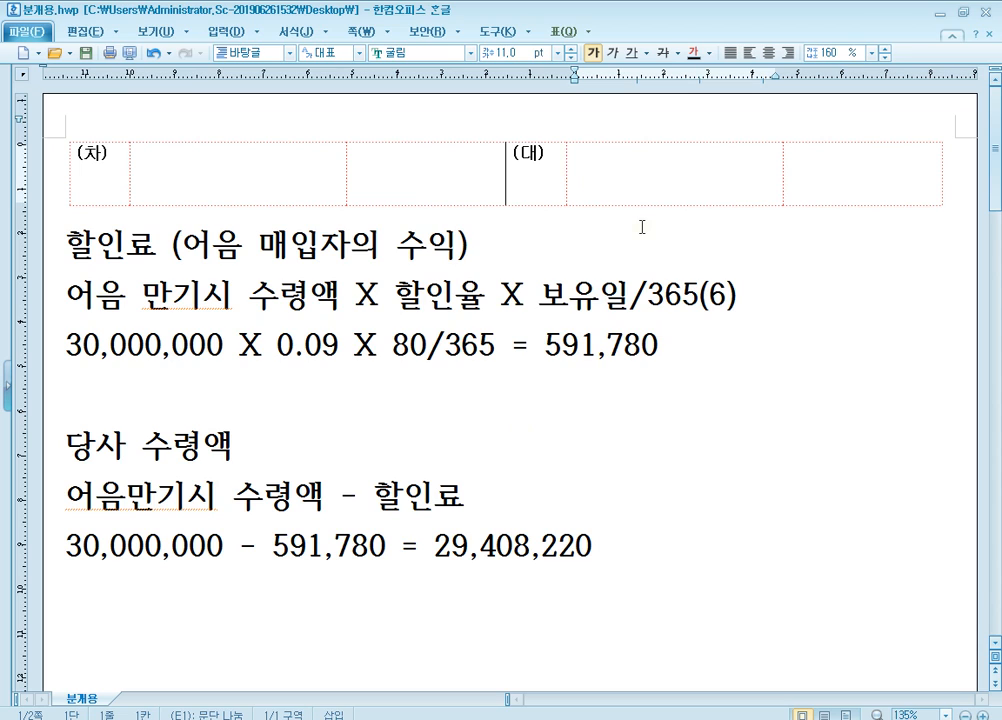
pyautogui.write('받       을       어       음')
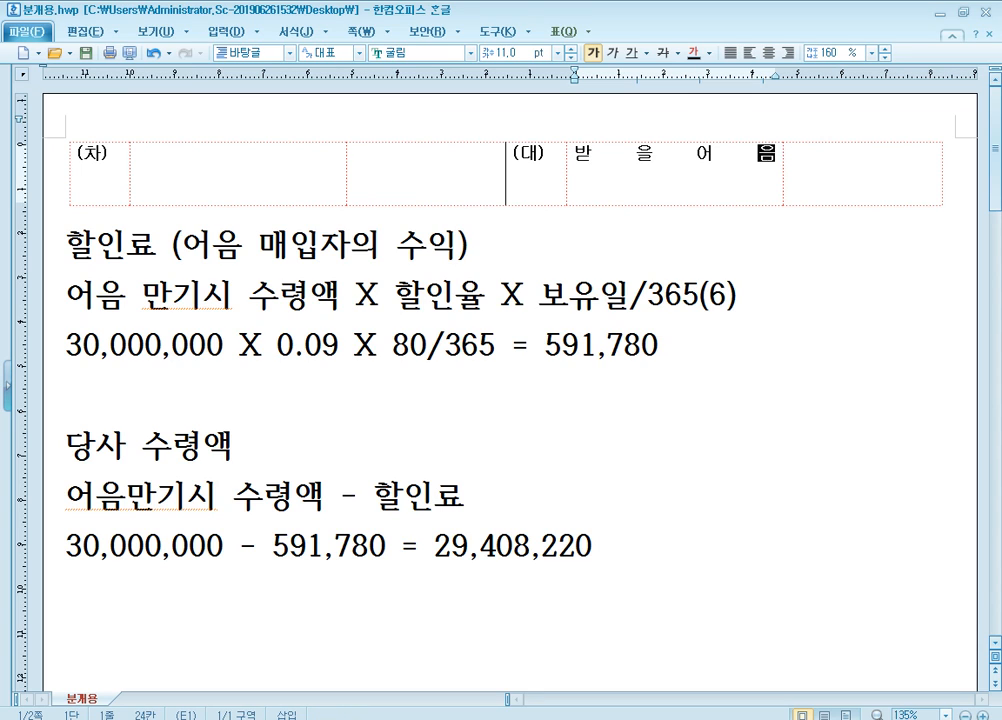
pyautogui.press('Return')
pyautogui.write('(')
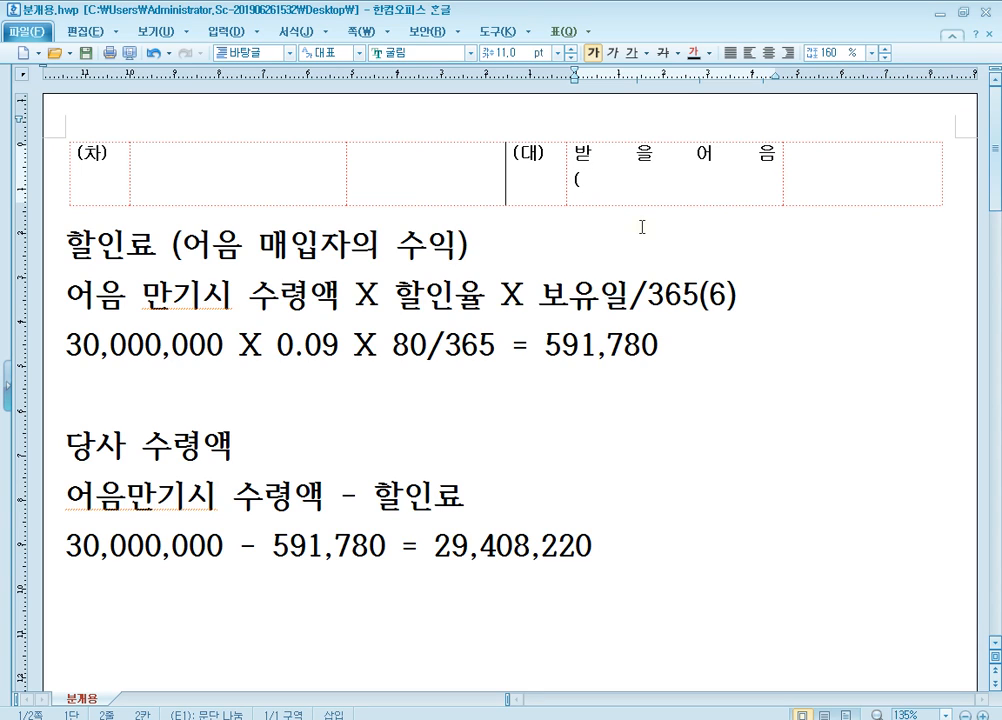
pyautogui.write('    범    어    산    업    )')
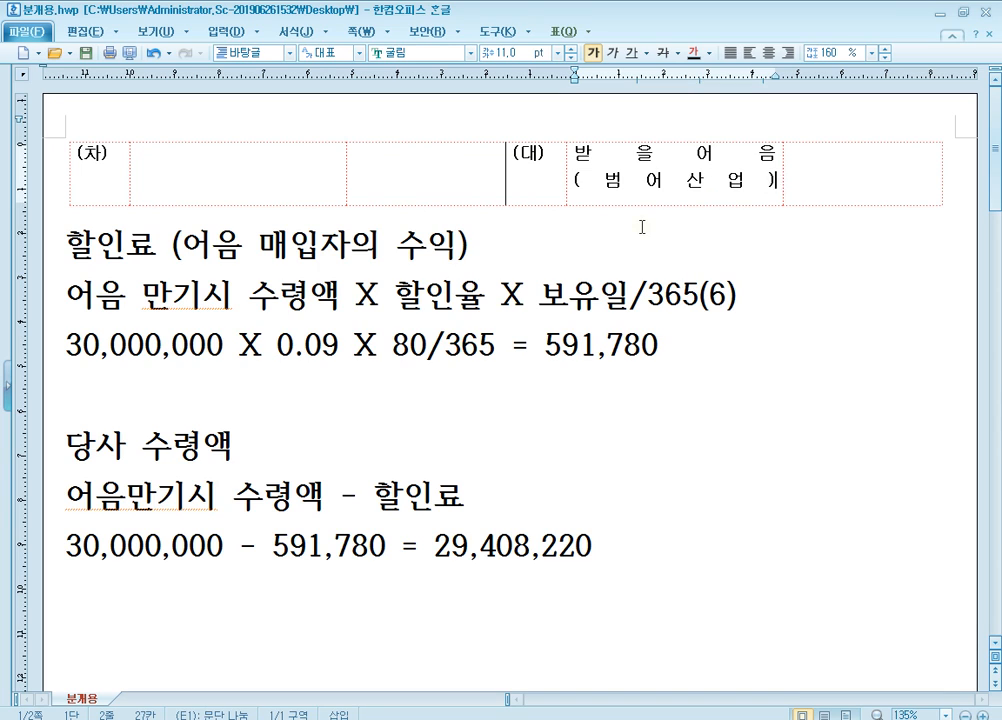
pyautogui.press('Tab')
pyautogui.write('30,0')
pyautogui.write('000')
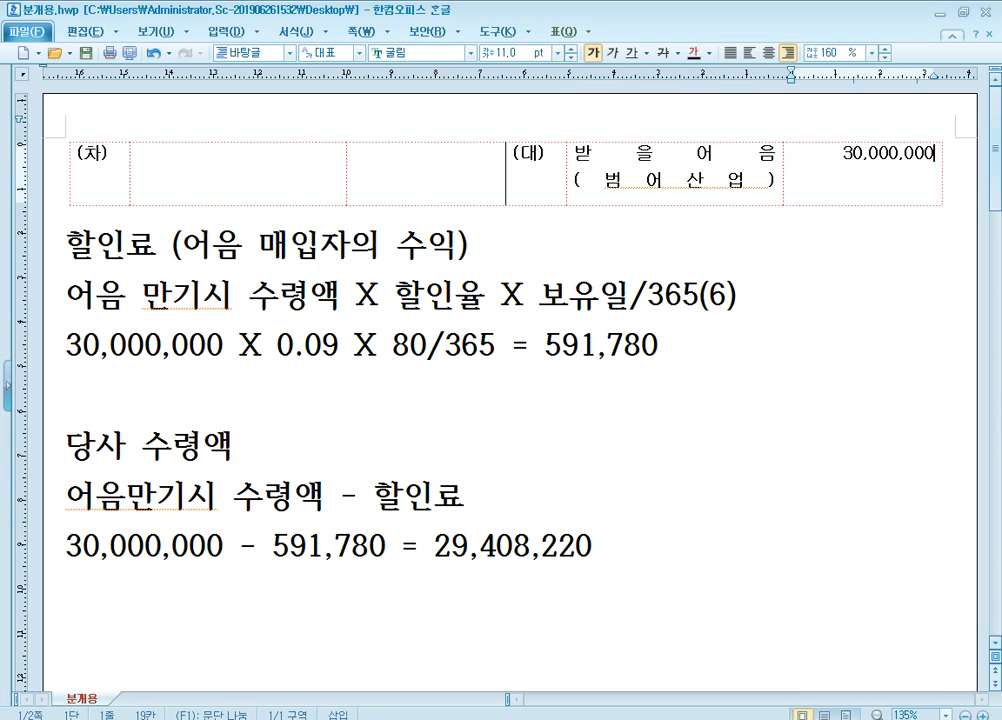
# - Enter 당좌예금 on the debit side of the first journal entry with the amount 29,408,220
pyautogui.click(250, 170)
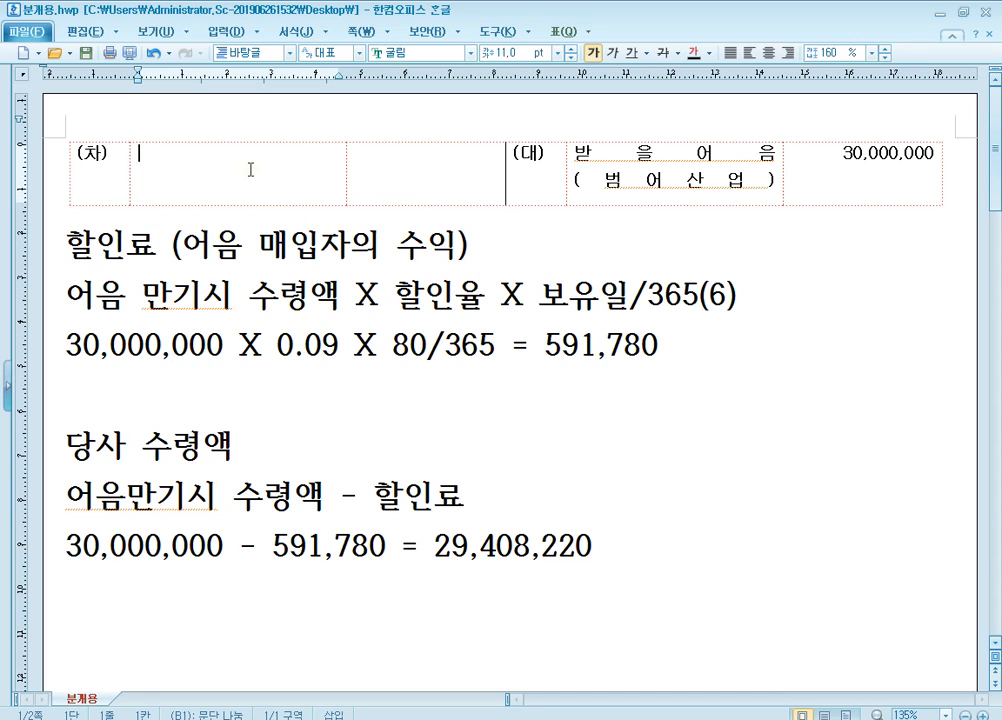
pyautogui.write('당좌예금')
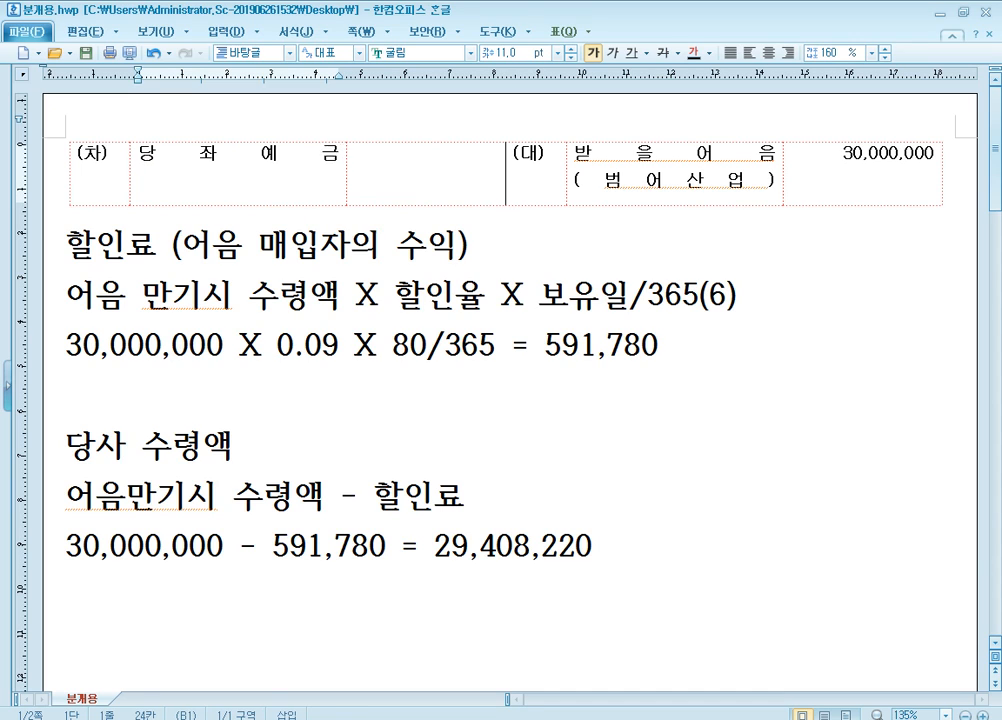
pyautogui.press('Tab')
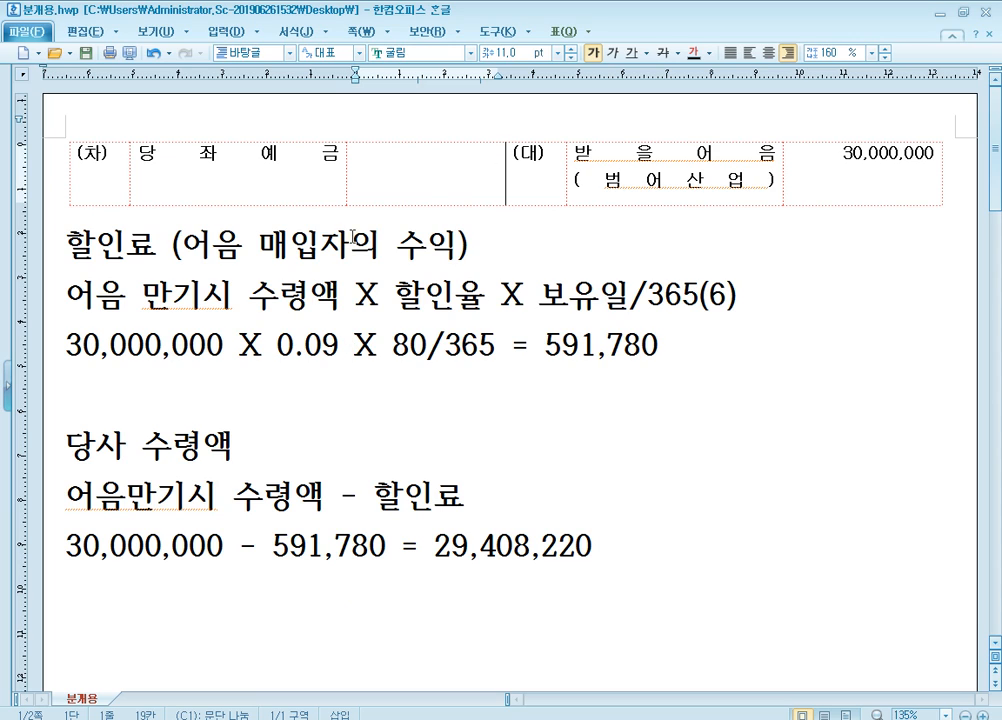
pyautogui.write('29,408')
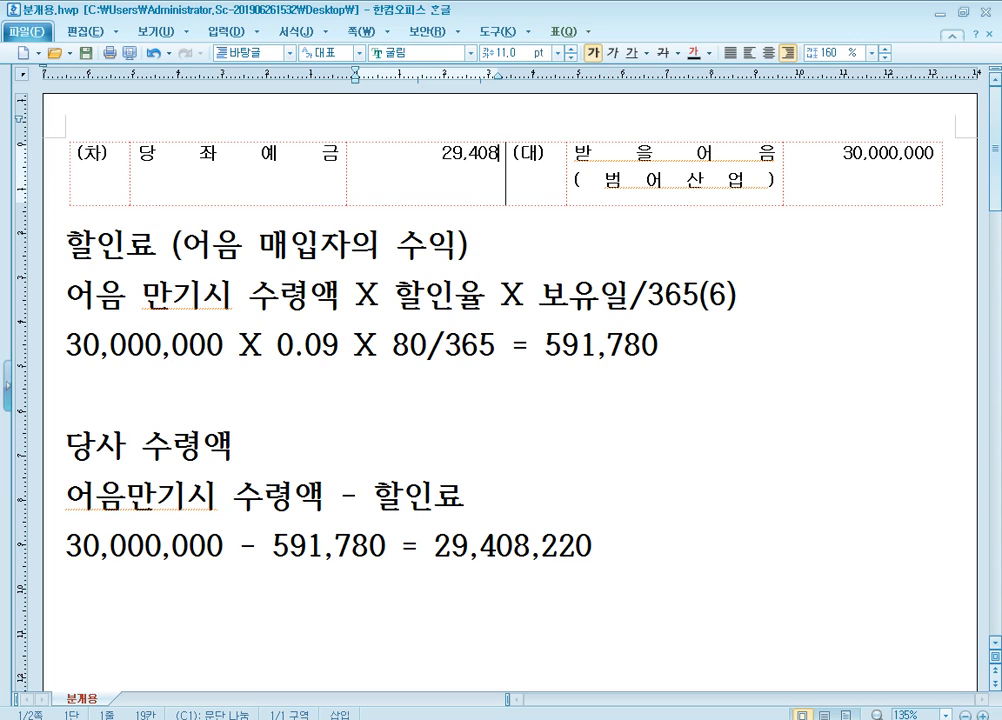
pyautogui.write(',220')
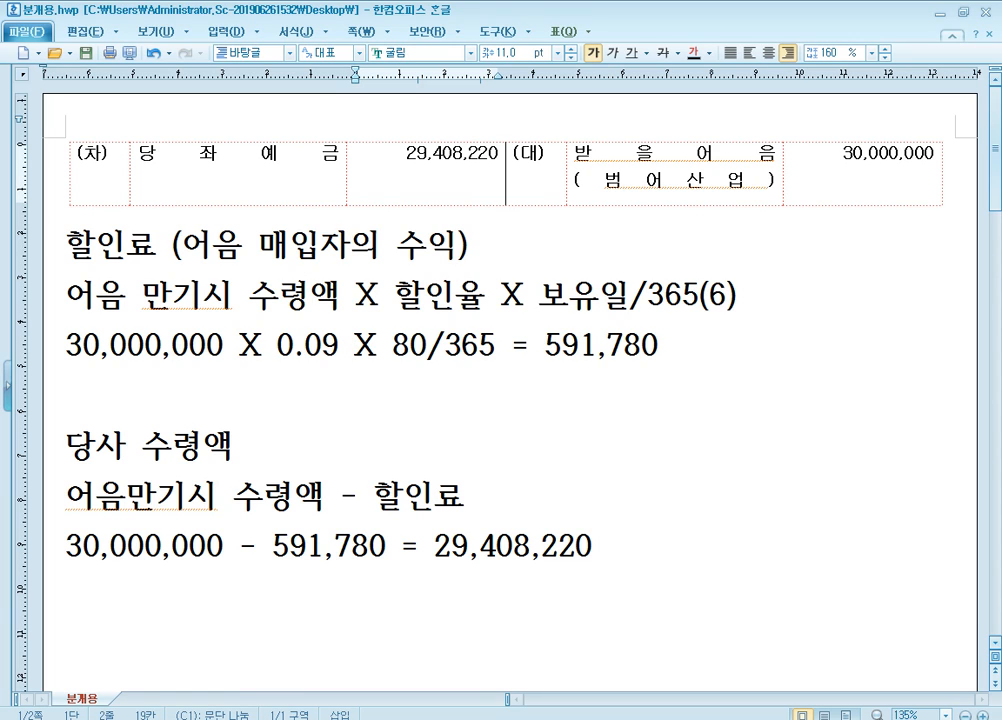
# - Add a second debit line to the first journal entry with the account 매출채권처분손실 and the amount 591,780
pyautogui.click(880, 152)
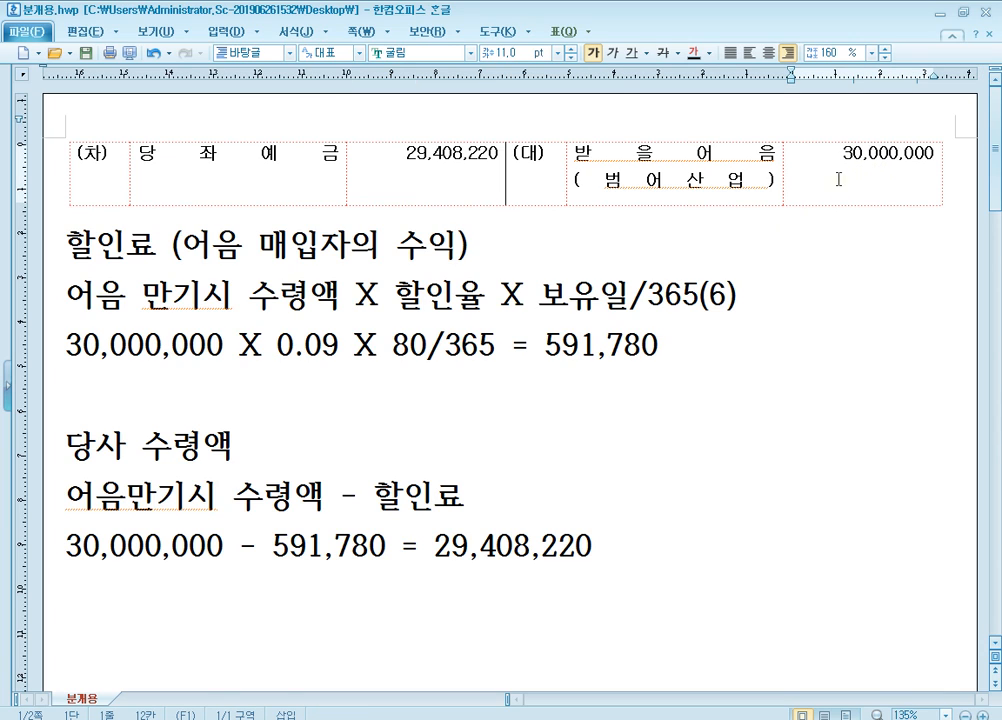
pyautogui.click(498, 156)
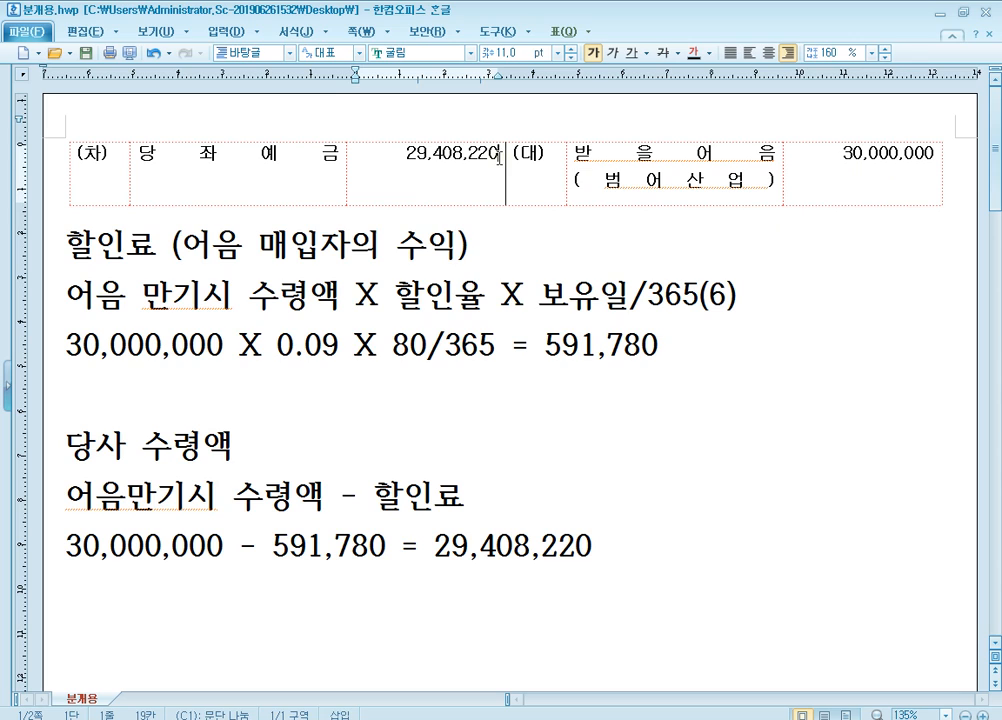
pyautogui.press('Return')
pyautogui.write('591,780')
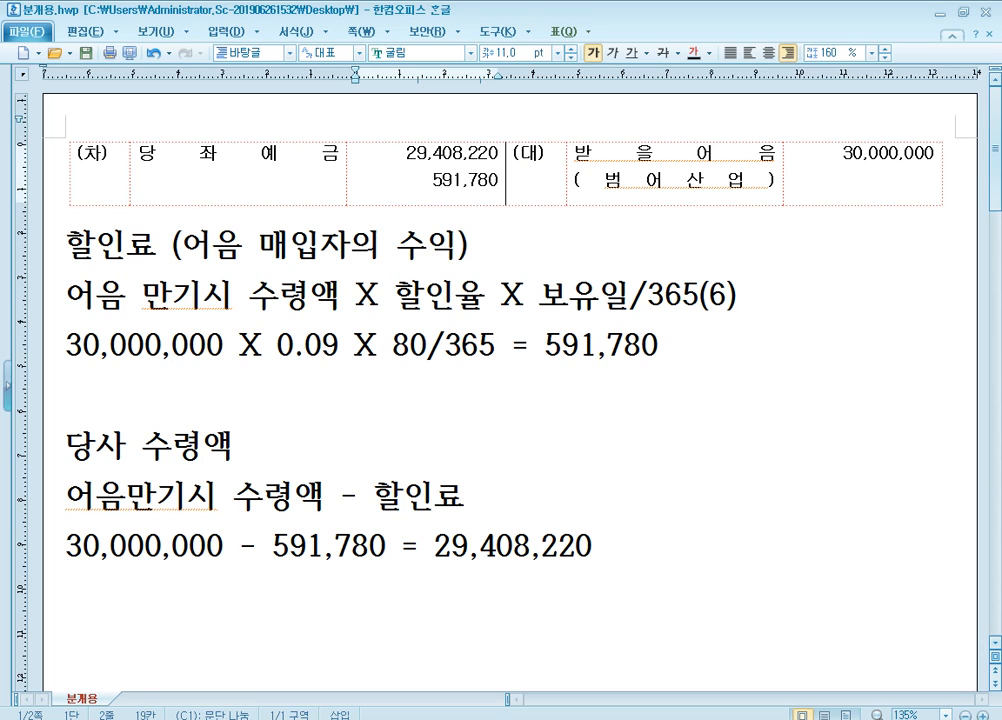
pyautogui.press('Up')
pyautogui.press('Home')
pyautogui.press('Left')
pyautogui.press('Return')
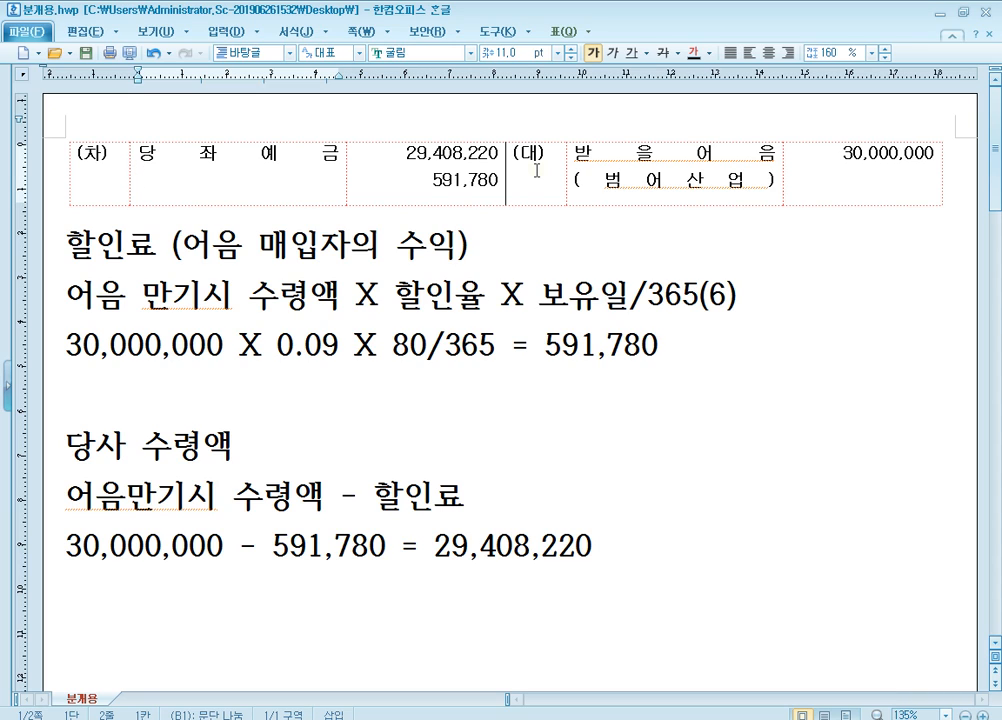
pyautogui.write('매출채권처분')
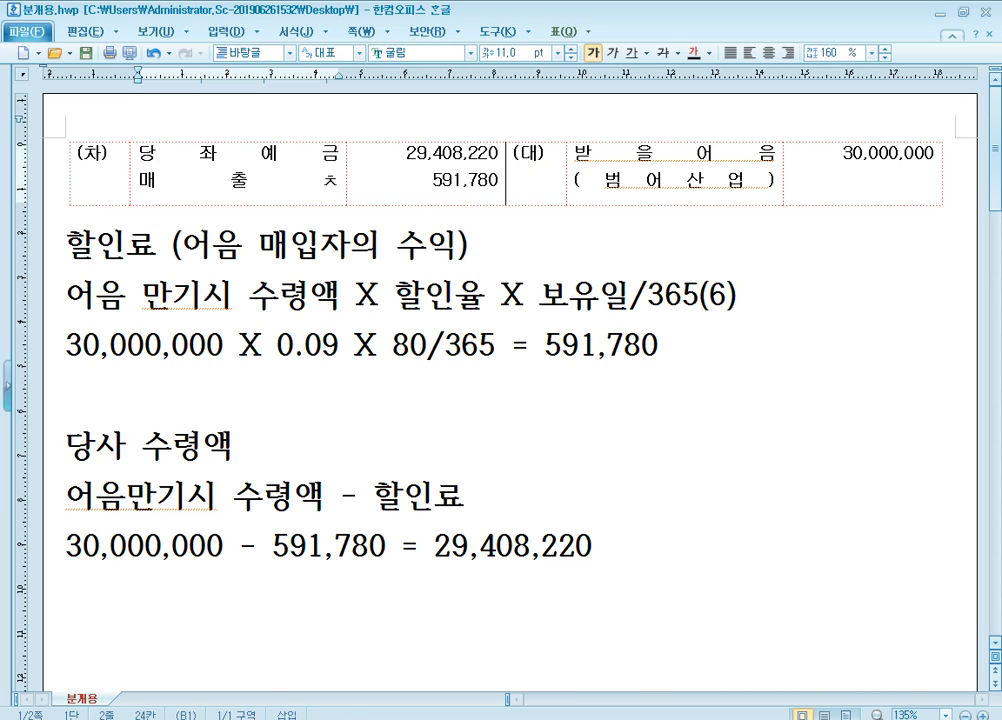
pyautogui.write('손시')
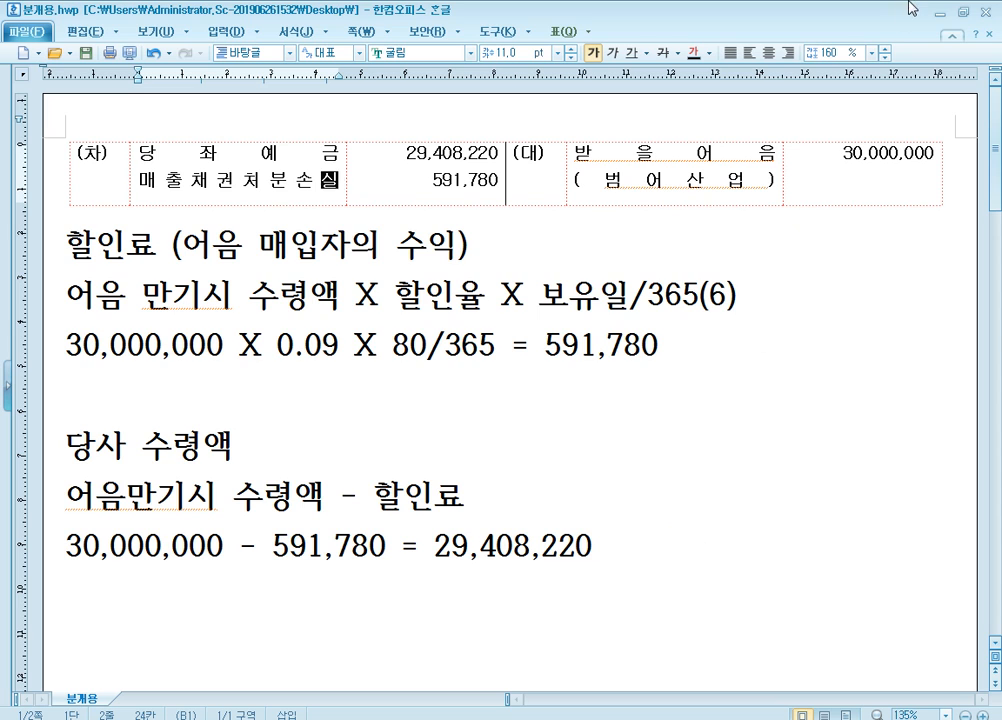
# - Restore the document window to its smaller size, switch to the 알PDF textbook and read problem [2] dated January 5
pyautogui.click(963, 14)
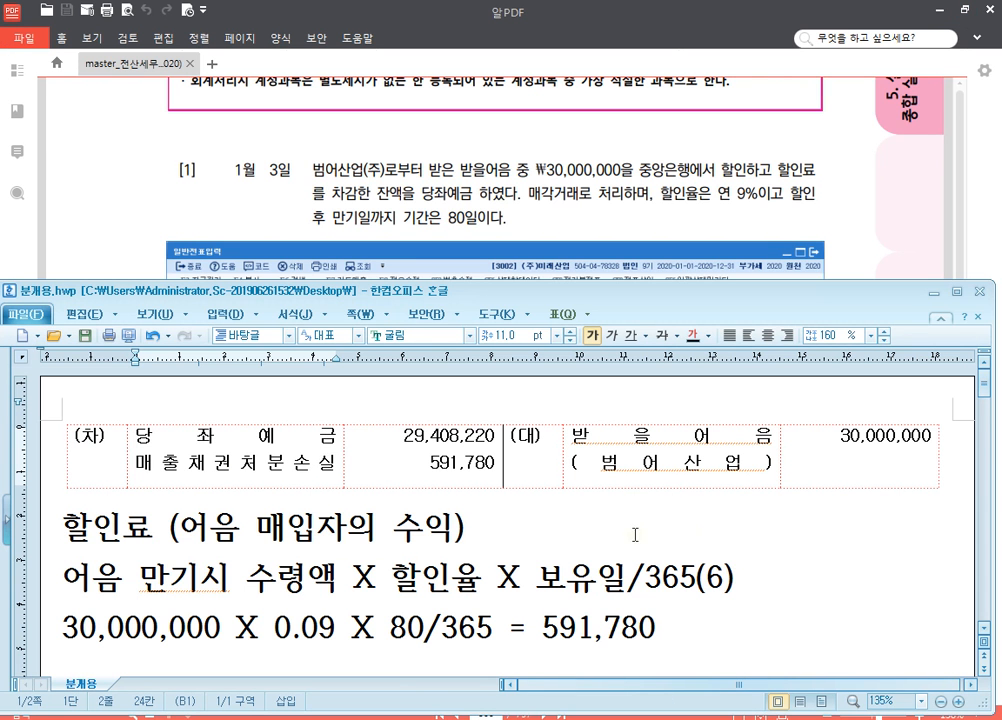
pyautogui.click(533, 156)
pyautogui.scroll(-6, 670, 420)
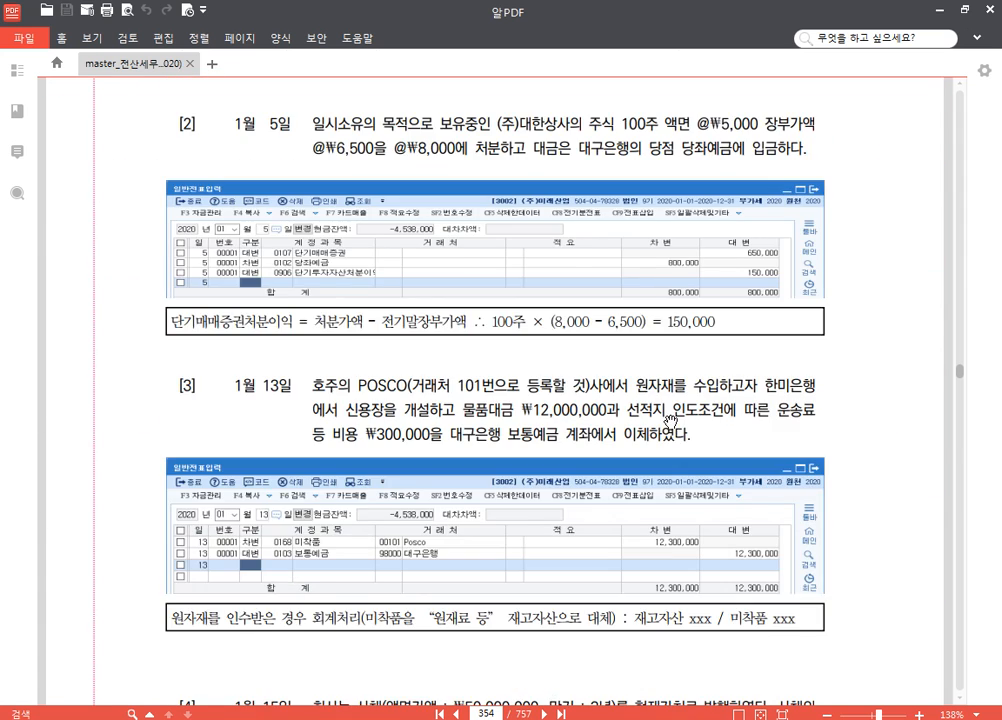
pyautogui.scroll(2, 670, 420)
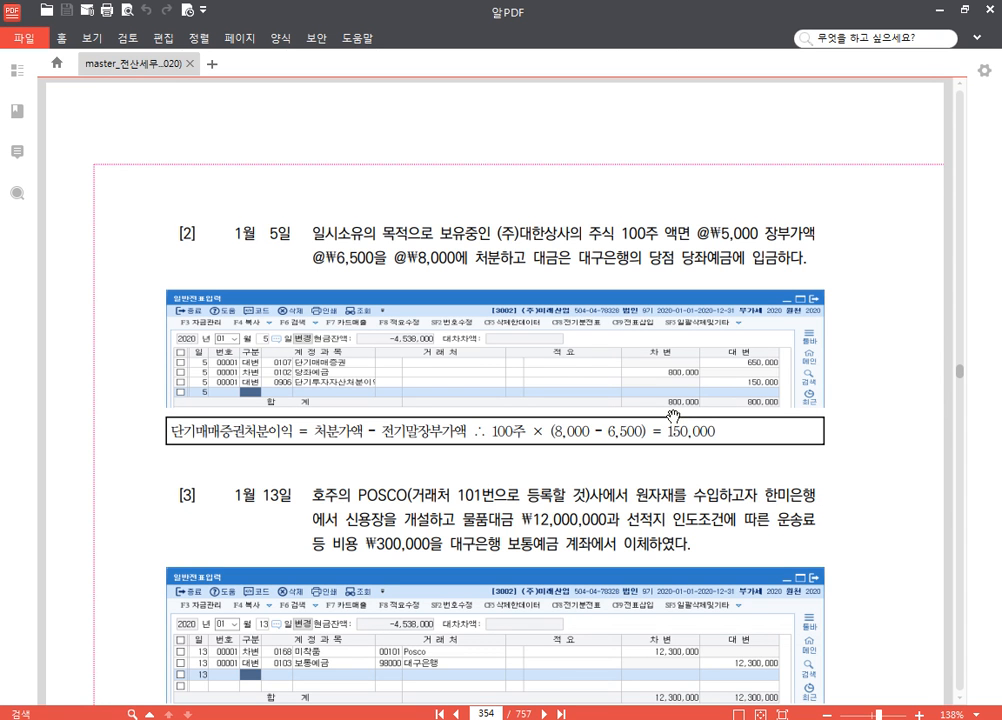
pyautogui.scroll(-1, 604, 392)
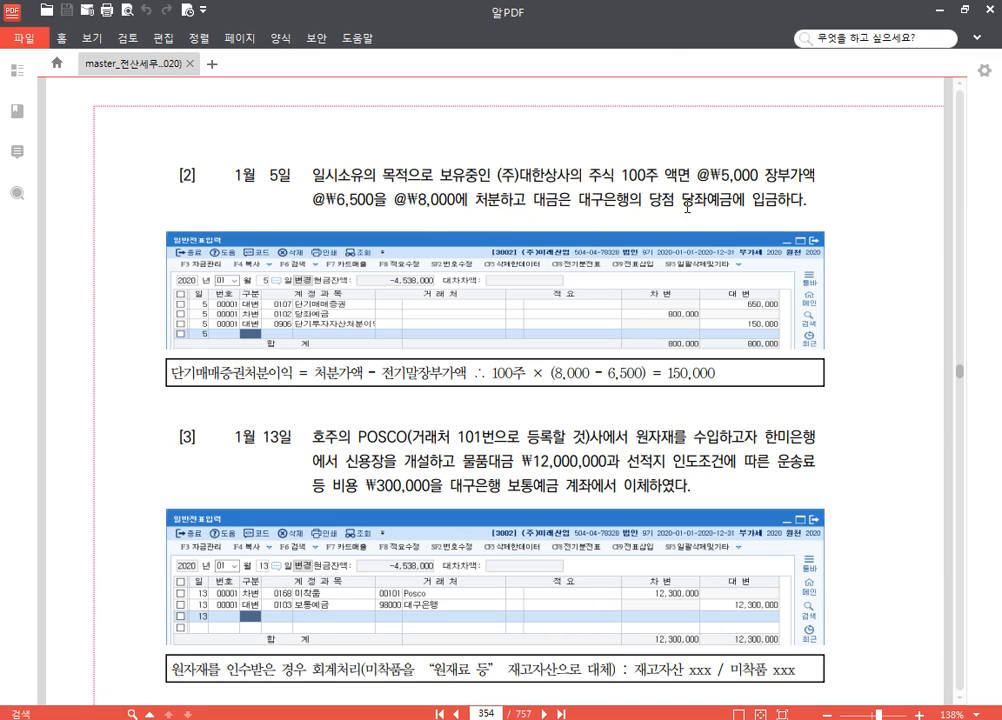
pyautogui.moveTo(519, 420); pyautogui.dragTo(519, 412)
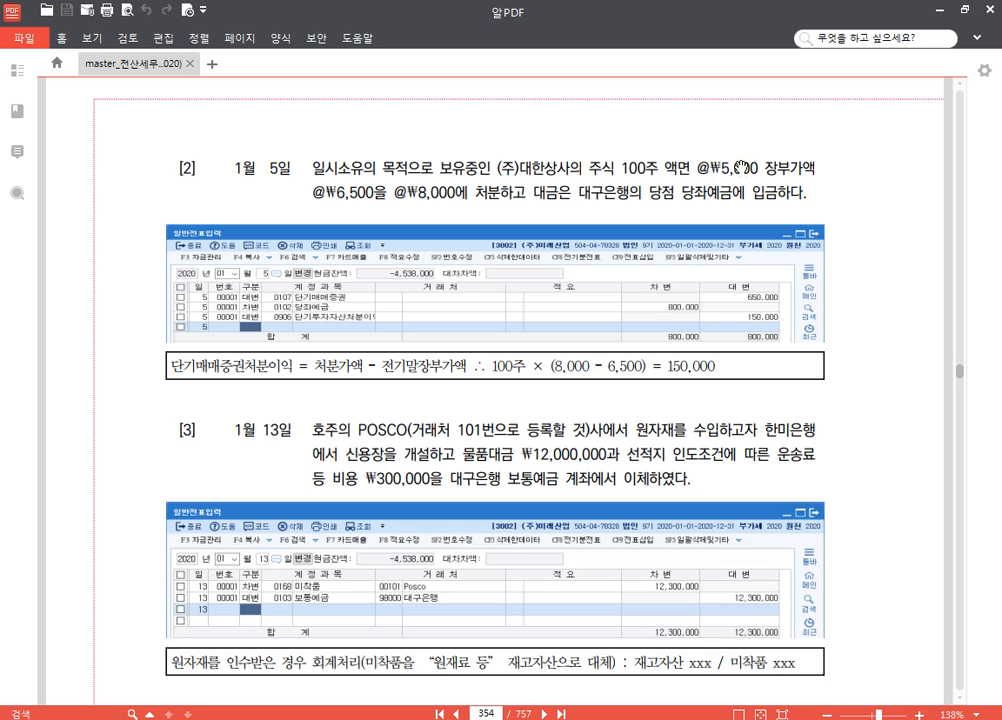
# - Strike through the text "액면 @₩5,000" in problem [2] of the textbook
pyautogui.moveTo(759, 162); pyautogui.dragTo(675, 165)
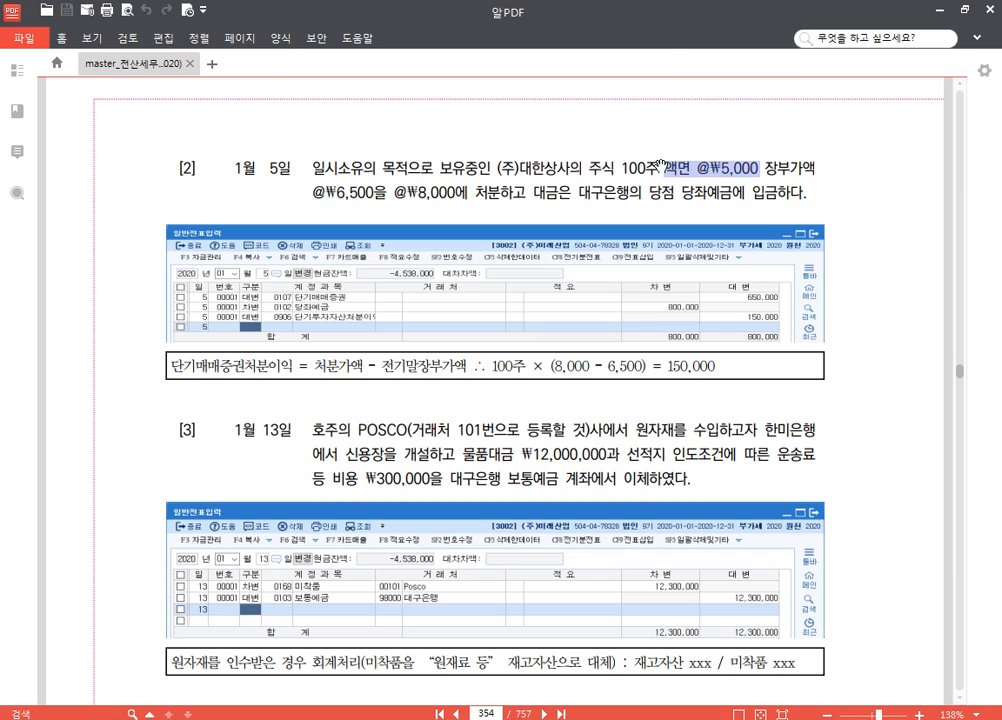
pyautogui.moveTo(786, 150)
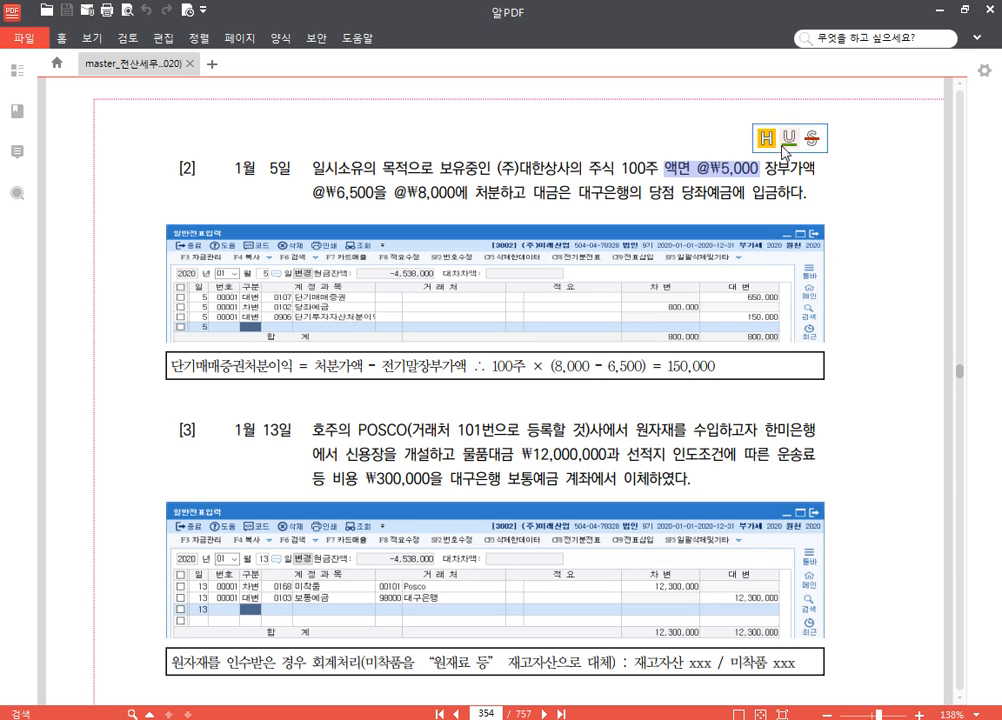
pyautogui.click(813, 138)
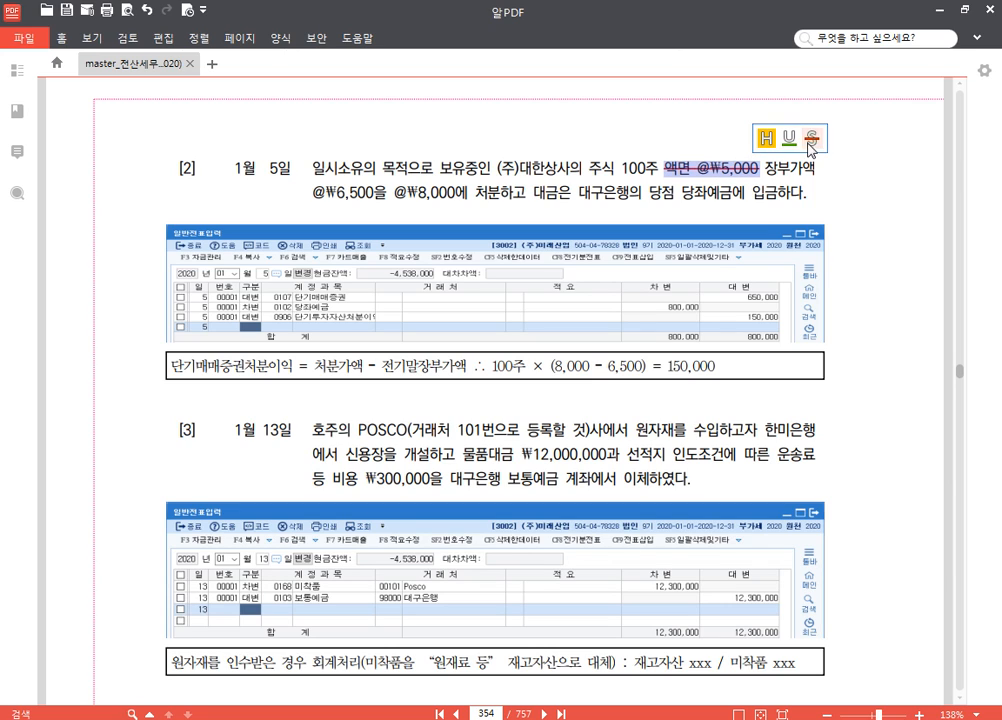
pyautogui.click(640, 176)
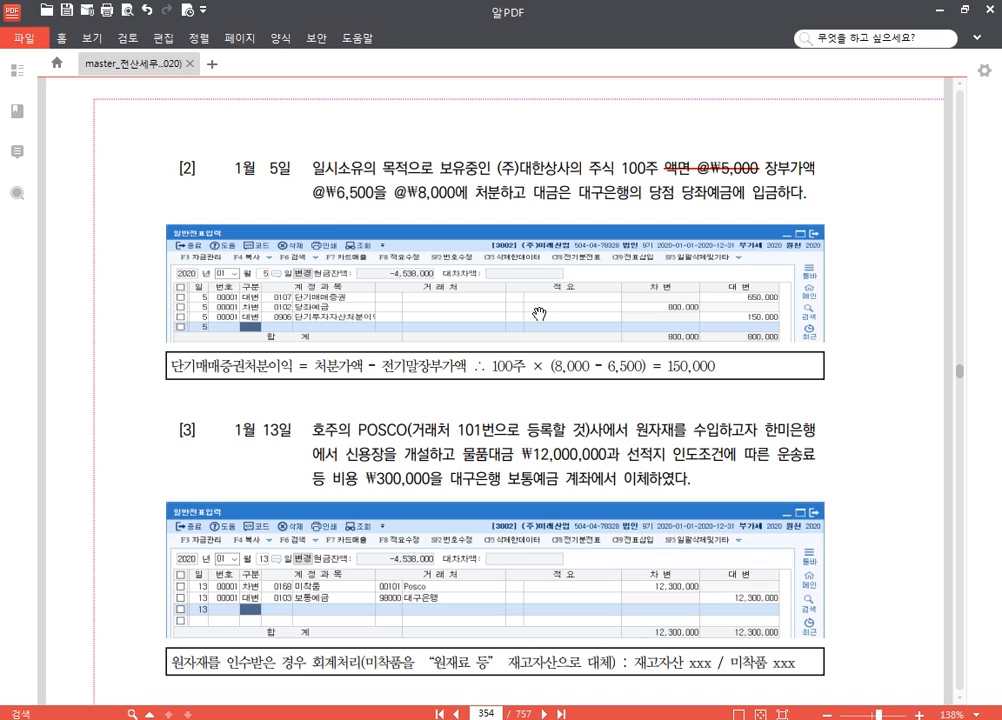
# - Switch back to 분개용.hwp and credit 단기매매증권 for 650,000 in the next blank journal table, keeping problem [2] visible above the document window
pyautogui.scroll(-1, 547, 390)
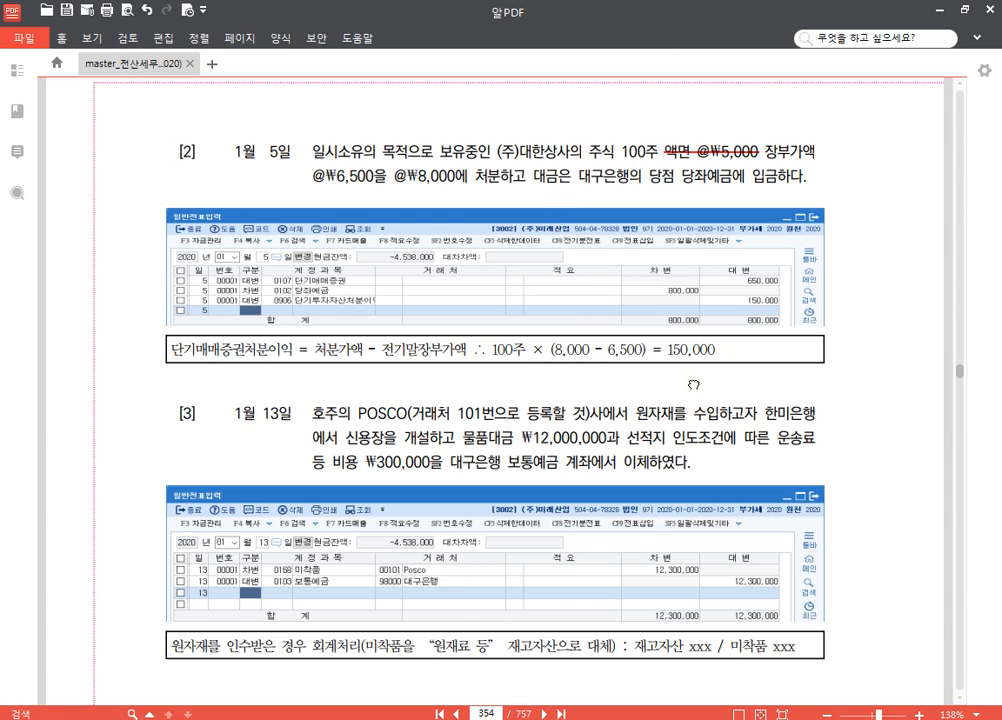
pyautogui.hotkey('alt', 'Tab')
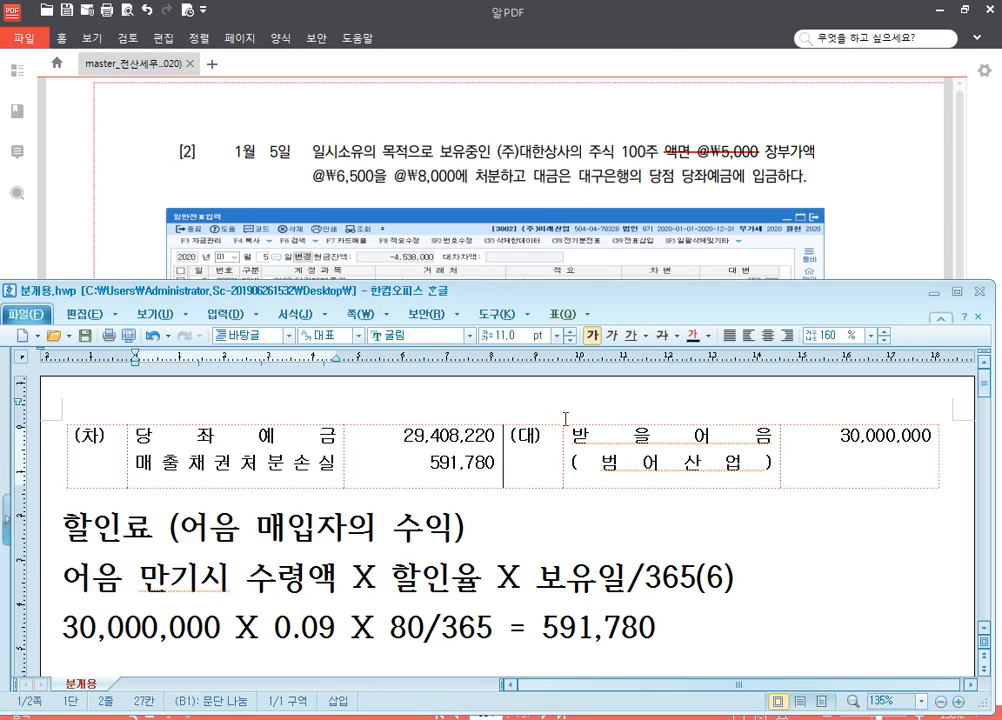
pyautogui.scroll(-6, 684, 476)
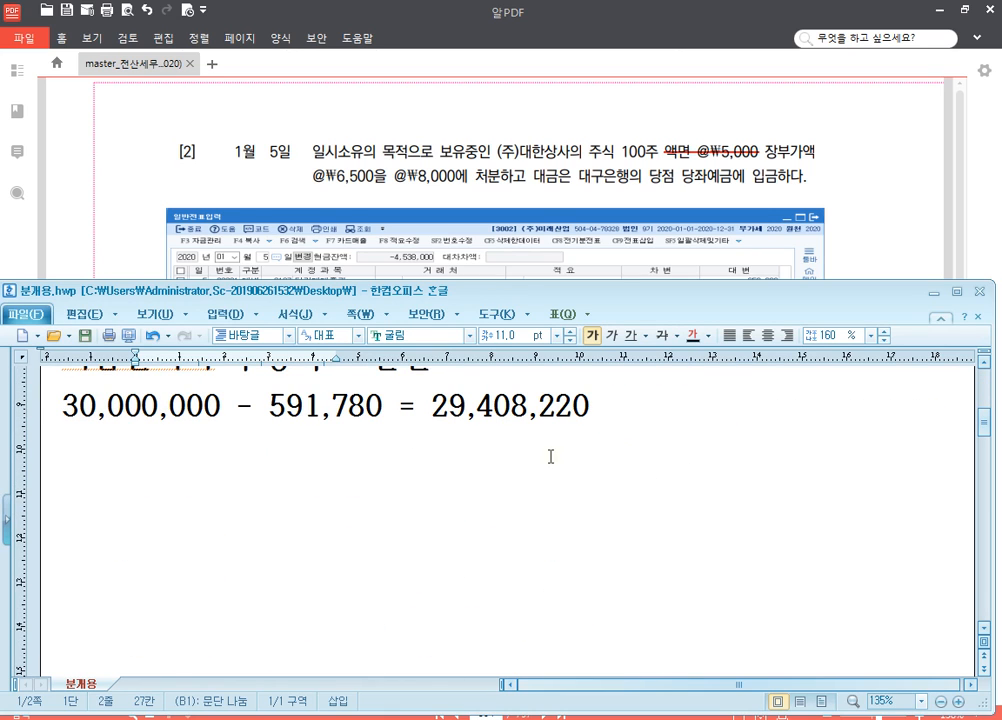
pyautogui.click(604, 409)
pyautogui.scroll(1, 605, 410)
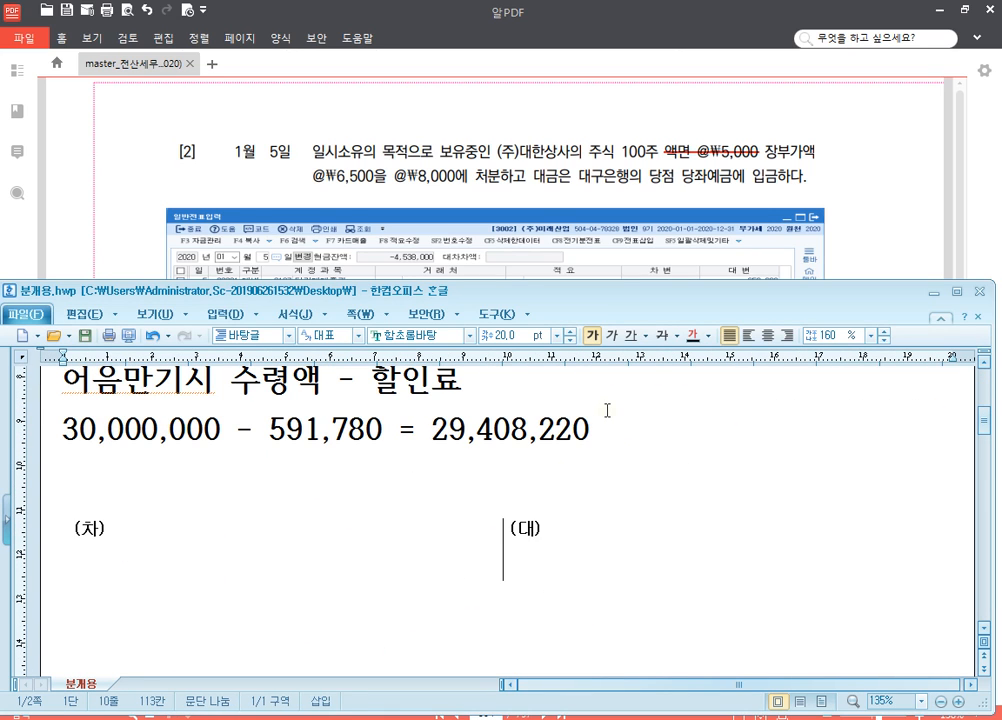
pyautogui.scroll(-3, 590, 406)
pyautogui.click(592, 408)
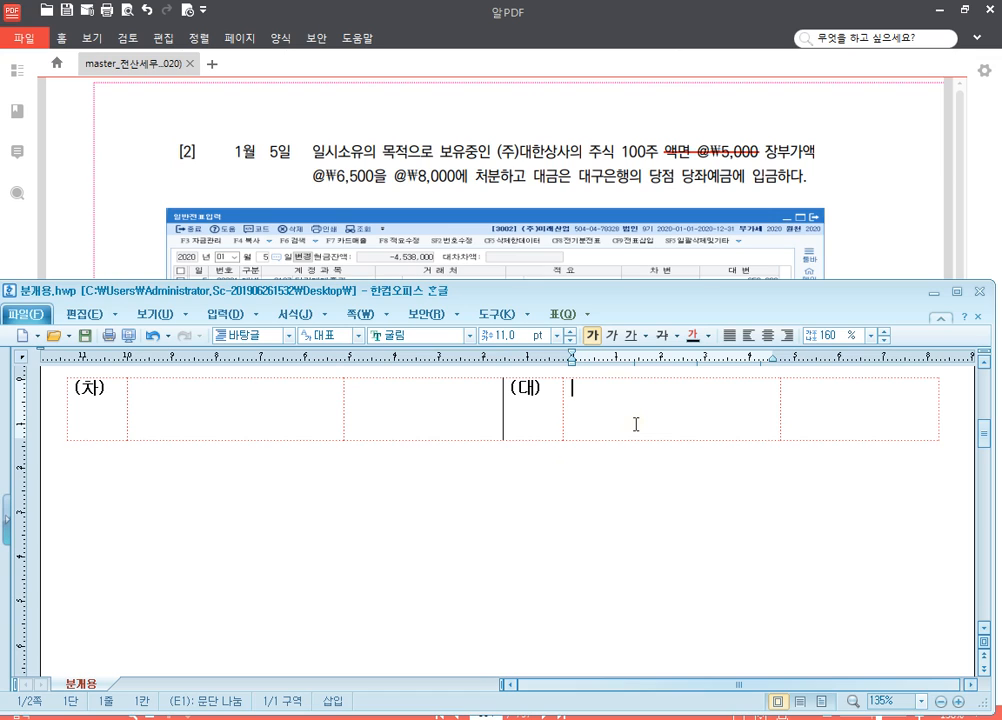
pyautogui.write('단기매매증권')
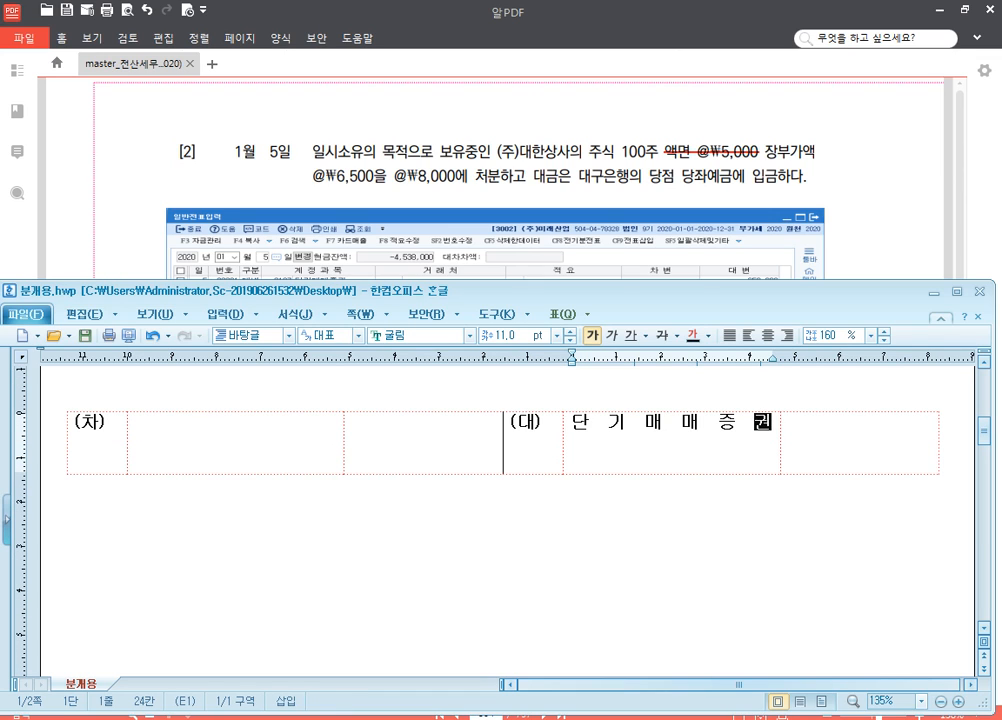
pyautogui.press('Tab')
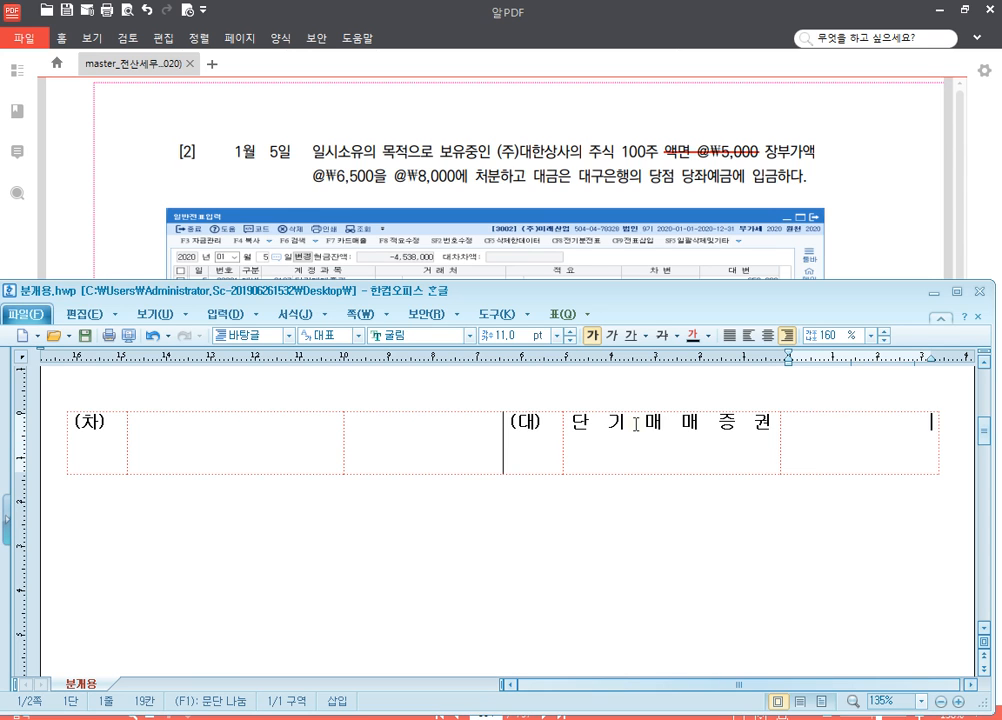
pyautogui.moveTo(532, 292); pyautogui.dragTo(545, 221)
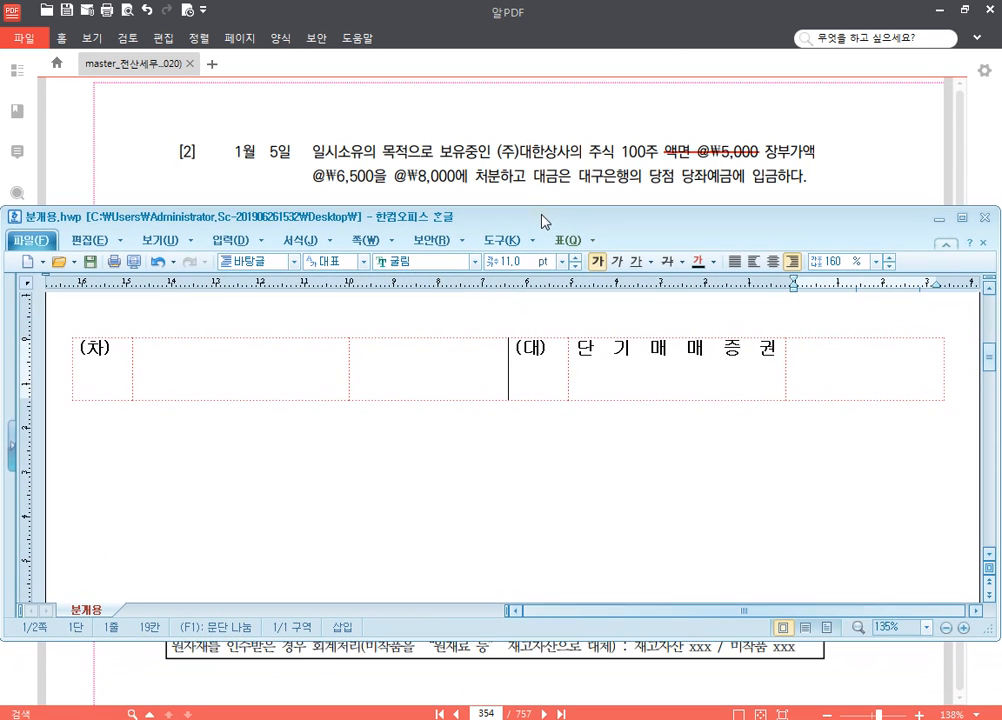
pyautogui.write('650,000')
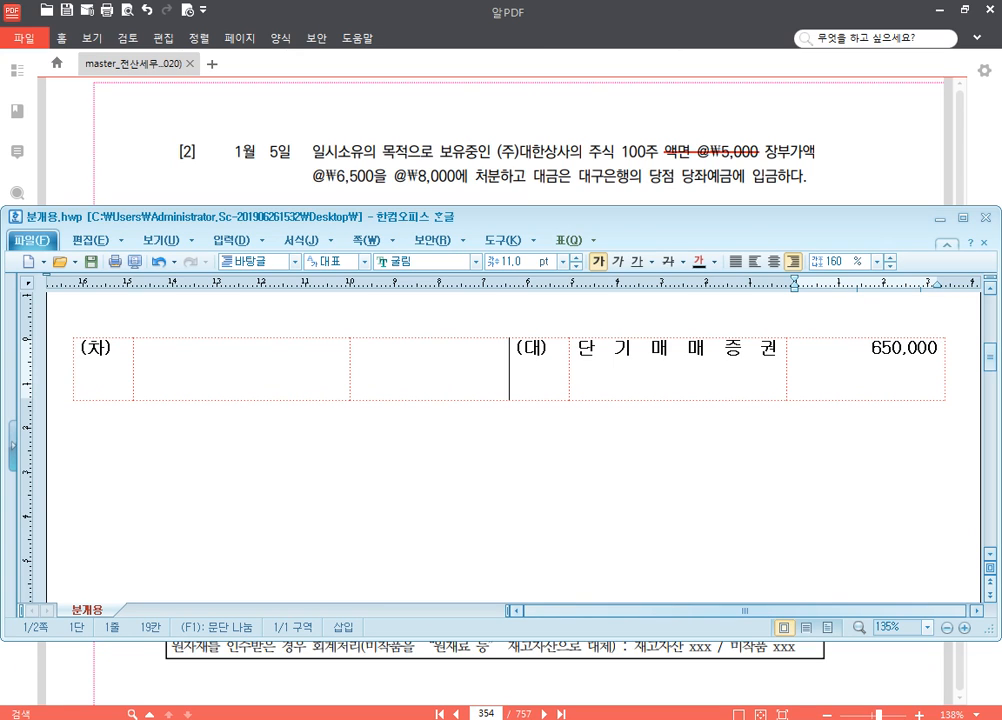
# - Debit 당좌예금 for 800,000 in the January 5 journal table
pyautogui.click(293, 393)
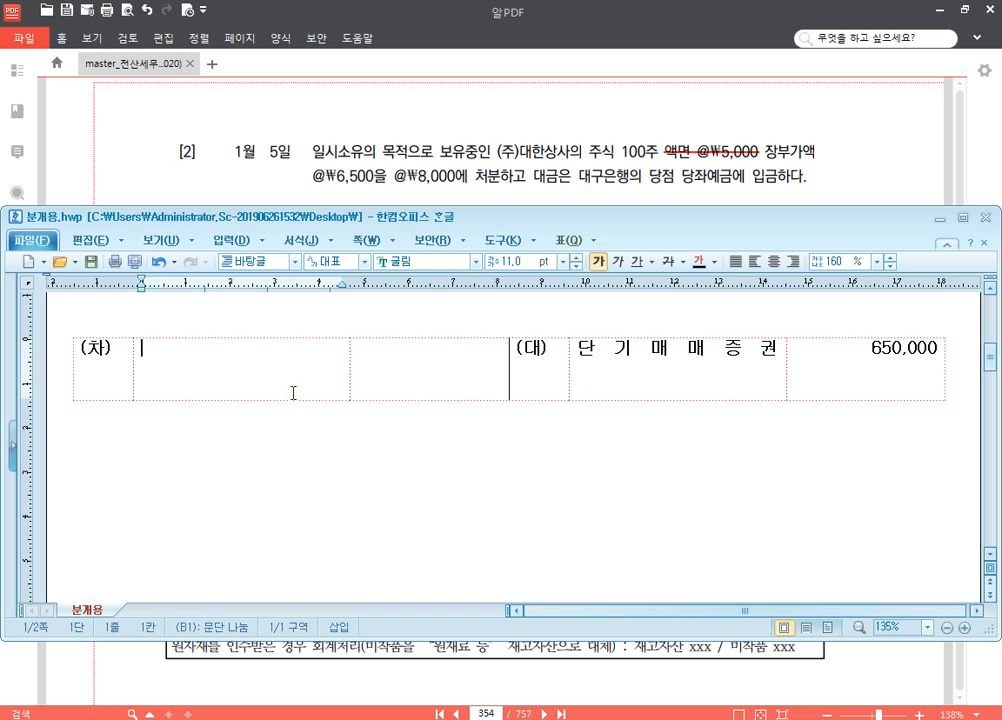
pyautogui.write('당좌예금')
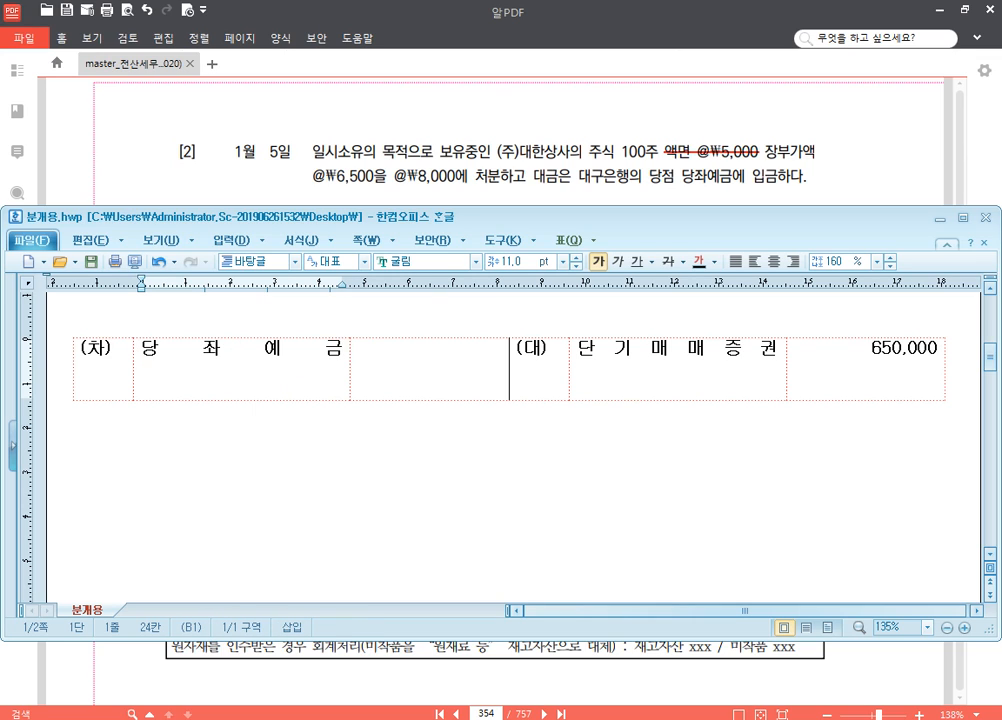
pyautogui.press('Tab')
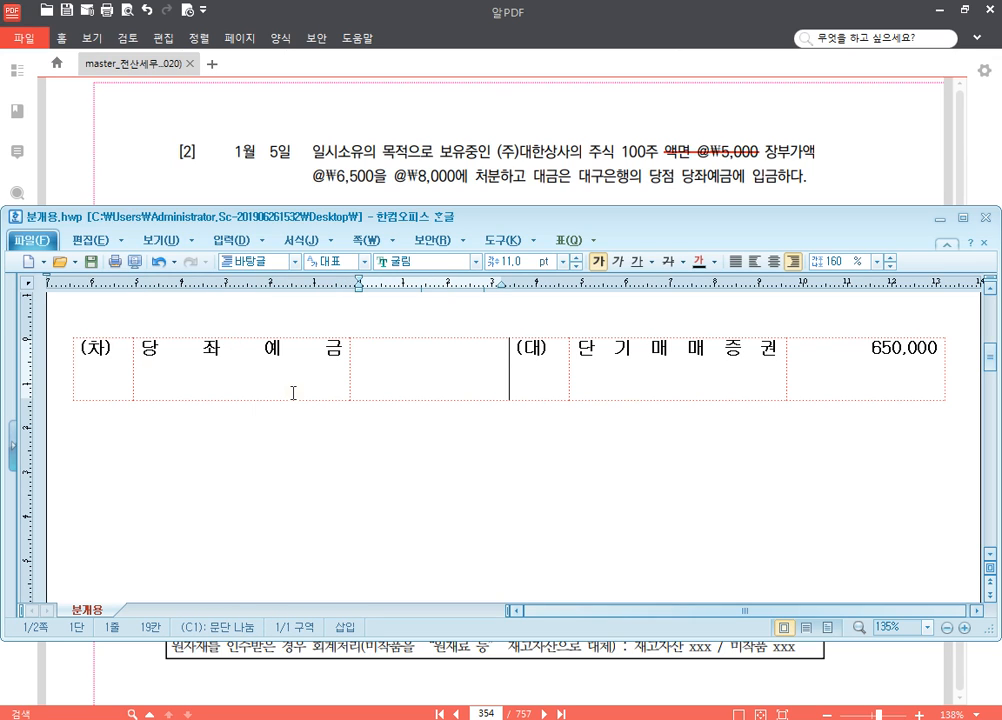
pyautogui.write('800,000')
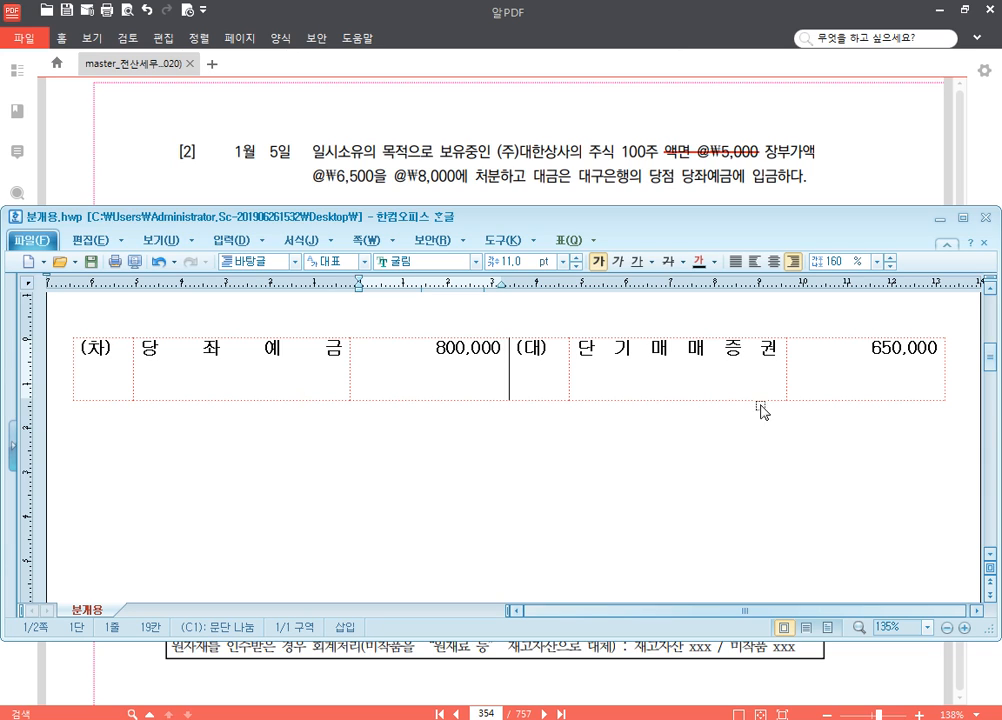
# - Add a second credit line to the January 5 entry with the account 단기매매증권처분이익 and the amount 150,000
pyautogui.click(933, 352)
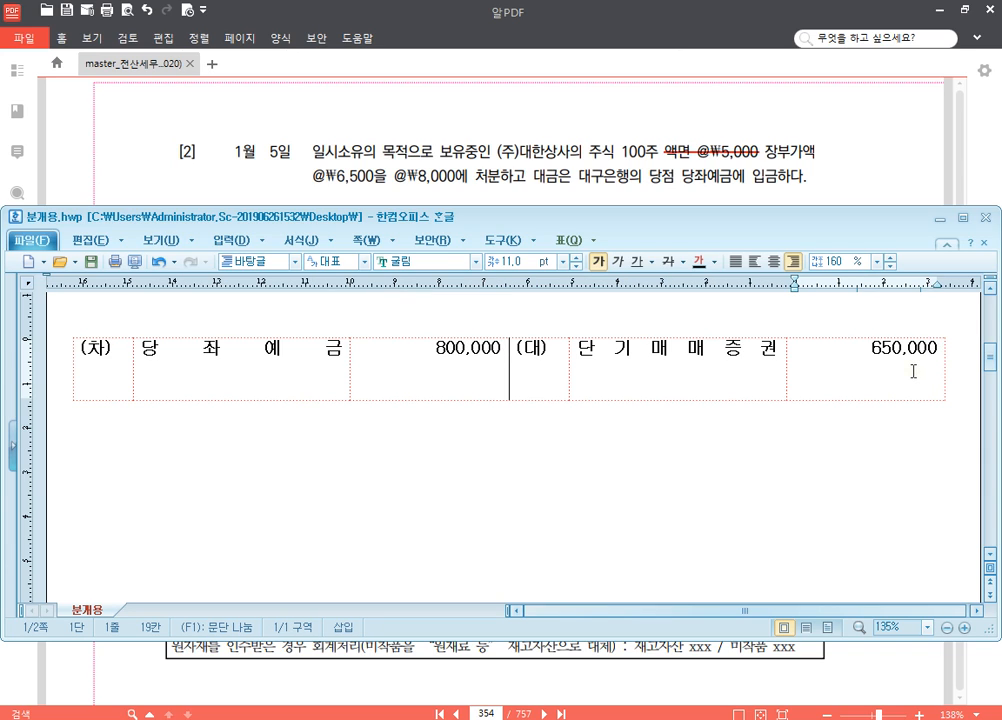
pyautogui.press('Return')
pyautogui.write('150,000')
pyautogui.hotkey('shift', 'Tab')
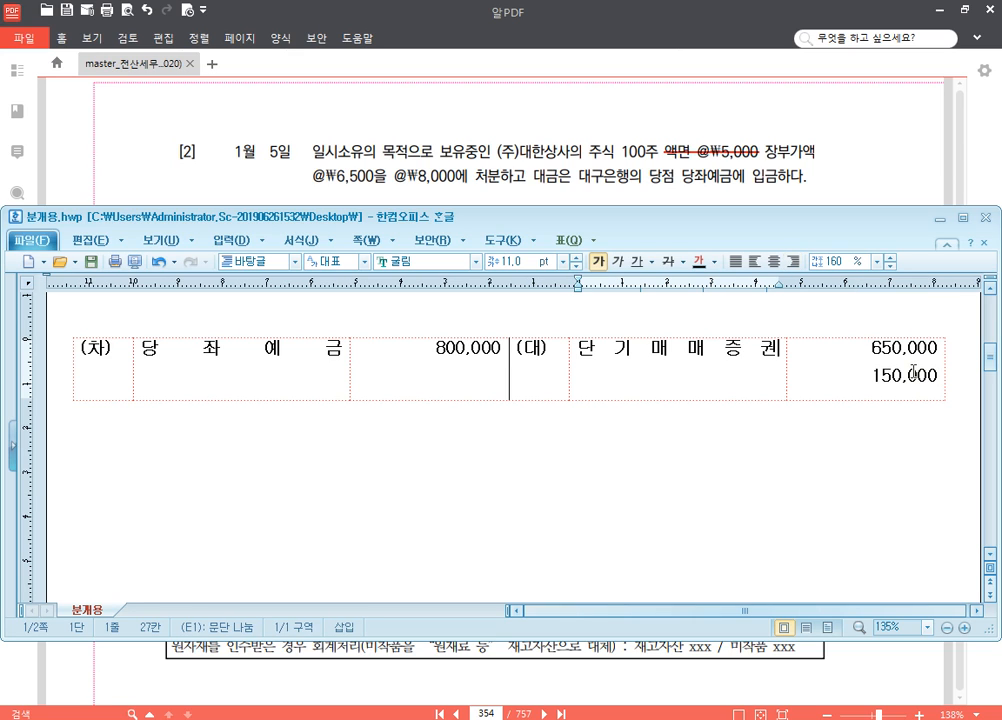
pyautogui.press('Return')
pyautogui.write('단기매매조')
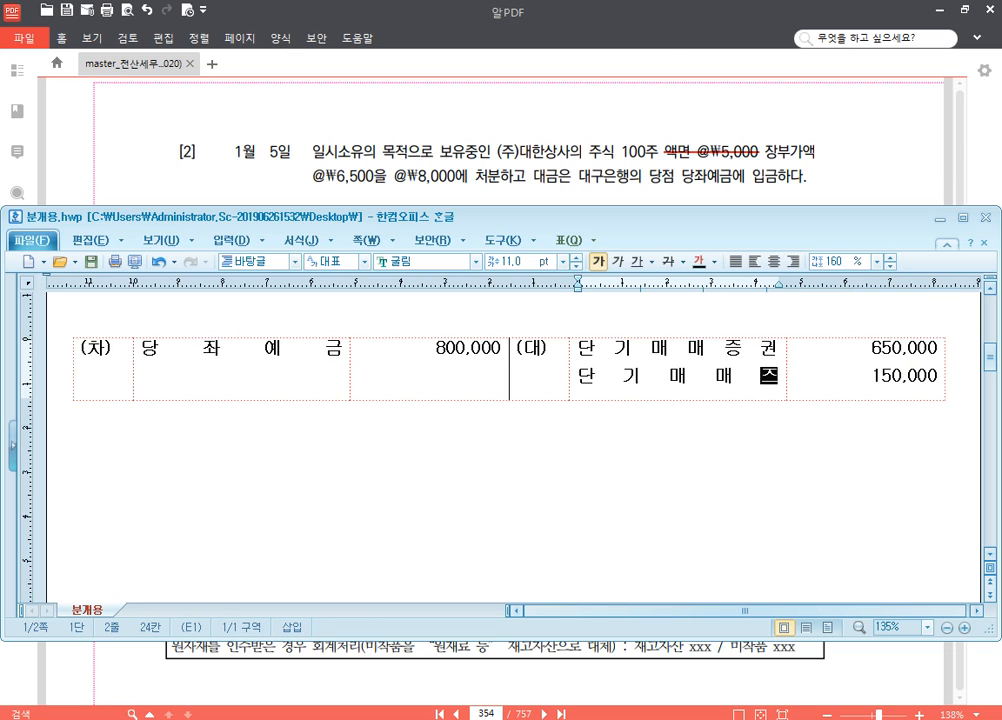
pyautogui.write('권처분이익')
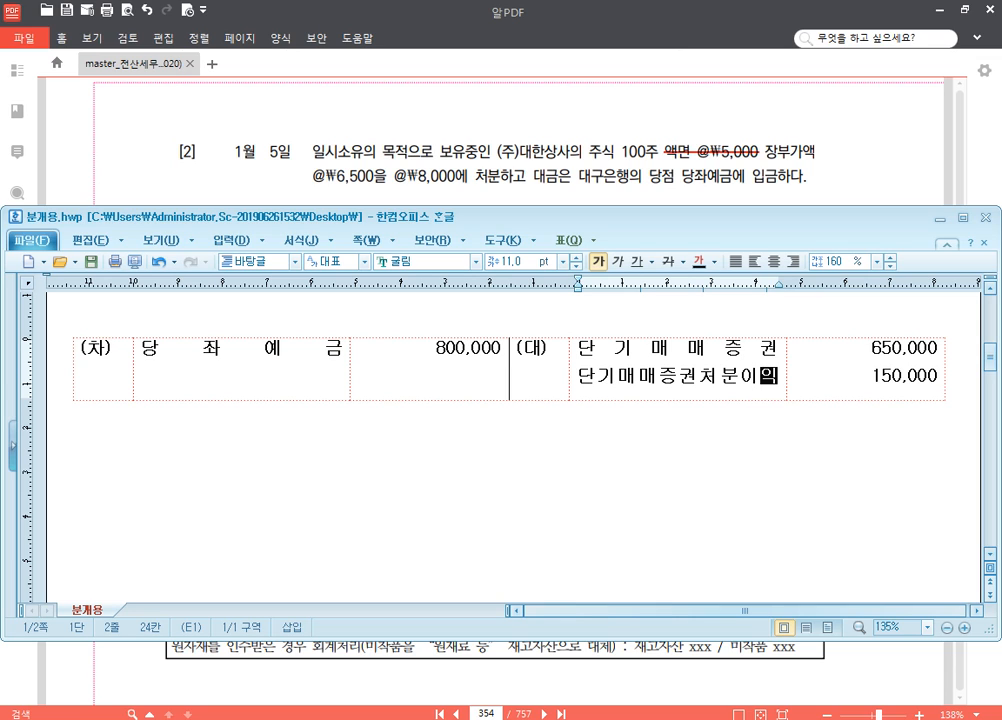
pyautogui.click(877, 530)
pyautogui.hotkey('shift', 'Left')
pyautogui.click(873, 485)
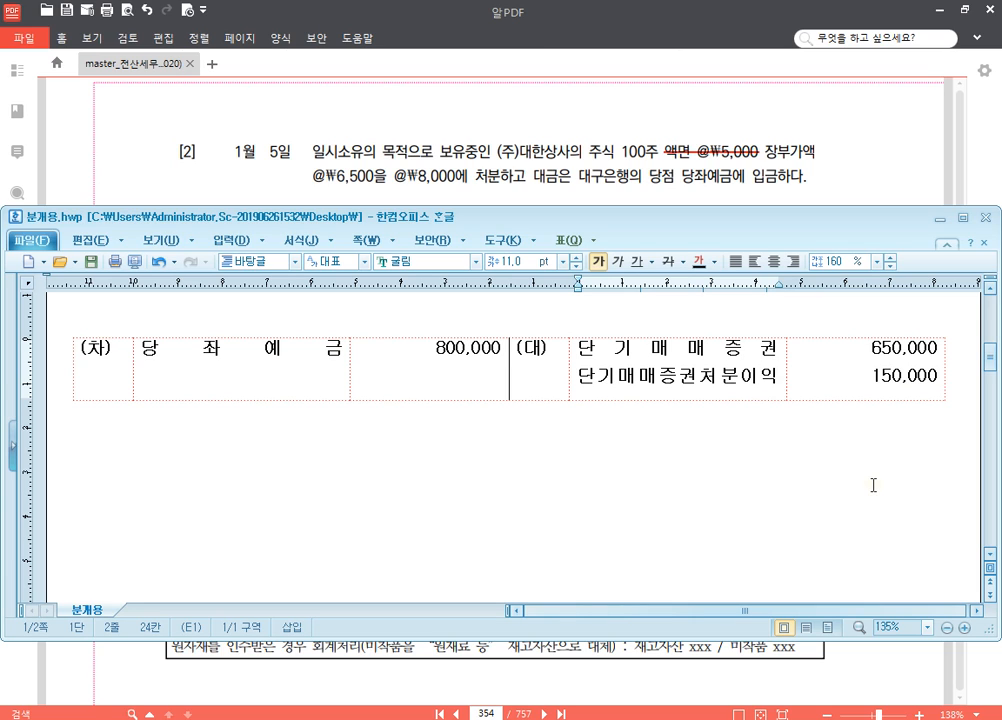
# - Add the alternative account name (=단기투자자산처분이익) on the line below 단기매매증권처분이익
pyautogui.press('Return')
pyautogui.write('(=')
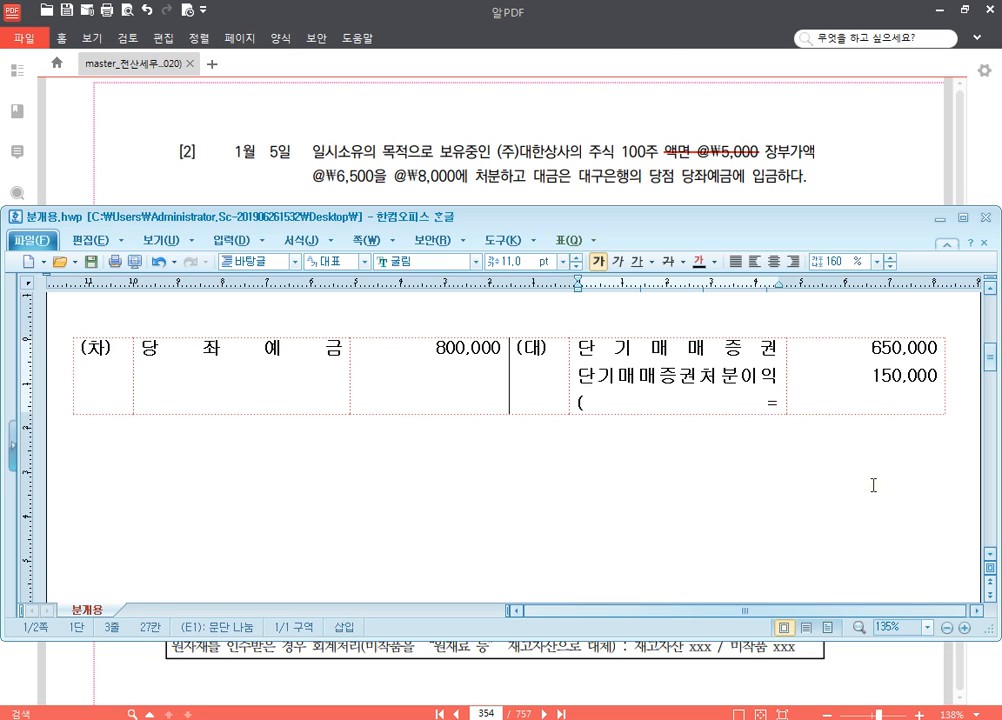
pyautogui.write('단기투자자')
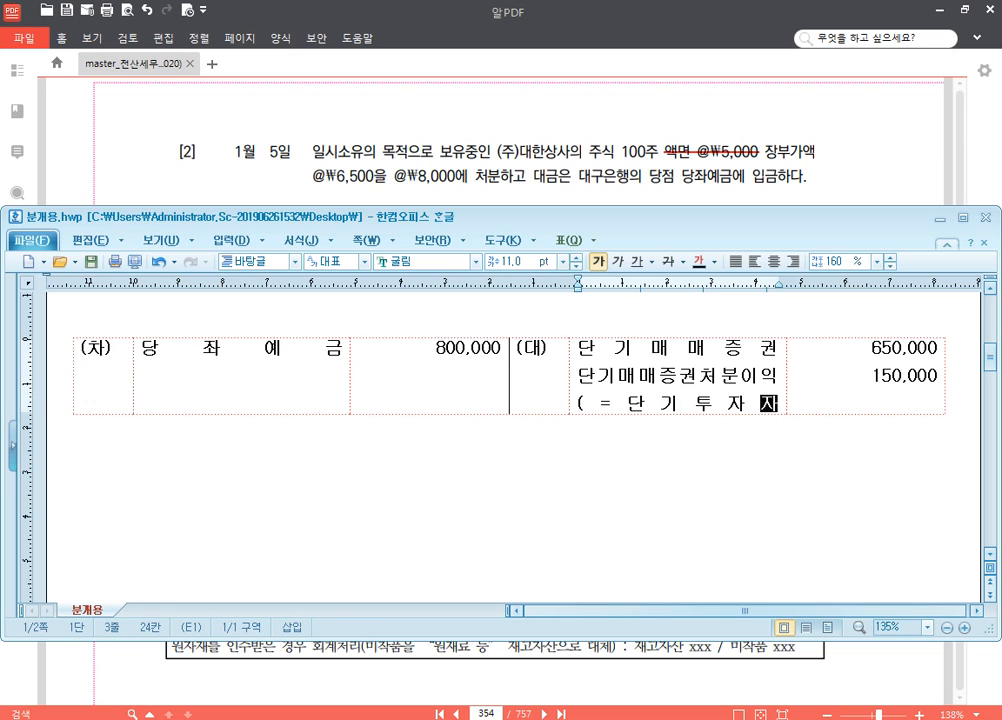
pyautogui.write('산치분이익)')
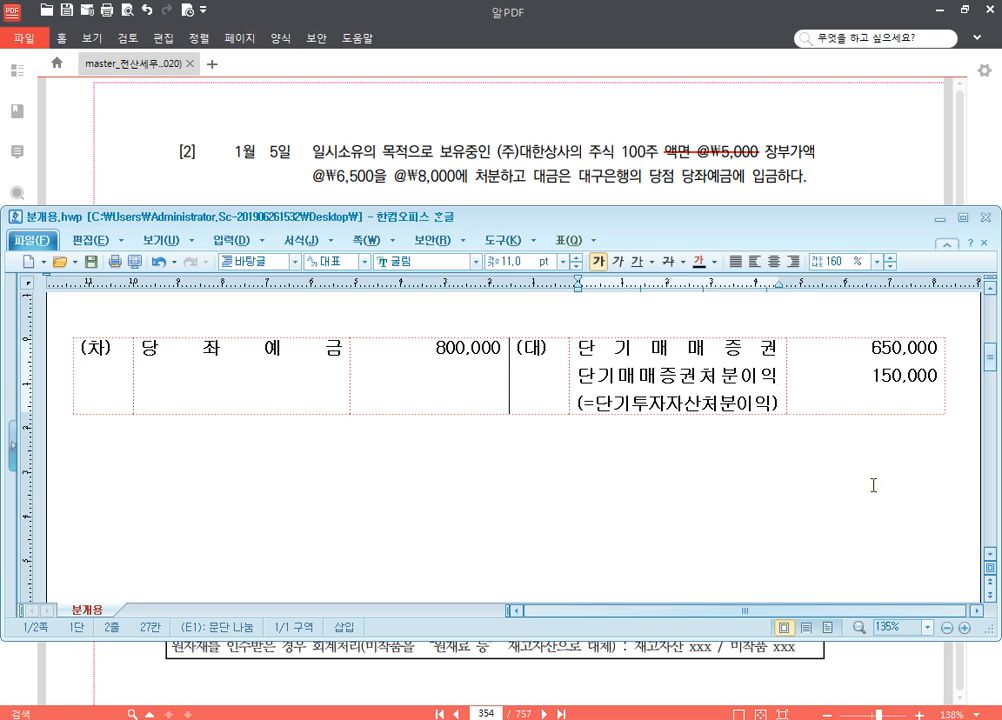
pyautogui.press('Up')
pyautogui.hotkey('shift', 'Home')
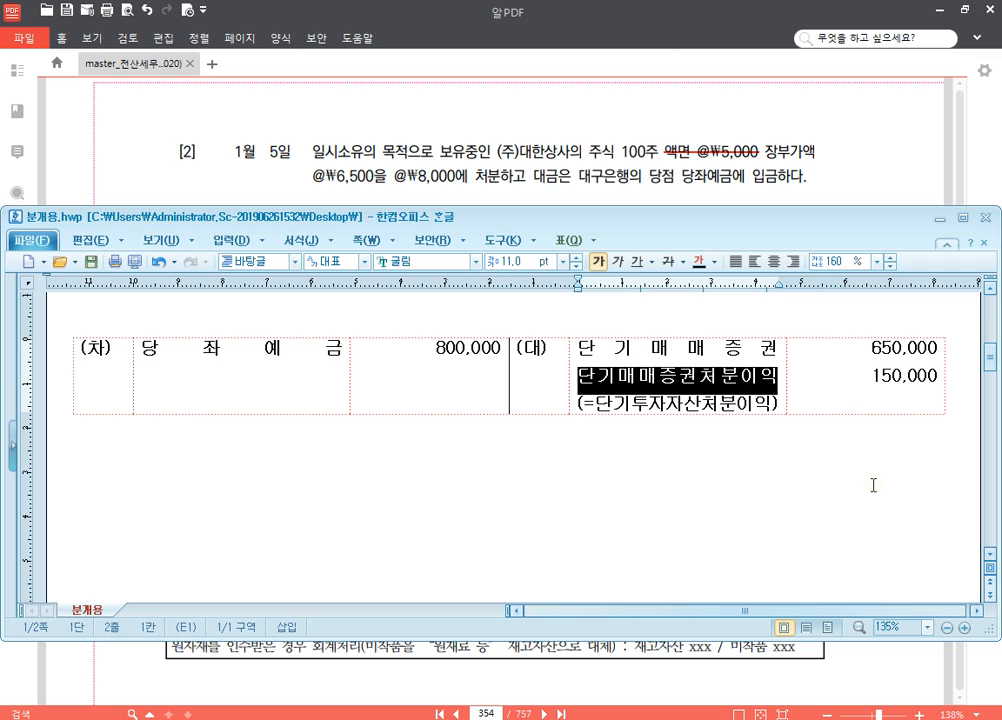
pyautogui.press('Down')
pyautogui.press('End')
pyautogui.press('Left')
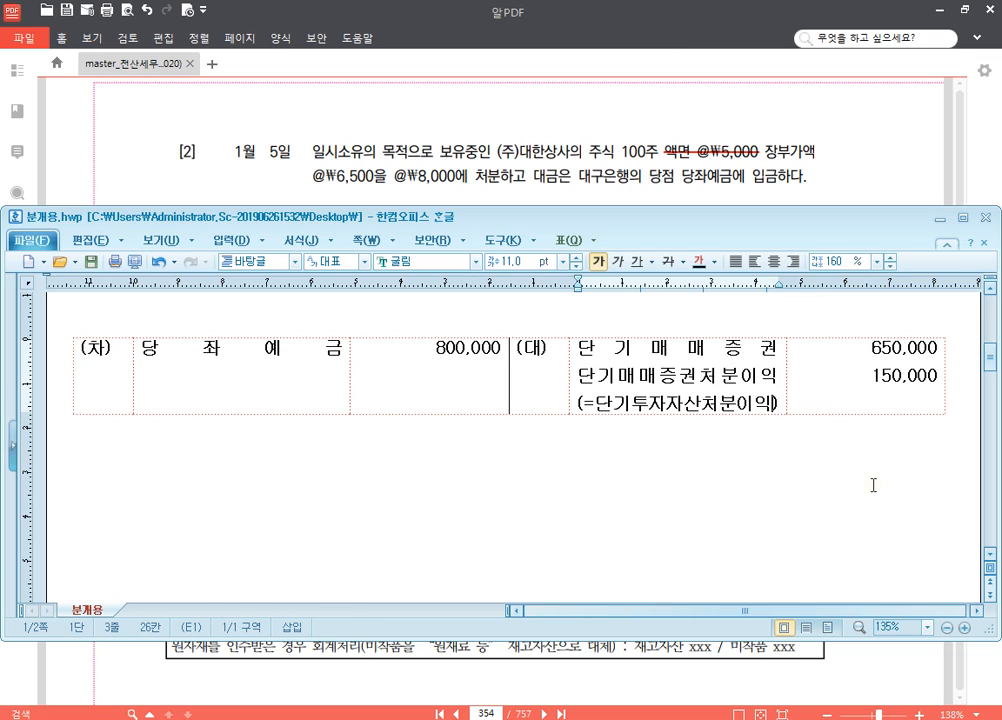
pyautogui.press('Up')
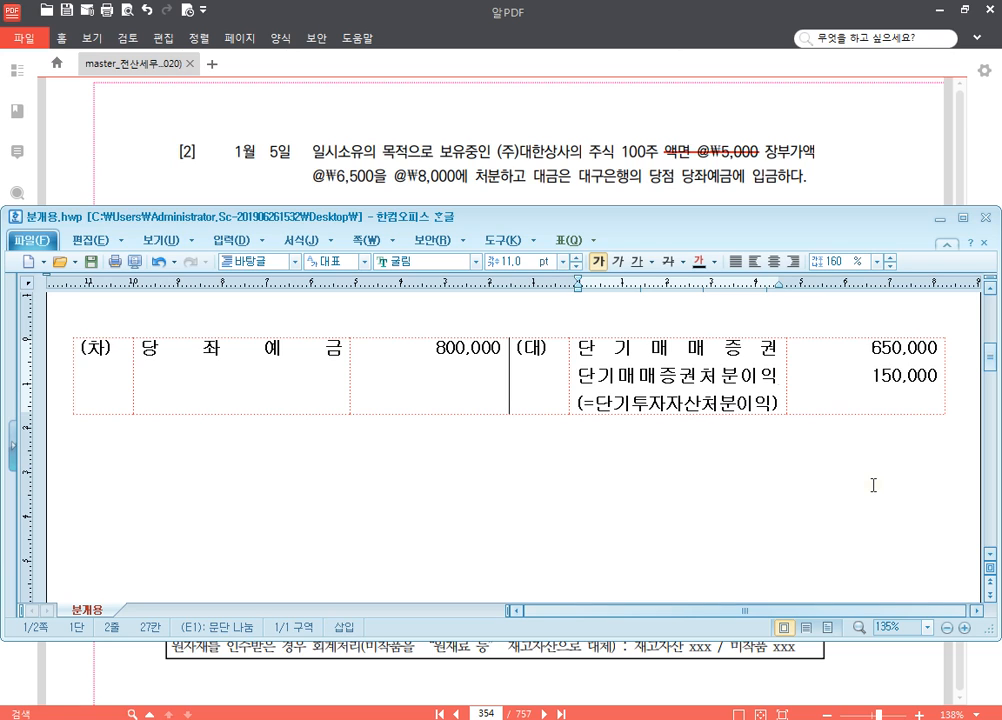
pyautogui.press('Down')
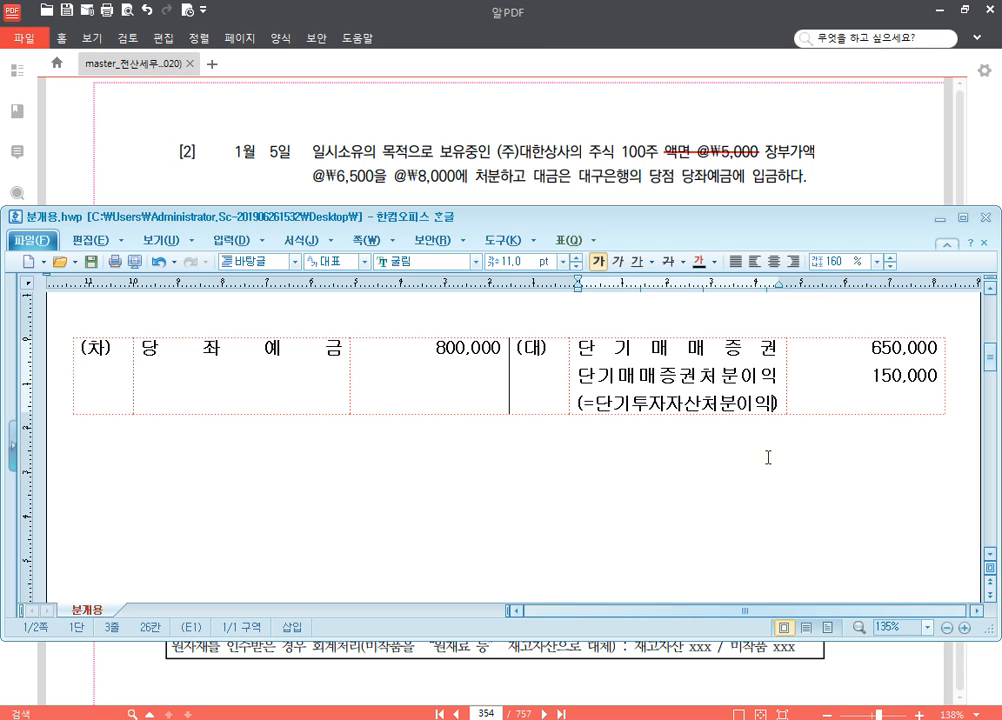
# - Bring textbook problem [3] dated January 13 into view, then add a blank (차)/(대) journal table below the January 5 entry in 분개용.hwp
pyautogui.click(843, 161)
pyautogui.scroll(-5, 755, 224)
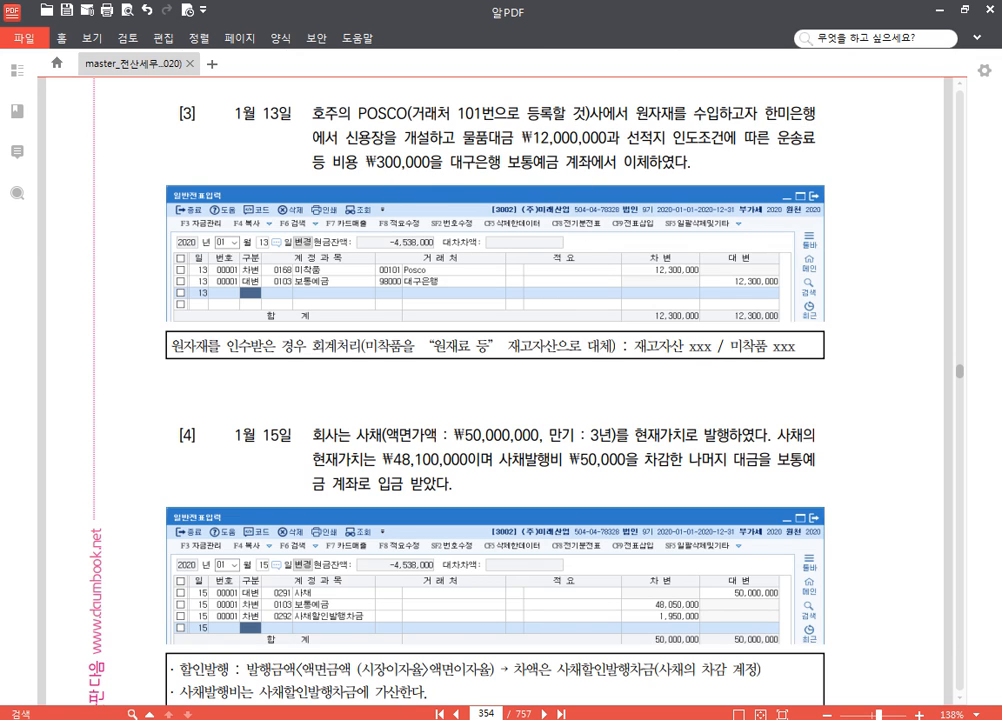
pyautogui.hotkey('alt', 'Tab')
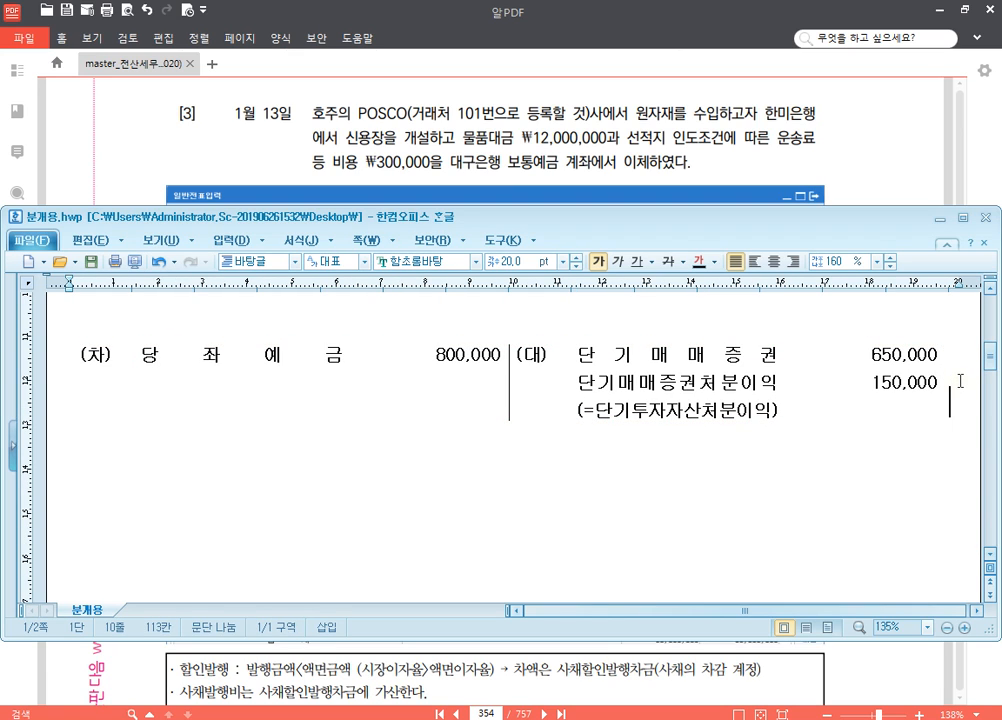
pyautogui.press('Return')
pyautogui.write('(차)\t(대)')
pyautogui.scroll(-3, 880, 395)
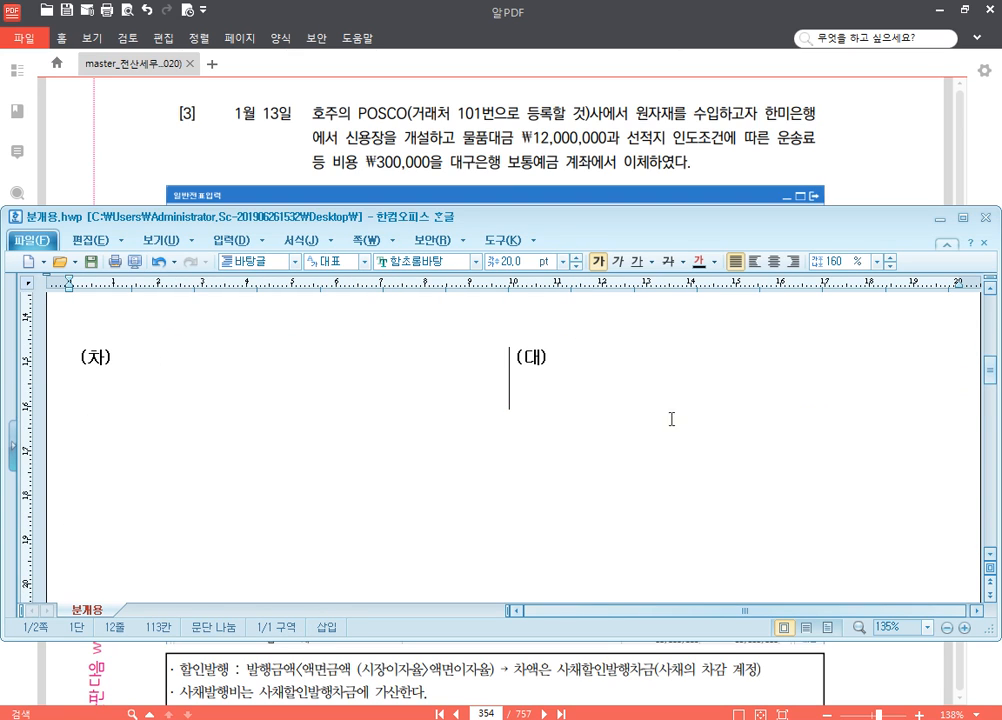
# - Credit 보통예금 for 12,300,000 in the new journal table for problem [3]
pyautogui.click(604, 383)
pyautogui.write('보통예금')
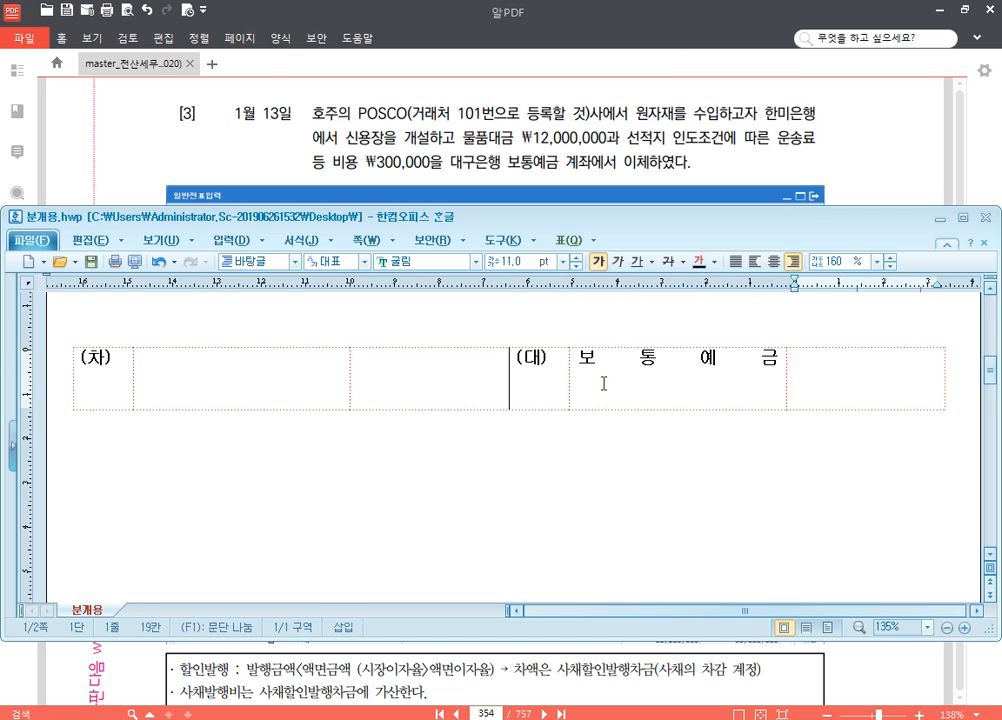
pyautogui.press('Tab')
pyautogui.write('12,300,000')
# - Debit 미착품 for 12,300,000 in the journal entry for problem [3]
pyautogui.click(261, 376)
pyautogui.write('미착품')
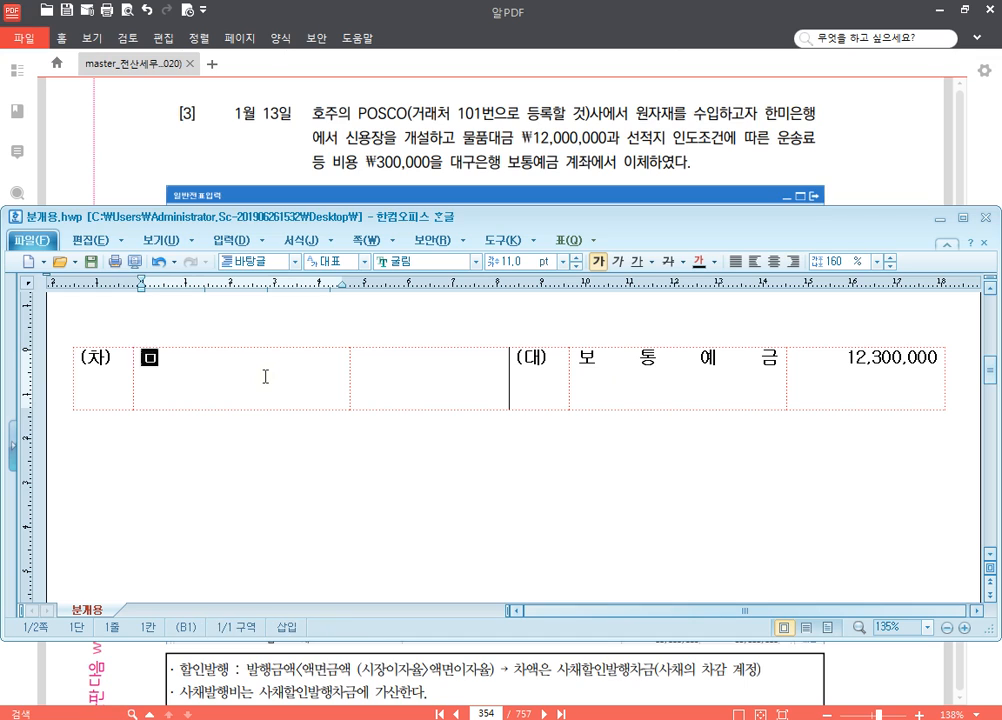
pyautogui.press('Tab')
pyautogui.write('12,300,000')
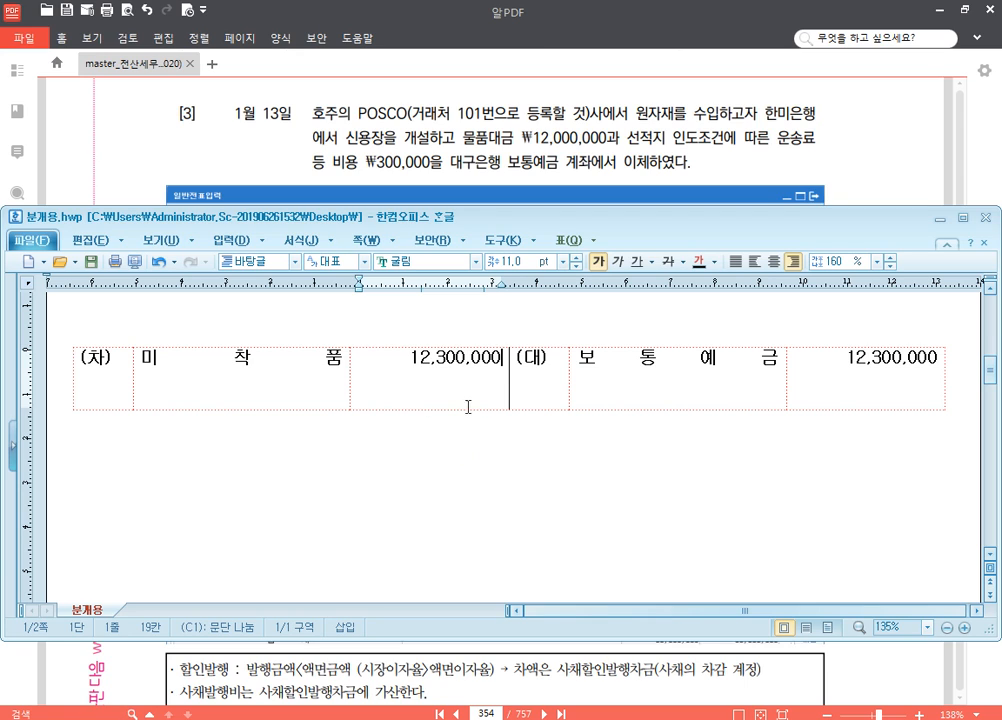
# - Add the trading partner (POSCO) on the line below the 미착품 debit account
pyautogui.click(326, 367)
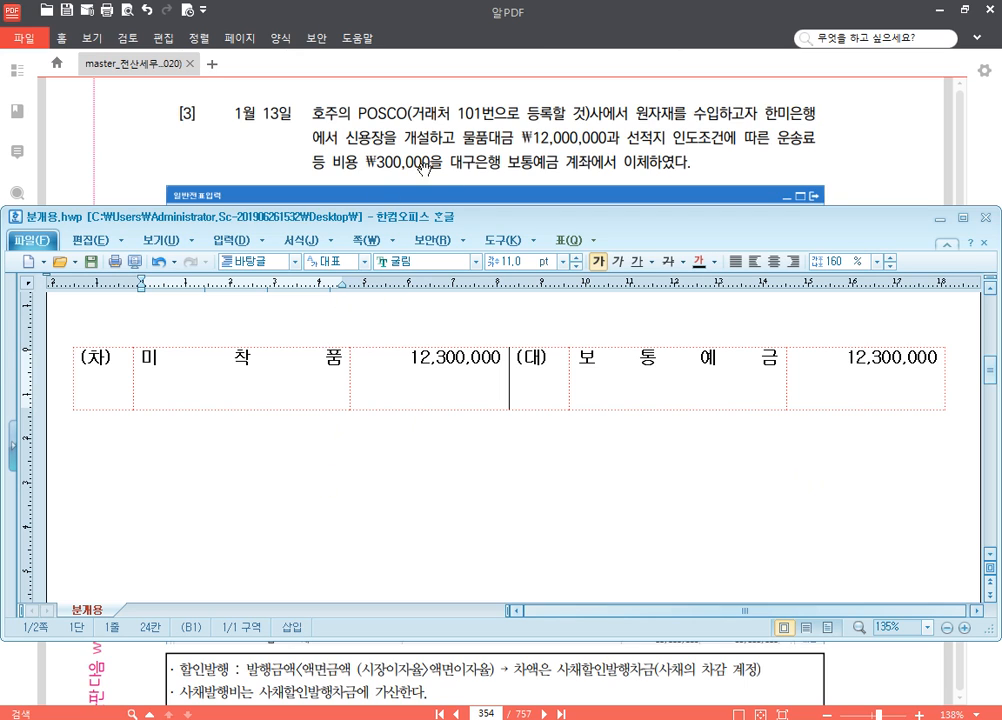
pyautogui.click(344, 360)
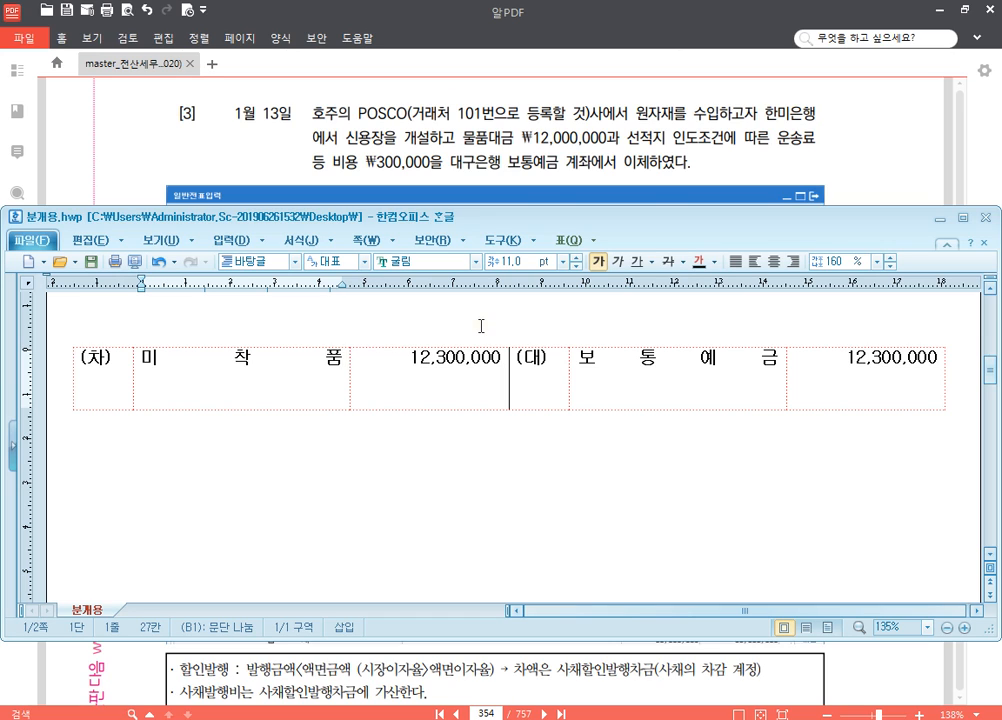
pyautogui.press('Return')
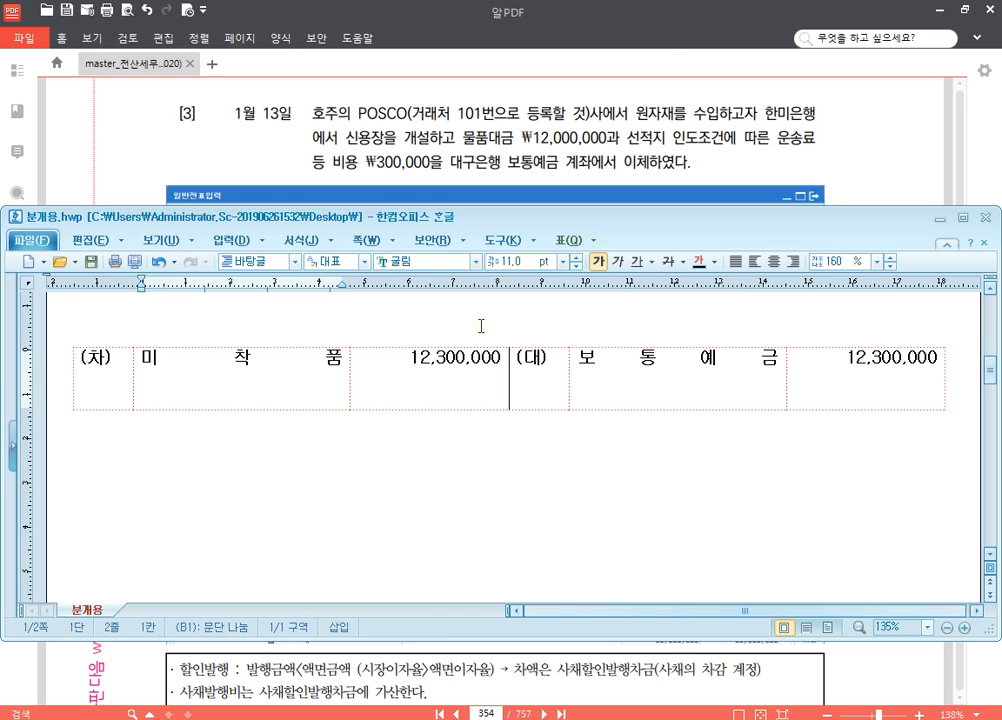
pyautogui.write('(P')
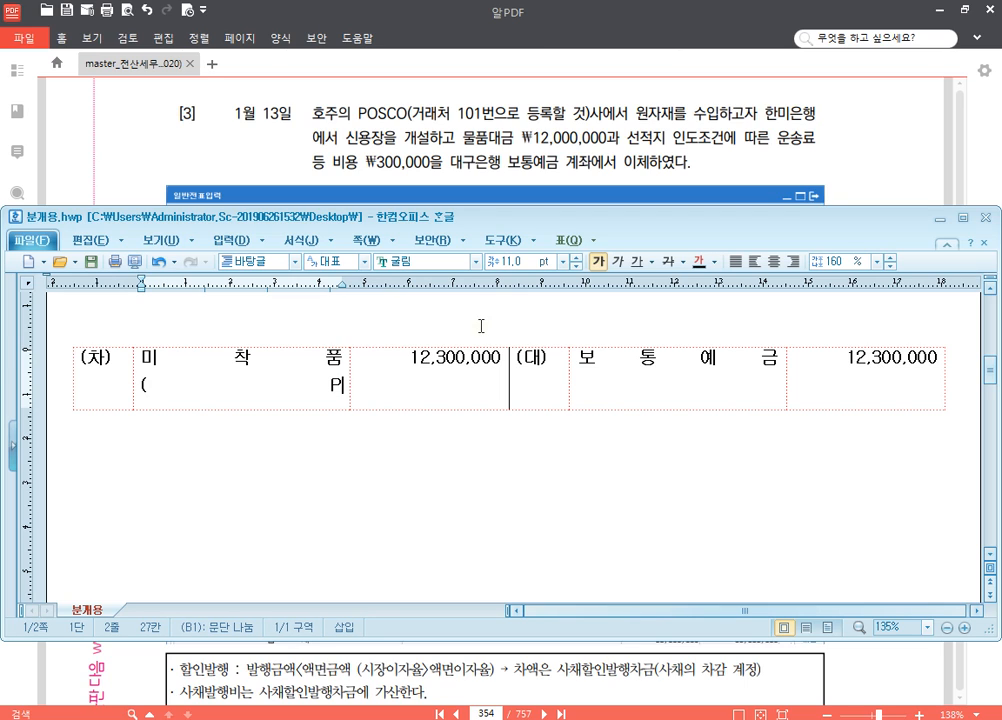
pyautogui.write('OSCO)')
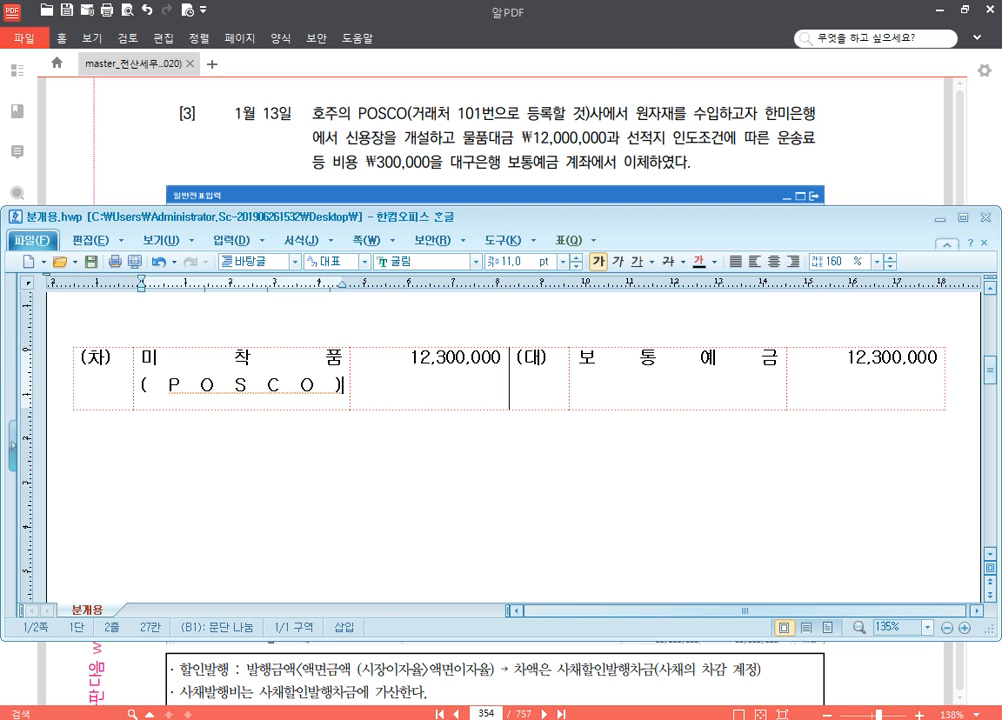
pyautogui.click(378, 466)
pyautogui.click(236, 387)
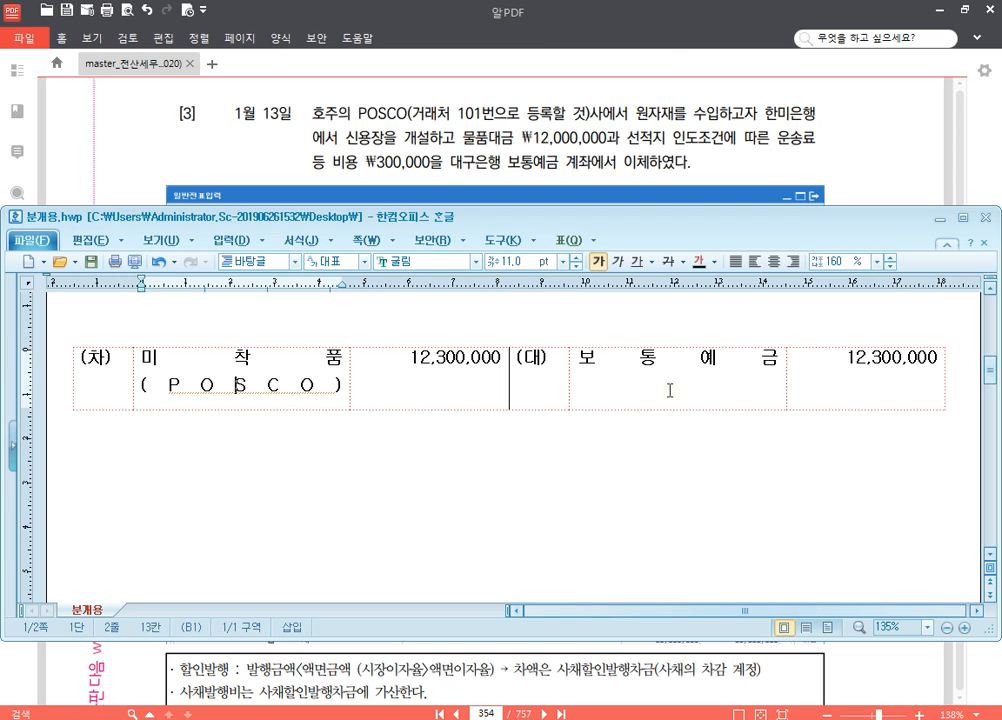
# - Bring textbook problem [4] dated January 15 into view, then add a blank (차)/(대) journal table below the 미착품 entry in 분개용.hwp
pyautogui.click(878, 160)
pyautogui.scroll(-5, 800, 250)
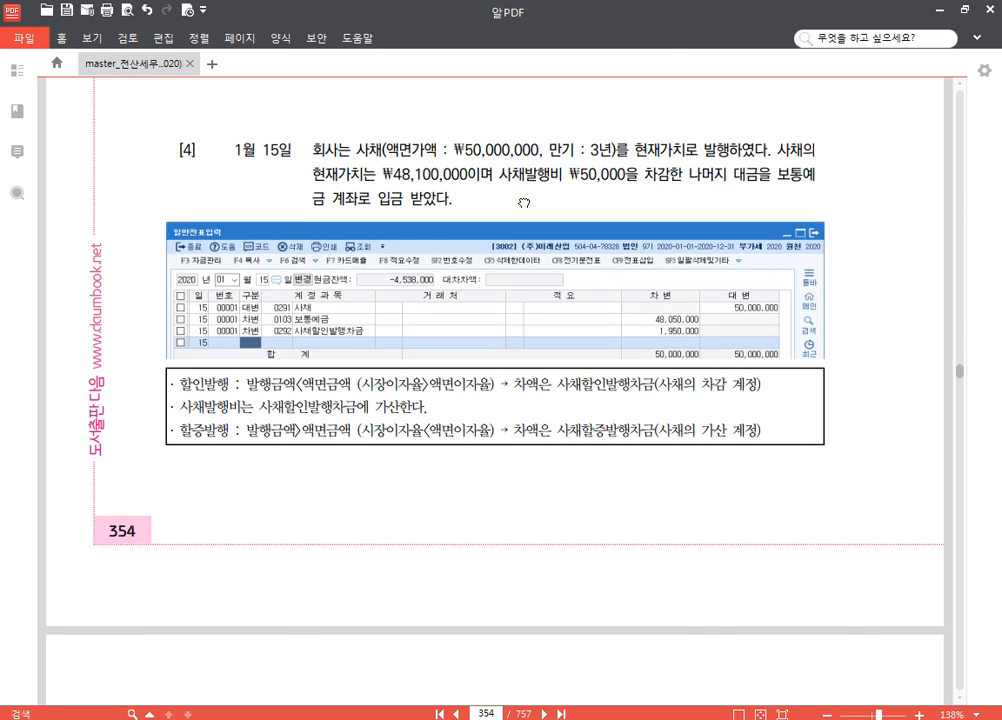
pyautogui.scroll(-1, 523, 203)
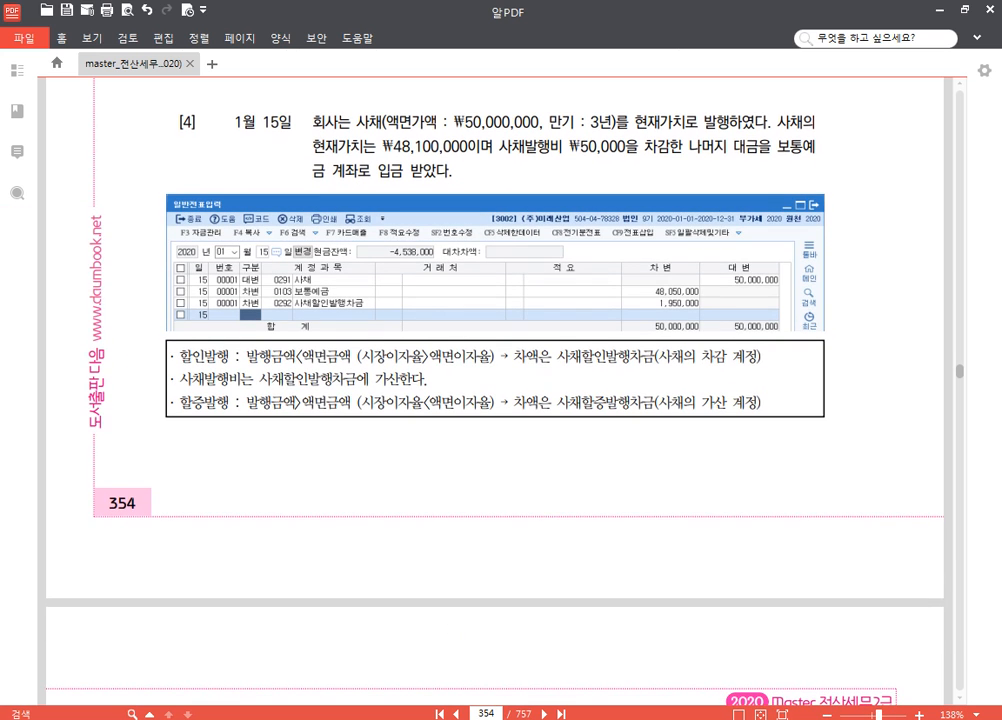
pyautogui.hotkey('alt', 'Tab')
pyautogui.press('Return')
pyautogui.press('Return')
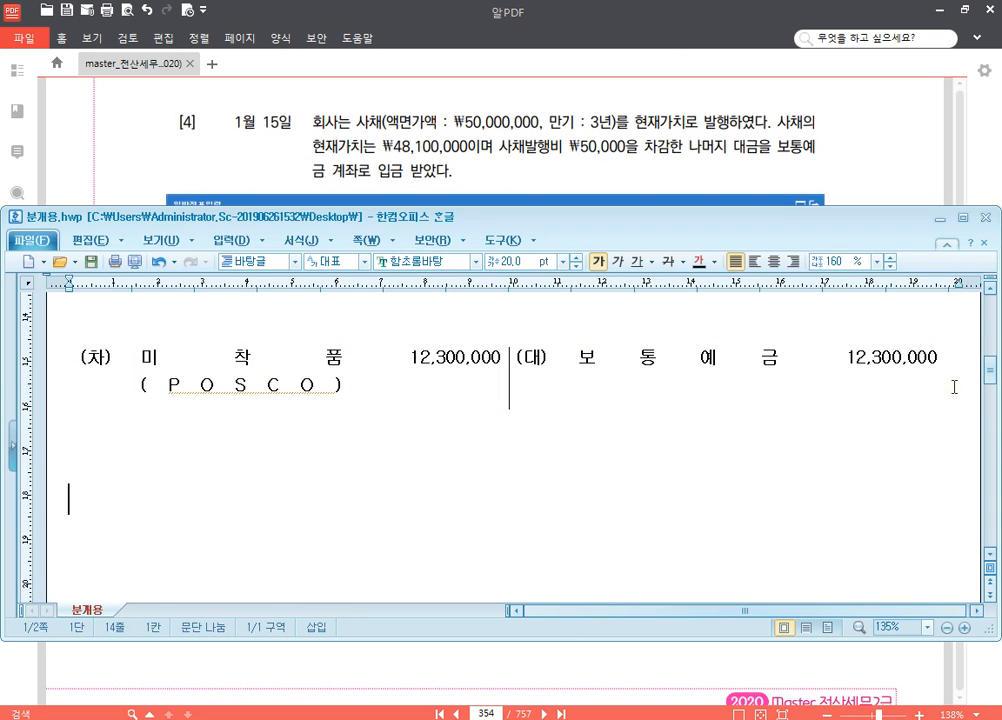
pyautogui.write('(차)\t(대)')
pyautogui.scroll(-3, 792, 456)
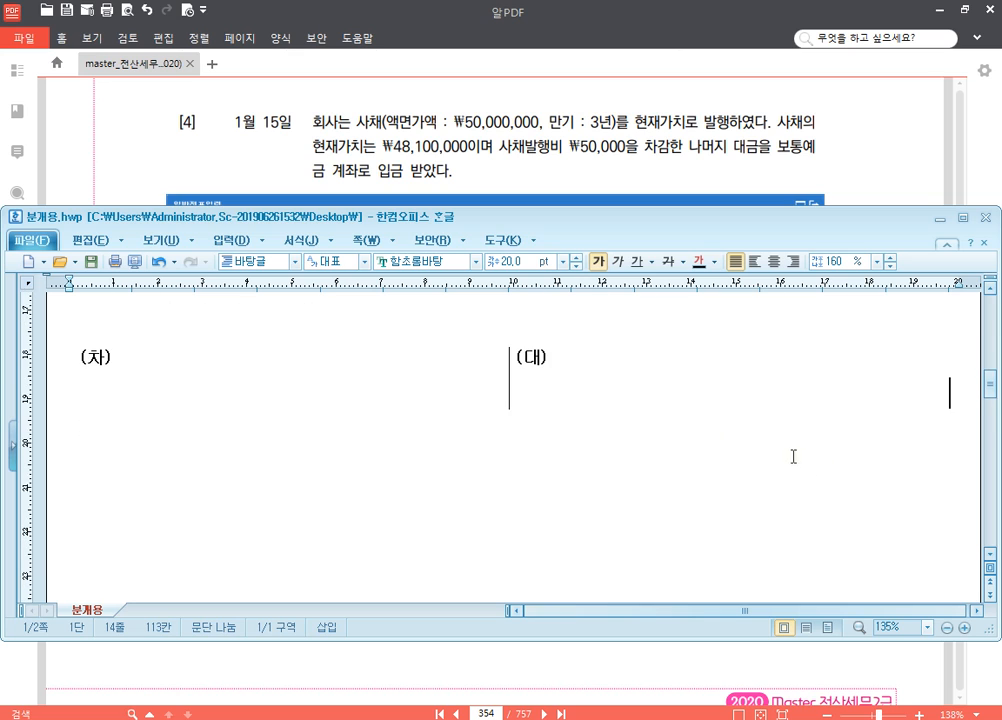
# - Credit 사채 for 50,000,000 in the blank journal table for problem [4]
pyautogui.click(629, 322)
pyautogui.write('tkc')
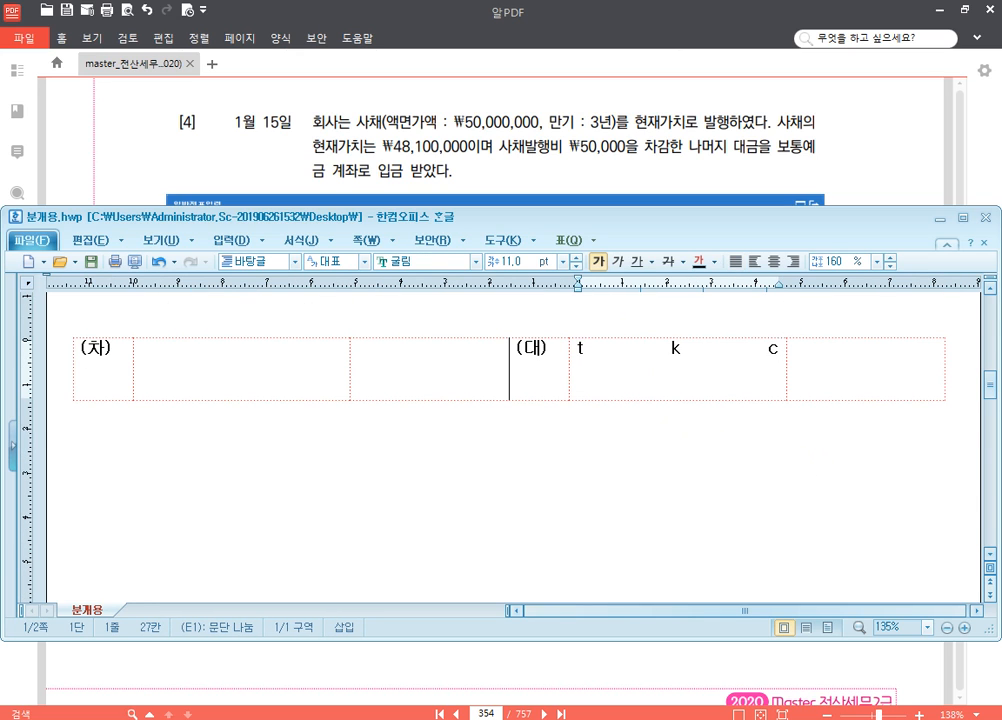
pyautogui.press('BackSpace')
pyautogui.press('BackSpace')
pyautogui.press('BackSpace')
pyautogui.press('Hangul')
pyautogui.write('ㅅㅏ채')
pyautogui.press('Tab')
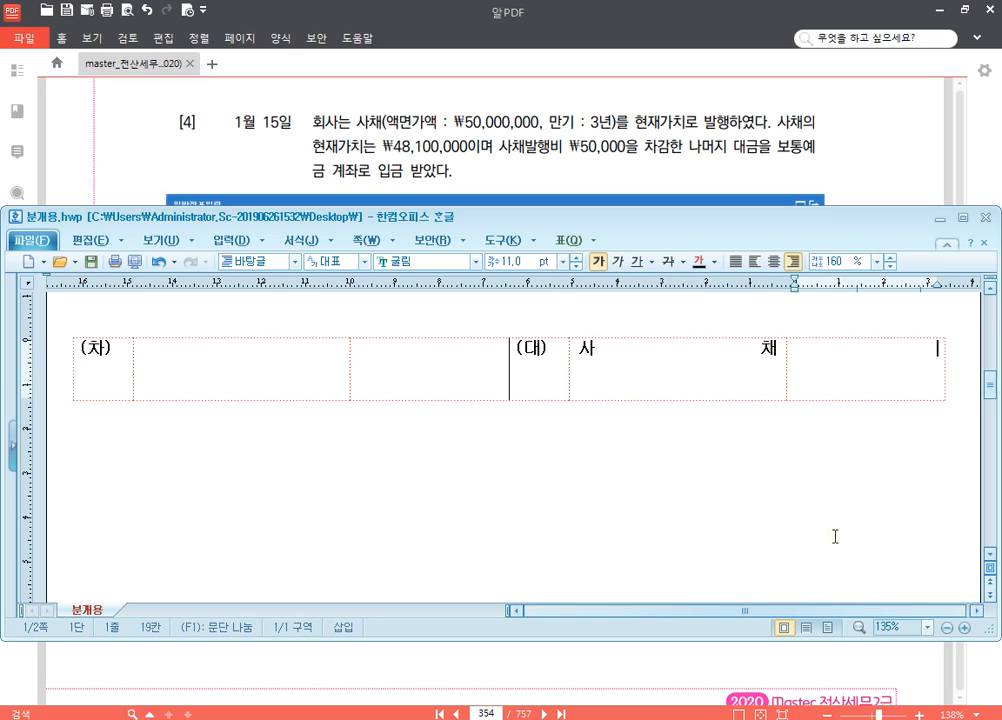
pyautogui.write('50,000,0')
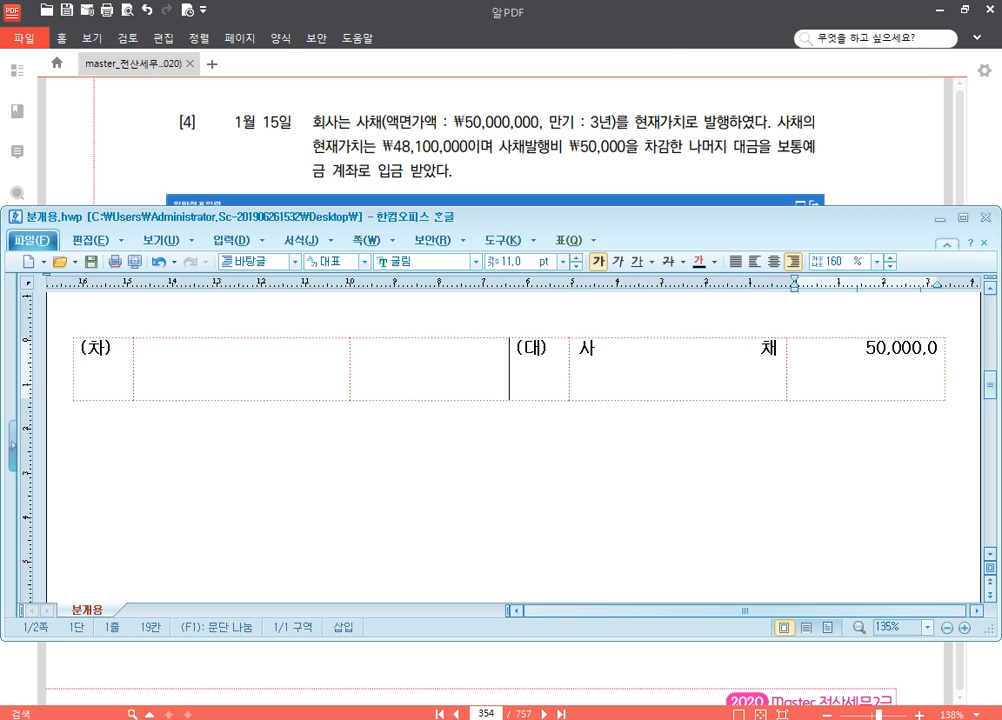
pyautogui.write('00')
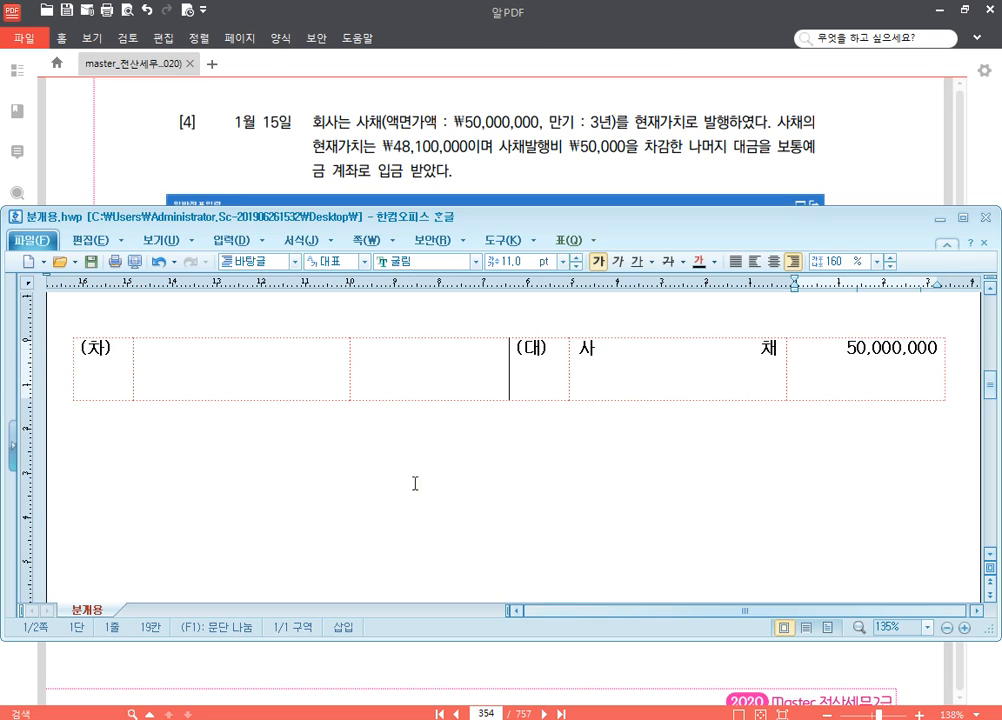
# - Debit 보통예금 for 48,050,000 in the journal entry for problem [4]
pyautogui.click(305, 374)
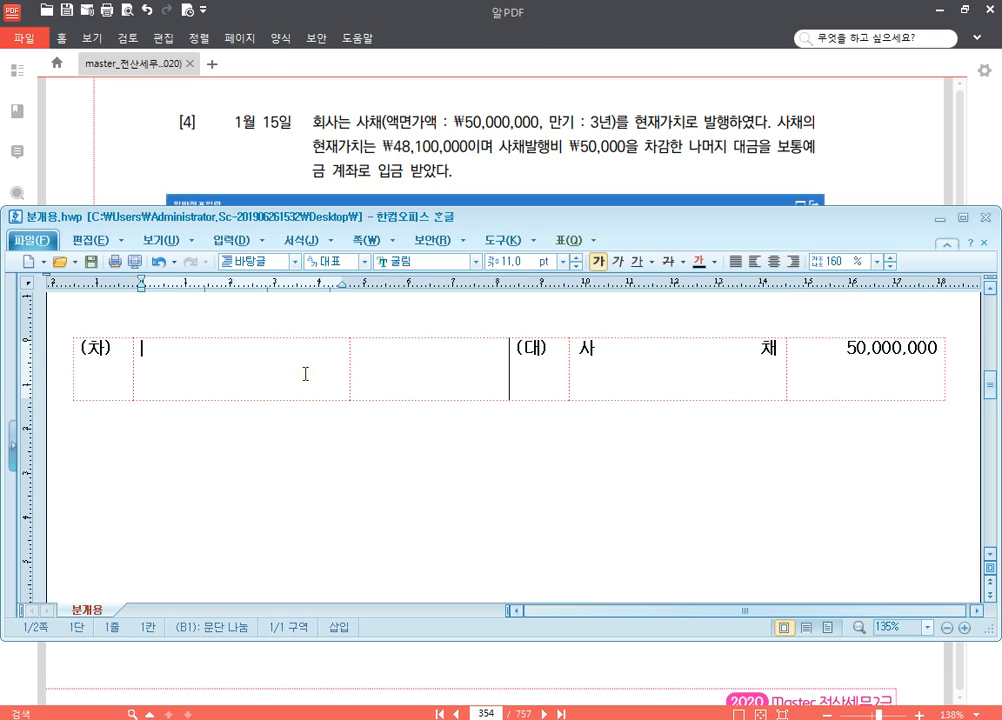
pyautogui.write('qhxhdd')
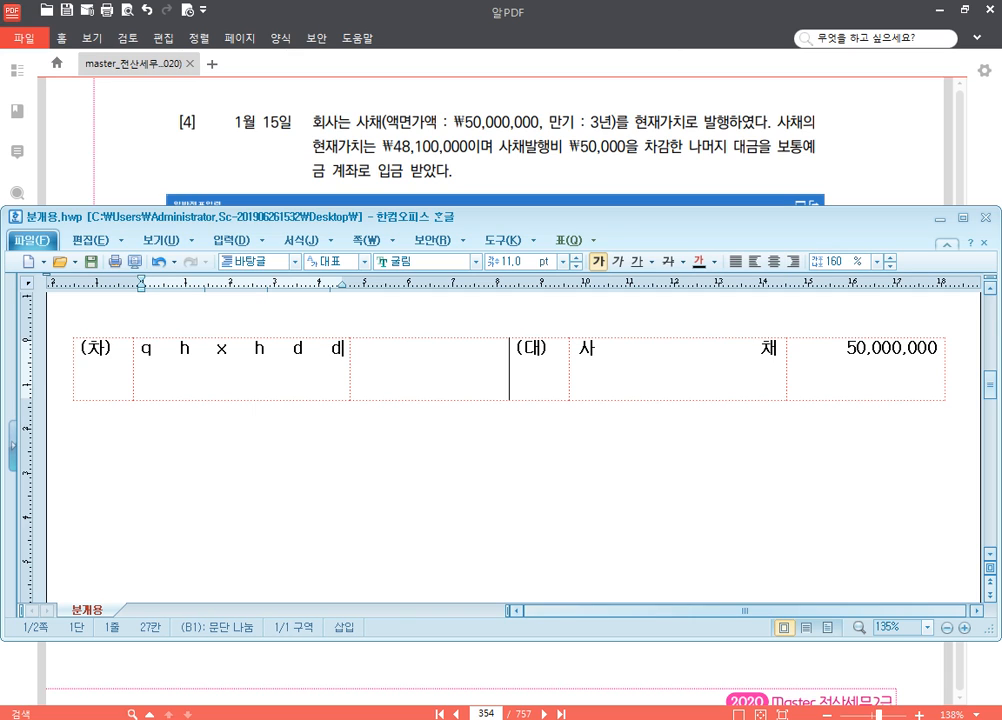
pyautogui.hotkey('shift', 'Home')
pyautogui.press('BackSpace')
pyautogui.write('보통예금')
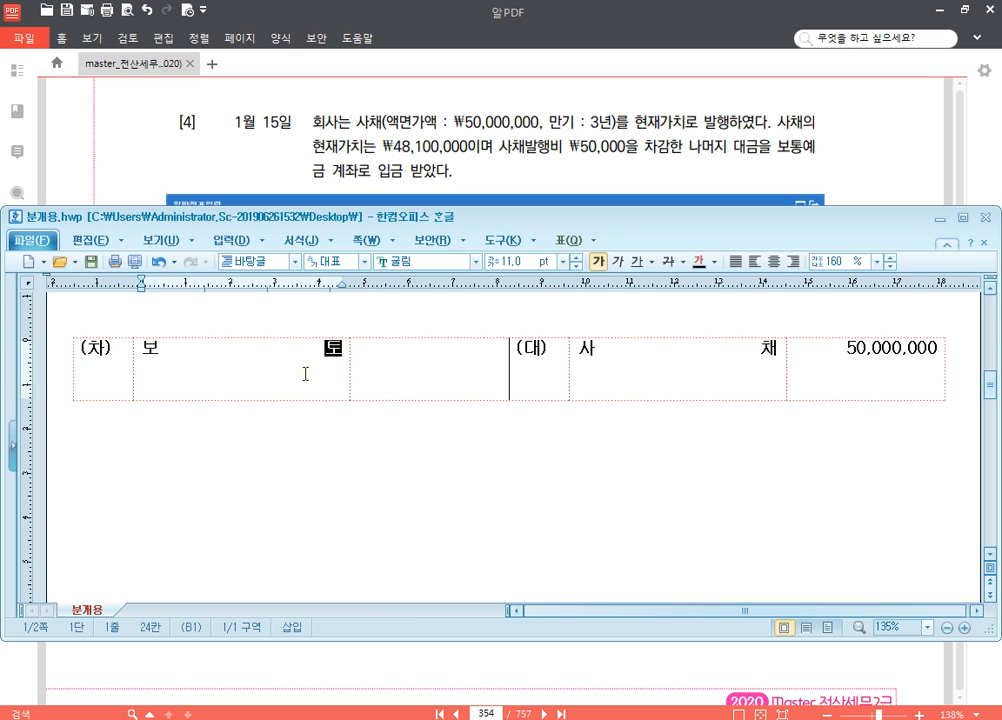
pyautogui.press('Tab')
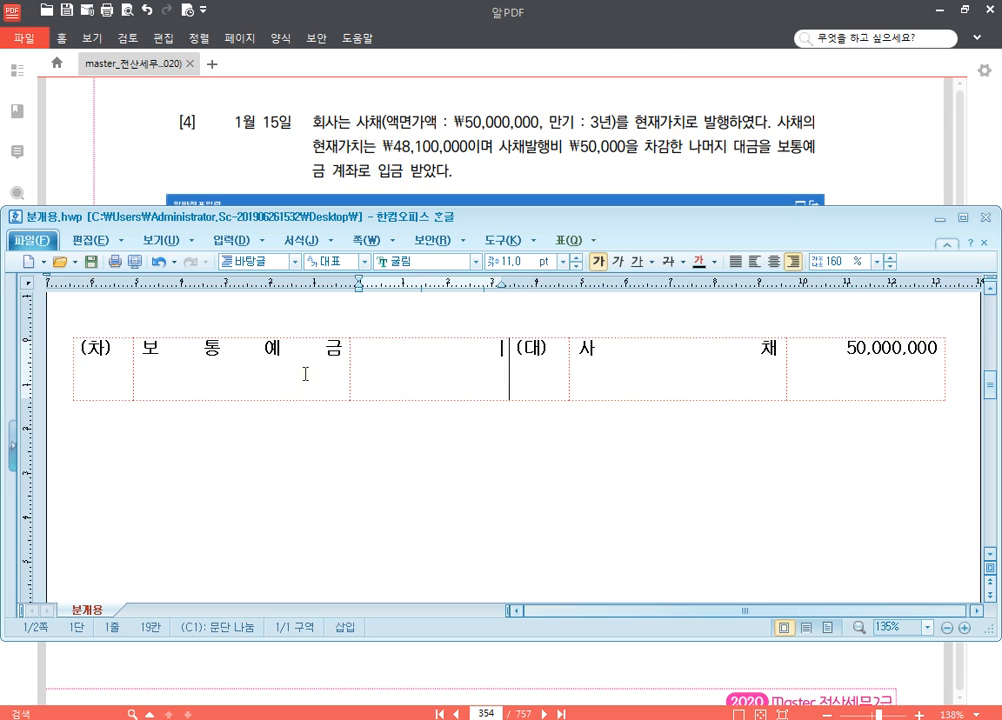
pyautogui.write('48,050,000')
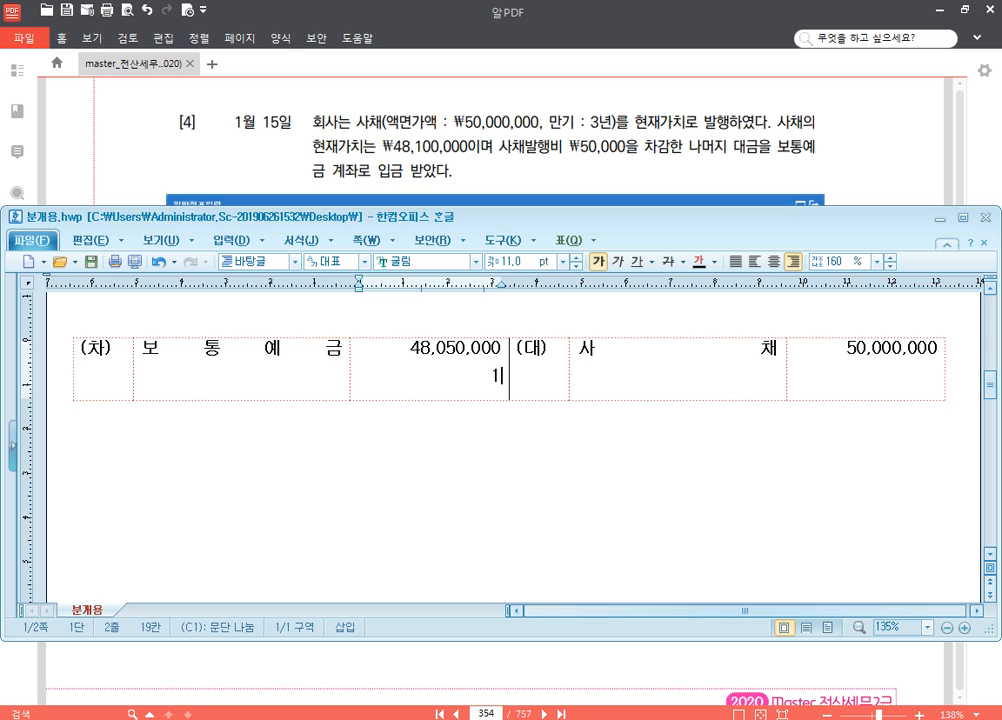
# - Add a second debit line for 사채할인발행차금 of 1,950,000 below 보통예금
pyautogui.write(',950,000')
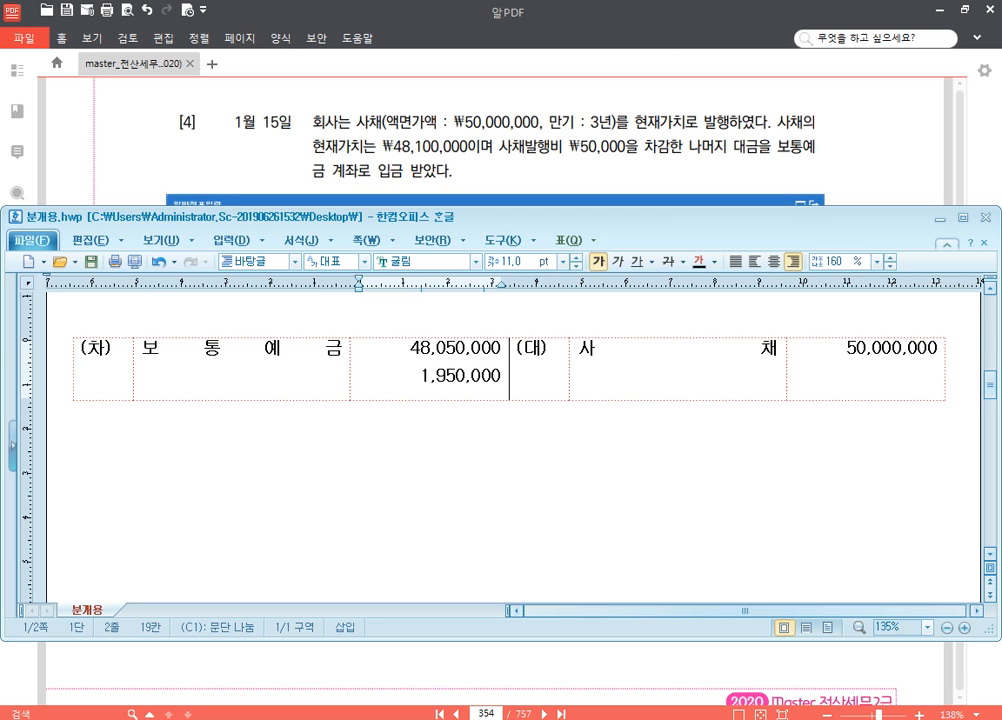
pyautogui.click(305, 374)
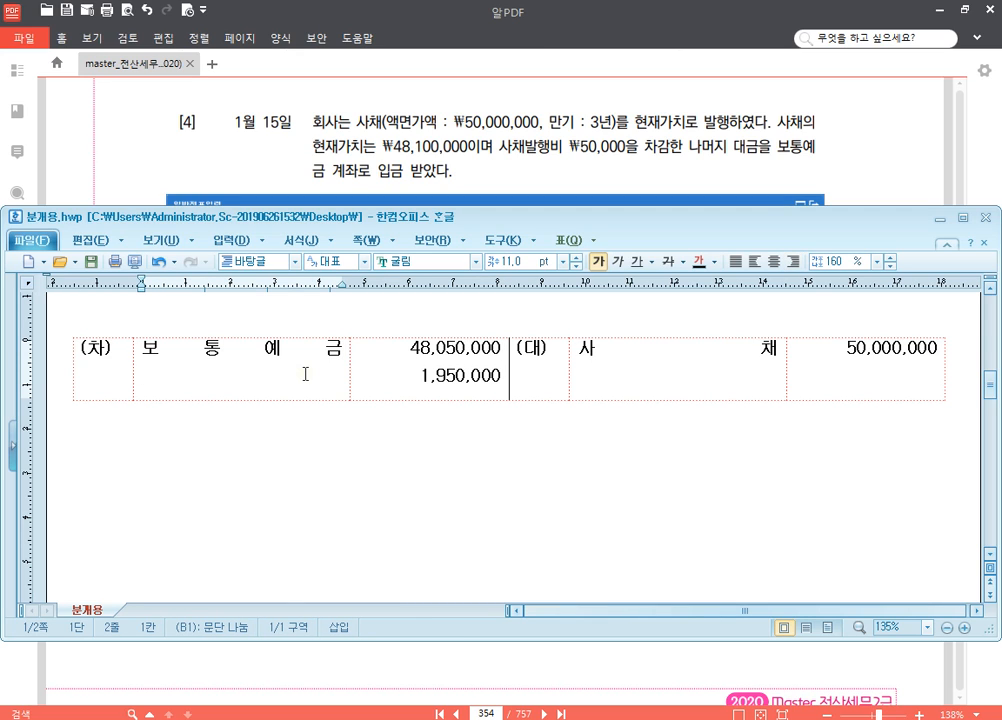
pyautogui.write('사채할인발')
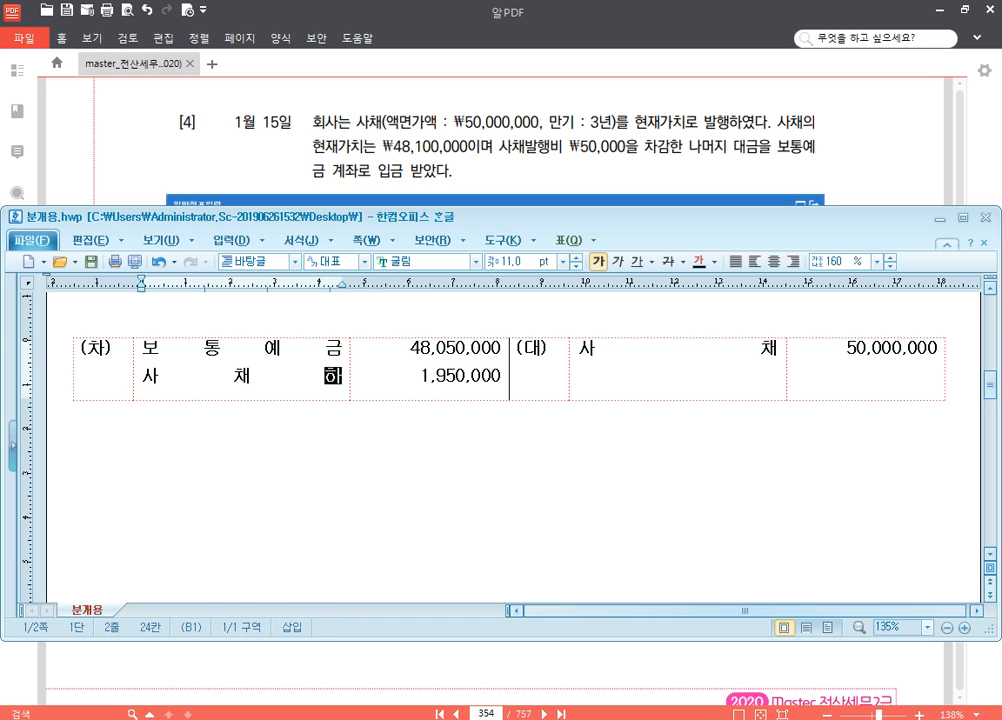
pyautogui.write('행차금')
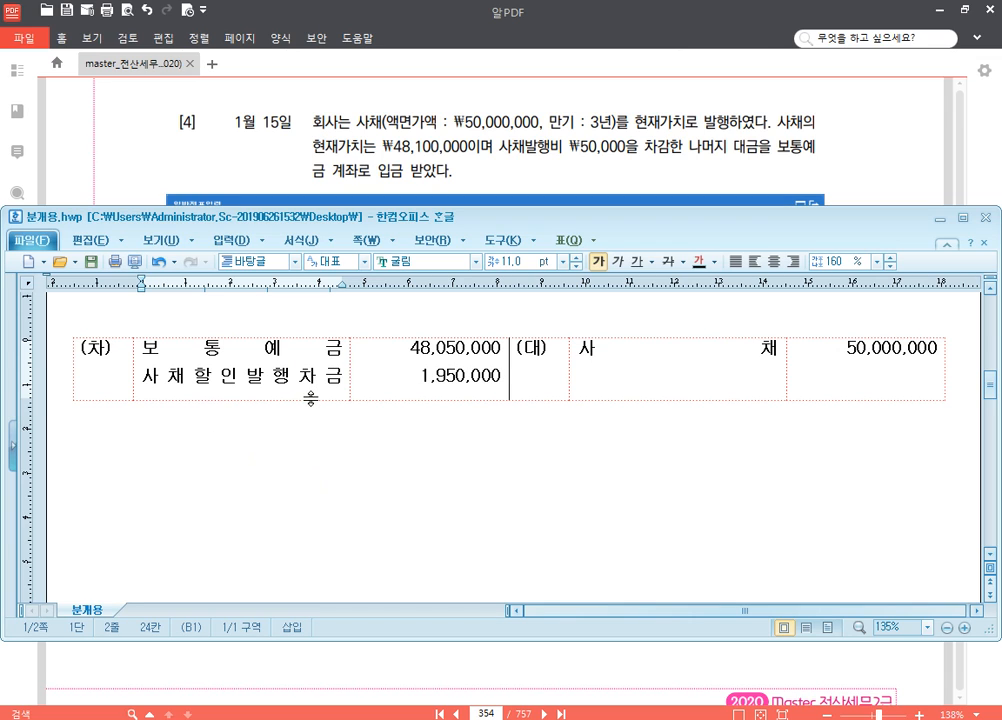
pyautogui.press('Left')
pyautogui.press('Left')
pyautogui.press('Left')
pyautogui.press('Left')
pyautogui.press('Left')
pyautogui.press('Left')
# - Bring textbook problem [5] dated January 18 into view, then add a blank (차)/(대) journal table below the bond entry in 분개용.hwp
pyautogui.click(840, 163)
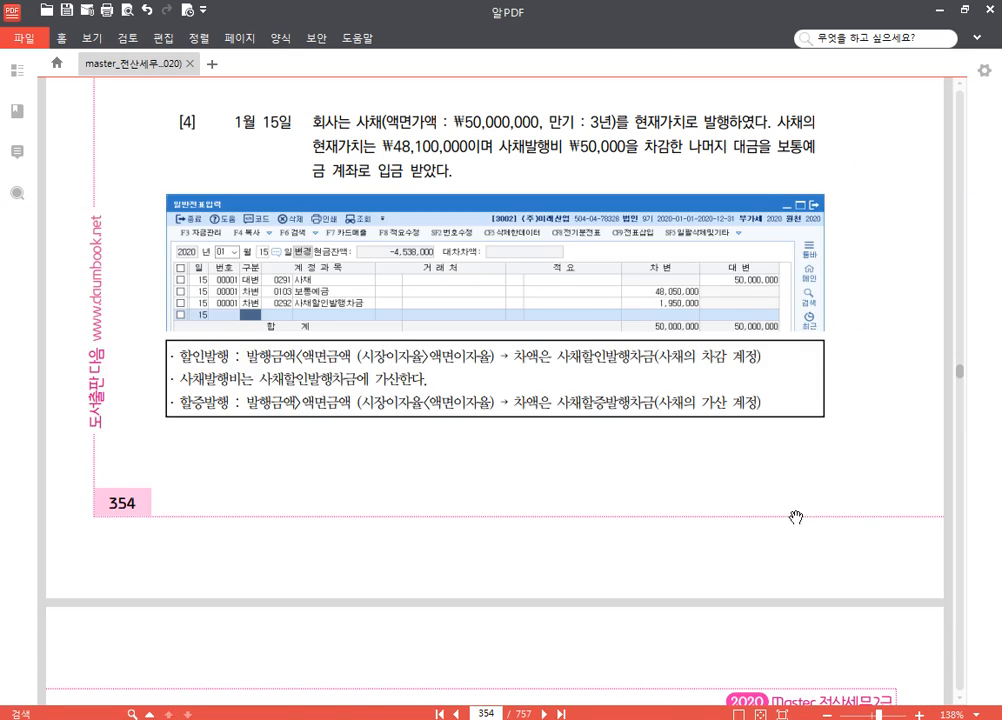
pyautogui.moveTo(787, 519); pyautogui.dragTo(783, 201)
pyautogui.moveTo(755, 488); pyautogui.dragTo(747, 201)
pyautogui.moveTo(531, 380); pyautogui.dragTo(590, 365)
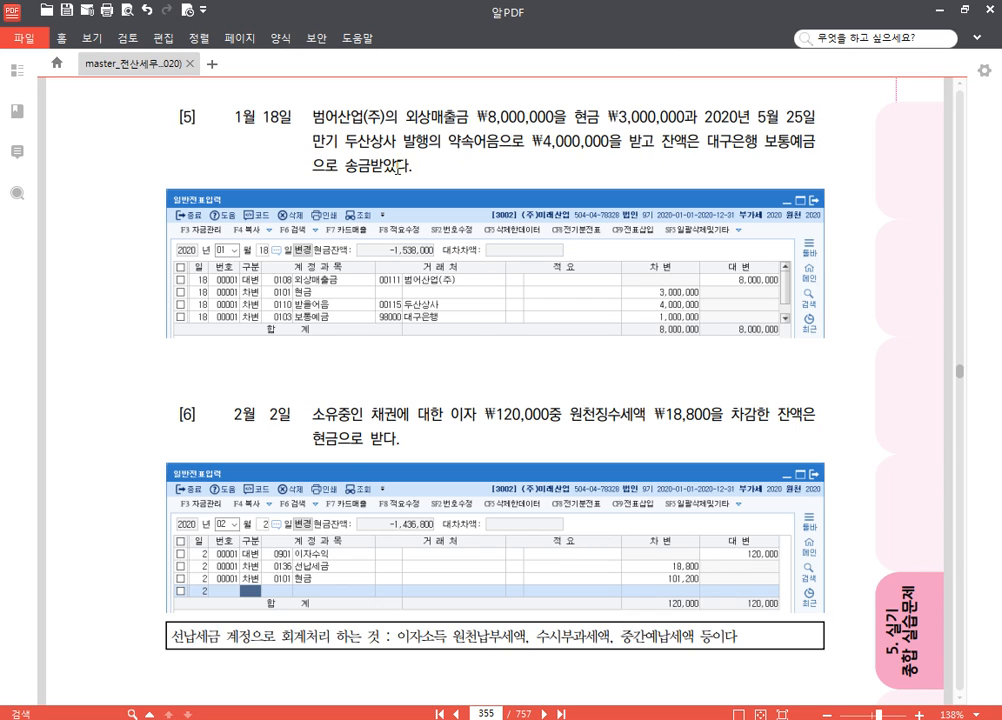
pyautogui.moveTo(541, 168); pyautogui.dragTo(544, 179)
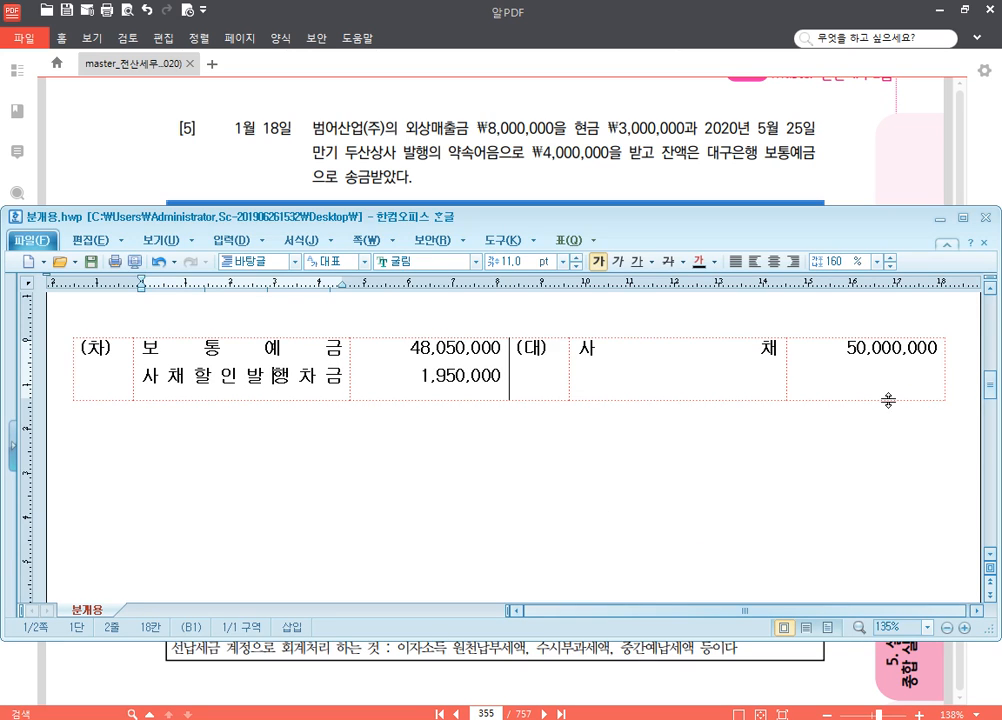
pyautogui.click(957, 374)
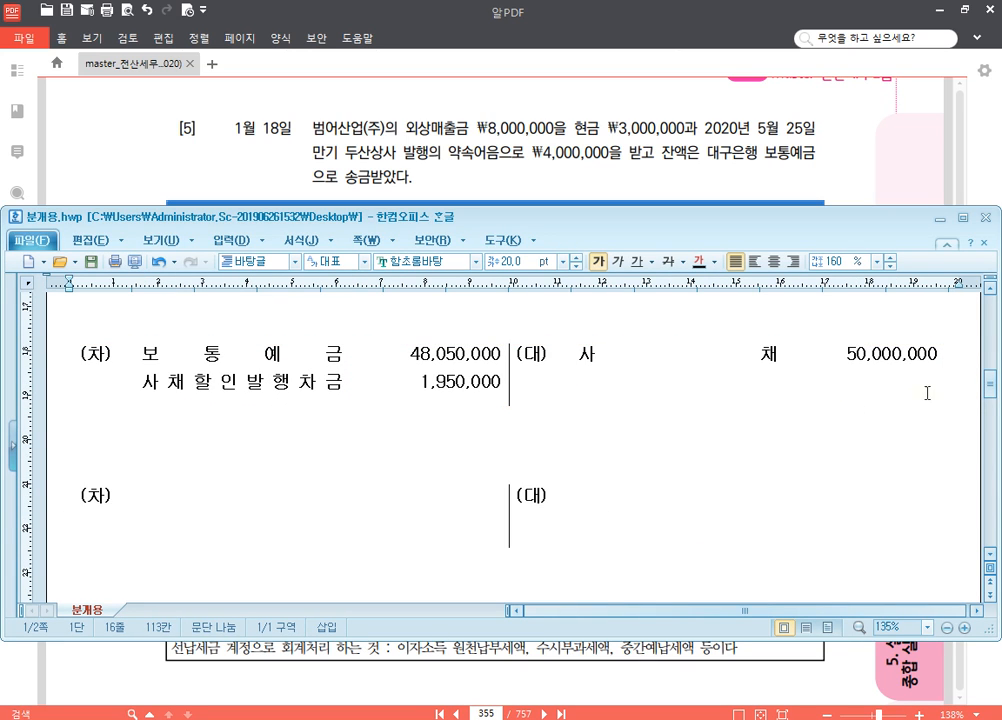
pyautogui.scroll(-5, 926, 394)
pyautogui.press('pageup')
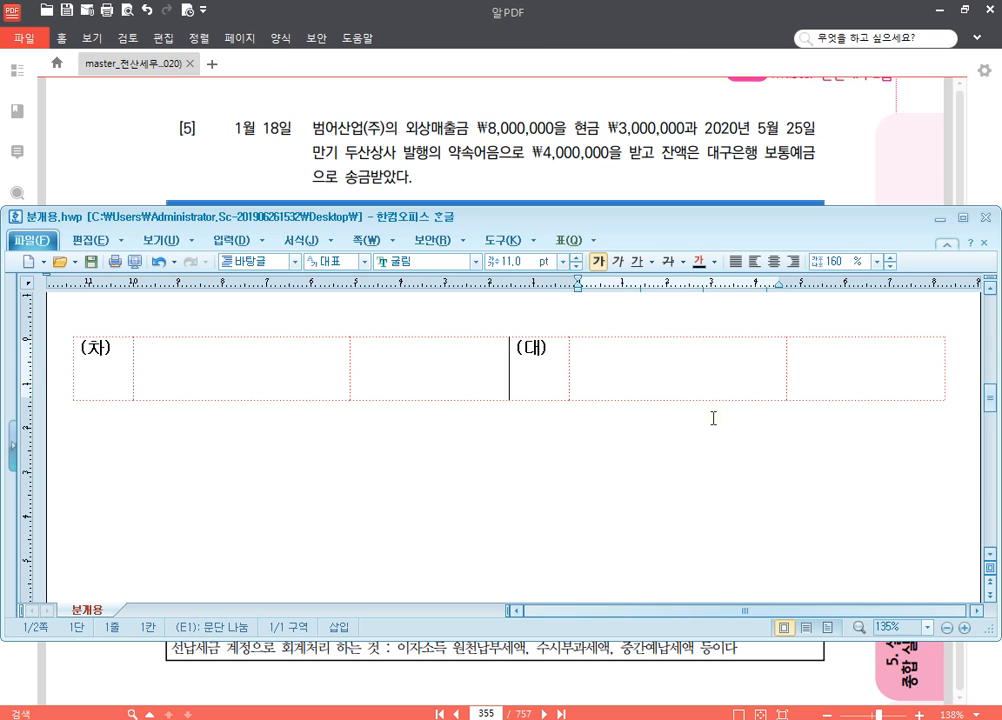
# - Credit 외상매출금 for 8,000,000 in the new journal table, with the trading partner (범어산업) on the line below the account
pyautogui.write('외상매출금')
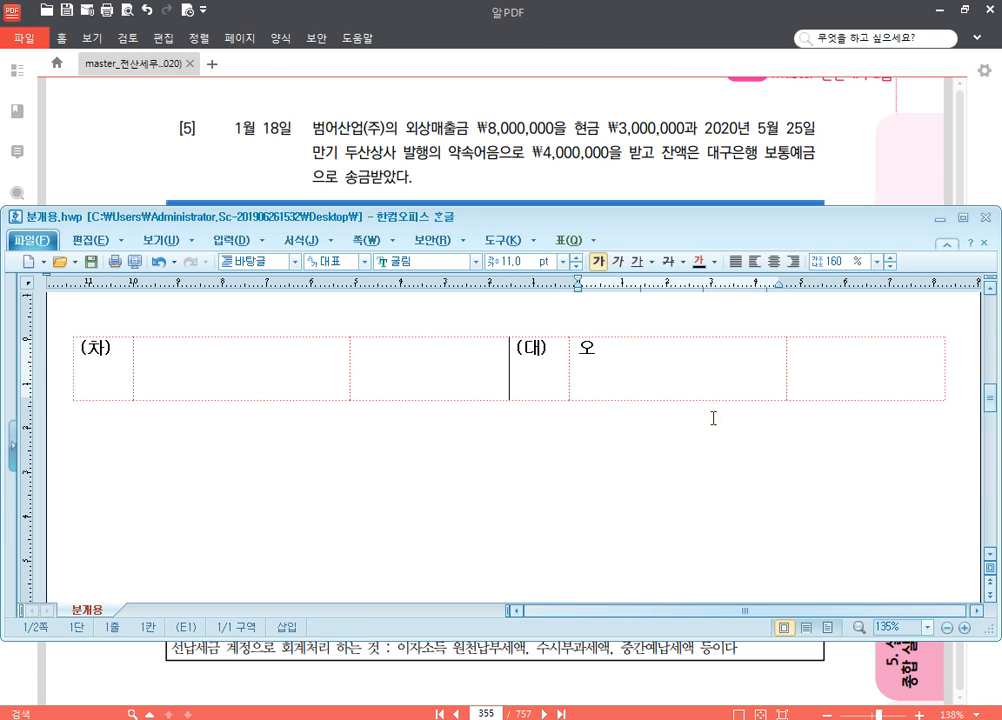
pyautogui.press('Return')
pyautogui.write('(')
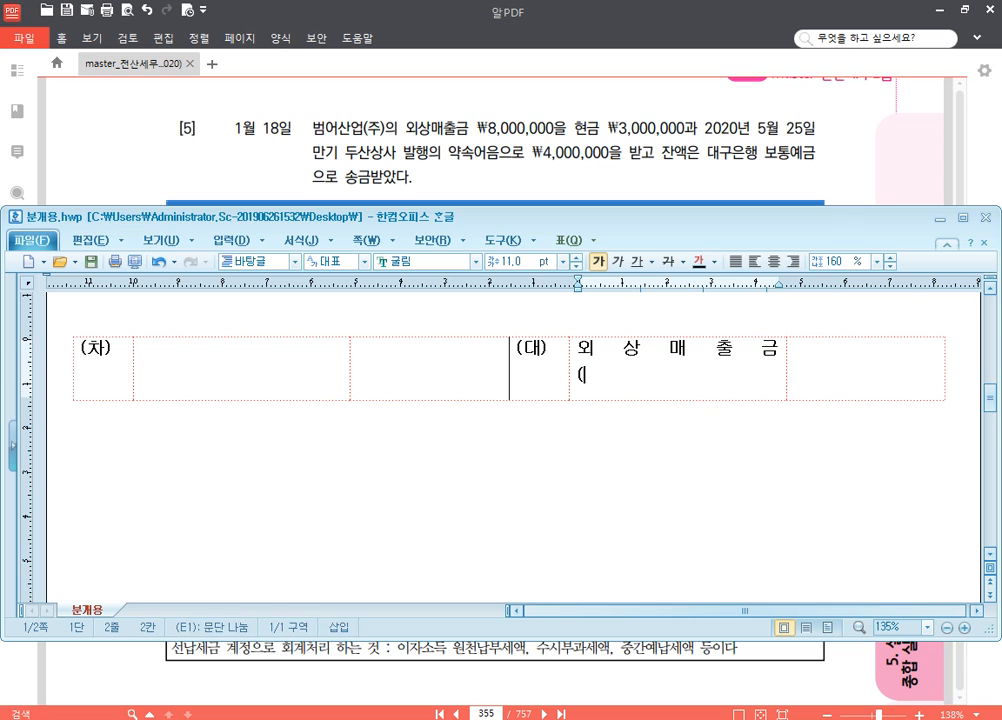
pyautogui.write('범어산업)')
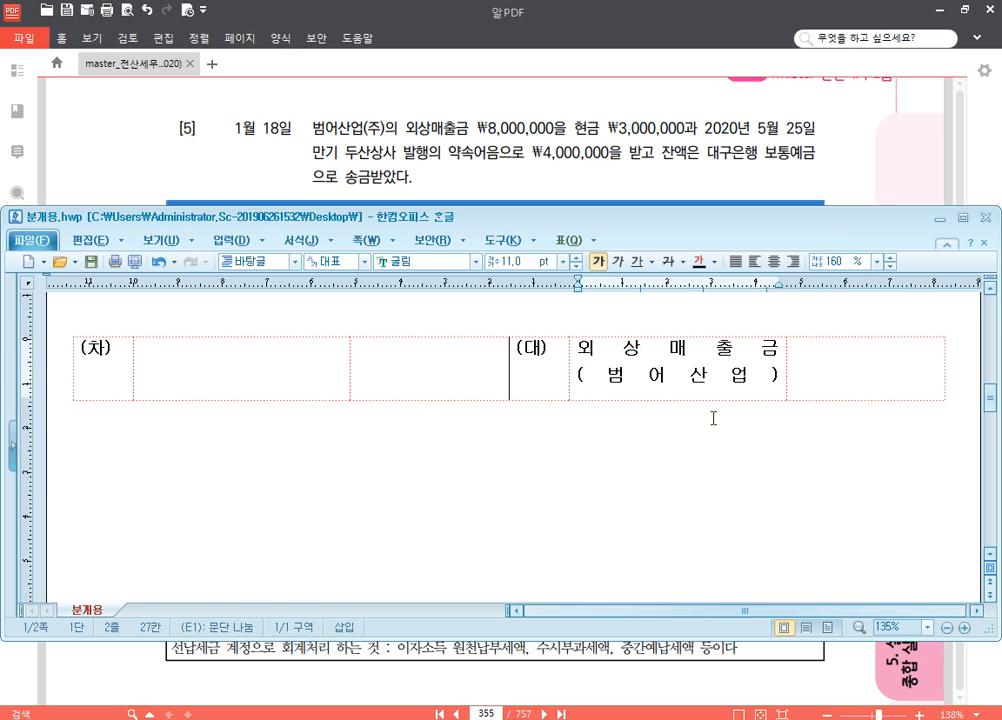
pyautogui.press('Tab')
pyautogui.write('8,000,000')
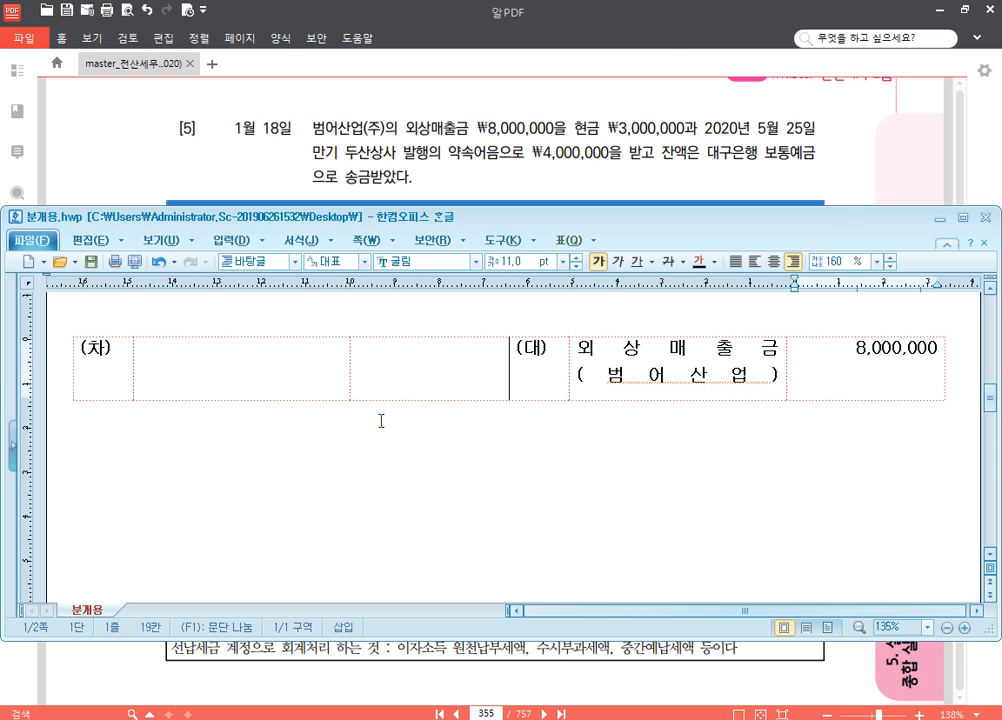
# - Debit 현금 for 3,000,000 in the journal entry for problem [5]
pyautogui.click(246, 370)
pyautogui.write('현')
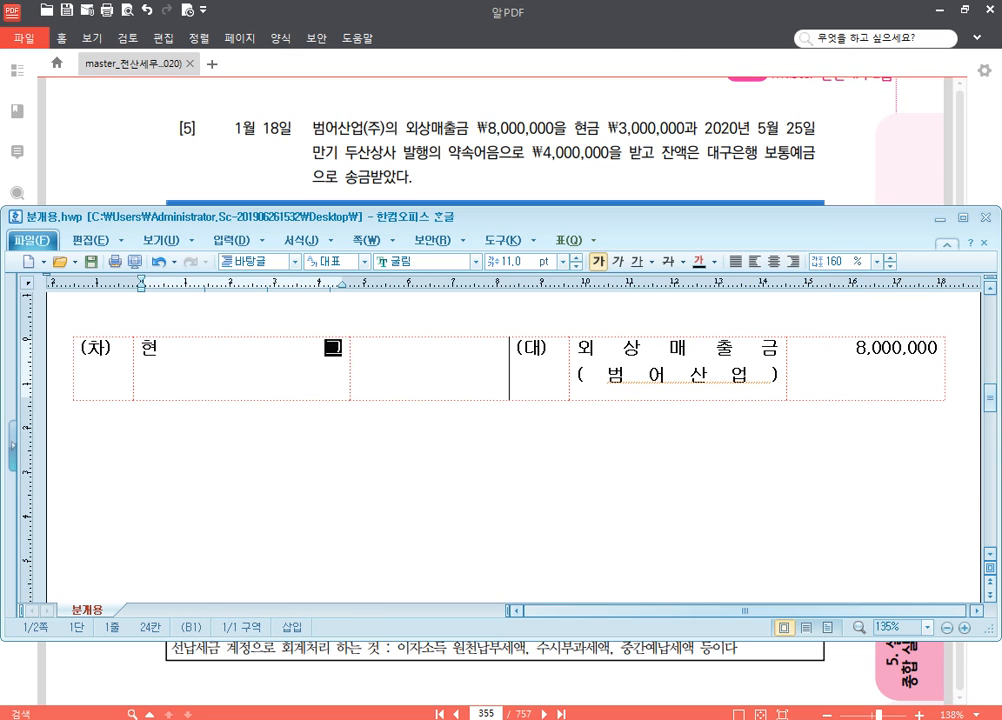
pyautogui.write('금3,000,000')
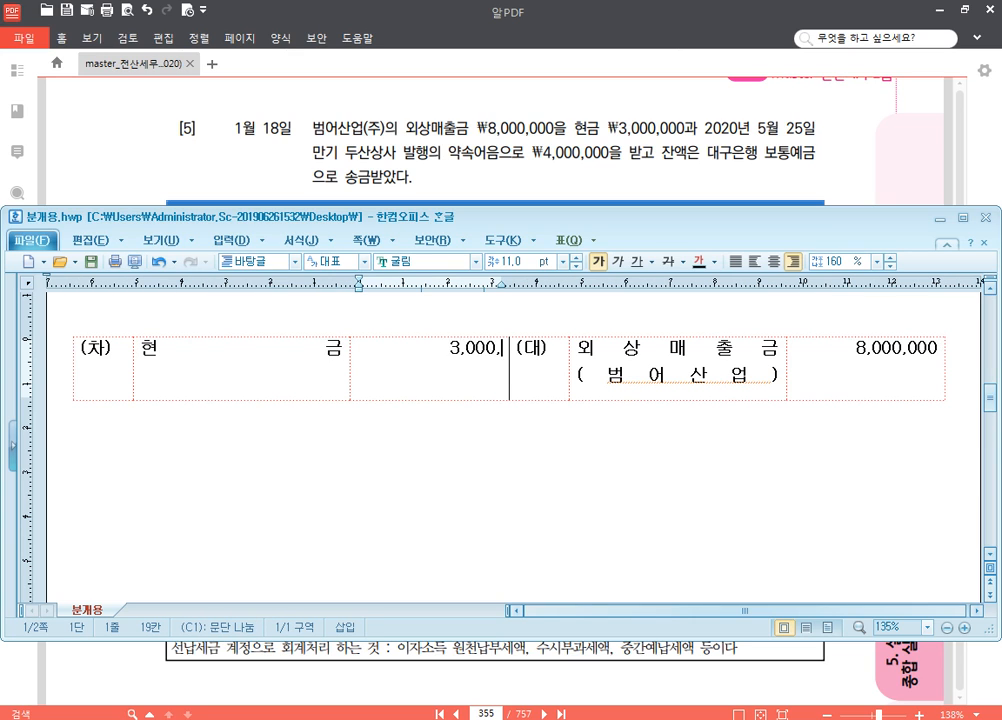
# - Debit 받을어음 for 4,000,000 below 현금, with the trading partner (두산상사) on the line under the account
pyautogui.click(246, 370)
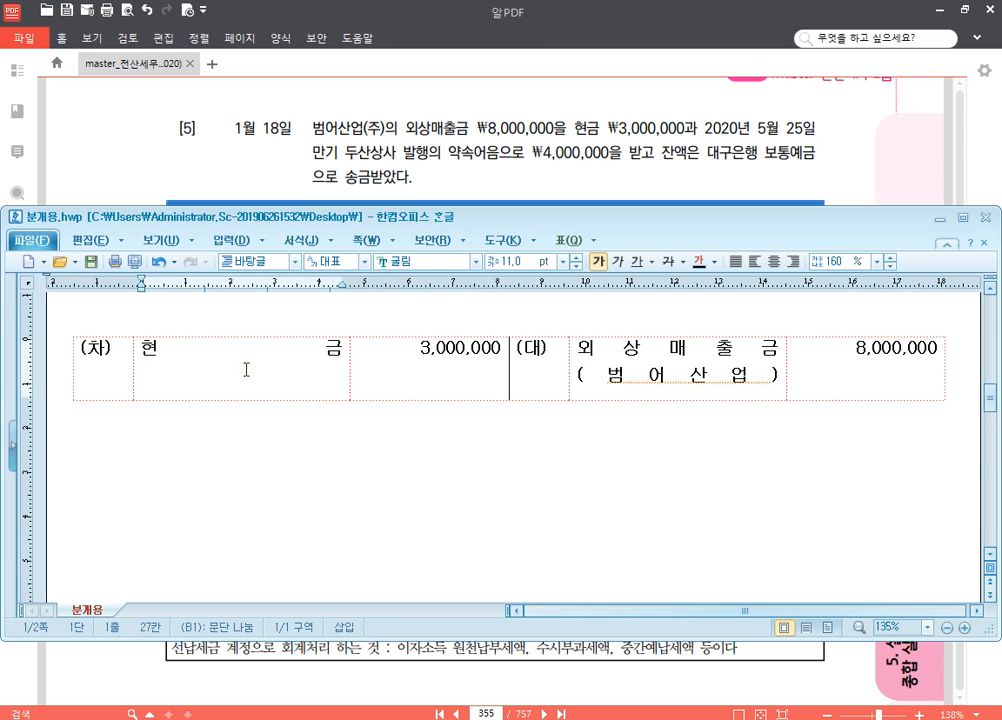
pyautogui.press('Return')
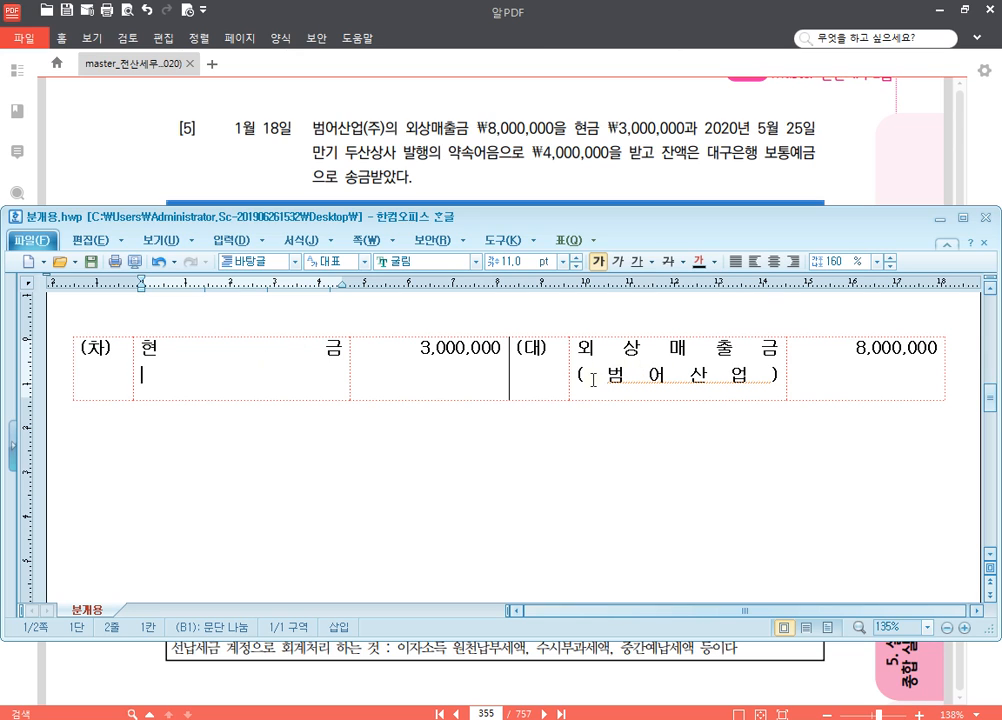
pyautogui.click(676, 350)
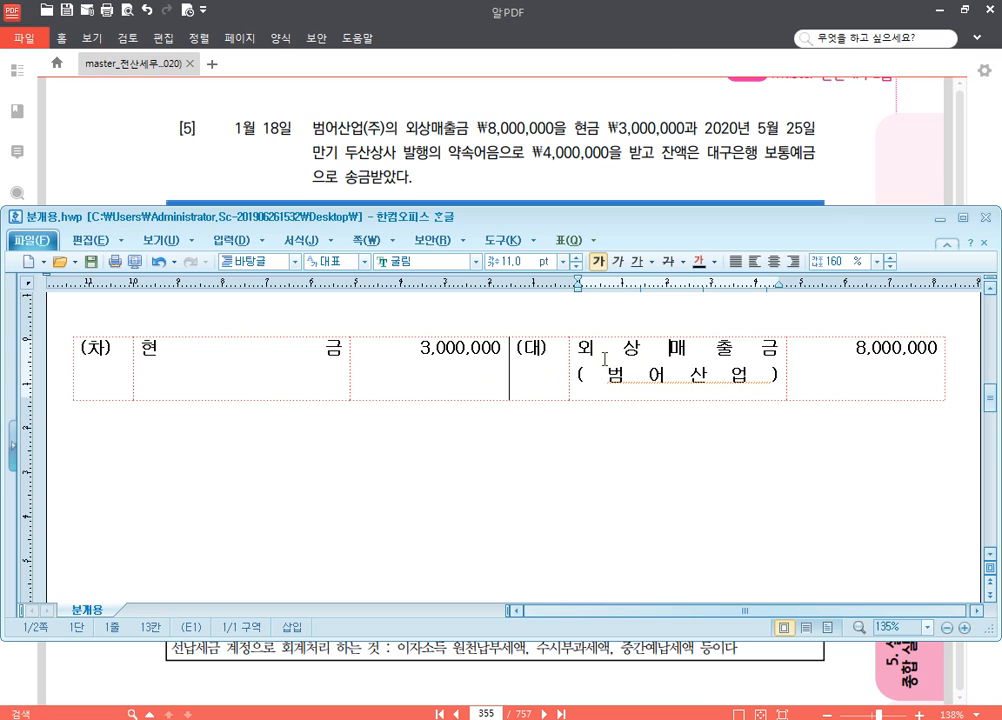
pyautogui.click(300, 381)
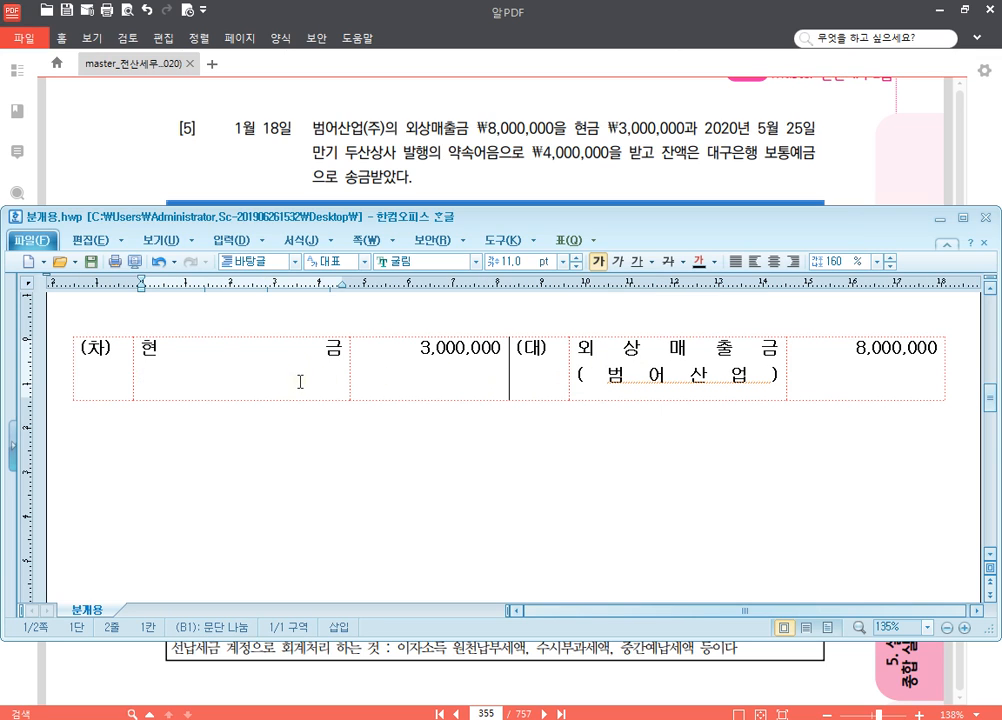
pyautogui.write('받을어음')
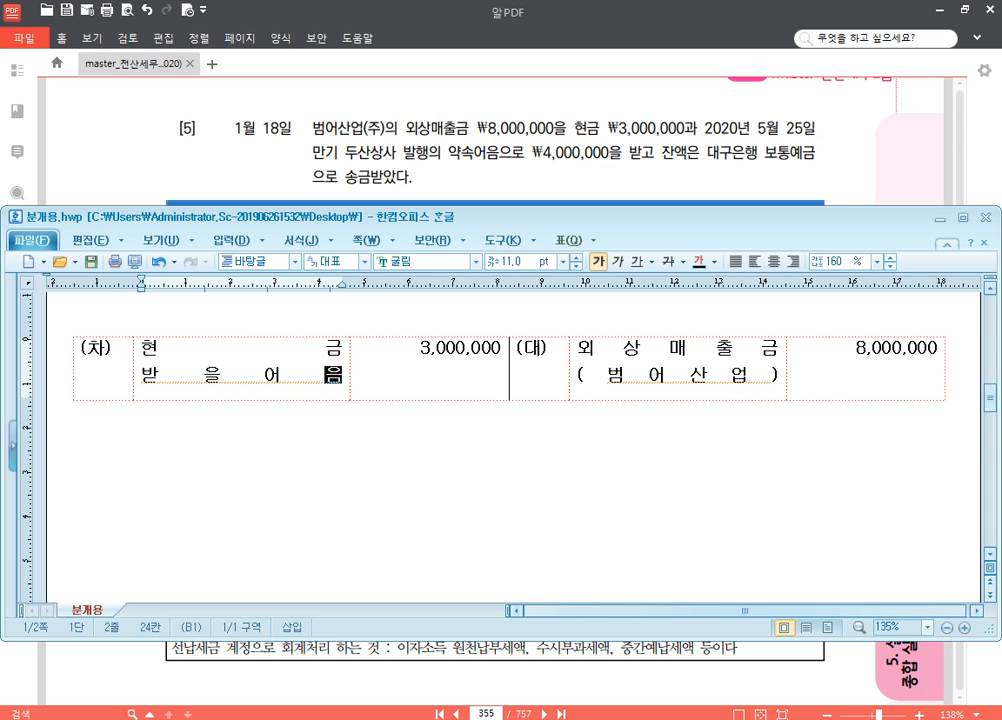
pyautogui.press('Return')
pyautogui.write('(')
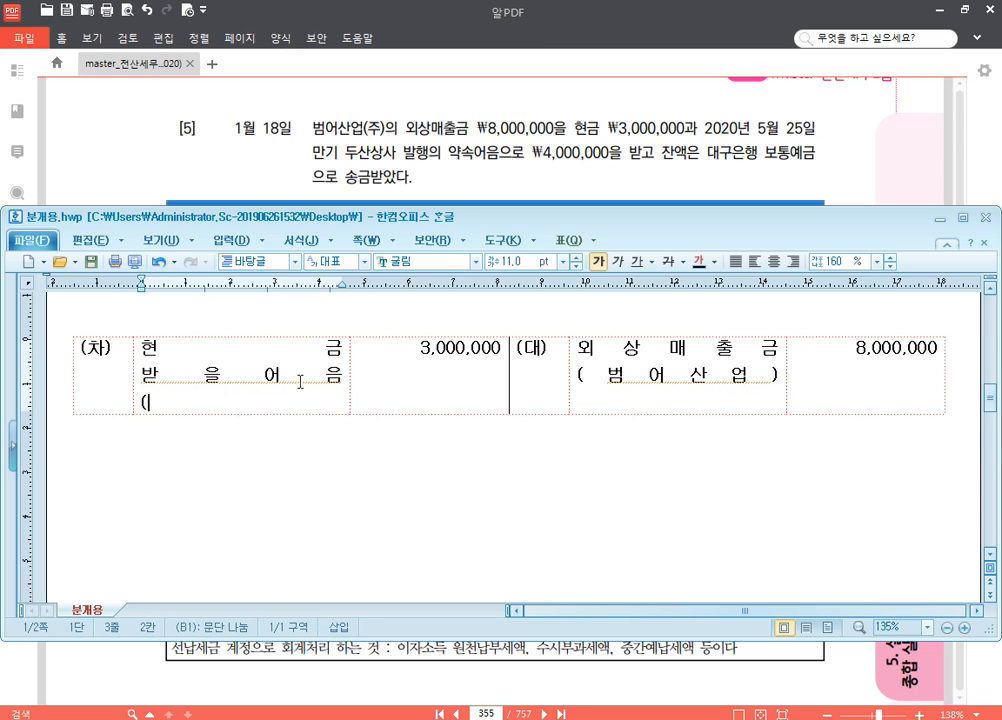
pyautogui.write('두산상사)')
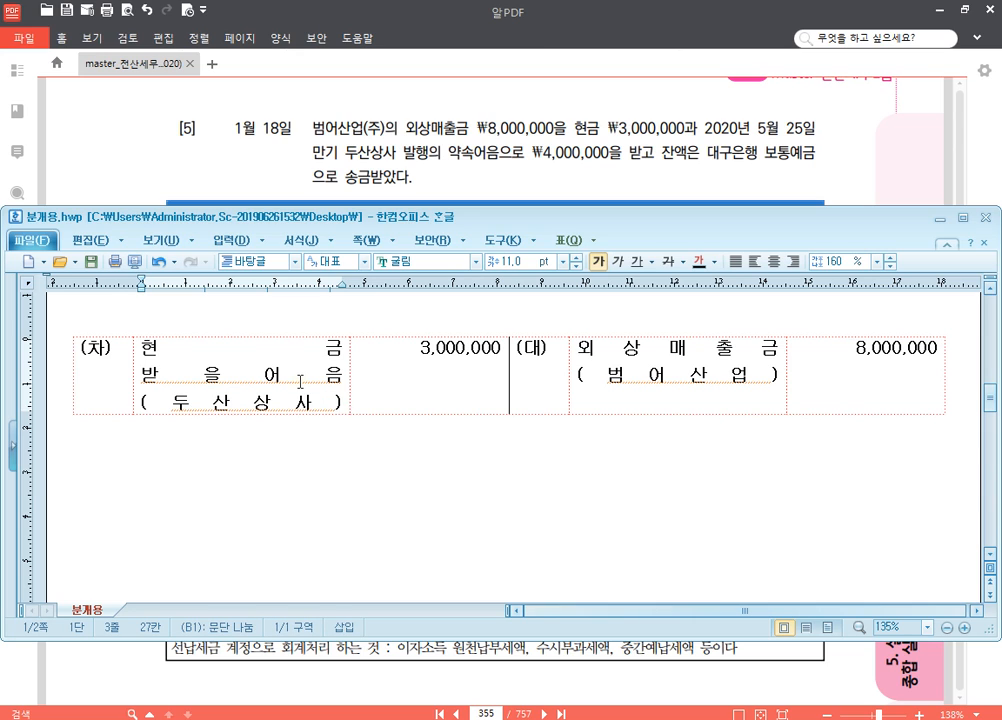
pyautogui.press('Tab')
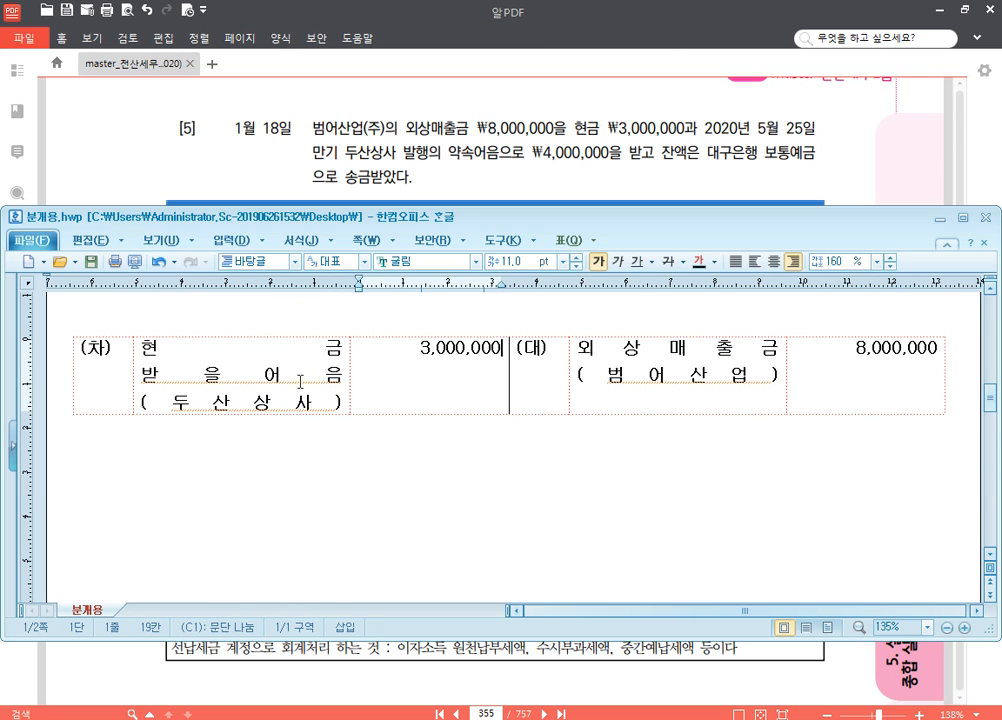
pyautogui.press('Return')
pyautogui.write('4,000,000')
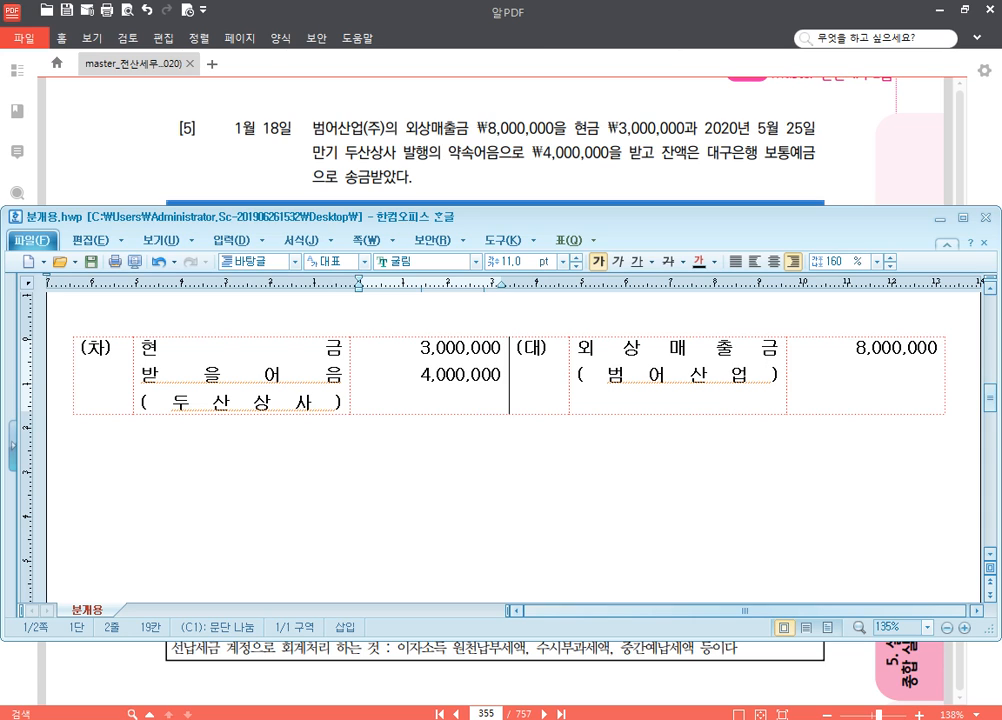
# - Debit 보통예금 for 1,000,000 on the line below (두산상사) in the journal entry for problem [5]
pyautogui.press('Return')
pyautogui.press('Return')
pyautogui.write('1,000,000')
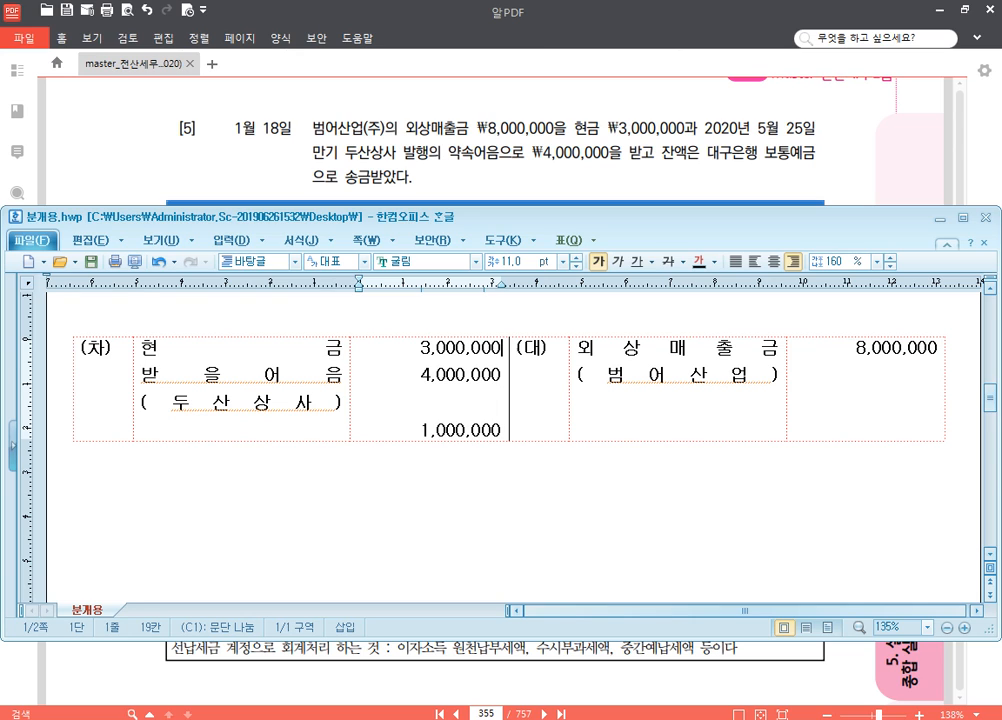
pyautogui.press('Left')
pyautogui.press('Return')
pyautogui.write('보통')
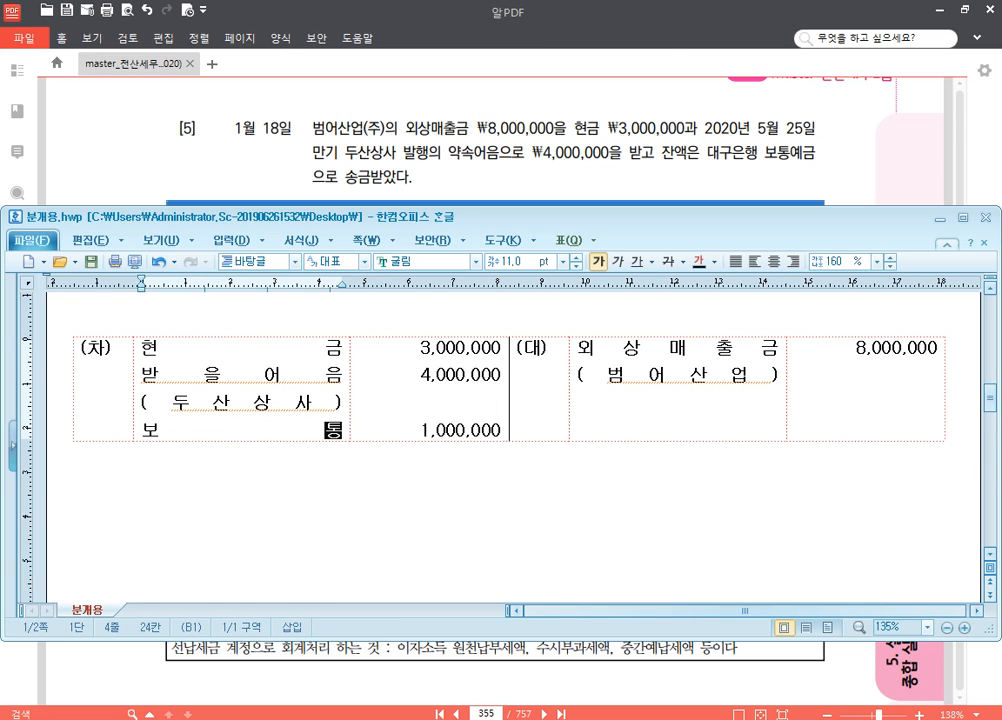
pyautogui.write('예끔')
pyautogui.press('BackSpace')
pyautogui.press('BackSpace')
pyautogui.press('BackSpace')
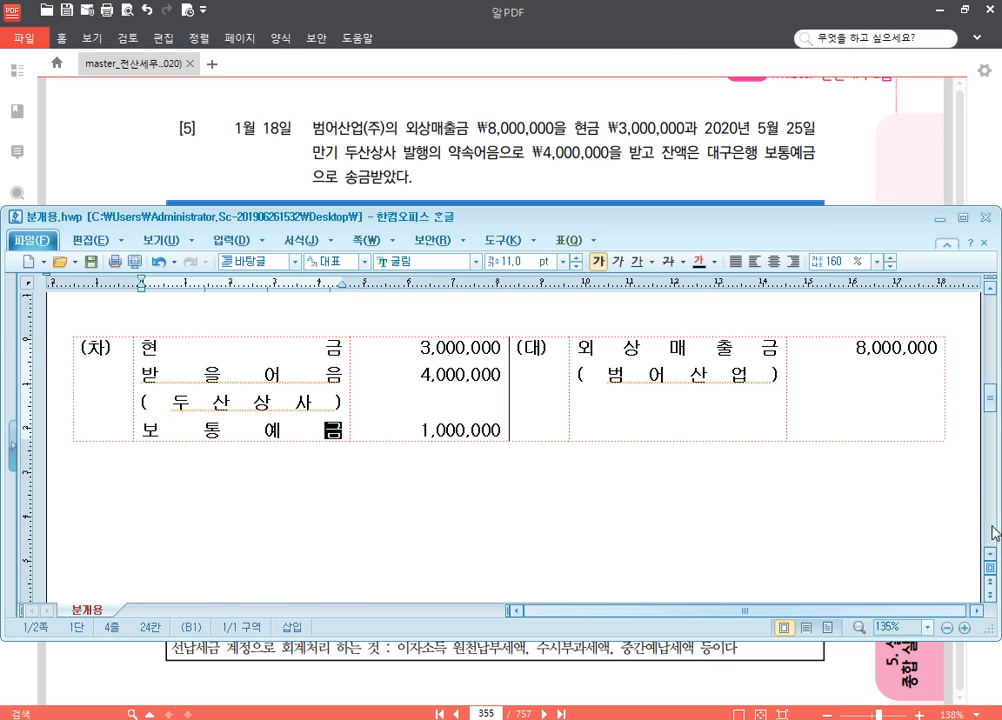
pyautogui.write('금')
pyautogui.click(754, 566)
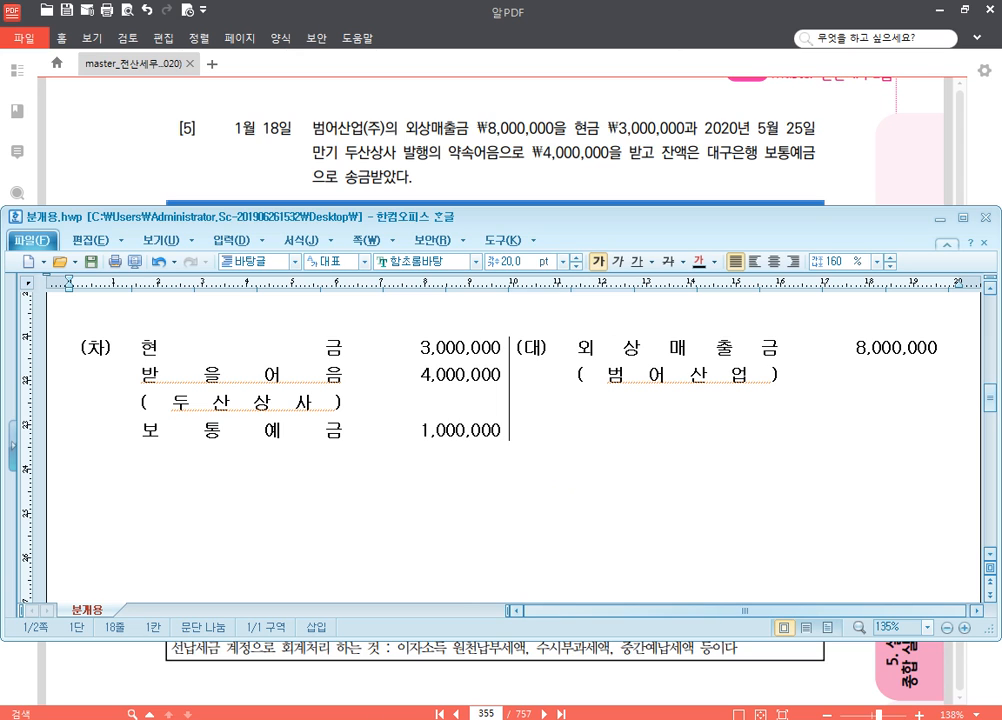
# - Switch to the 일반전표입력 window and start a January 3 credit line with account 0110 받을어음
pyautogui.moveTo(364, 719)
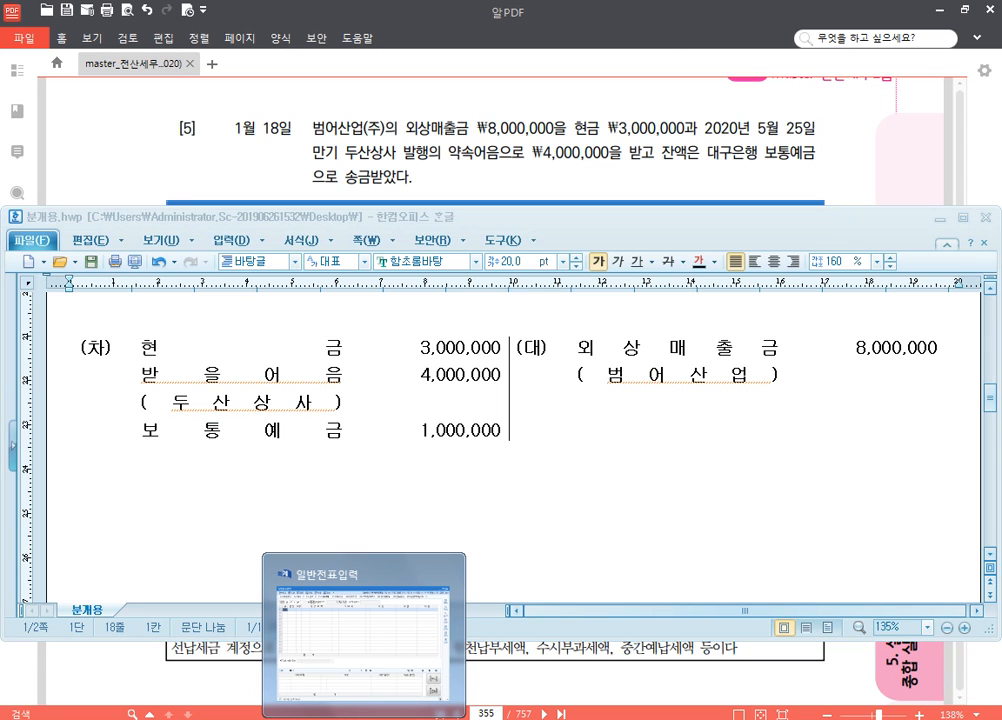
pyautogui.click(364, 719)
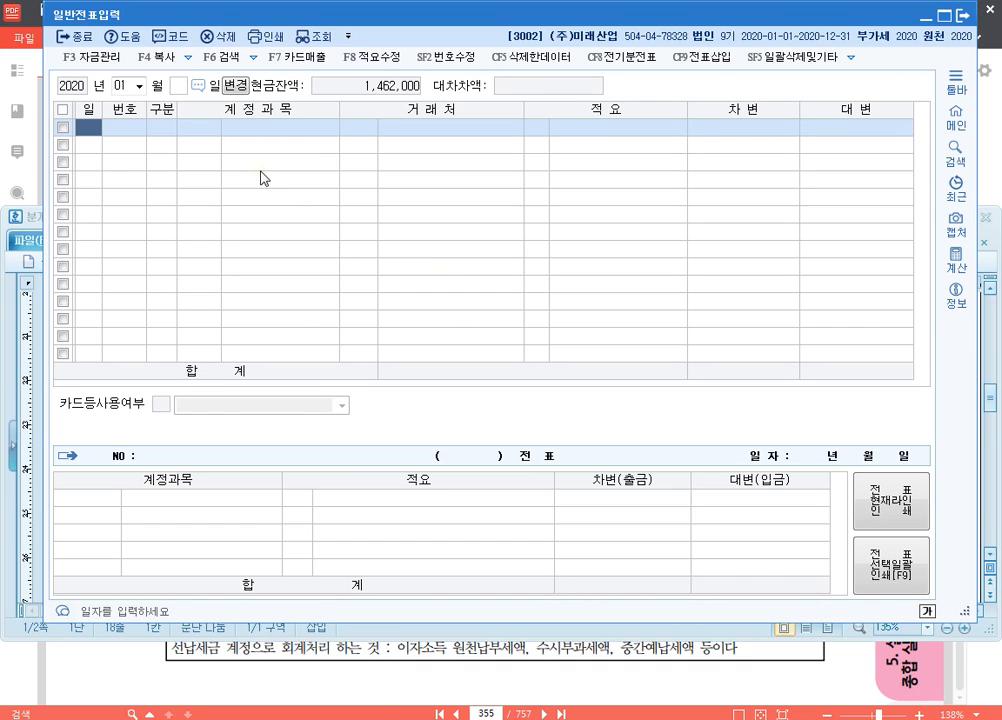
pyautogui.write('3')
pyautogui.press('Return')
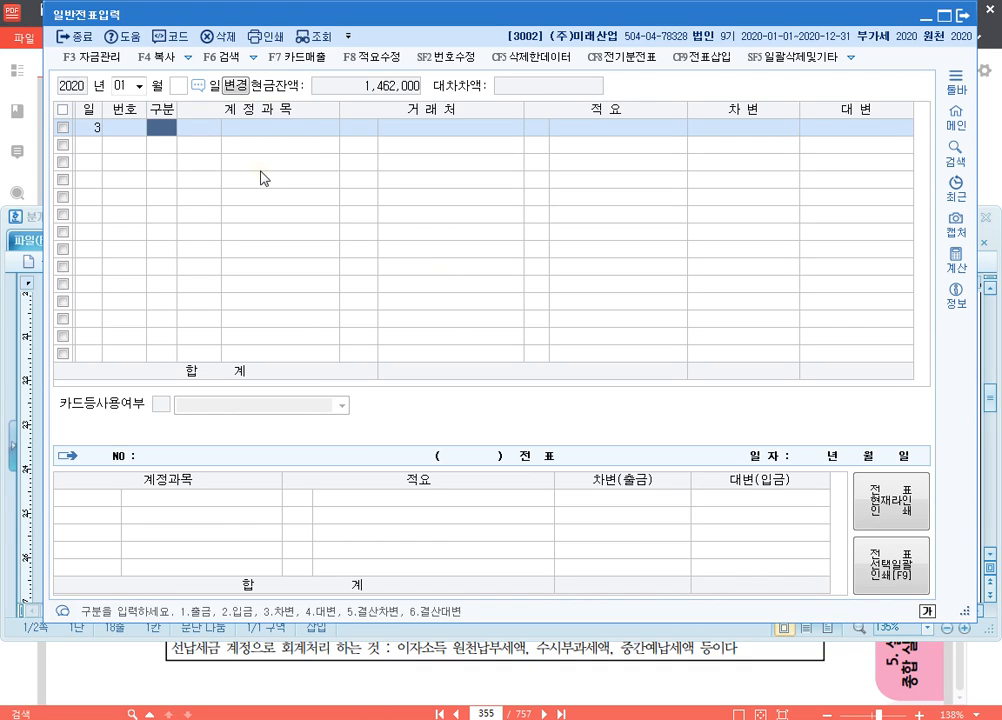
pyautogui.write('4')
pyautogui.press('Return')
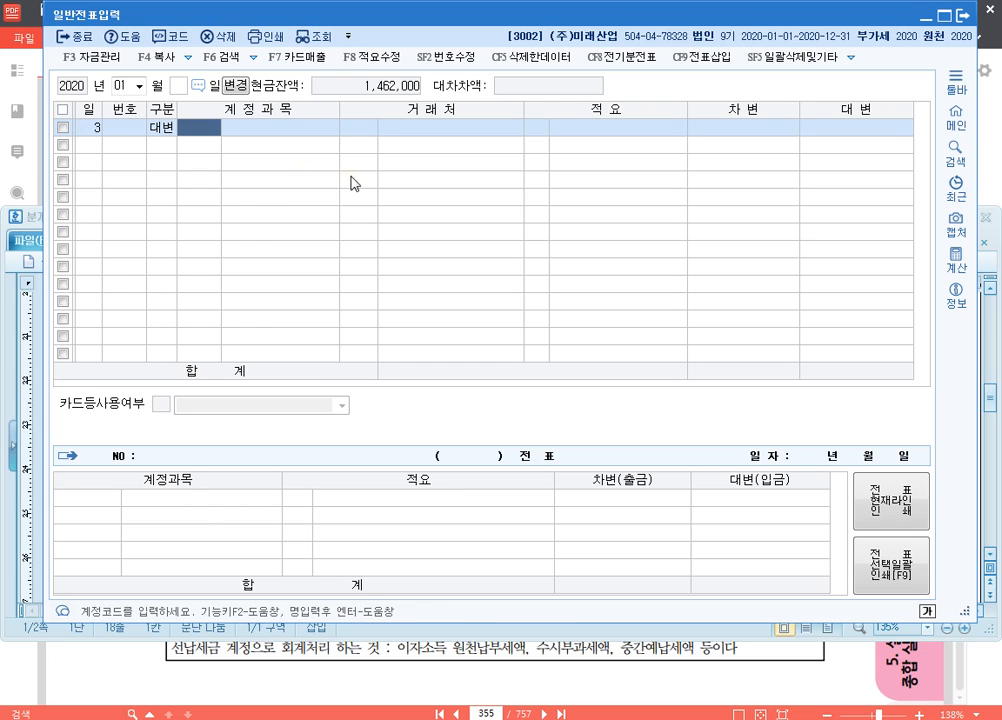
pyautogui.write('110')
pyautogui.press('Return')
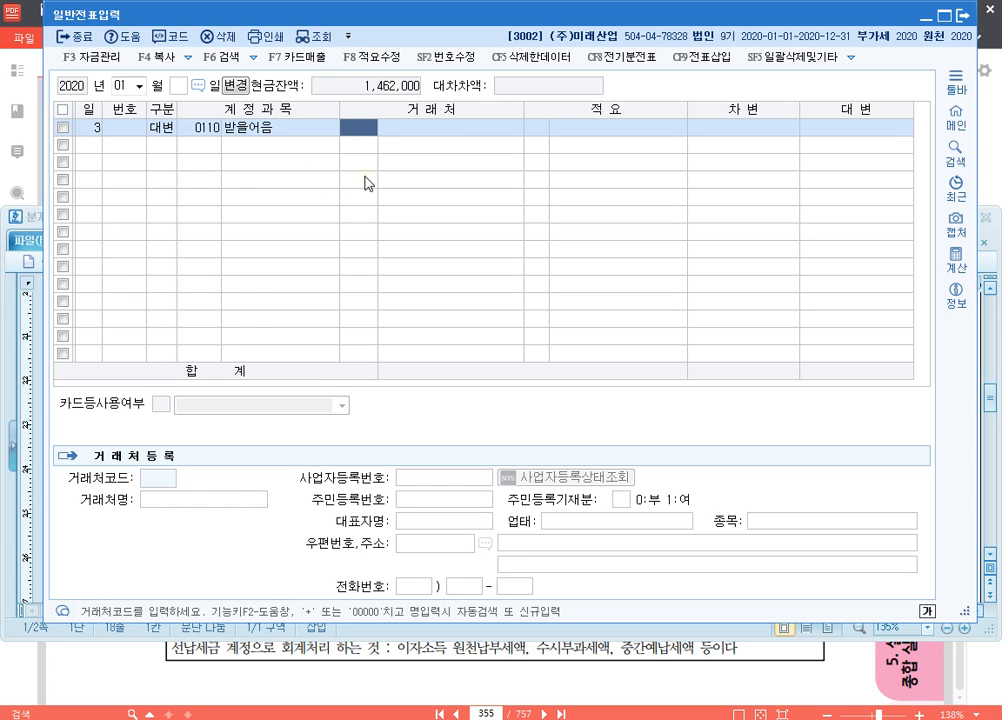
# - Assign trading partner 범어산업(주) to the 받을어음 credit line and set its amount to 30,000,000
pyautogui.write('범어')
pyautogui.press('Return')
pyautogui.press('Return')
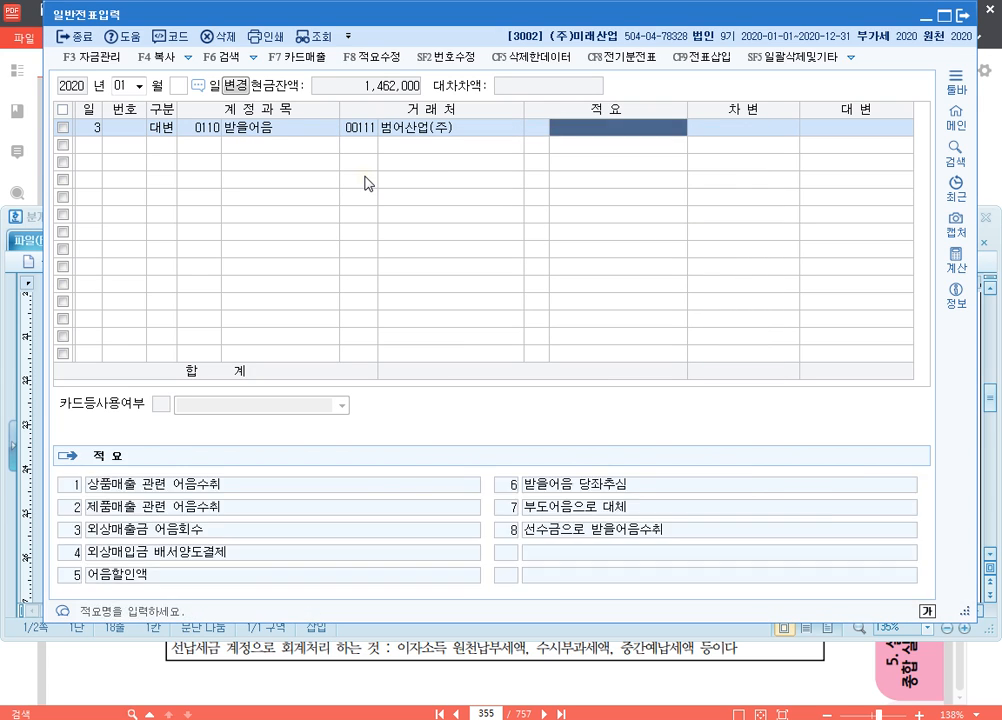
pyautogui.press('Return')
pyautogui.write('30000000')
pyautogui.press('Return')
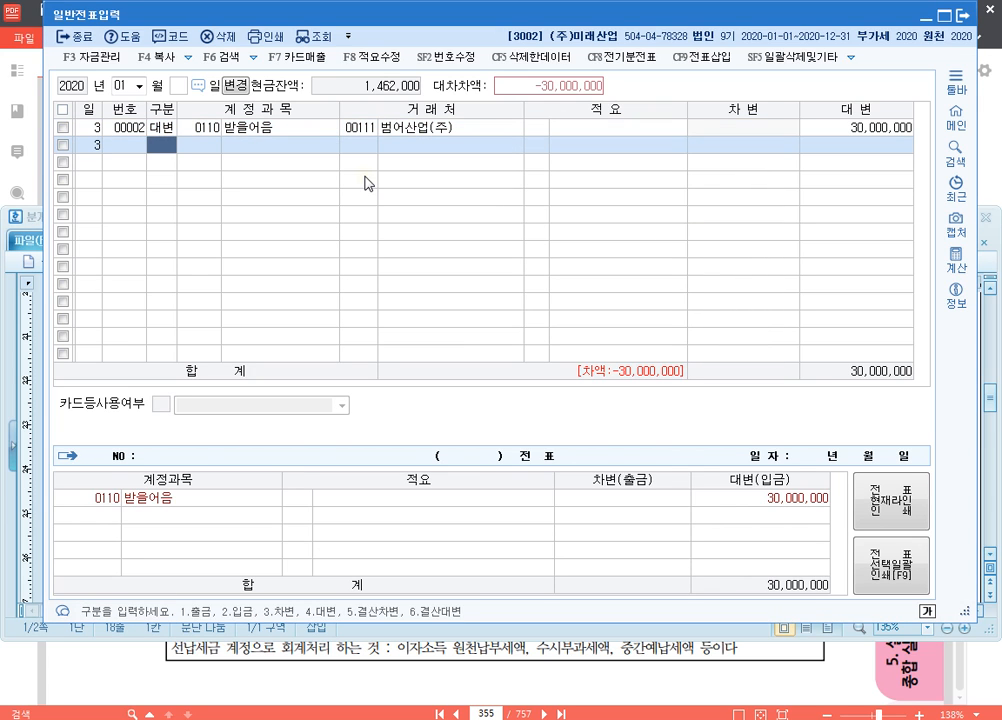
# - Add a January 3 debit line for account 0956 매출채권처분손실 with an amount of 591,780
pyautogui.write('3매출')
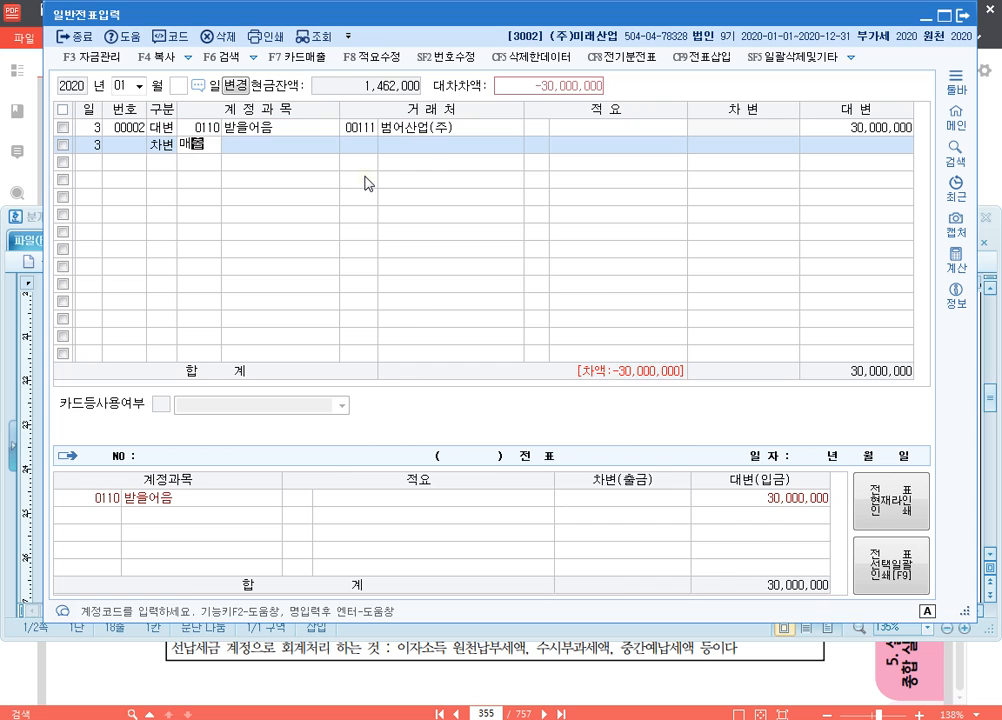
pyautogui.press('Return')
pyautogui.write('채권')
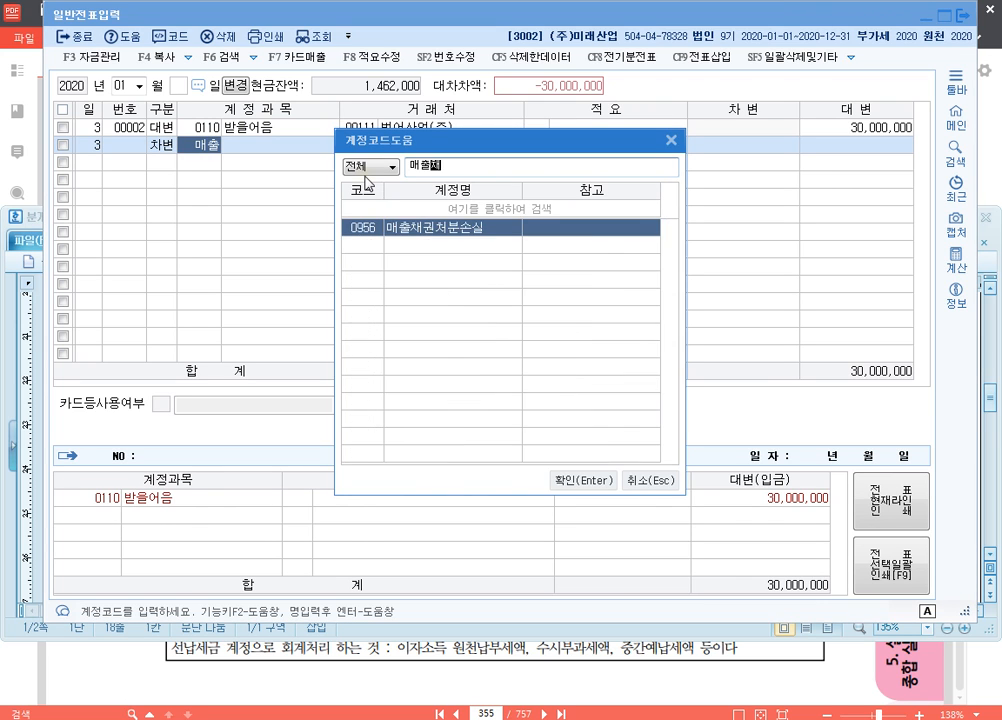
pyautogui.press('Return')
pyautogui.press('Return')
pyautogui.press('Return')
pyautogui.press('Return')
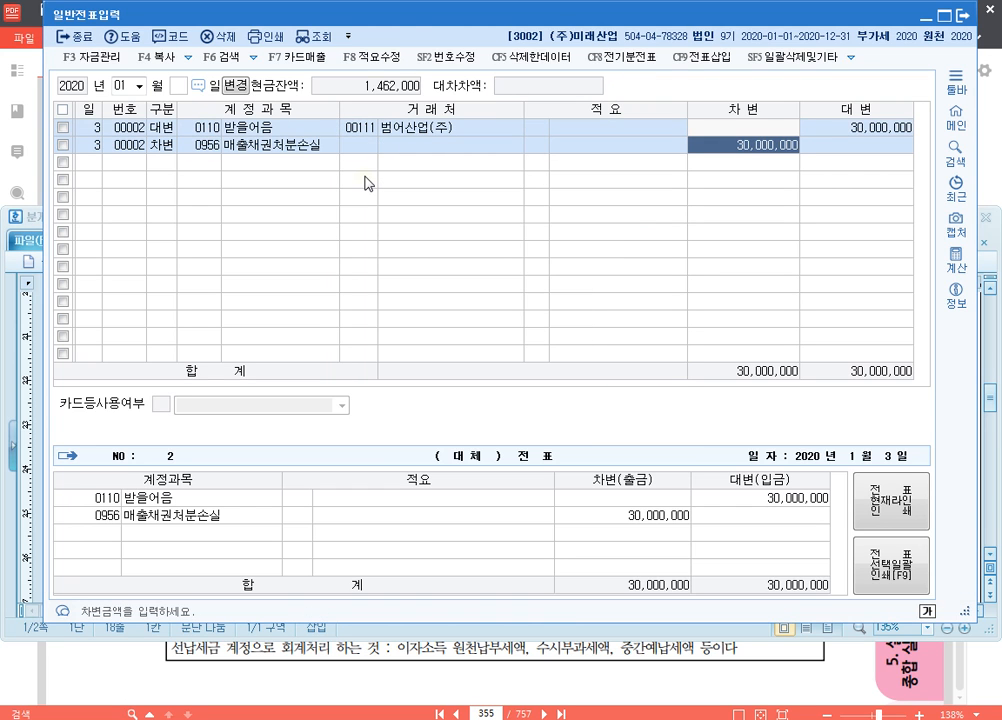
pyautogui.write('591,780')
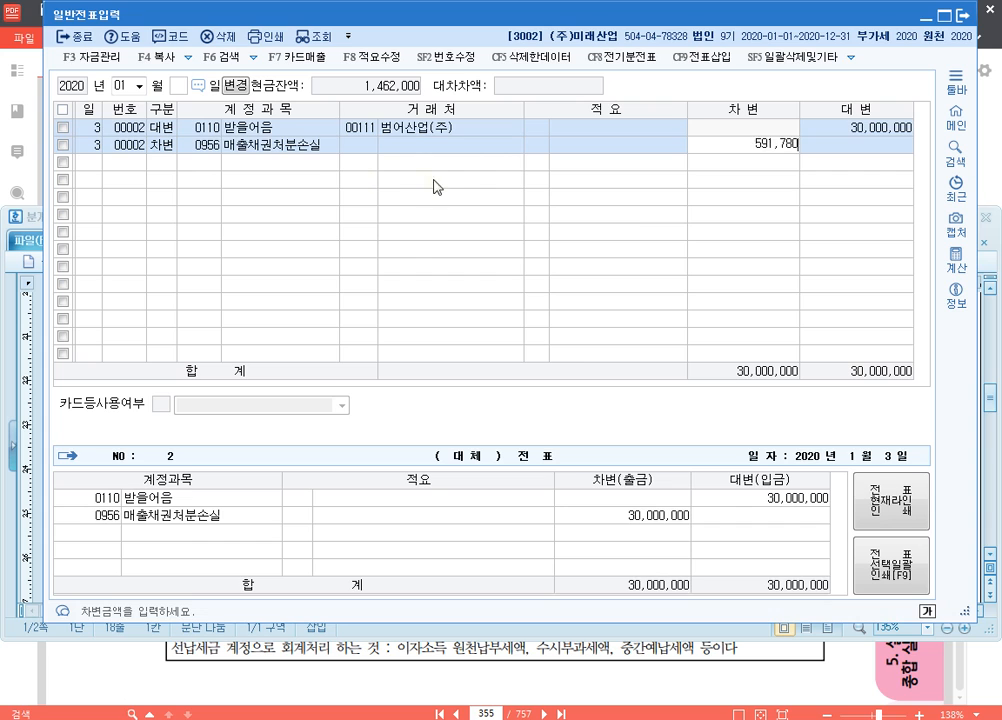
pyautogui.press('Return')
# - Balance the January 3 voucher with a debit line for account 0102 당좌예금 of 29,408,220
pyautogui.write('3')
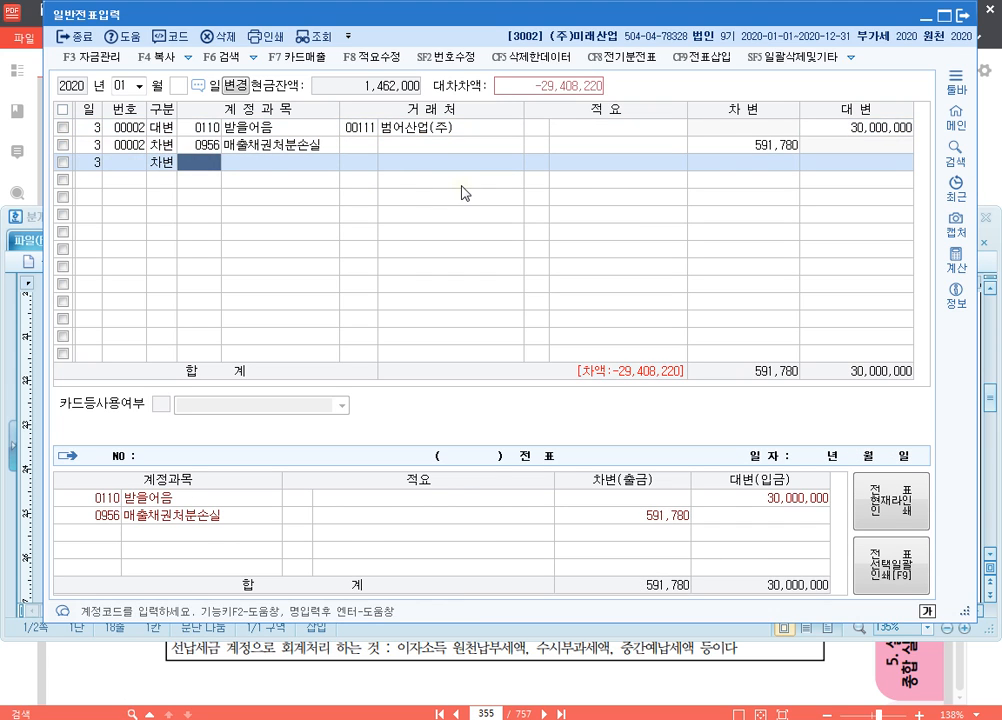
pyautogui.write('102')
pyautogui.press('Return')
pyautogui.press('Return')
pyautogui.press('Return')
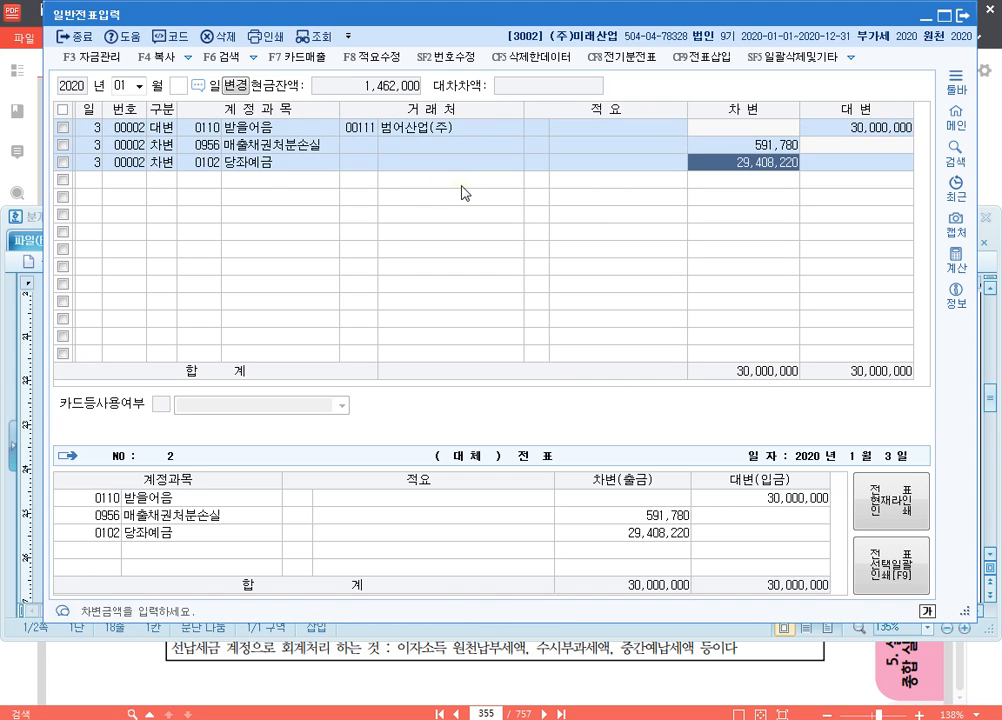
pyautogui.press('Return')
# - Enter a January 5 credit line for account 0107 단기매매증권 with an amount of 650,000
pyautogui.write('5')
pyautogui.press('Return')
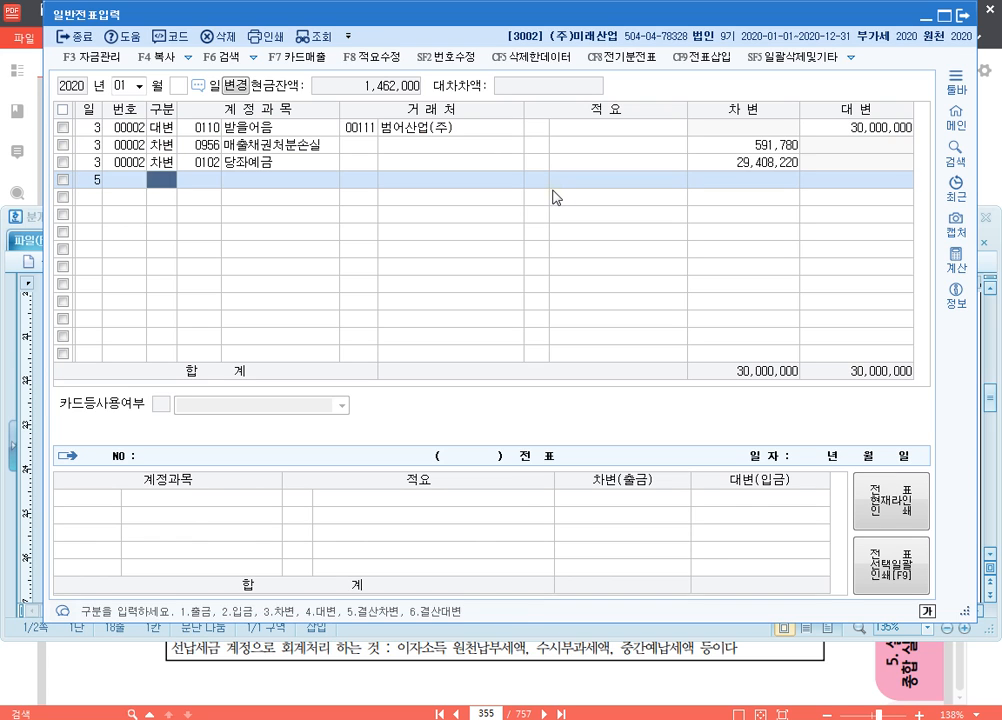
pyautogui.write('4')
pyautogui.press('Return')
pyautogui.write('107')
pyautogui.press('Return')
pyautogui.press('Return')
pyautogui.press('Return')
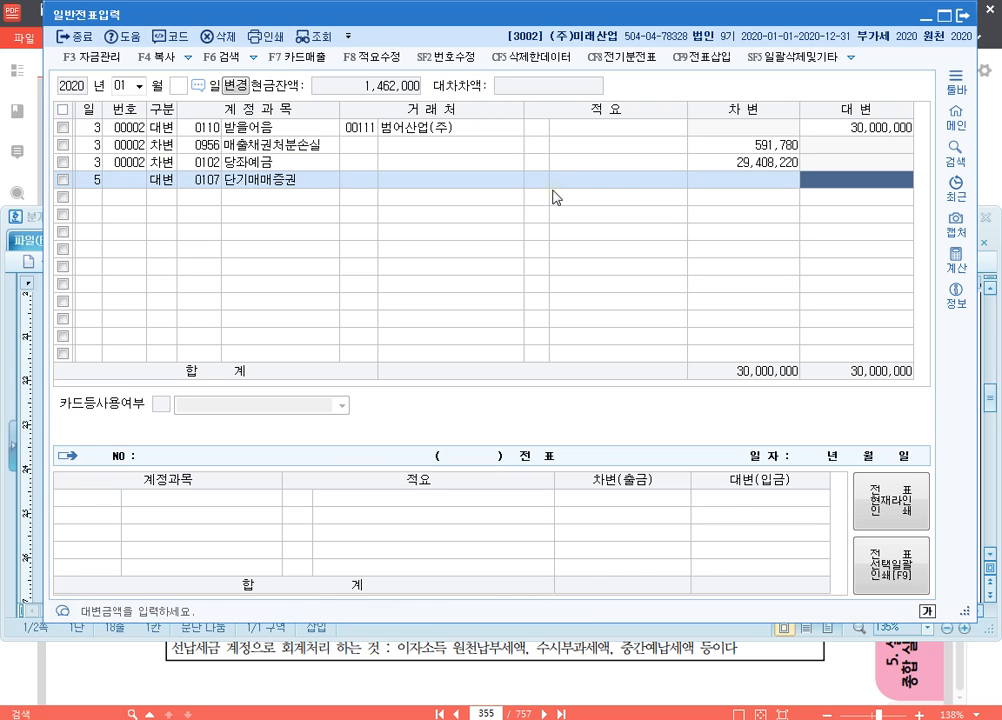
pyautogui.write('6500000')
pyautogui.press('Return')
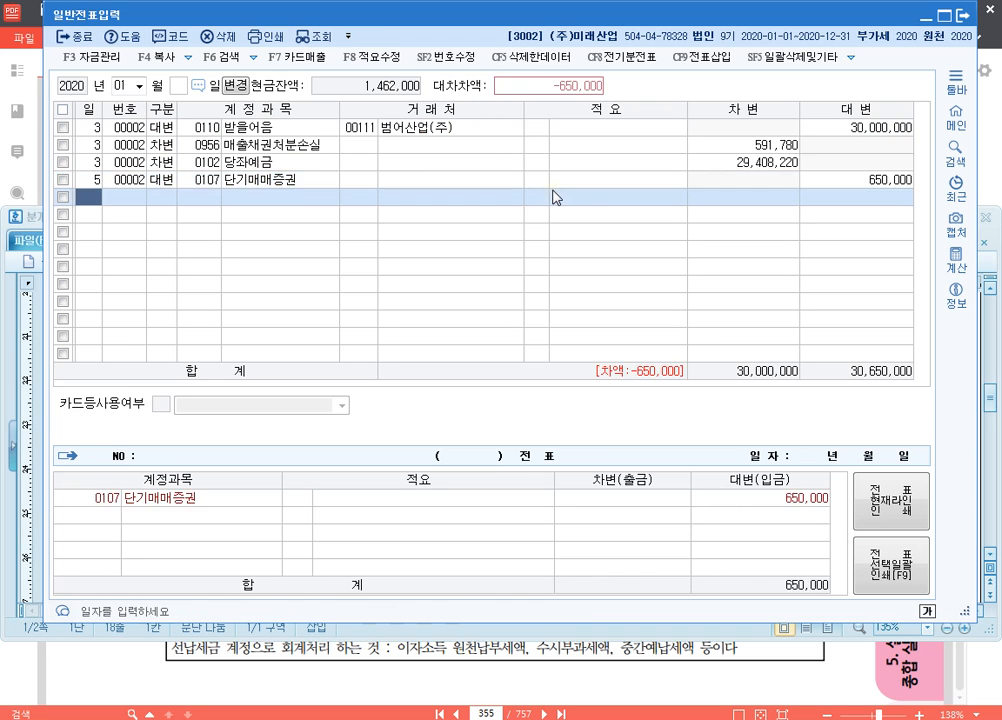
# - Add a January 5 debit line for account 0102 당좌예금 with an amount of 800,000
pyautogui.write('5')
pyautogui.press('Return')
pyautogui.write('3')
pyautogui.press('Return')
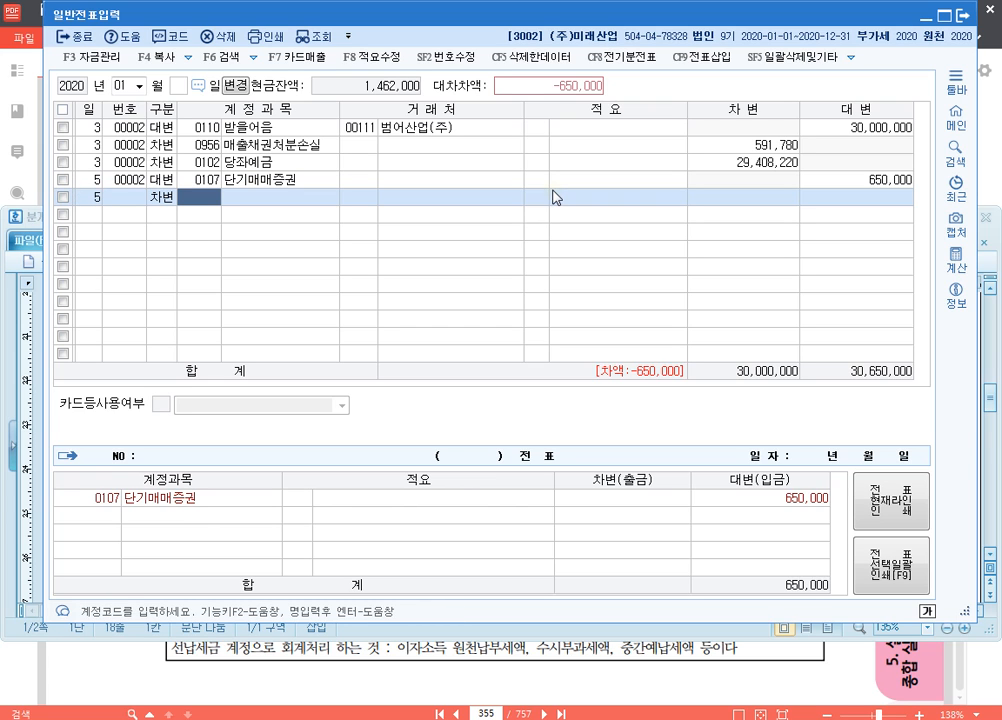
pyautogui.write('102')
pyautogui.press('Return')
pyautogui.press('Return')
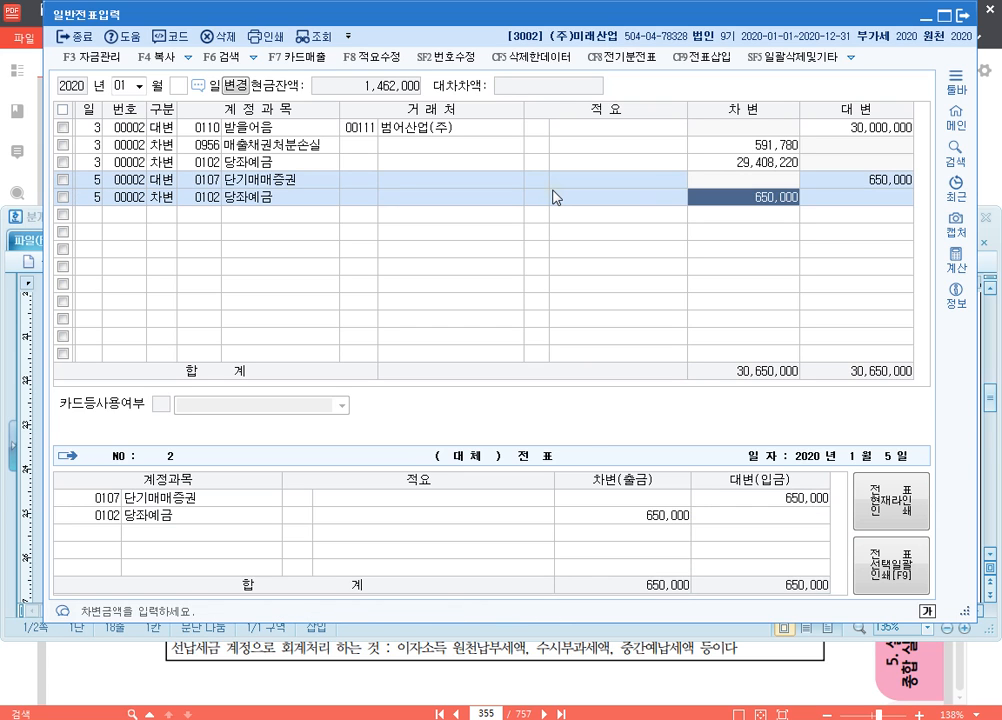
pyautogui.write('800,000')
pyautogui.press('Return')
# - Balance the January 5 voucher with a credit line for account 0906 단기투자자산처분이익 of 150,000
pyautogui.write('4')
pyautogui.press('Return')
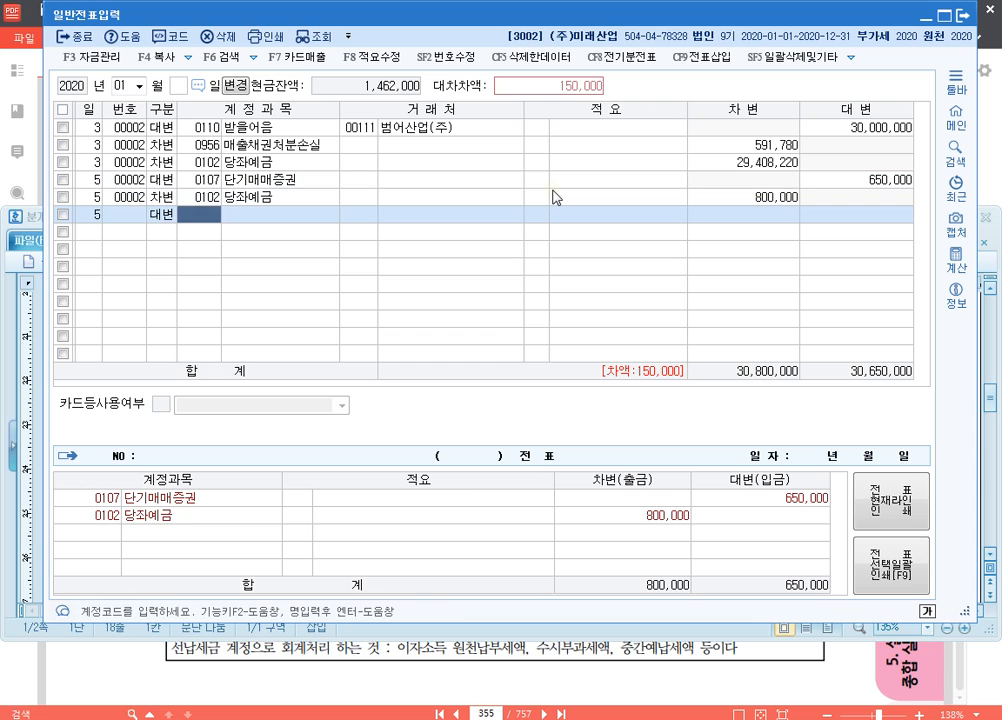
pyautogui.write('단기')
pyautogui.press('Return')
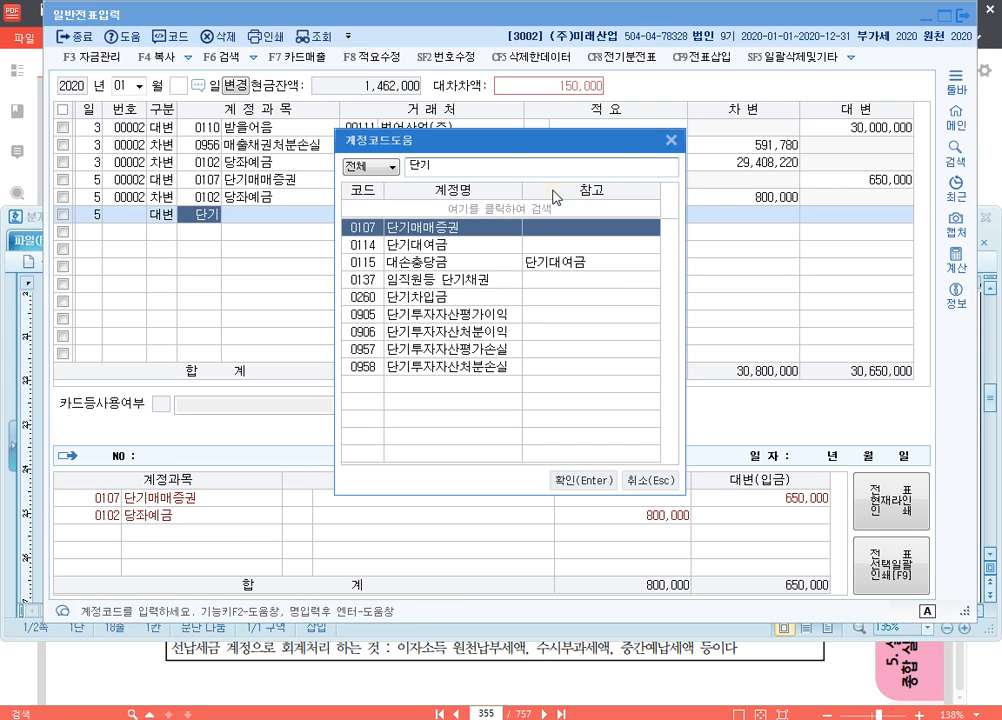
pyautogui.press('Down')
pyautogui.press('Down')
pyautogui.press('Down')
pyautogui.press('Down')
pyautogui.press('Down')
pyautogui.press('Down')
pyautogui.press('Return')
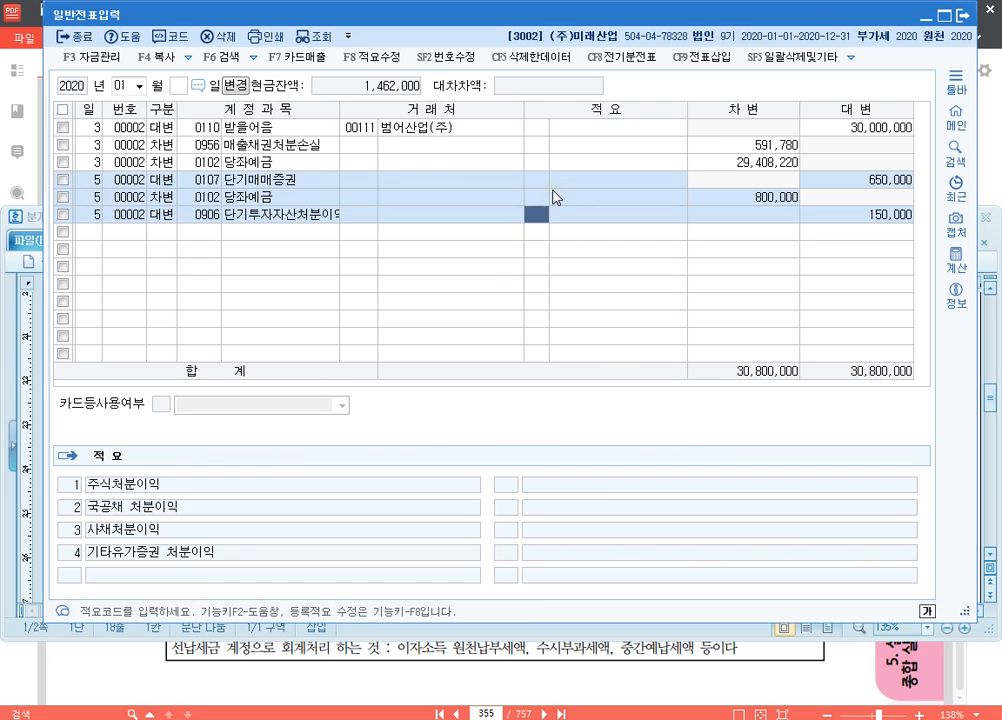
pyautogui.press('Return')
pyautogui.press('Return')
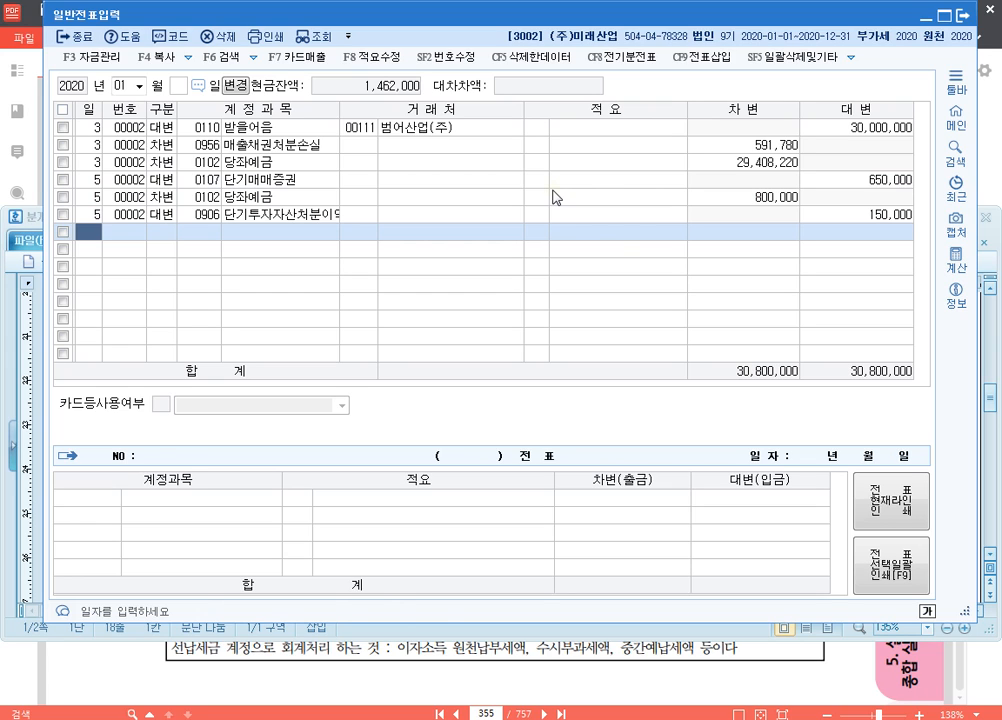
# - Enter a January 13 credit line for account 0103 보통예금 with an amount of 12,300,000
pyautogui.write('13')
pyautogui.press('Return')
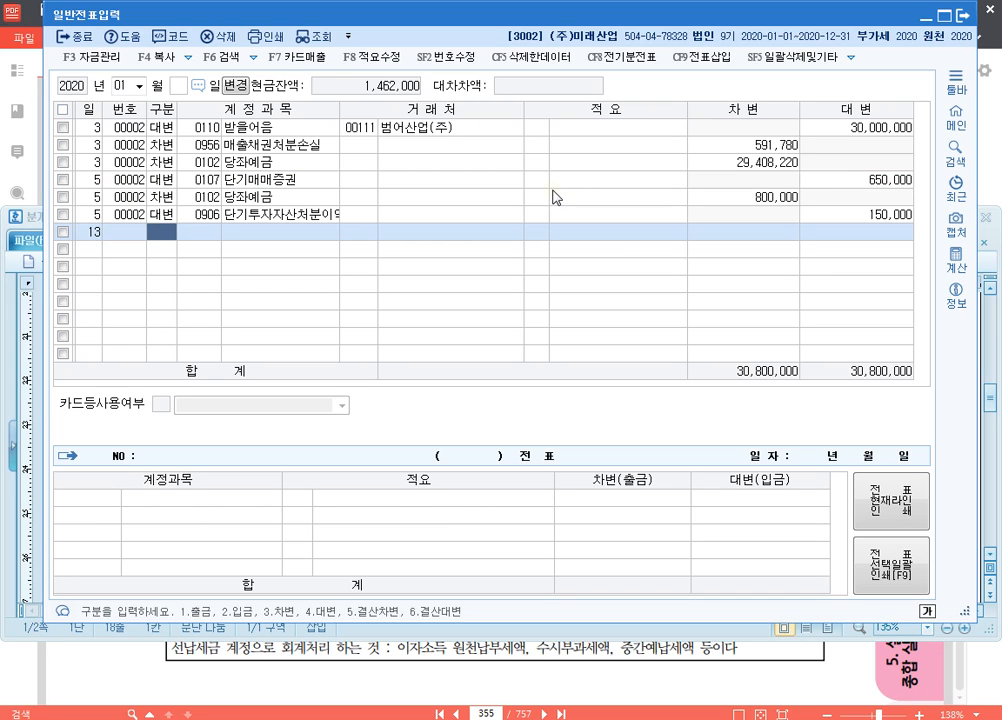
pyautogui.write('4103')
pyautogui.press('Return')
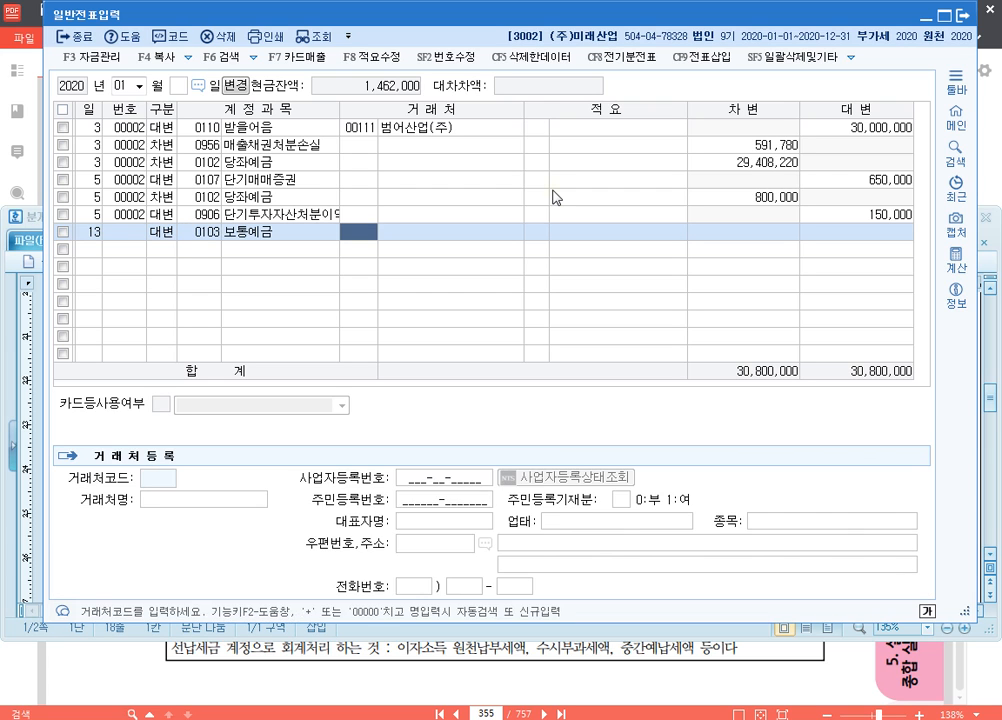
pyautogui.press('Return')
pyautogui.press('Return')
pyautogui.write('12300+')
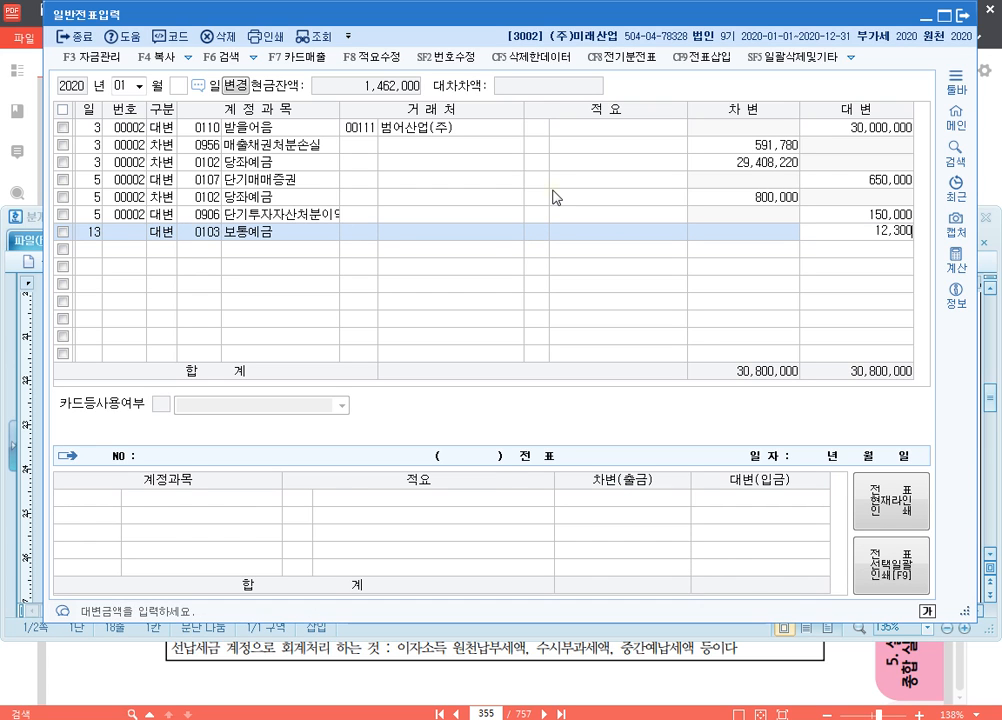
pyautogui.press('Return')
# - Add a January 13 debit line for account 0168 미착품 of 12,300,000
pyautogui.press('Return')
pyautogui.write('3')
pyautogui.press('Return')
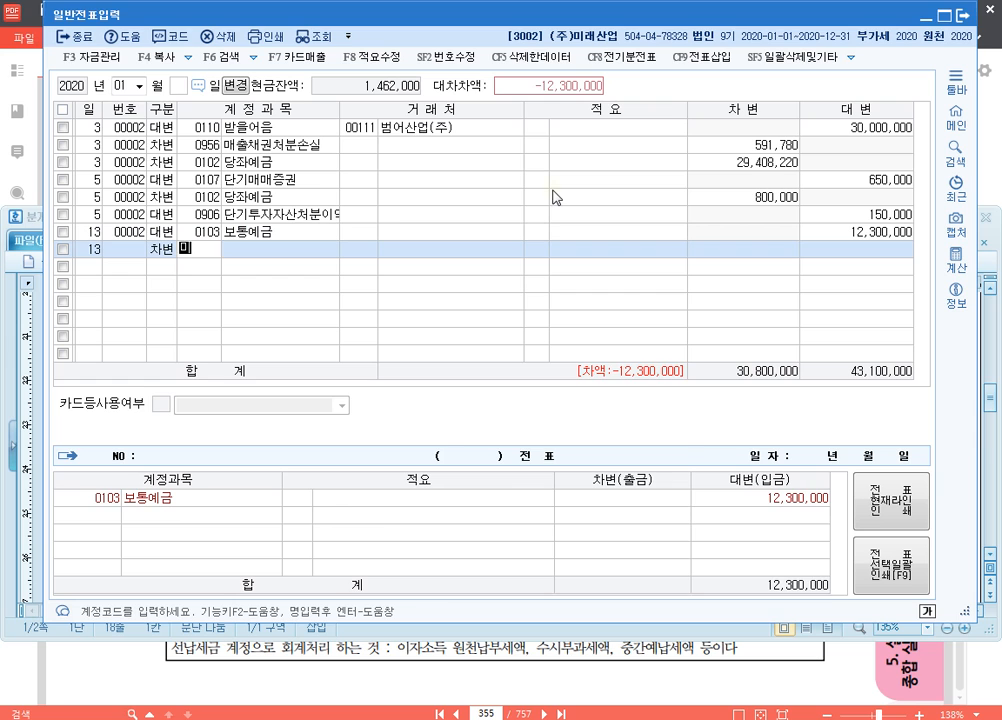
pyautogui.write('미채')
pyautogui.press('BackSpace')
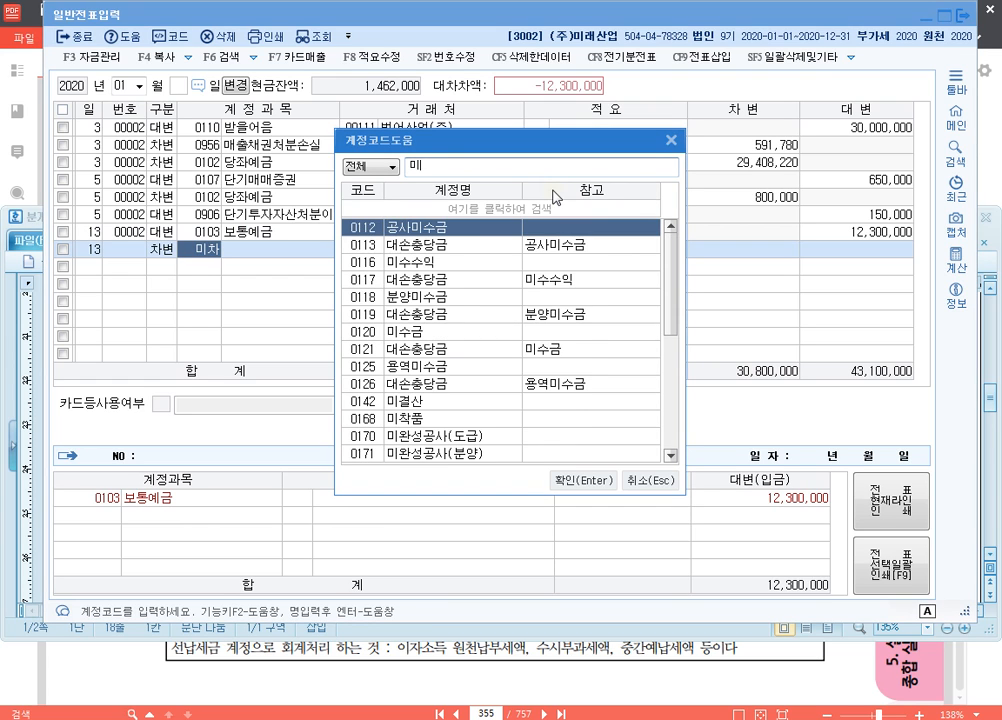
pyautogui.write('착')
pyautogui.press('Return')
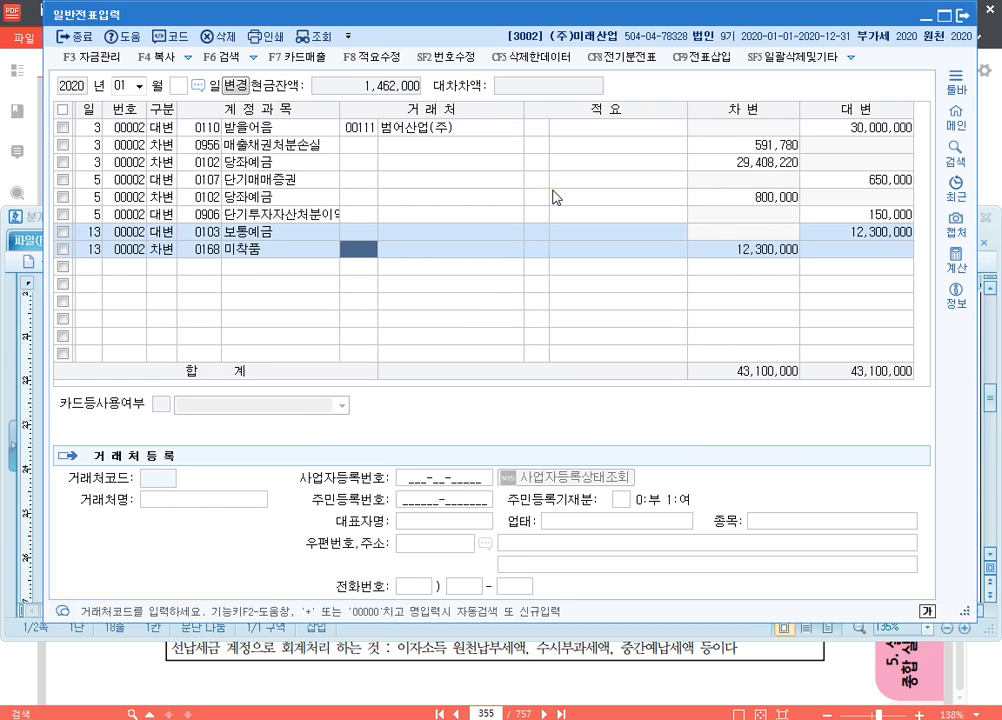
# - Assign trading partner POSCO to the 미착품 debit line and complete the January 13 voucher
pyautogui.write('+POS')
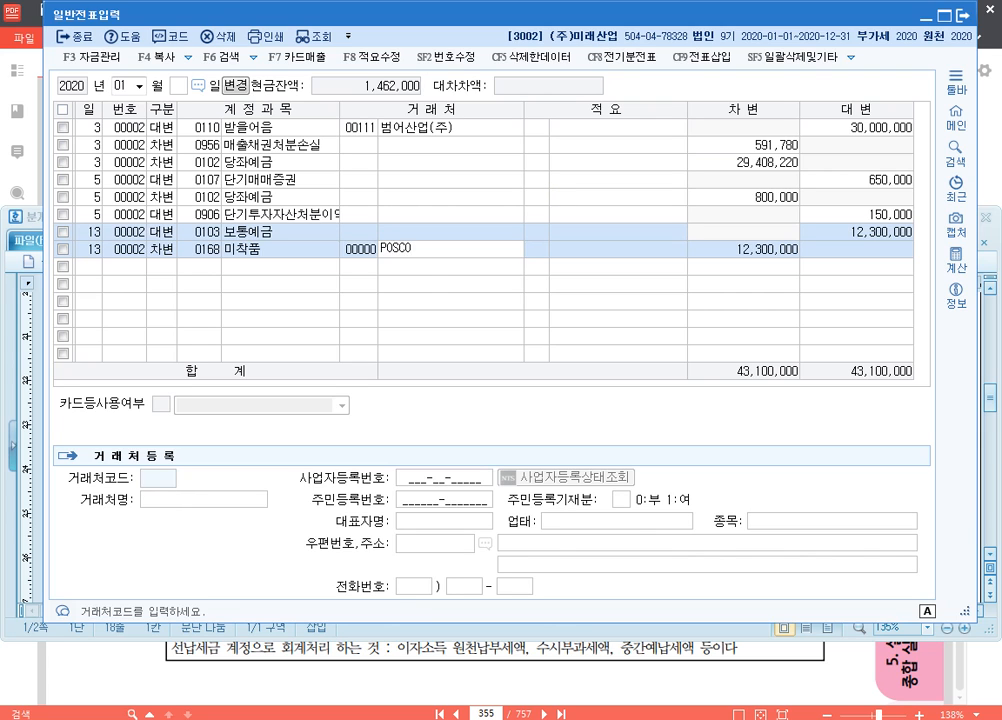
pyautogui.press('Return')
pyautogui.press('Return')
pyautogui.press('Return')
pyautogui.press('Return')
pyautogui.press('Return')
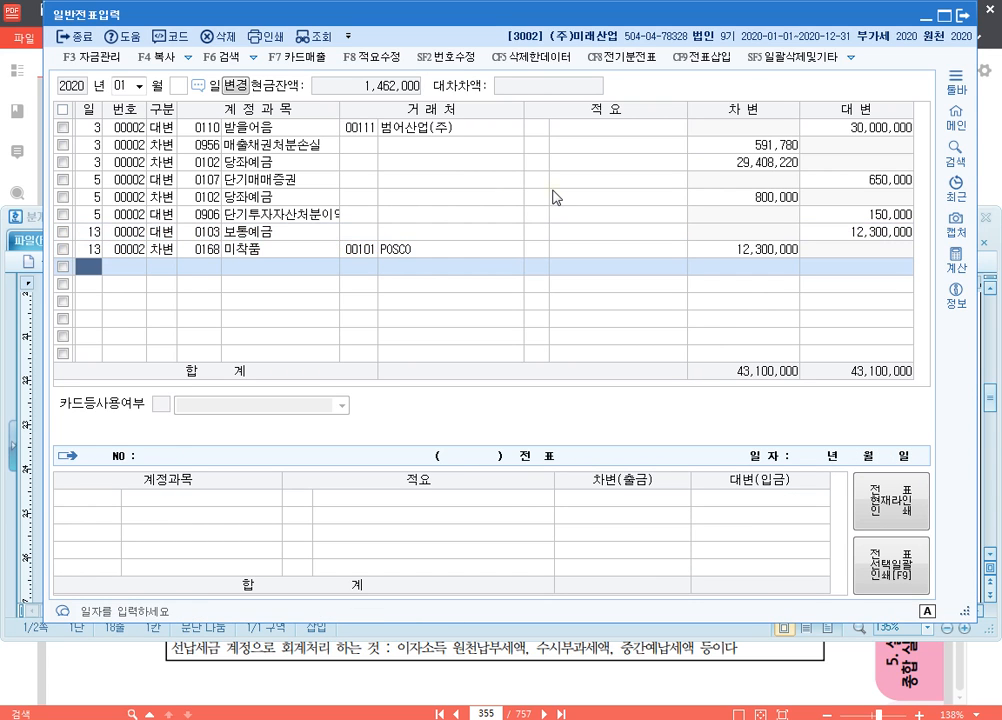
# - Start a new credit voucher line dated January 15
pyautogui.write('15')
pyautogui.press('Return')
pyautogui.write('4')
pyautogui.press('Return')
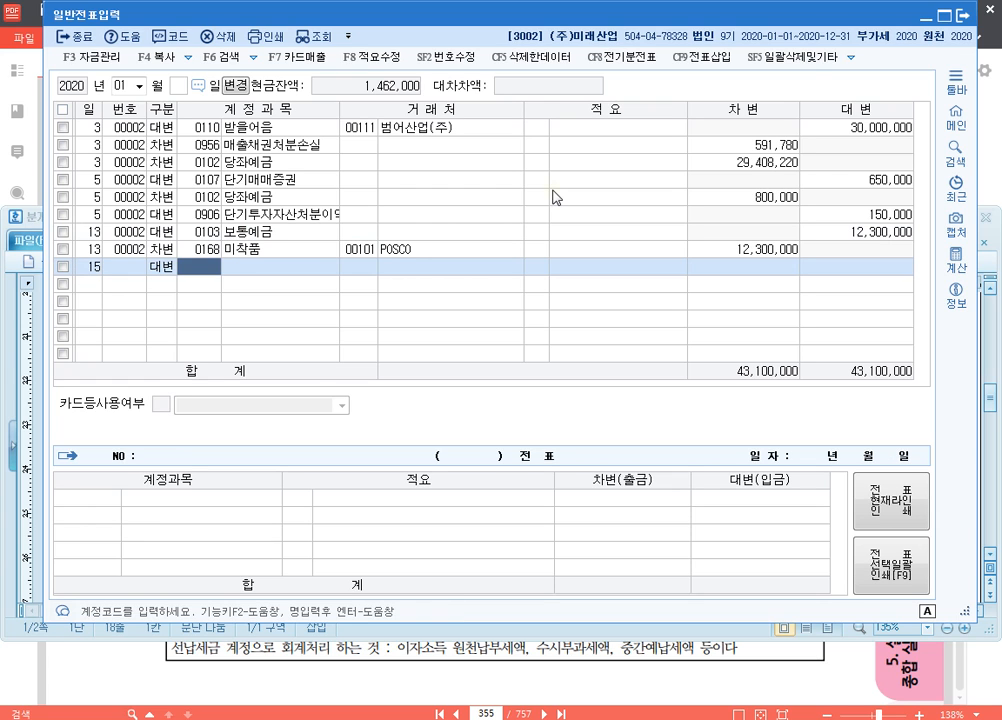
pyautogui.write('101')
pyautogui.press('Return')
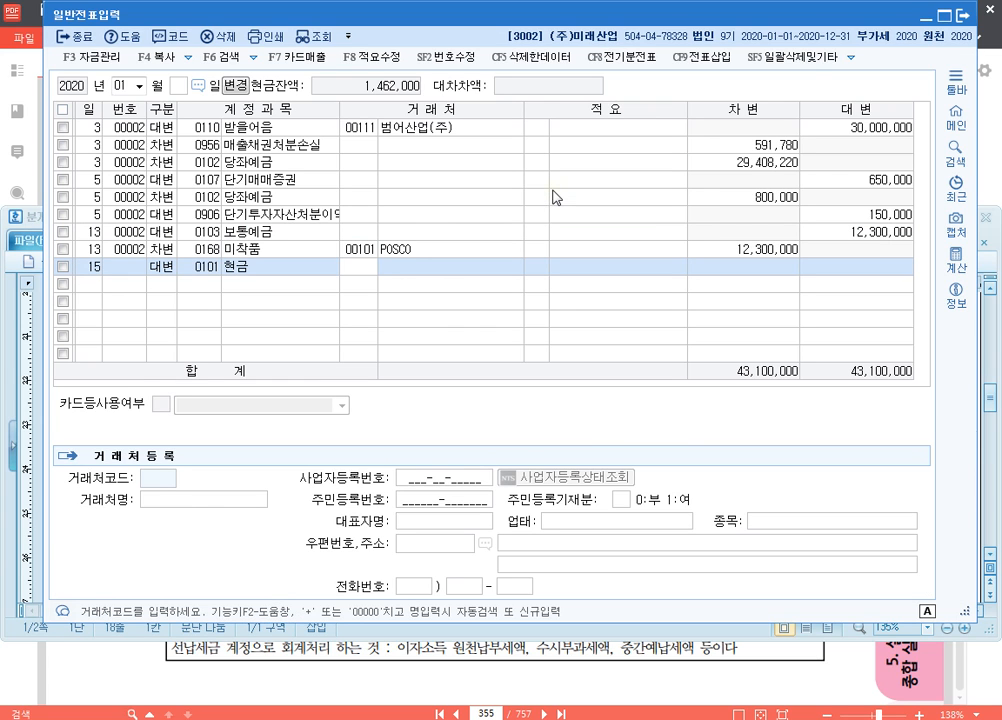
pyautogui.press('Left')
pyautogui.press('Left')
pyautogui.press('Right')
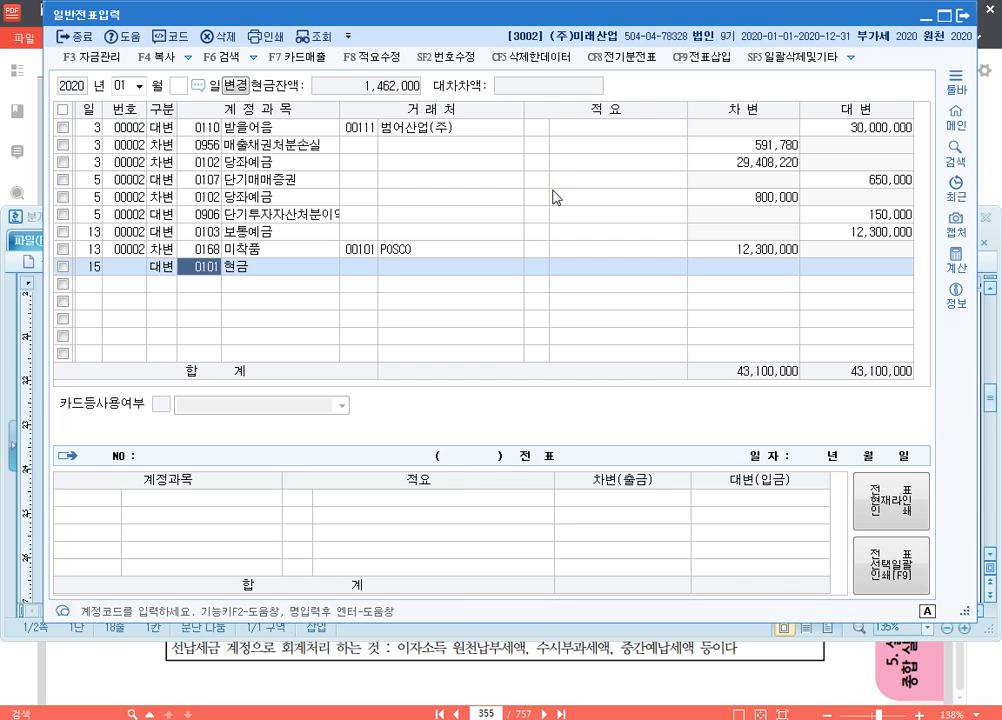
# - Set the January 15 credit line to account 0291 사채 with an amount of 50,000,000
pyautogui.write('사채')
pyautogui.press('Return')
pyautogui.press('Return')
pyautogui.press('Return')
pyautogui.press('Return')
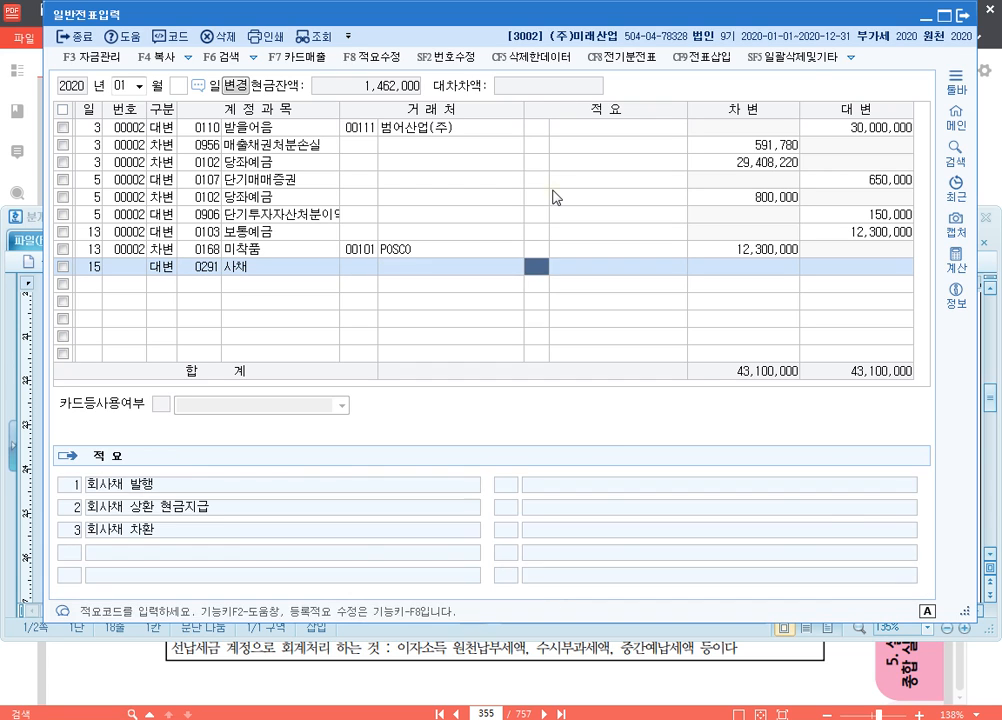
pyautogui.write('50000000')
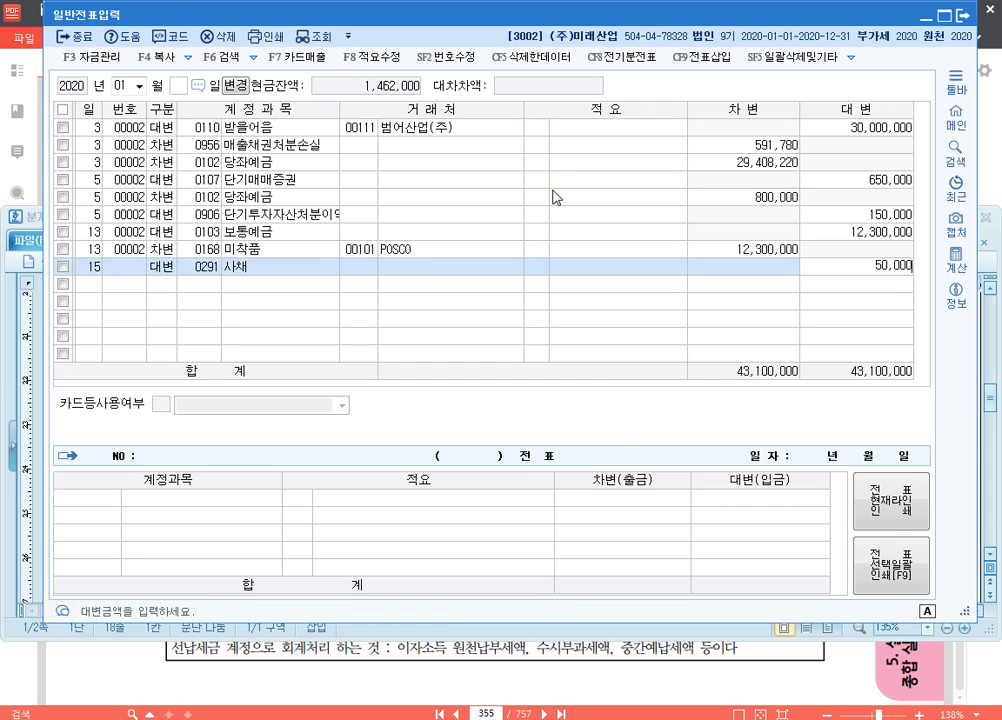
pyautogui.press('Return')
# - Add a January 15 debit line for account 0103 보통예금 of 48,050,000
pyautogui.write('3')
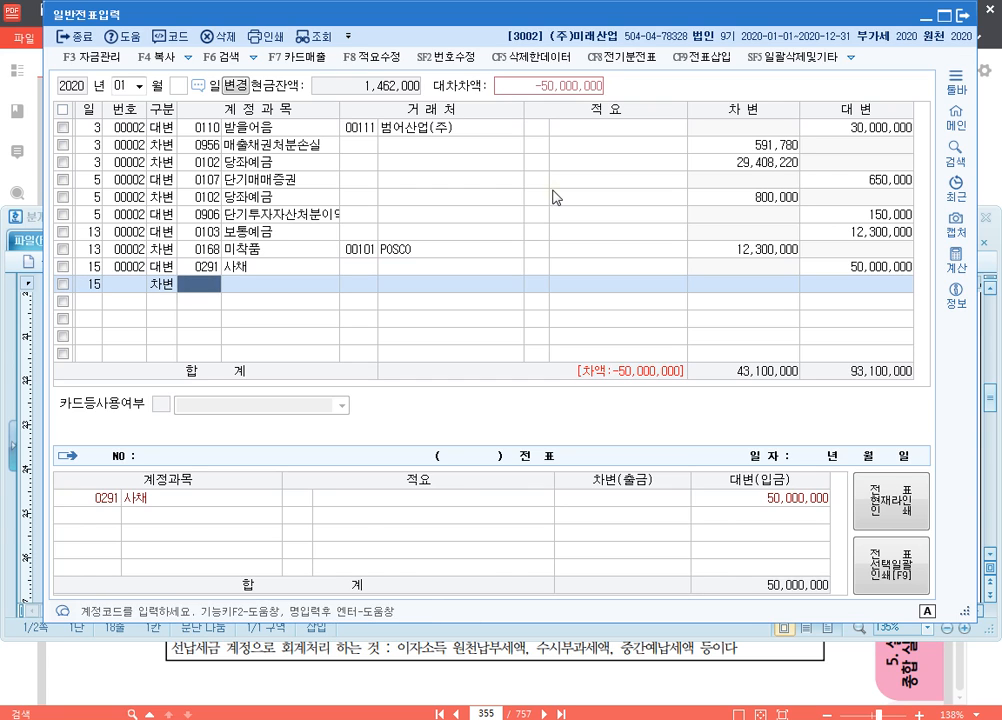
pyautogui.press('Return')
pyautogui.write('103')
pyautogui.press('Return')
pyautogui.press('Return')
pyautogui.press('Return')
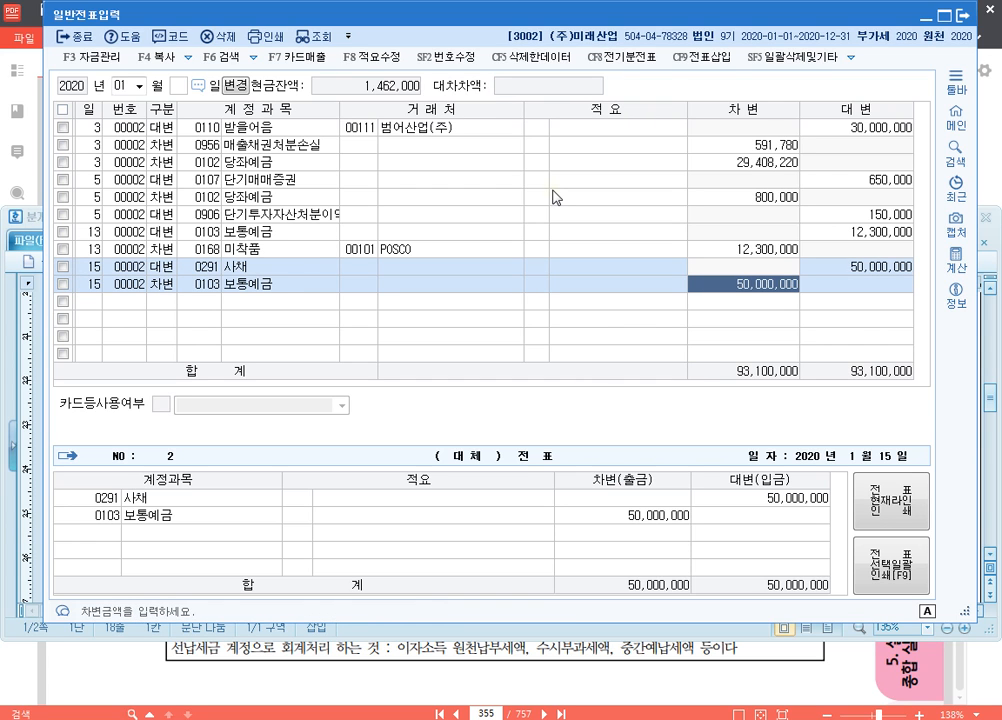
pyautogui.write('48,050,000')
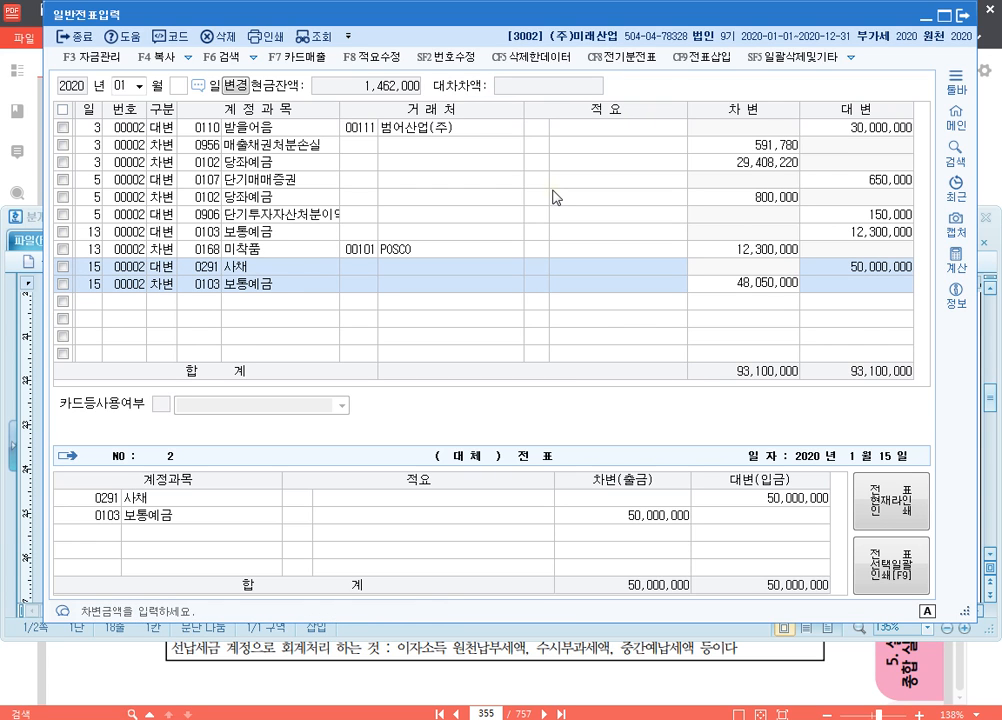
pyautogui.press('Return')
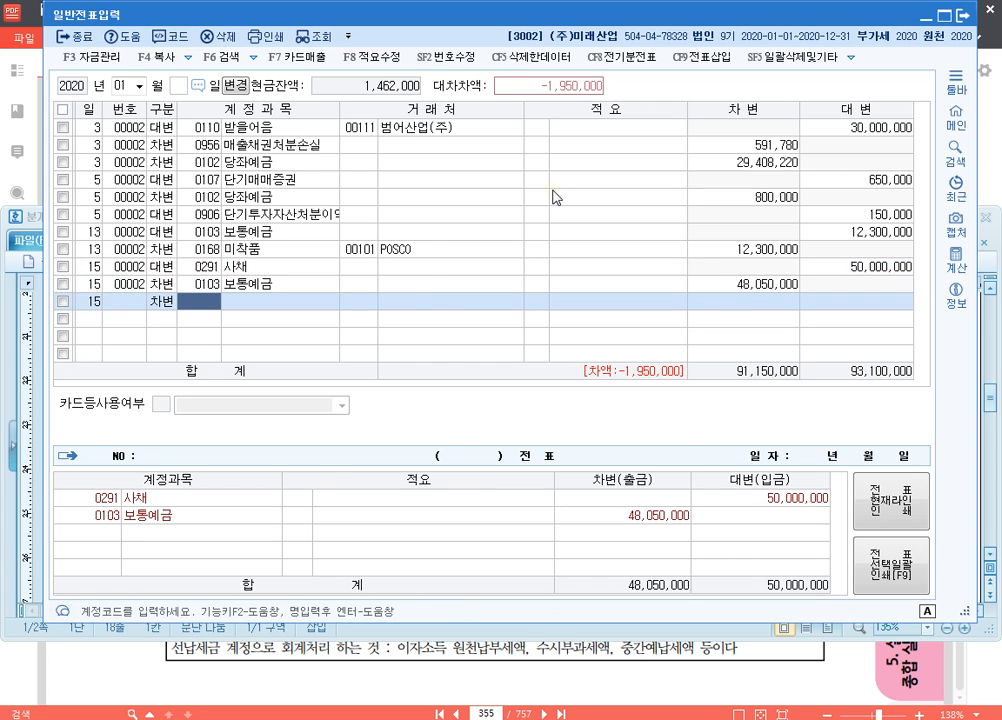
# - Balance the January 15 voucher with a debit line for account 0292 사채할인발행차금 of 1,950,000
pyautogui.press('F2')
pyautogui.write('사채할')
pyautogui.press('Return')
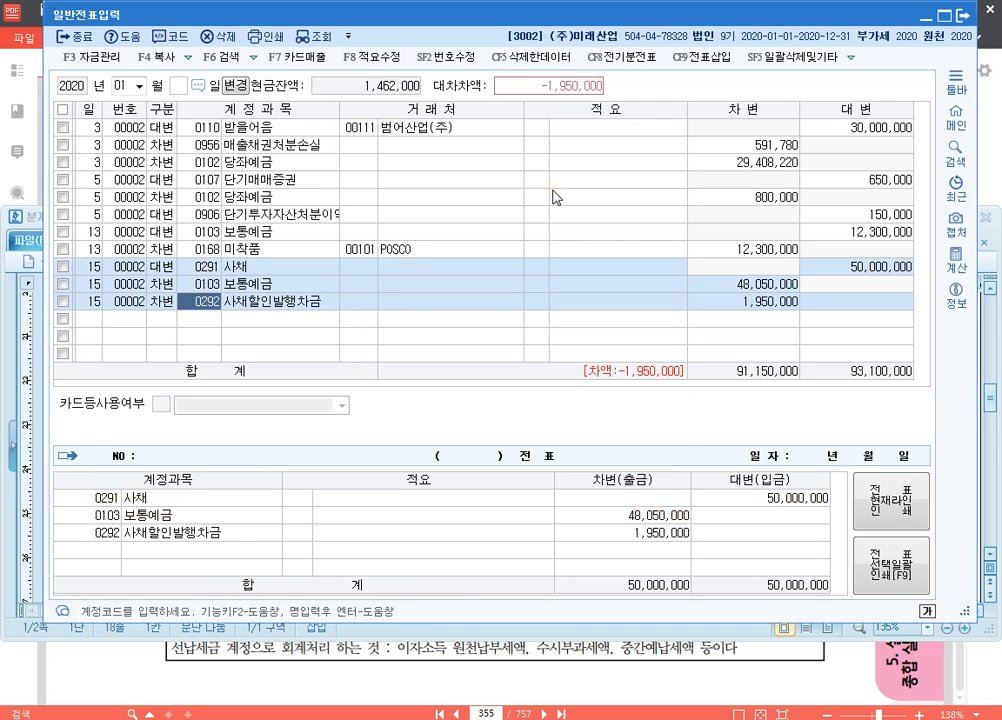
pyautogui.press('Return')
pyautogui.press('Return')
pyautogui.press('Return')
pyautogui.press('Return')
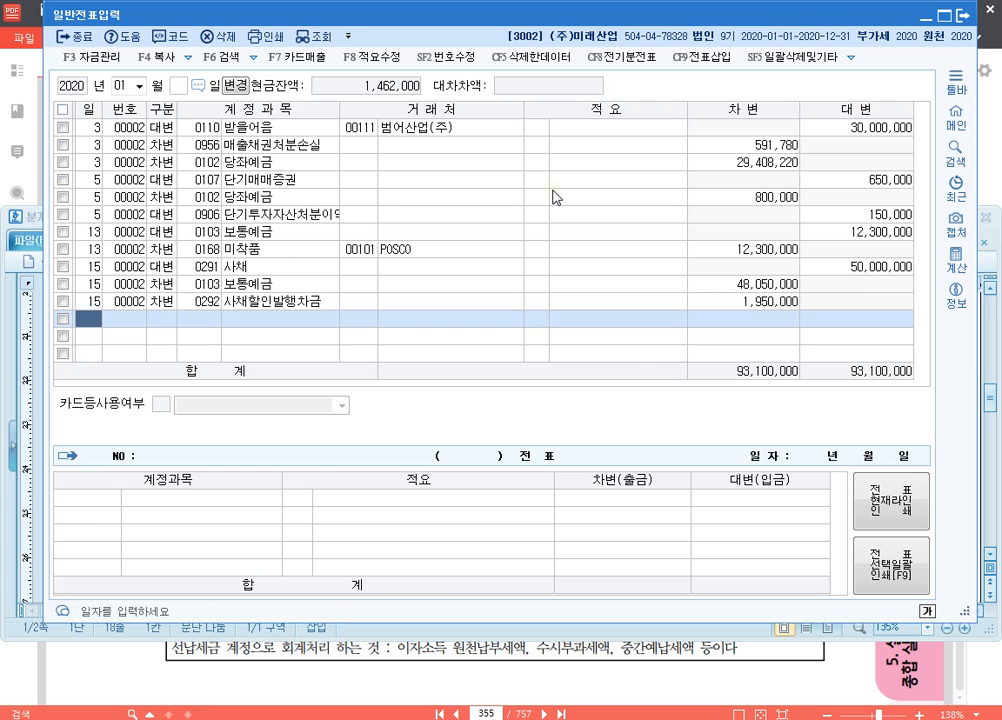
# - Start a January 18 credit line for account 0110 받을어음
pyautogui.write('18')
pyautogui.press('Return')
pyautogui.write('4')
pyautogui.press('Return')
pyautogui.write('1')
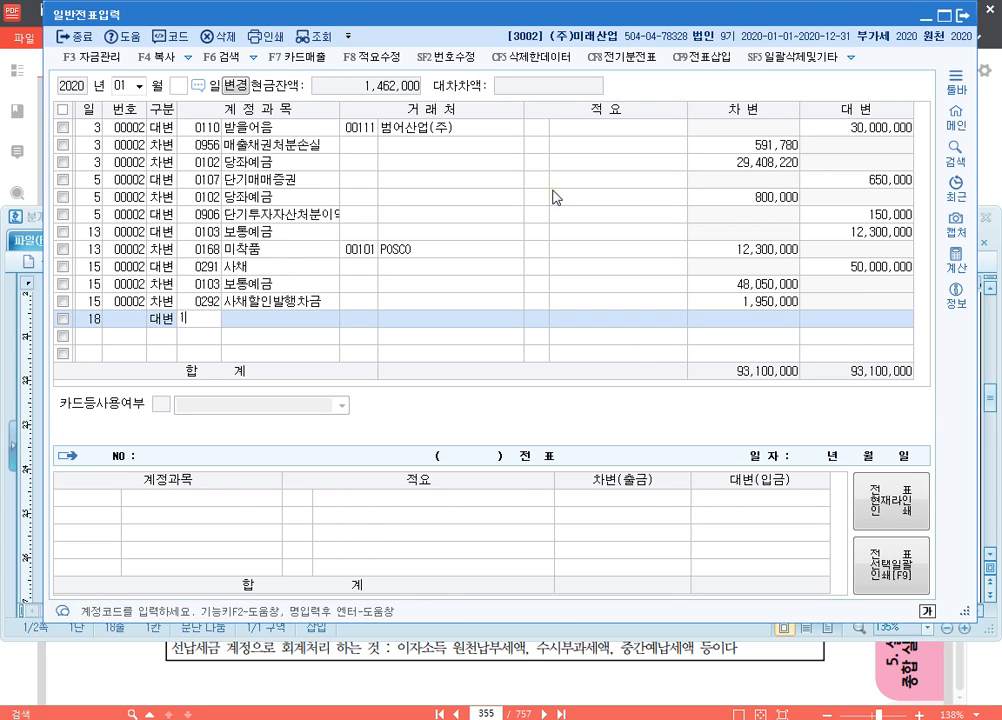
pyautogui.write('10')
pyautogui.press('Return')
# - Assign trading partner 범어산업(주) to the January 18 credit line and set its amount to 8,000,000
pyautogui.write('범어')
pyautogui.press('Return')
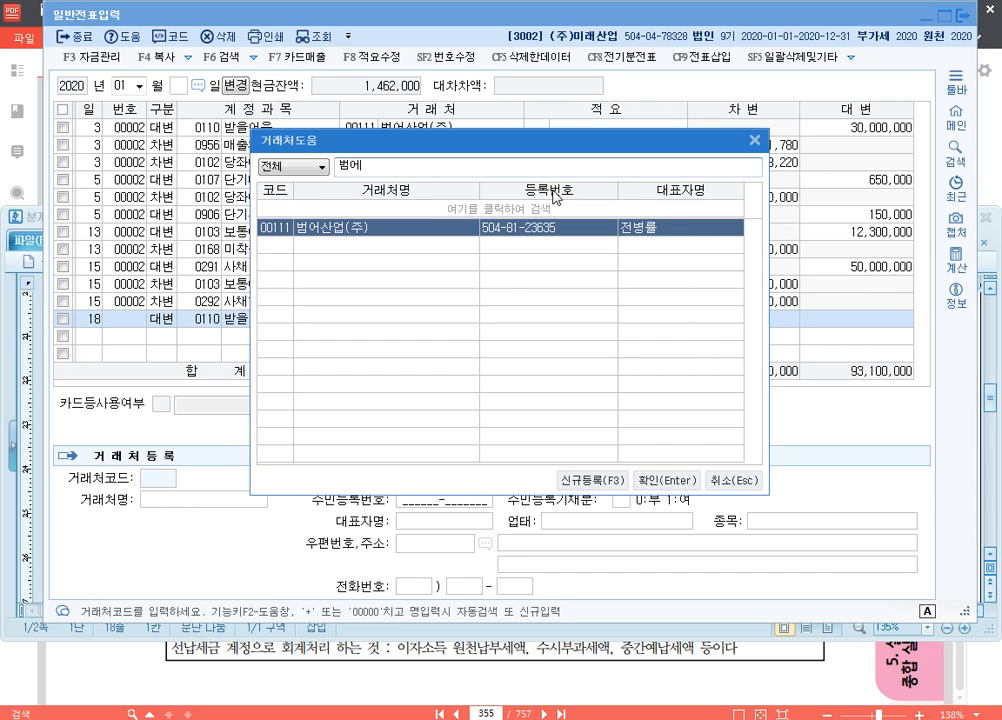
pyautogui.press('Return')
pyautogui.press('Return')
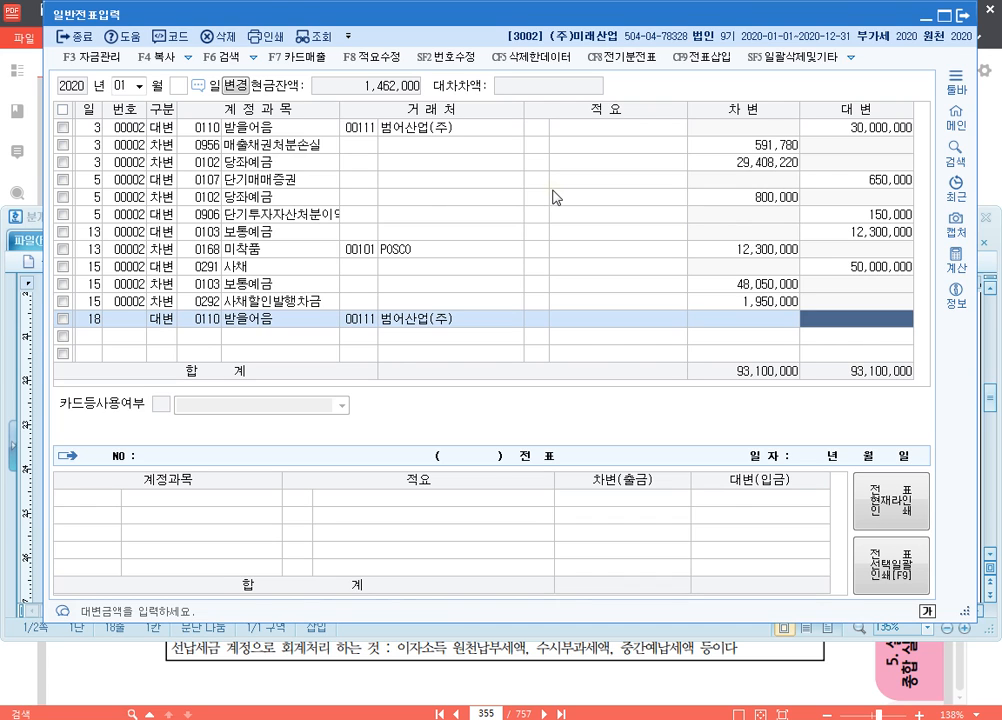
pyautogui.write('8000000')
pyautogui.press('Return')
# - Add a January 18 debit line for account 0101 현금 of 3,000,000
pyautogui.write('3')
pyautogui.press('Return')
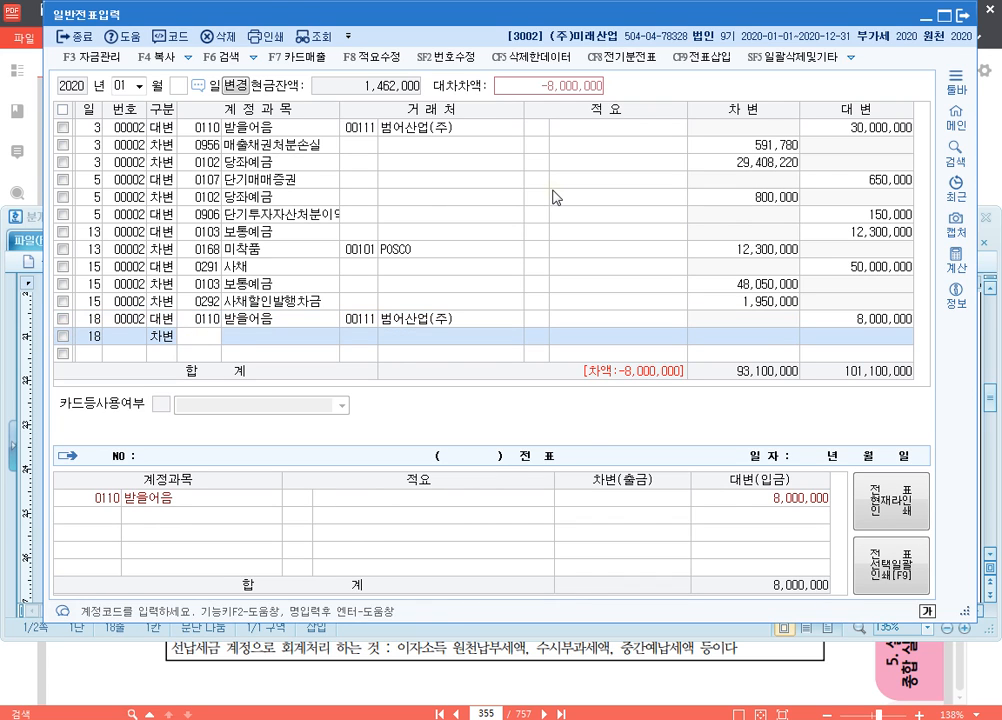
pyautogui.write('101')
pyautogui.press('Return')
pyautogui.press('Return')
pyautogui.press('Return')
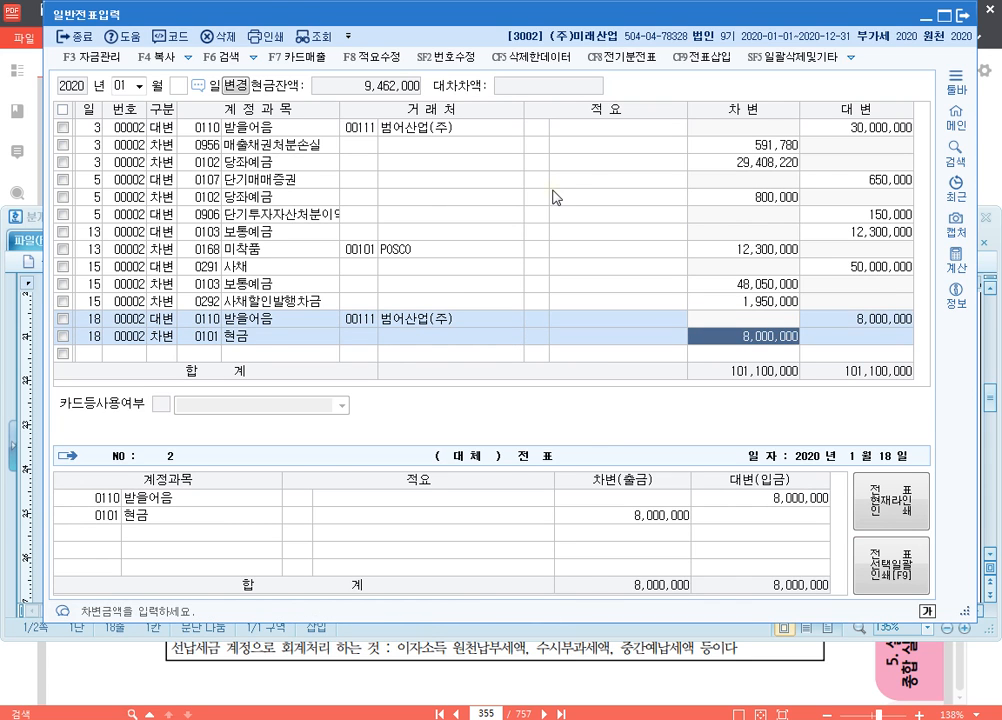
pyautogui.write('3000000')
pyautogui.press('Return')
# - Start another January 18 debit line for account 0110 받을어음
pyautogui.press('Return')
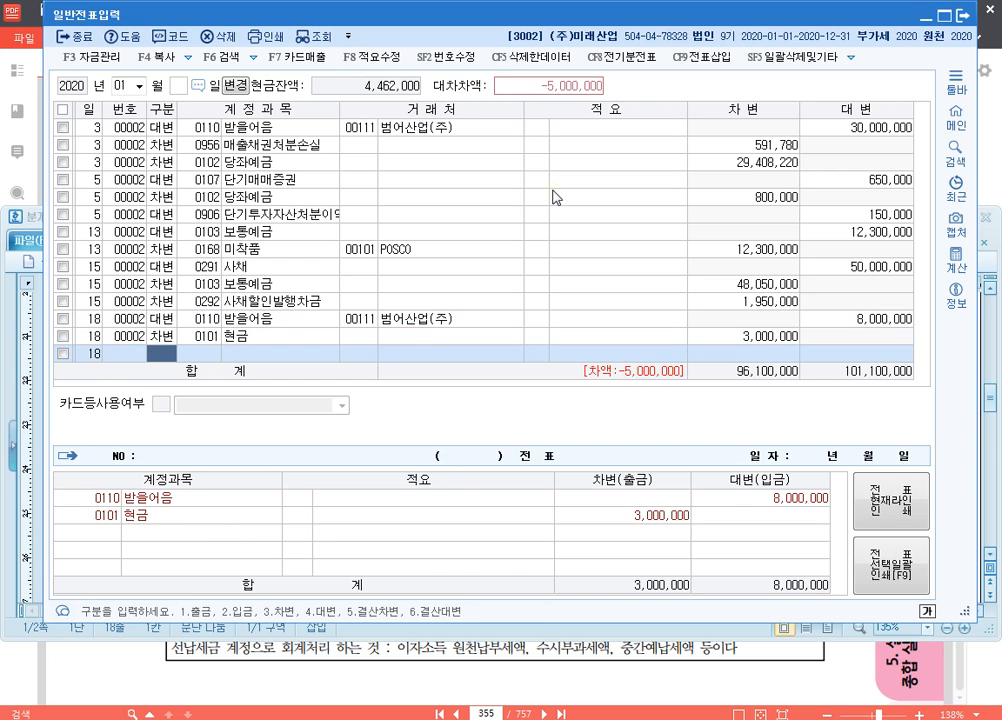
pyautogui.write('3')
pyautogui.press('Return')
pyautogui.write('110')
pyautogui.press('Return')
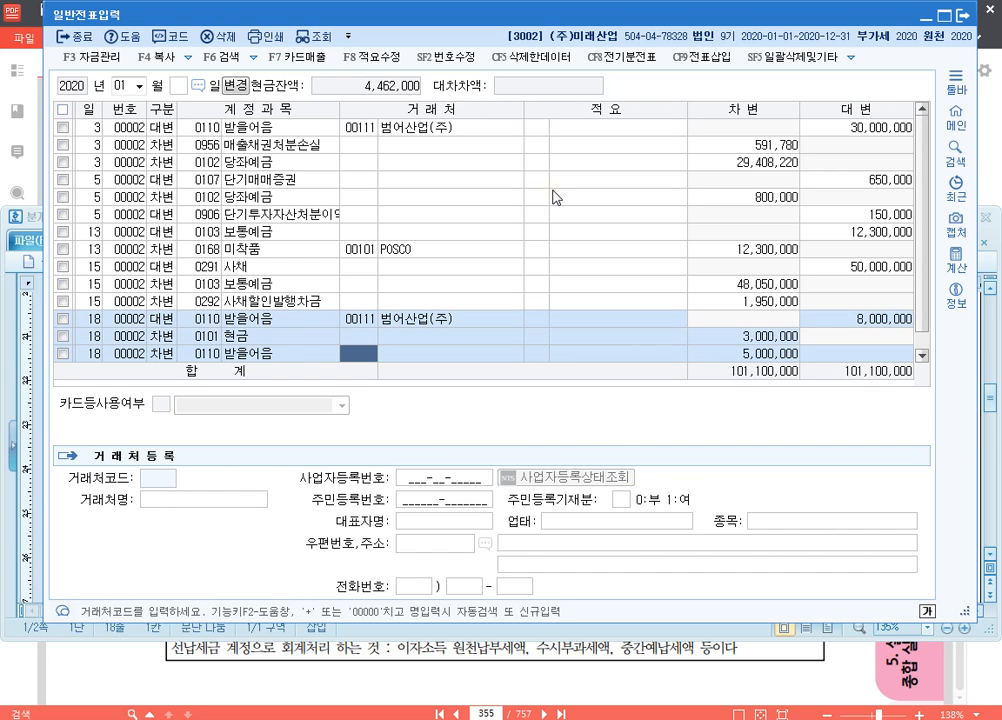
# - Assign trading partner 두산상사 to the 받을어음 debit line and set its amount to 4,000,000
pyautogui.write('두산')
pyautogui.press('Return')
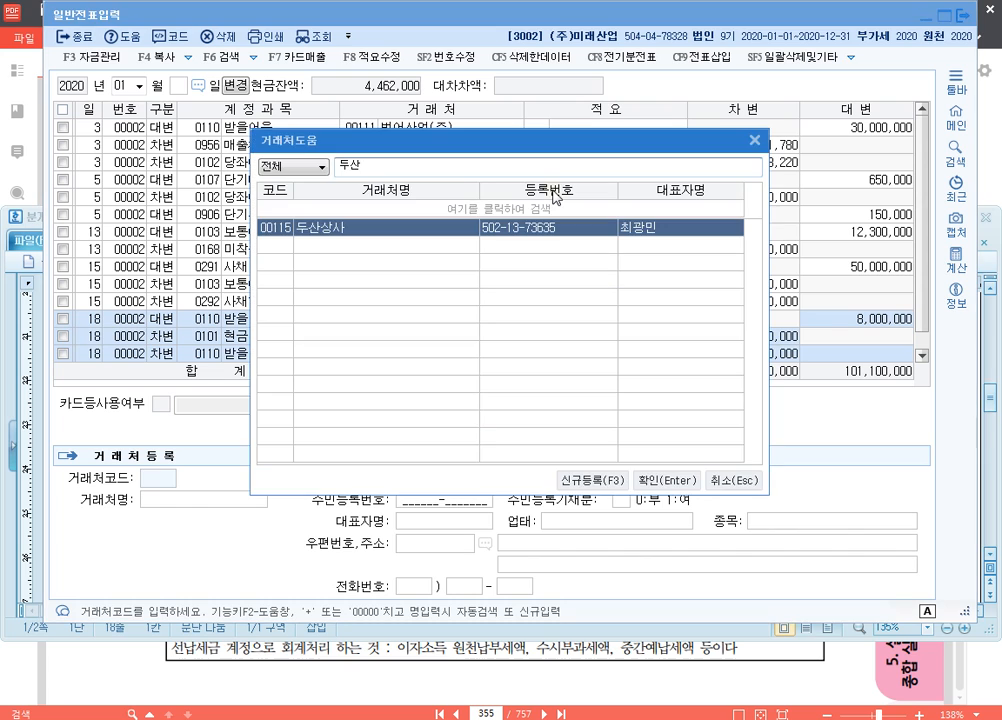
pyautogui.press('Return')
pyautogui.press('Return')
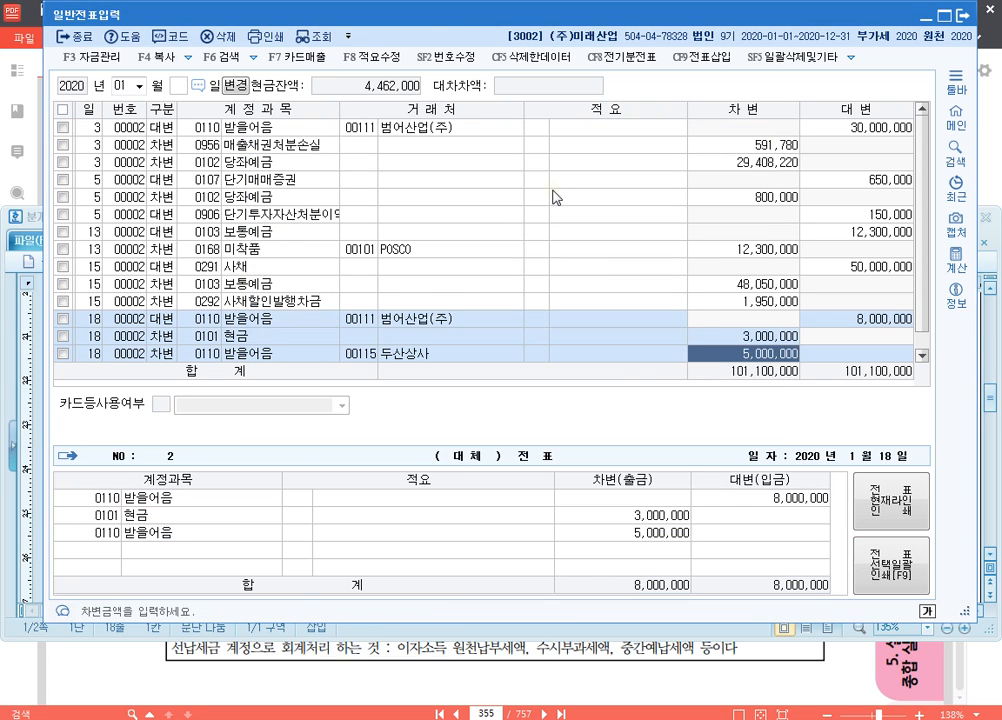
pyautogui.write('4000000')
pyautogui.press('Return')
# - Balance the January 18 voucher with a debit line for account 0103 보통예금 of 1,000,000, and make the voucher window taller
pyautogui.press('Return')
pyautogui.write('3')
pyautogui.press('Return')
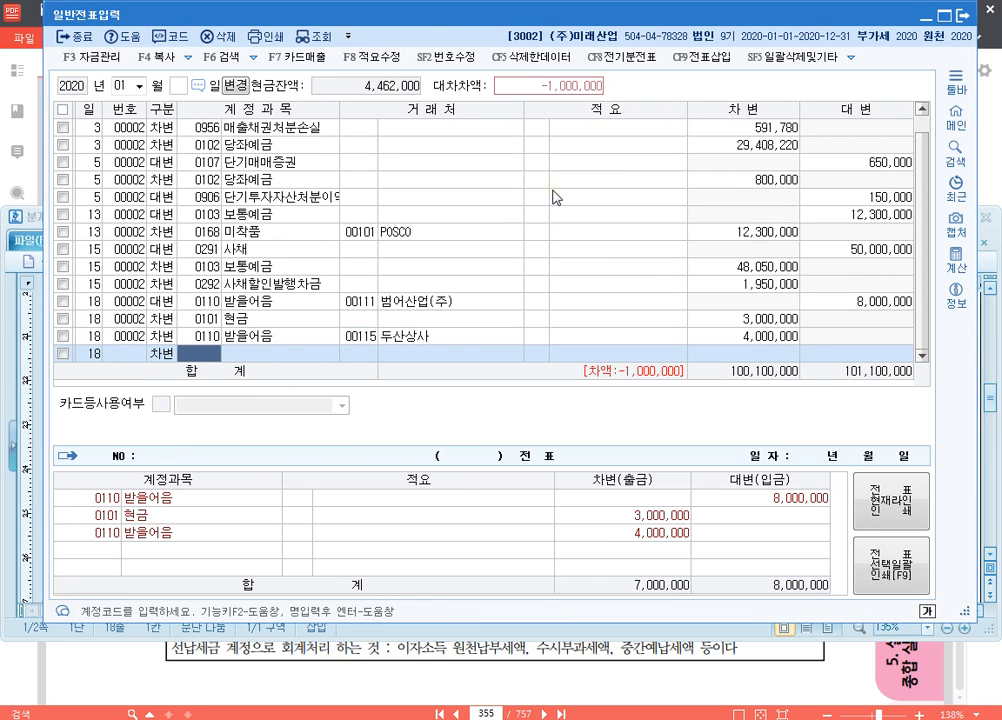
pyautogui.write('103')
pyautogui.press('Return')
pyautogui.press('Return')
pyautogui.press('Return')
pyautogui.press('Return')
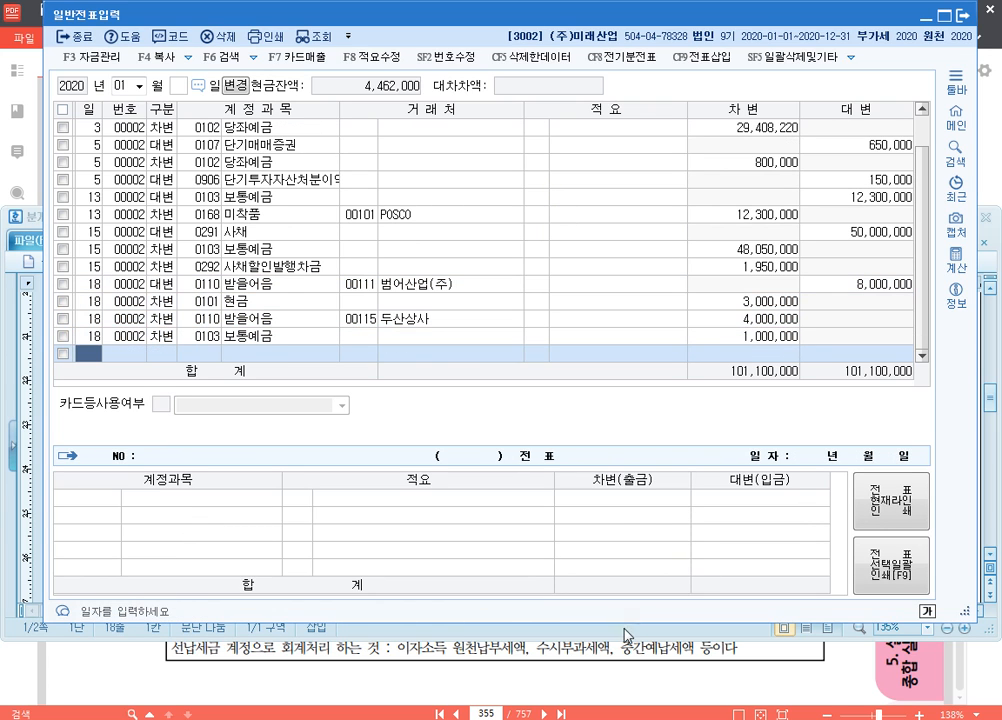
pyautogui.moveTo(626, 621); pyautogui.dragTo(623, 655)
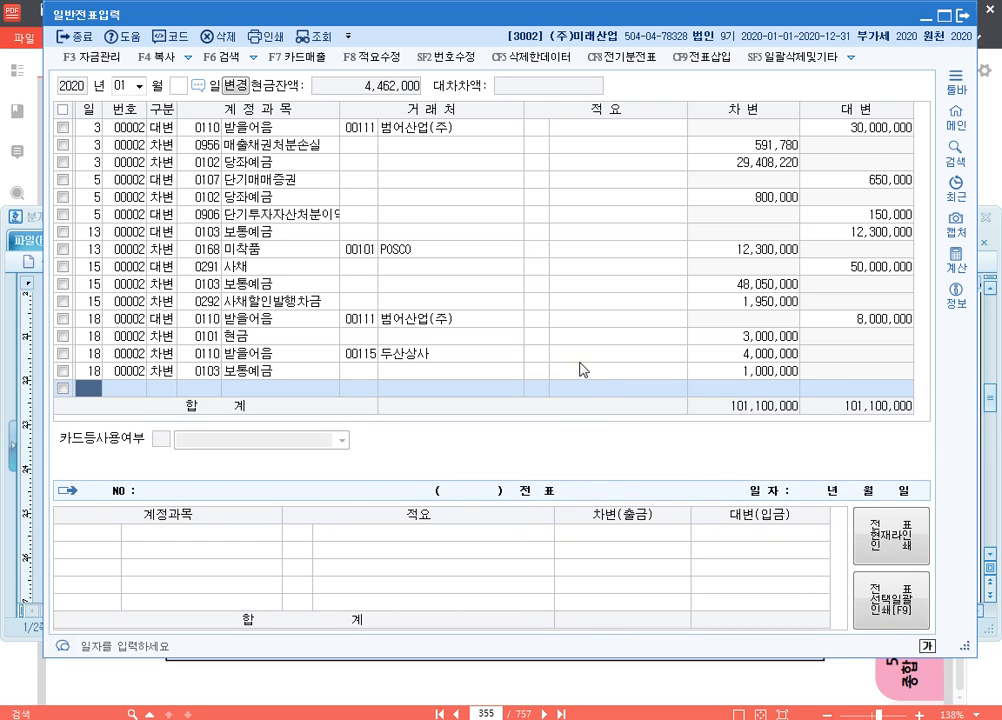
# - Switch to the textbook PDF and read problem [6] for February 2
pyautogui.hotkey('alt', 'Tab')
pyautogui.scroll(-3, 494, 293)
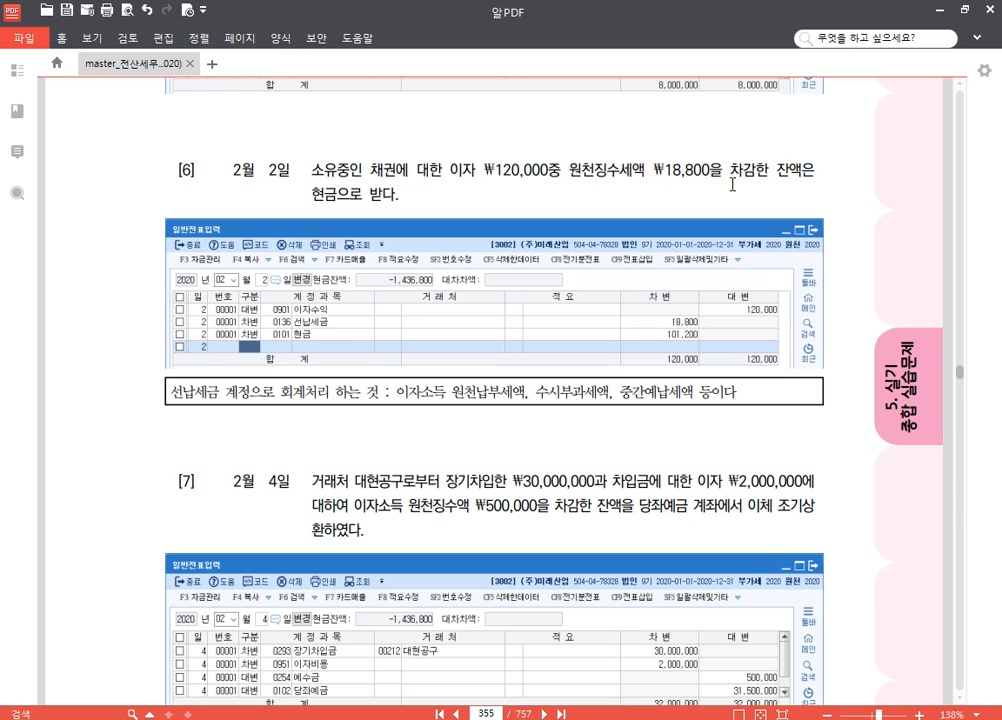
pyautogui.scroll(-1, 528, 172)
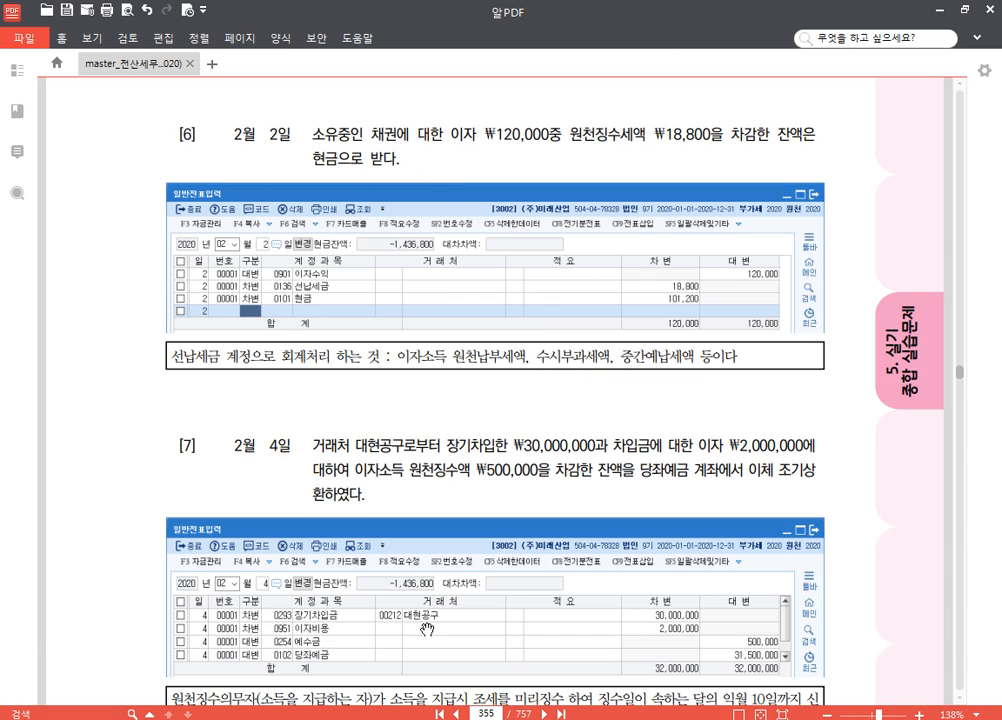
# - Switch to 분개용.hwp, insert a blank (차)/(대) entry form below the last entry, and push it onto the next page
pyautogui.hotkey('alt', 'Tab')
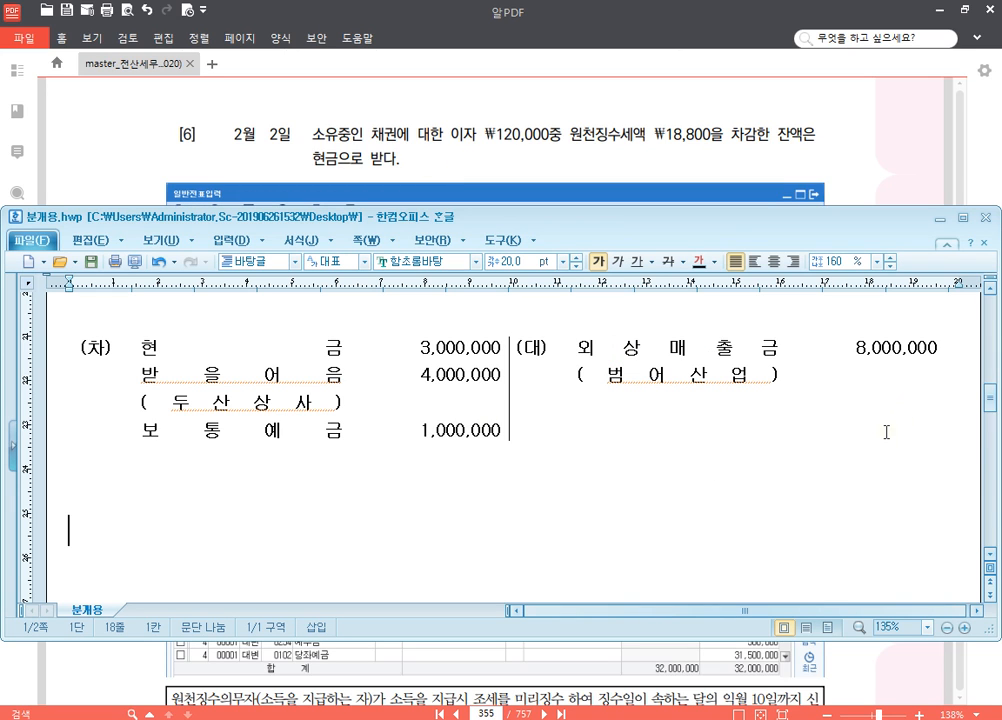
pyautogui.write('(차)\t(대)')
pyautogui.scroll(-3, 886, 432)
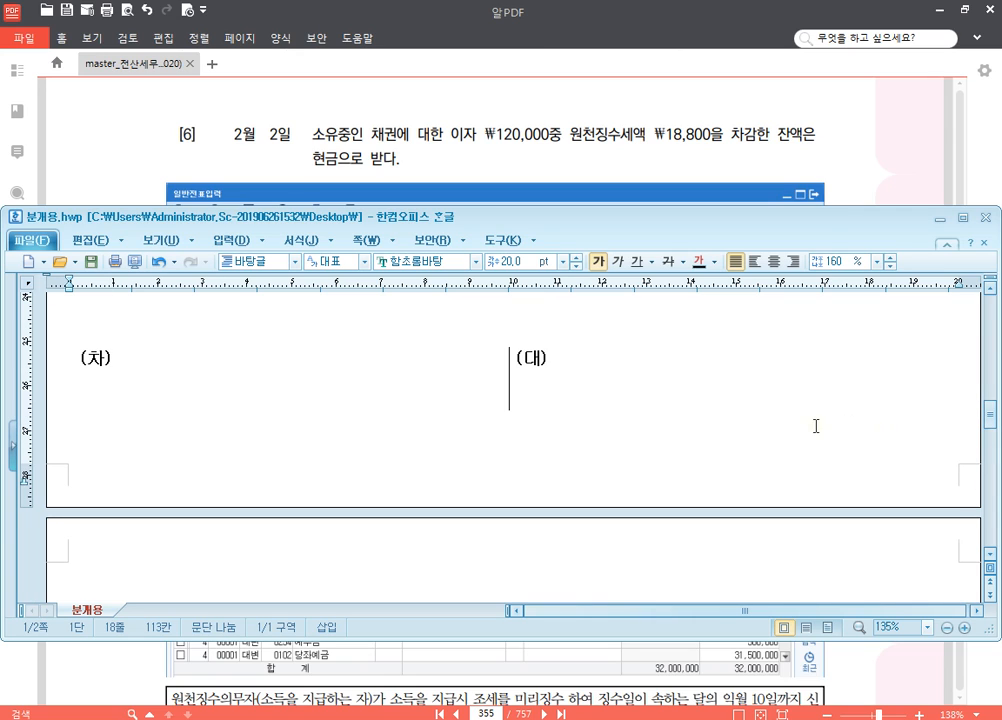
pyautogui.click(564, 322)
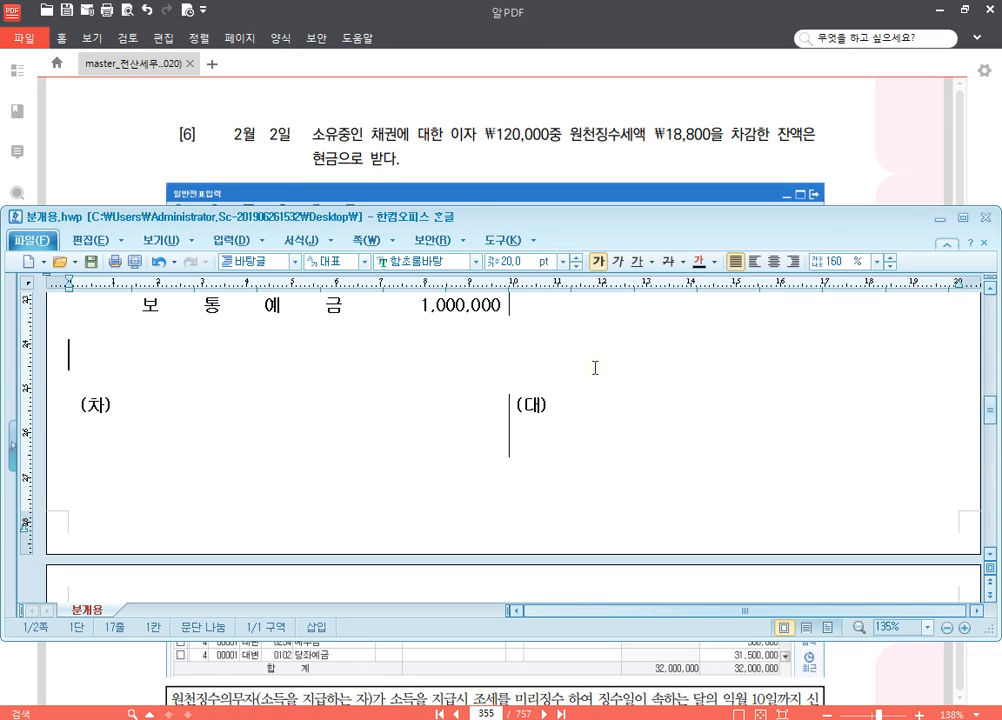
pyautogui.press('Return')
pyautogui.scroll(-6, 608, 365)
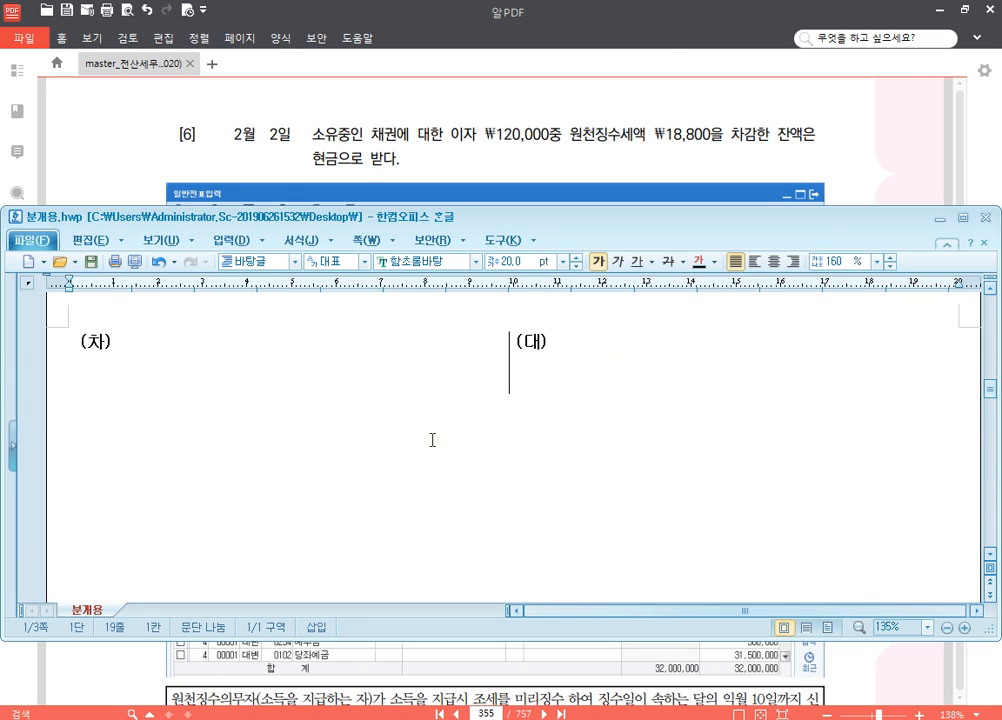
# - Write the note "비용 - 차변 , 수익 - 대변 =>" under the blank entry form and continue it with the text after the arrow
pyautogui.click(477, 451)
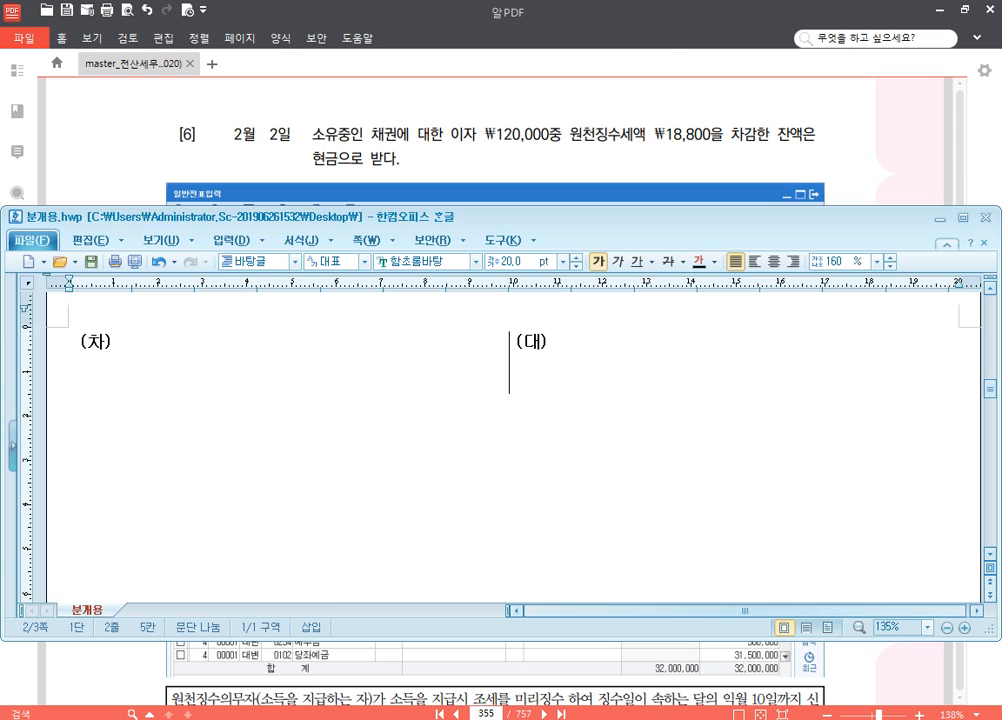
pyautogui.write('비용 ')
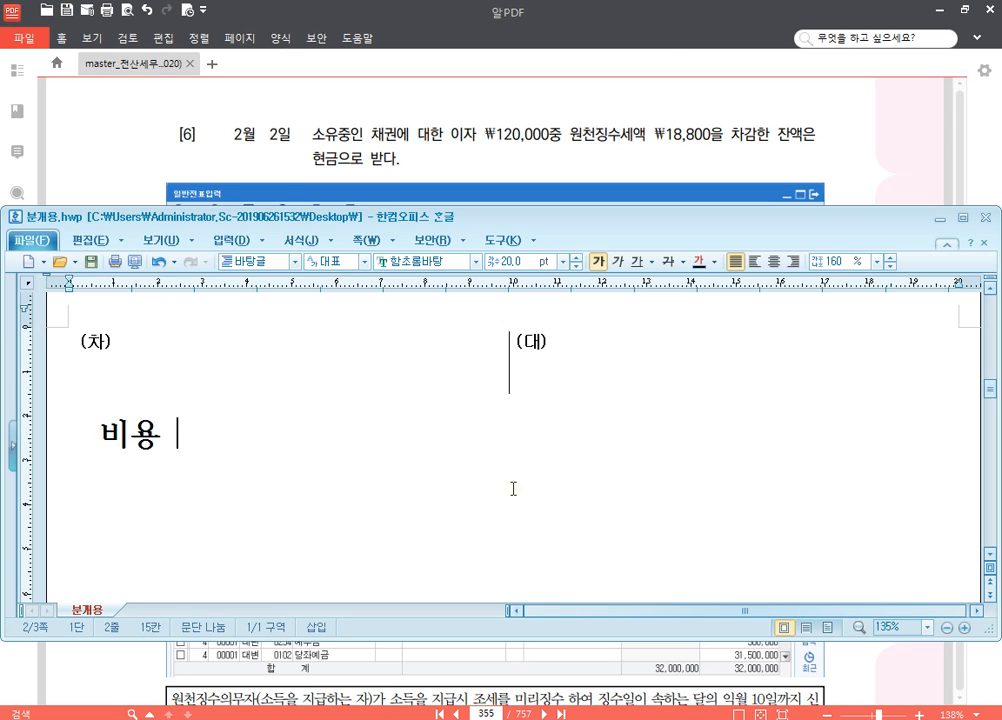
pyautogui.write('- 차변 ,')
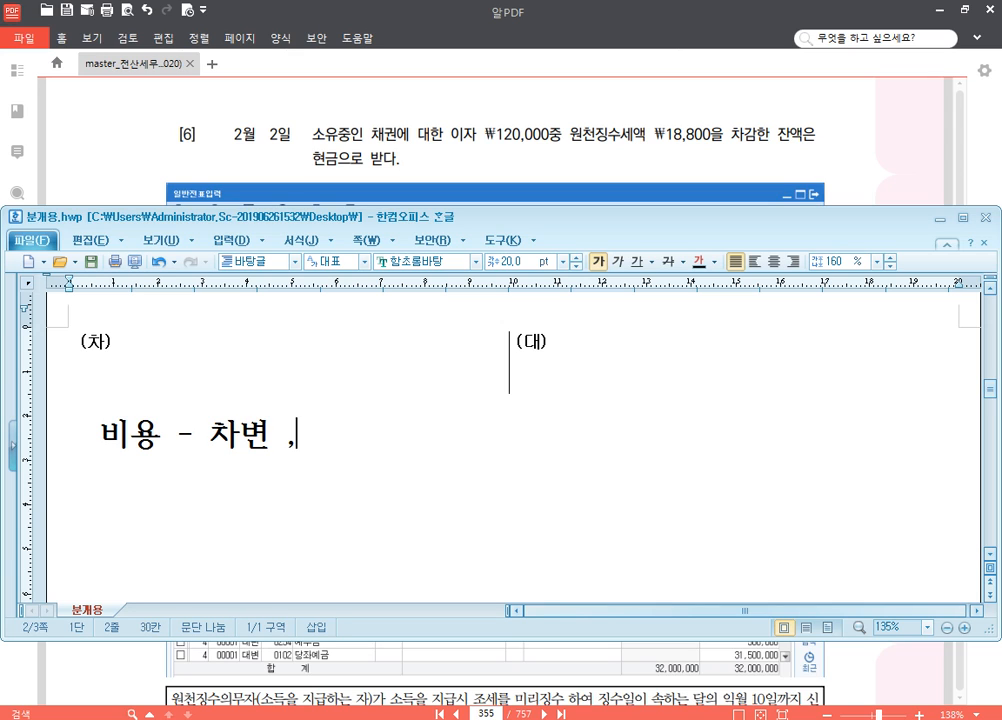
pyautogui.write(' 수익 - 대벼')
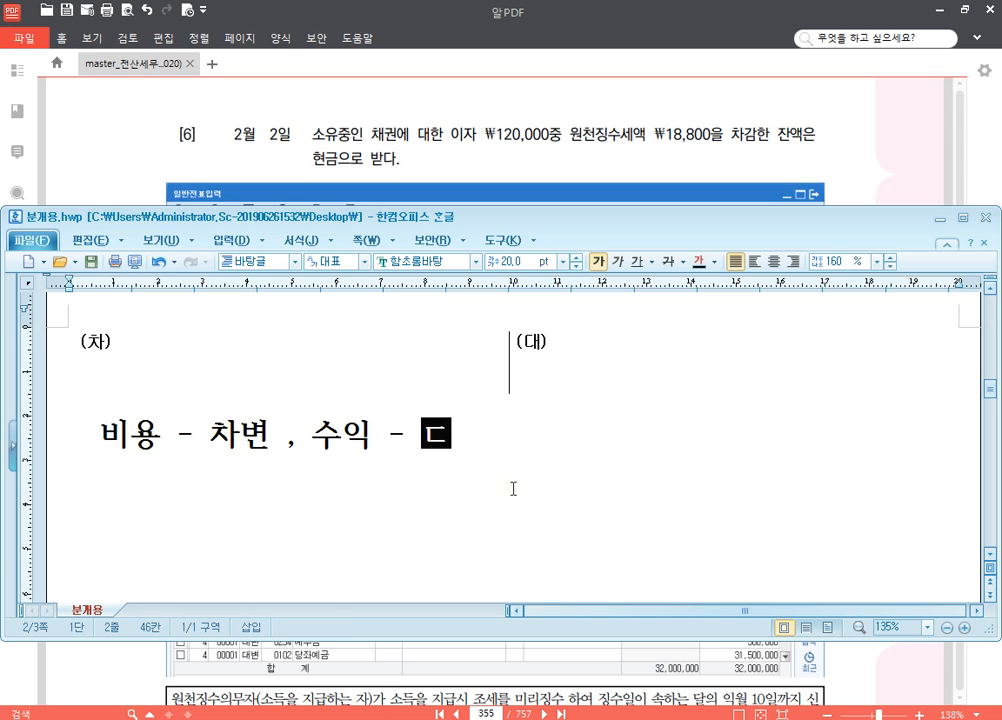
pyautogui.write('ㄴ')
pyautogui.write('=>')
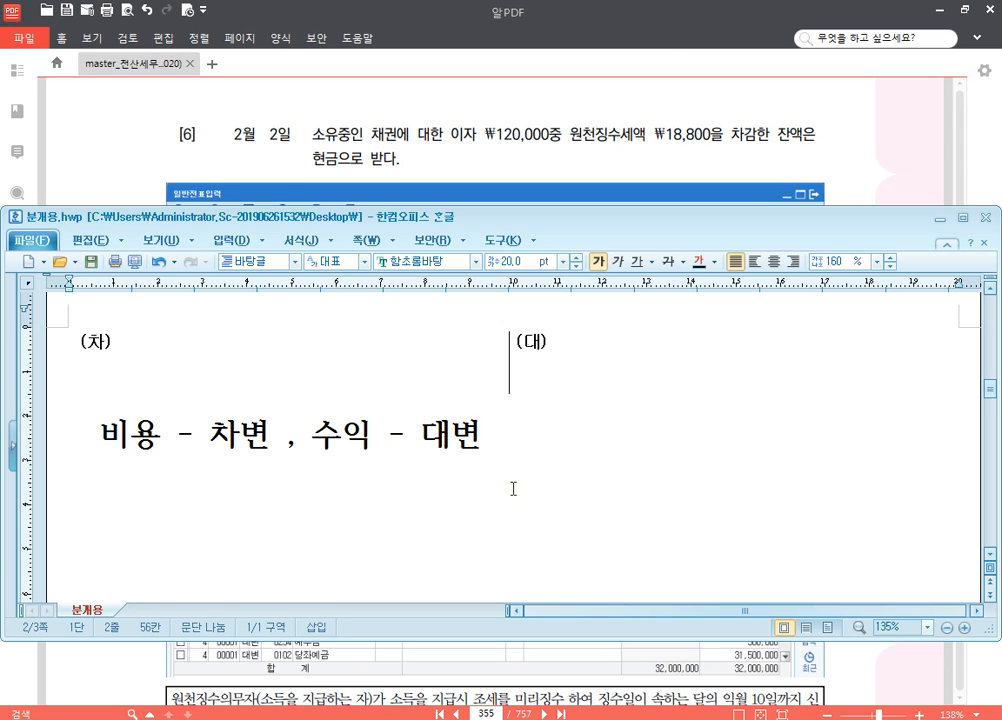
pyautogui.write(' 수')
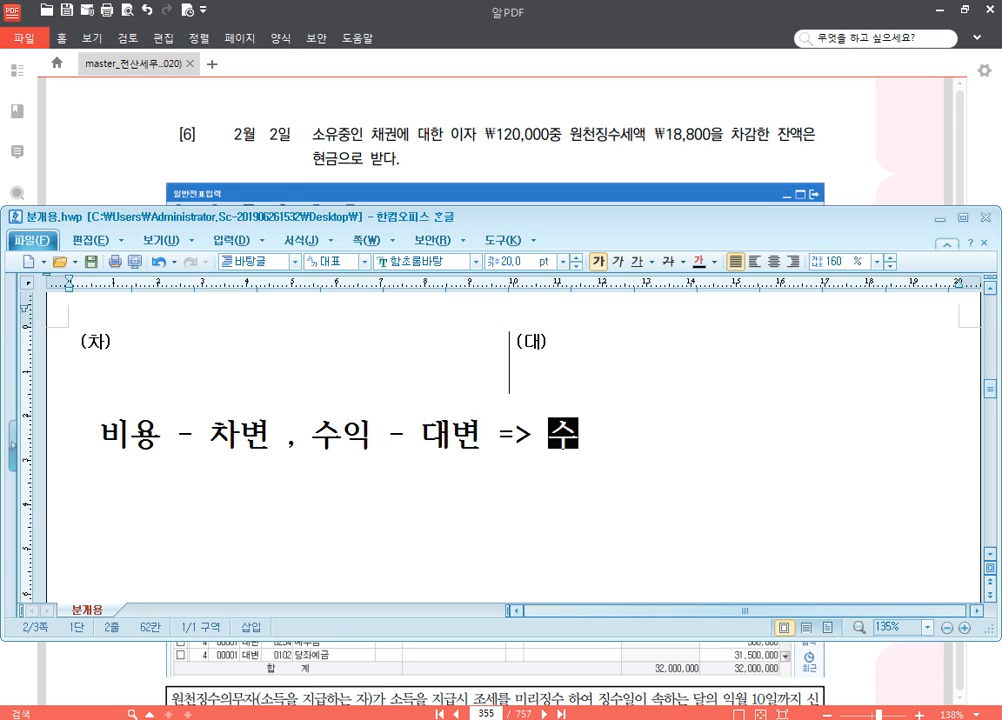
# - Complete the note after the arrow so that it reads "수익,비용 무조건 전액"
pyautogui.write('익,비용 무조건 전액')
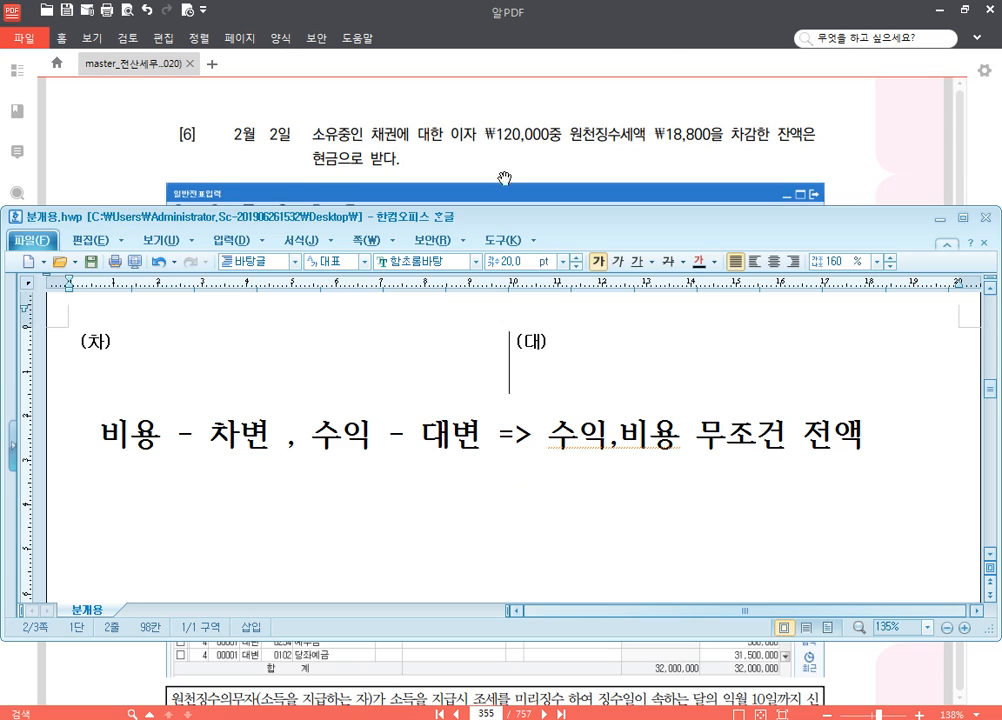
pyautogui.hotkey('shift', 'Left')
# - Enter 현금 as the debit account and 이자수익 with 120,000 as the credit side of the journal entry
pyautogui.click(244, 365)
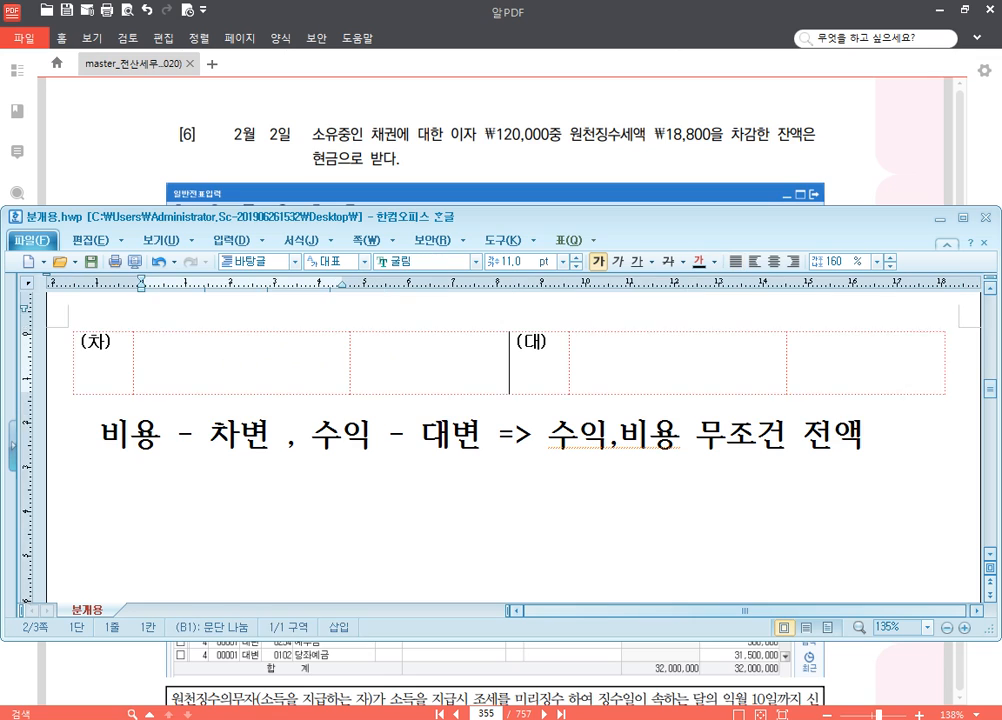
pyautogui.write('현금')
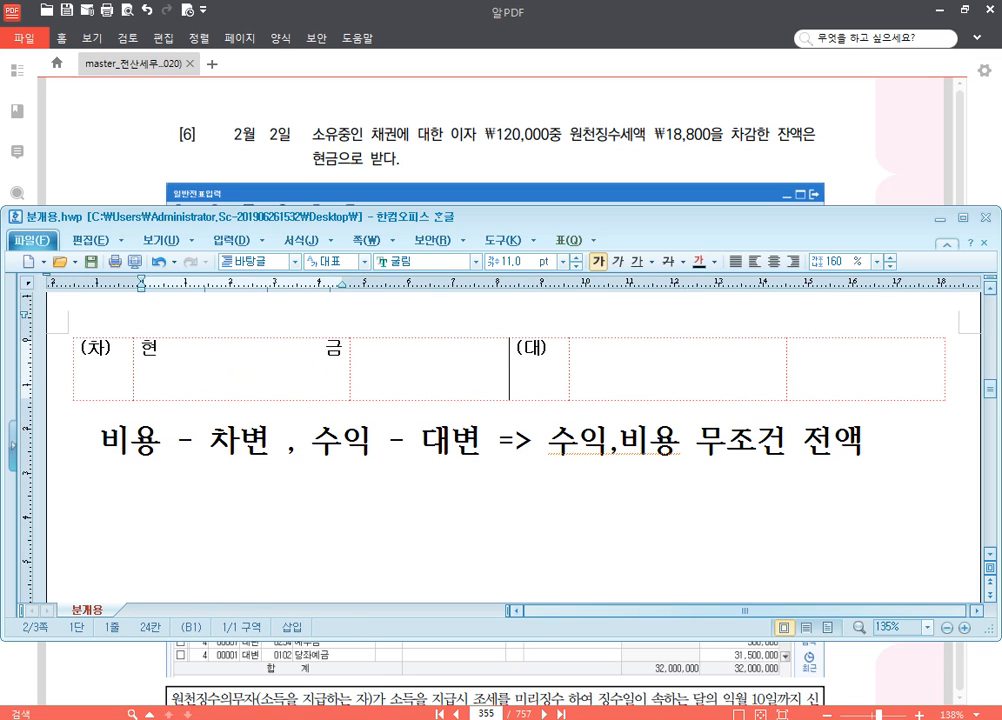
pyautogui.click(687, 362)
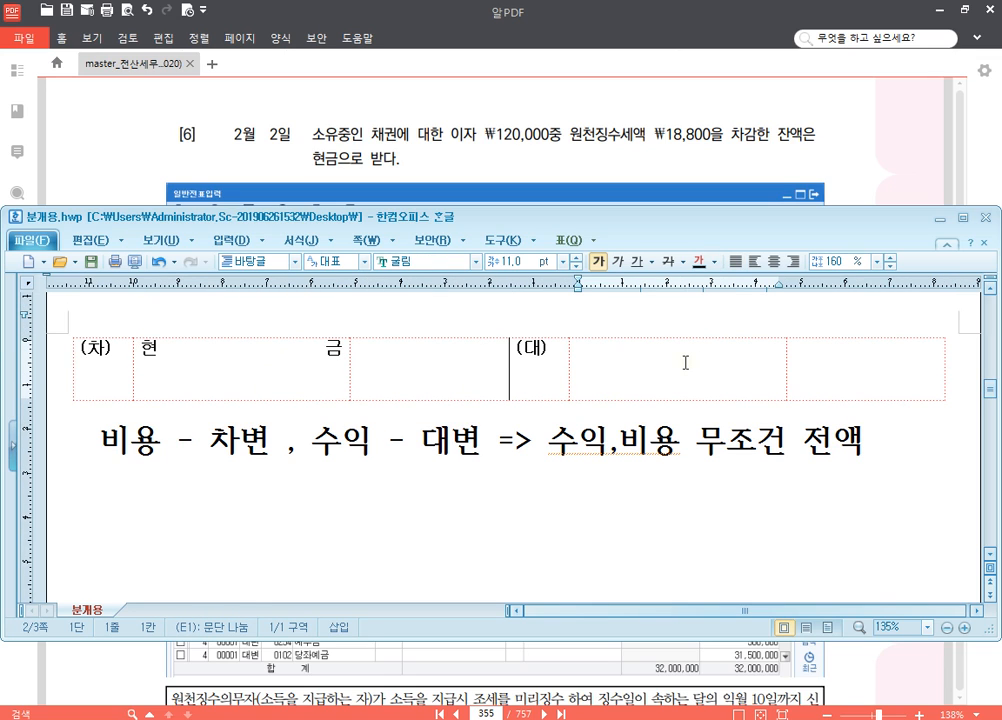
pyautogui.write('이자수익')
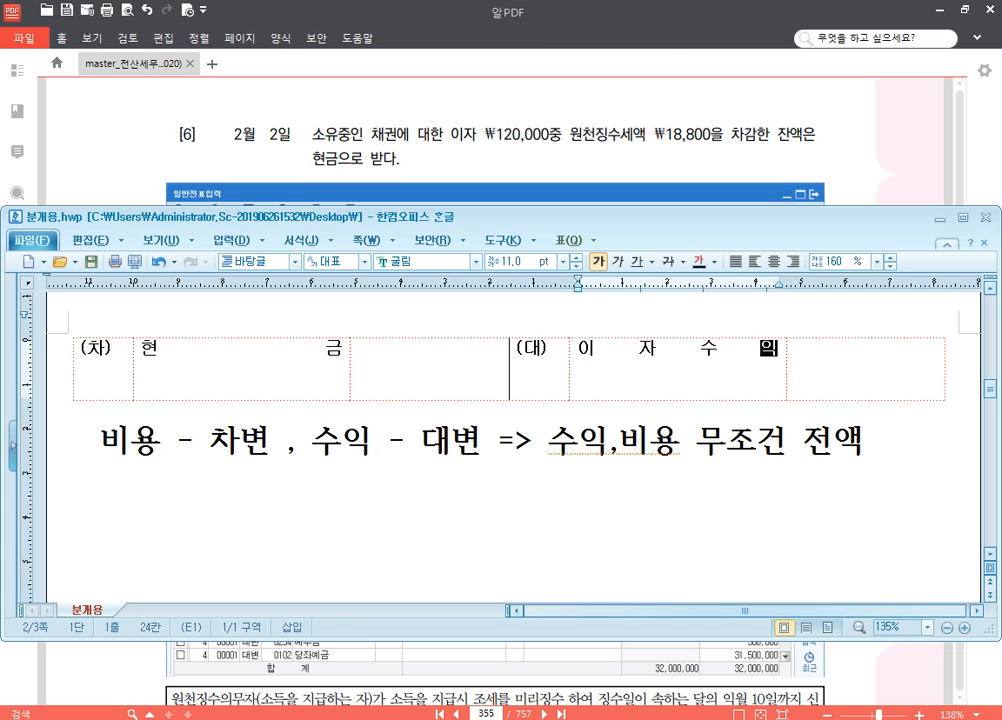
pyautogui.press('Tab')
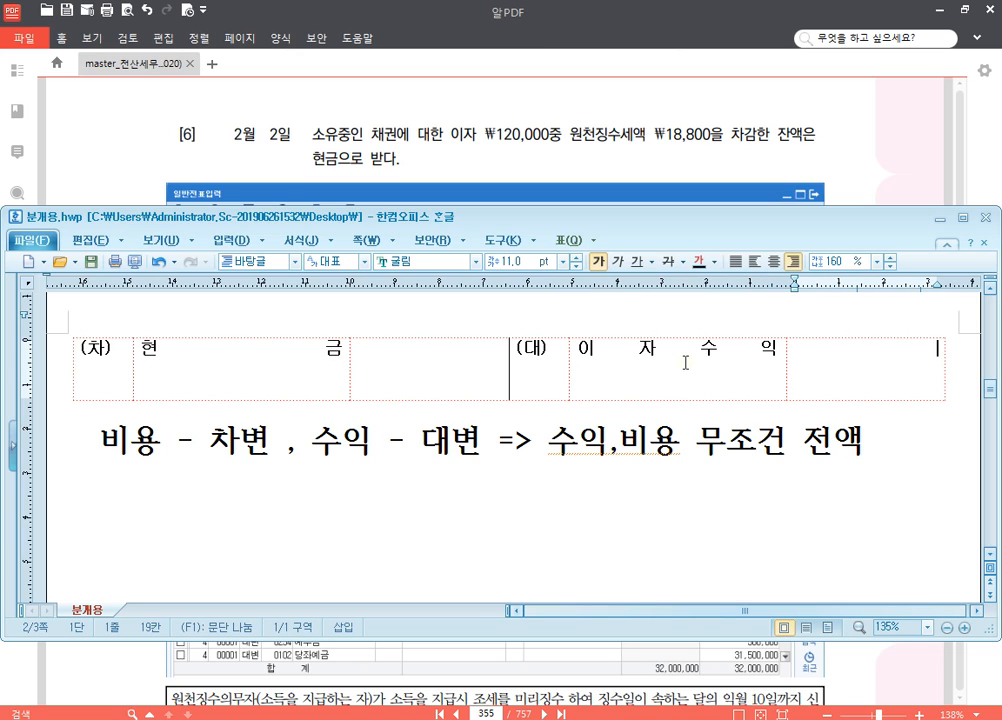
pyautogui.write('120,000')
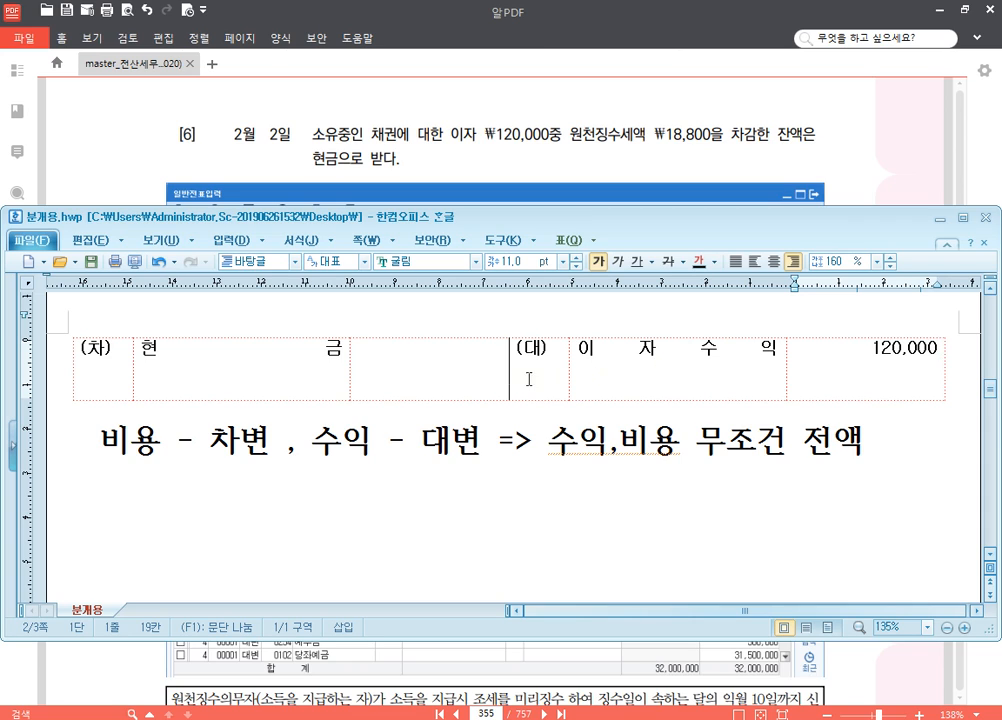
# - Enter the debit amounts, 101,200 on the 현금 line and 18,800 on the line below
pyautogui.click(496, 364)
pyautogui.press('Return')
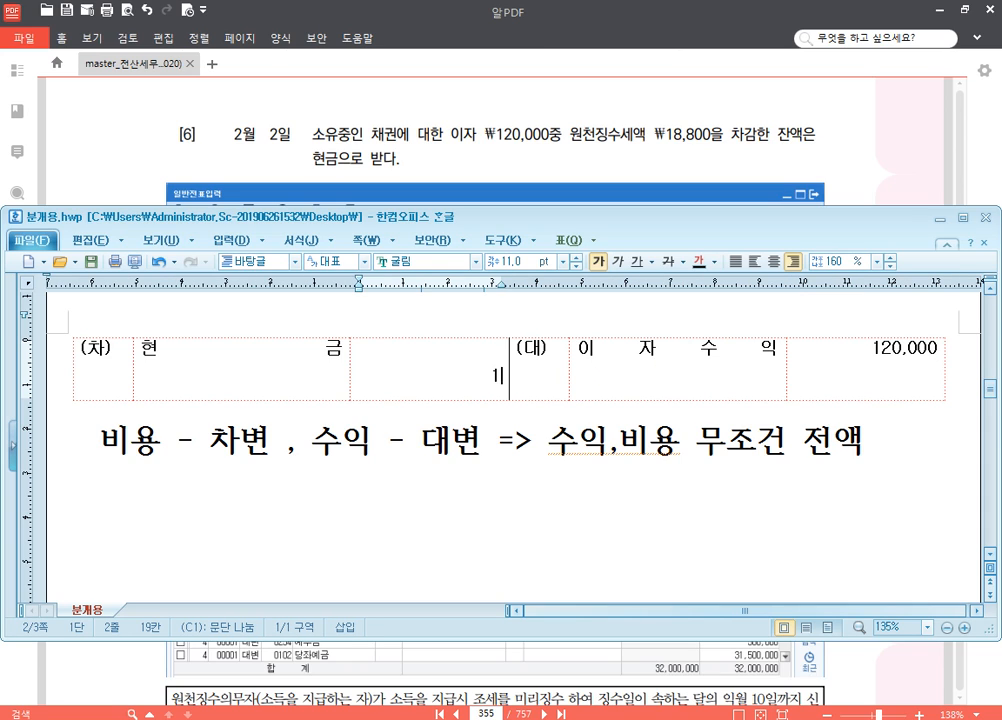
pyautogui.write('18,800')
pyautogui.click(501, 348)
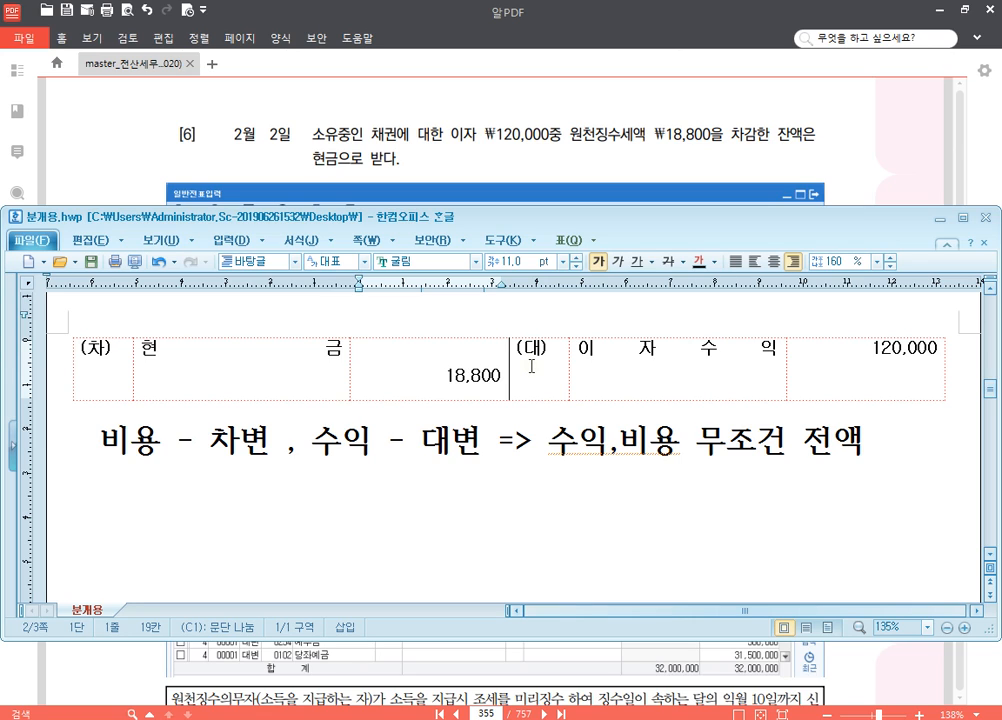
pyautogui.write('101,200')
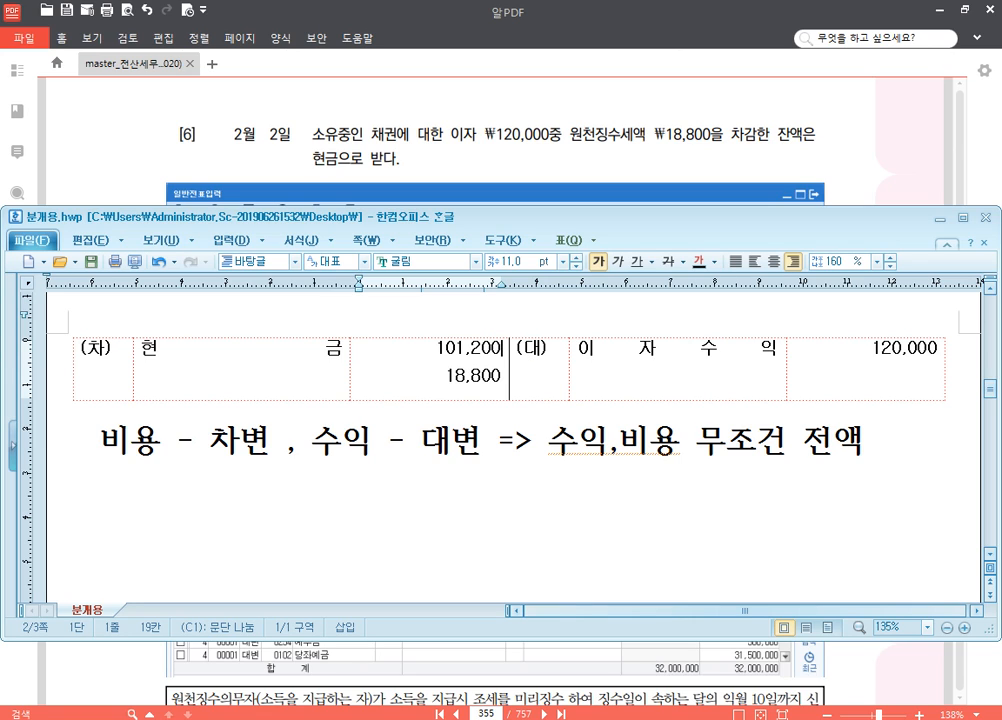
# - Add 선납세금 as the second debit account, under 현금
pyautogui.press('Home')
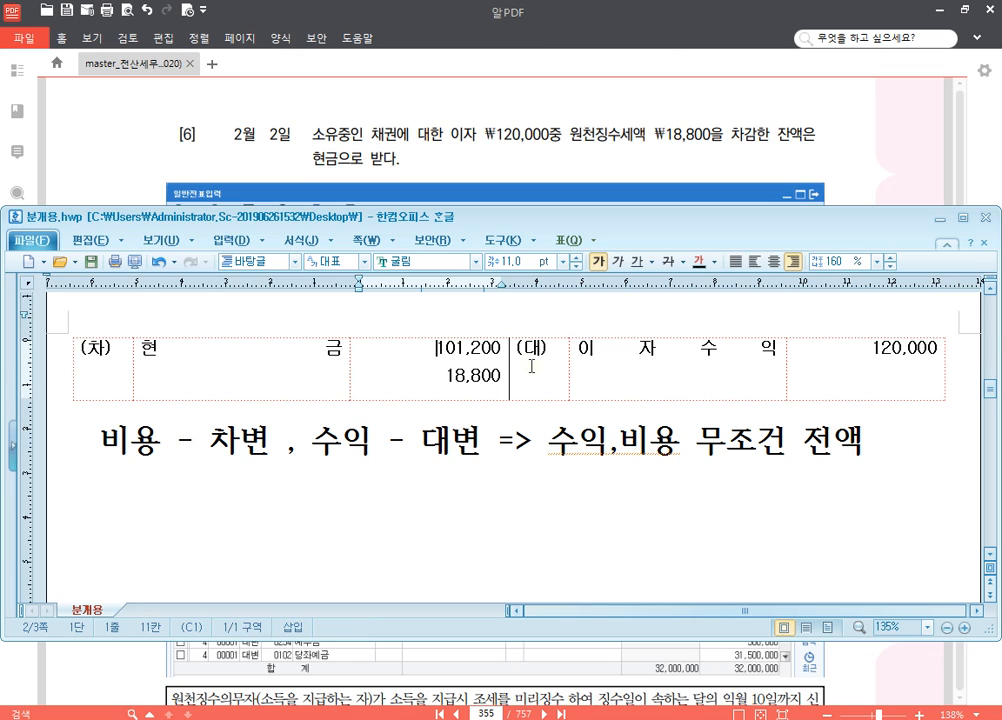
pyautogui.press('Left')
pyautogui.press('Return')
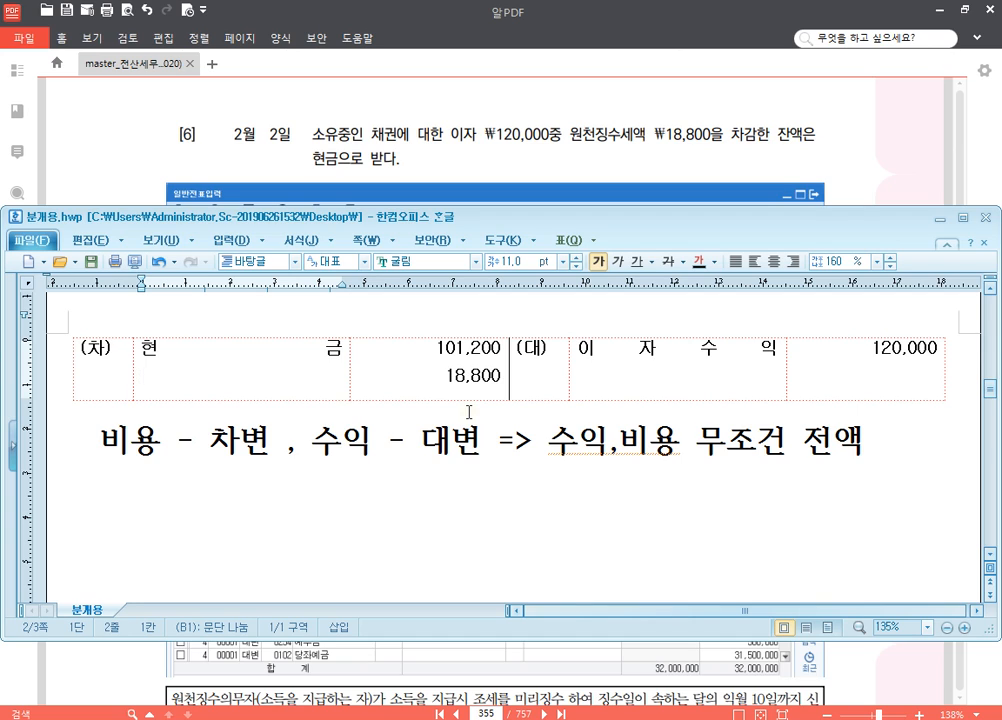
pyautogui.write('선납세')
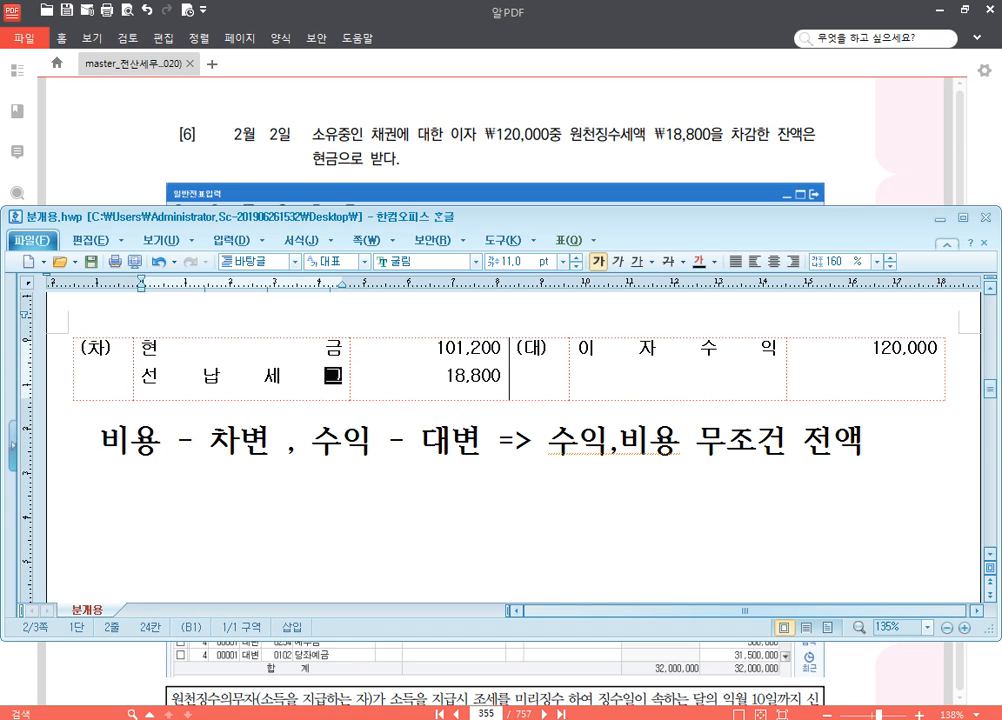
pyautogui.write('금')
# - Add a new note line under the existing one reading "원천징수액 - 자산으로 처리하시오 => 선납세금"
pyautogui.click(869, 442)
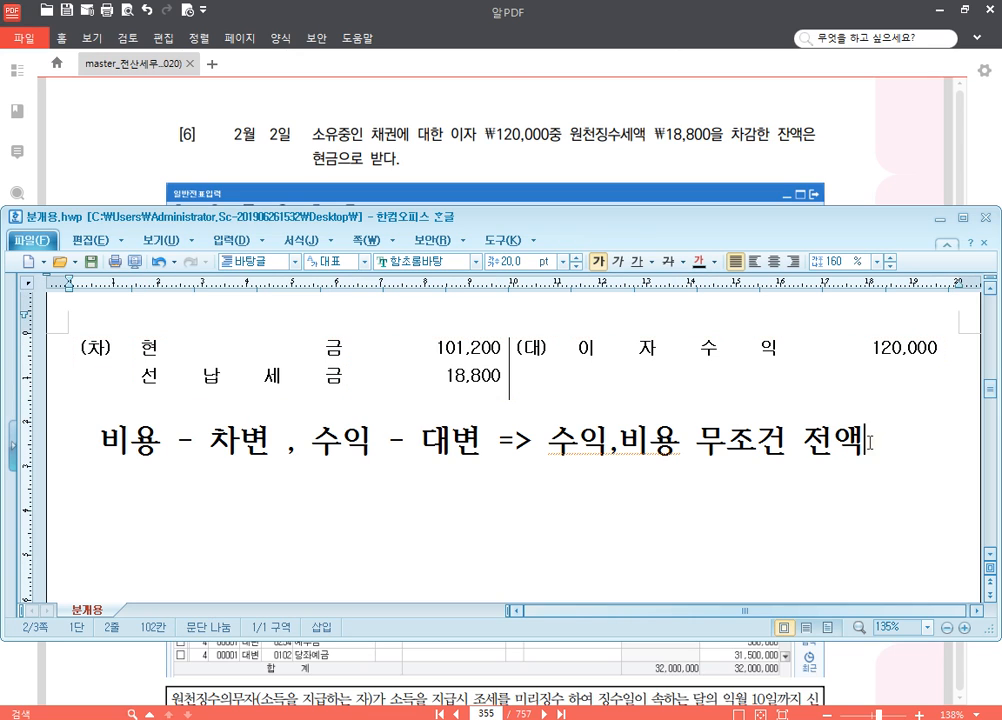
pyautogui.press('Return')
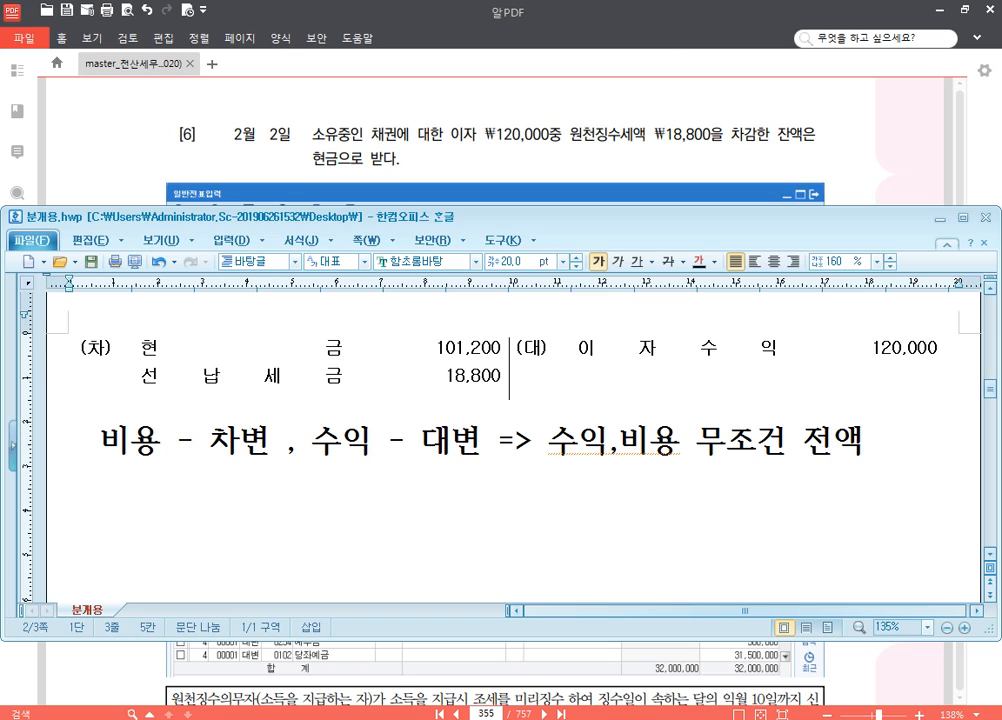
pyautogui.write('원천징')
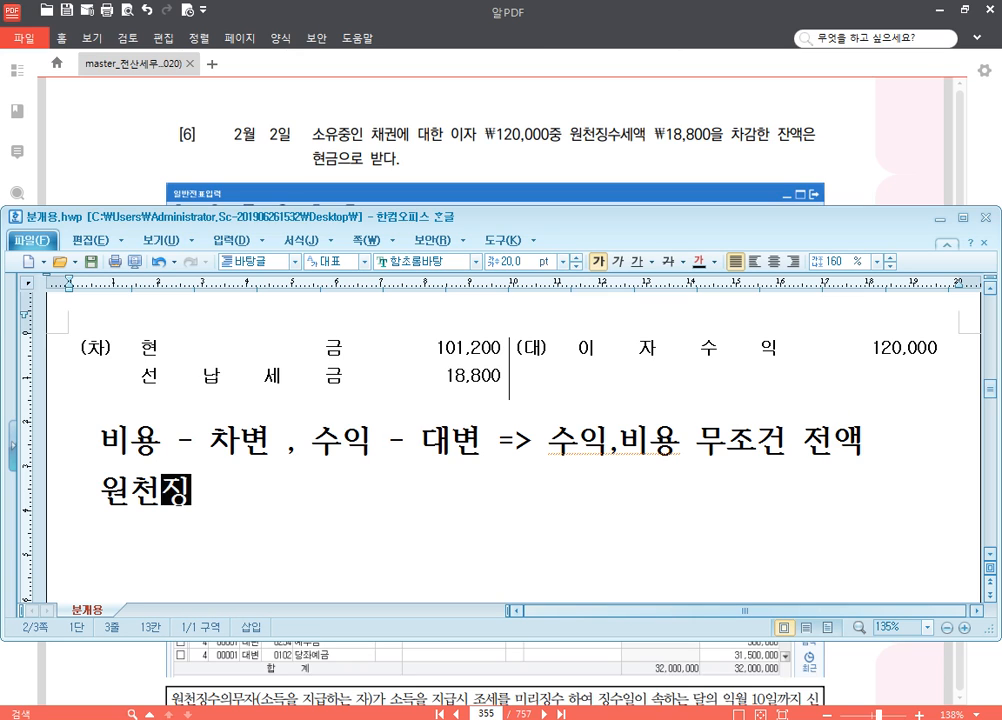
pyautogui.write('숭액')
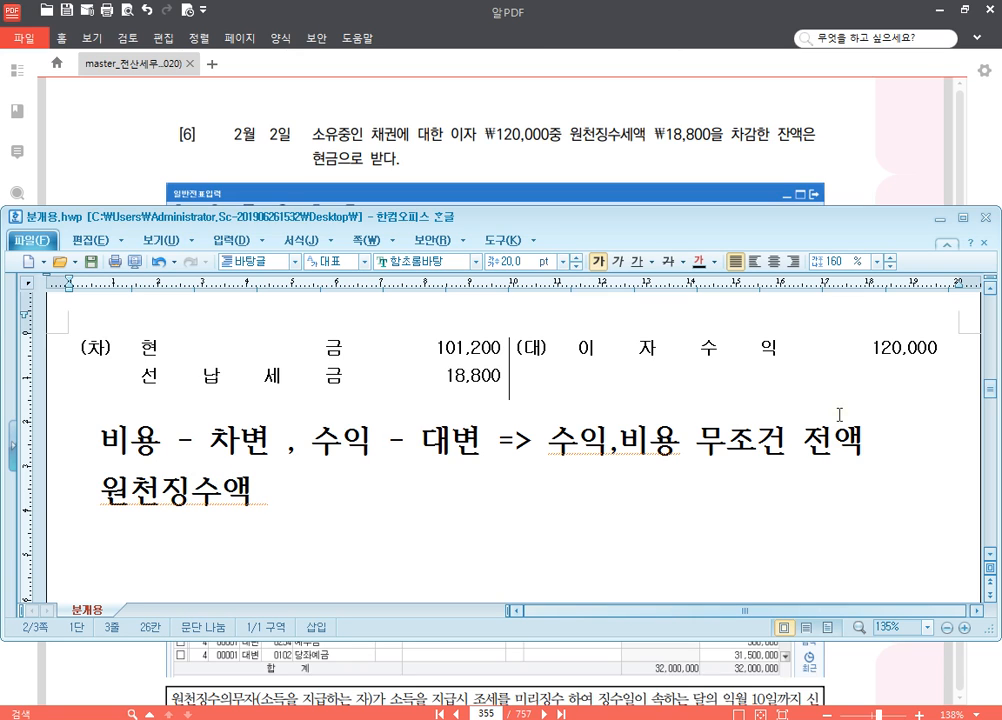
pyautogui.write(' - 자산으로 처')
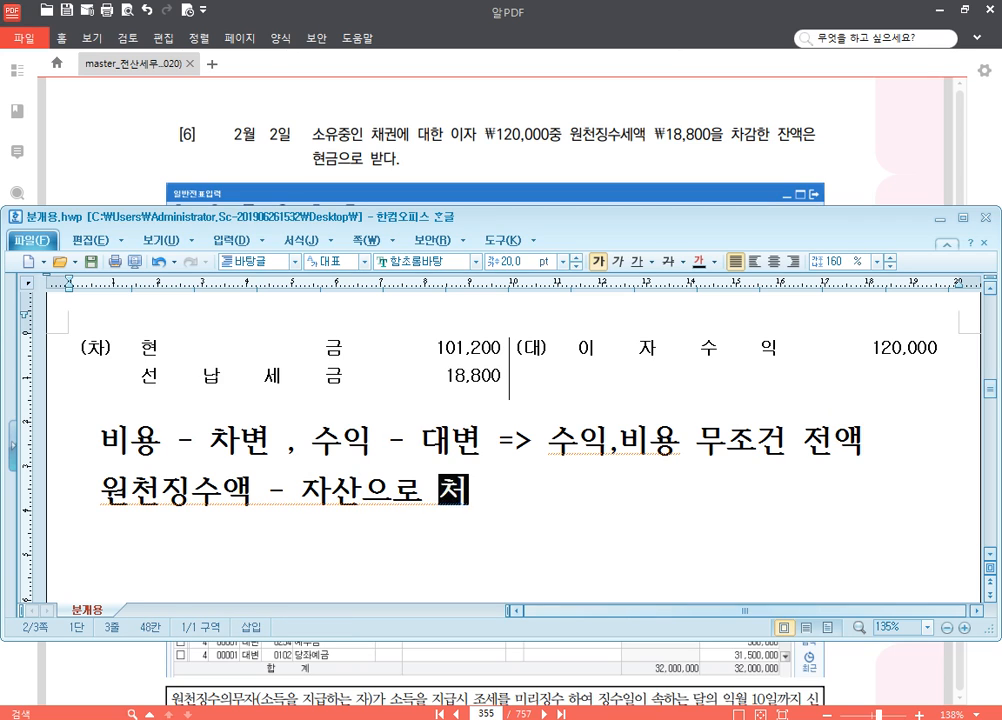
pyautogui.write('리하시')
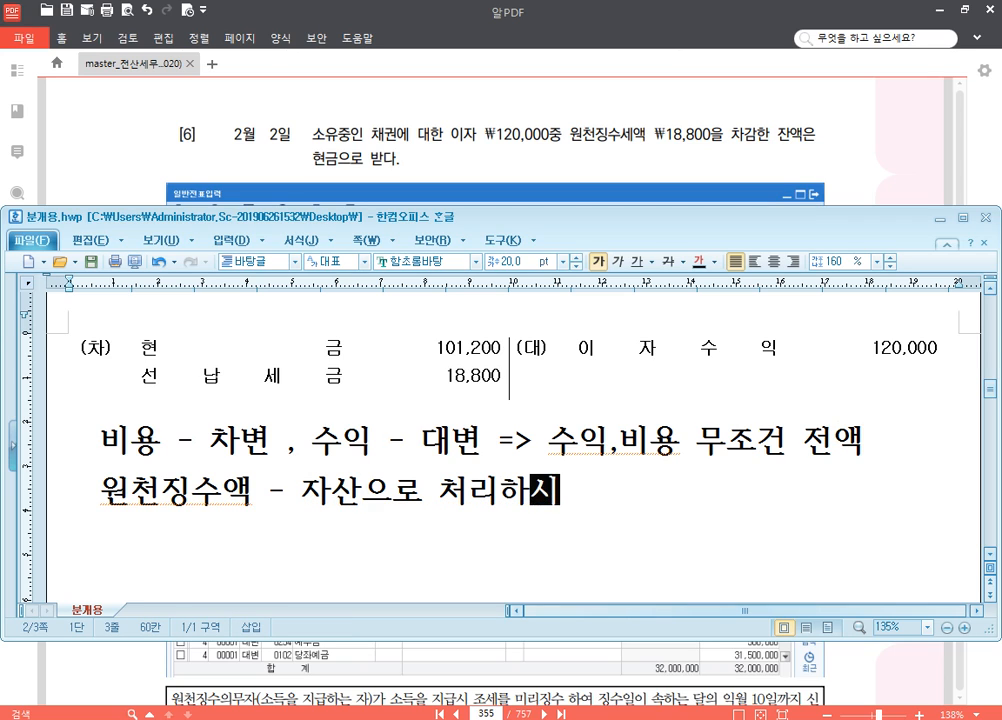
pyautogui.write('오')
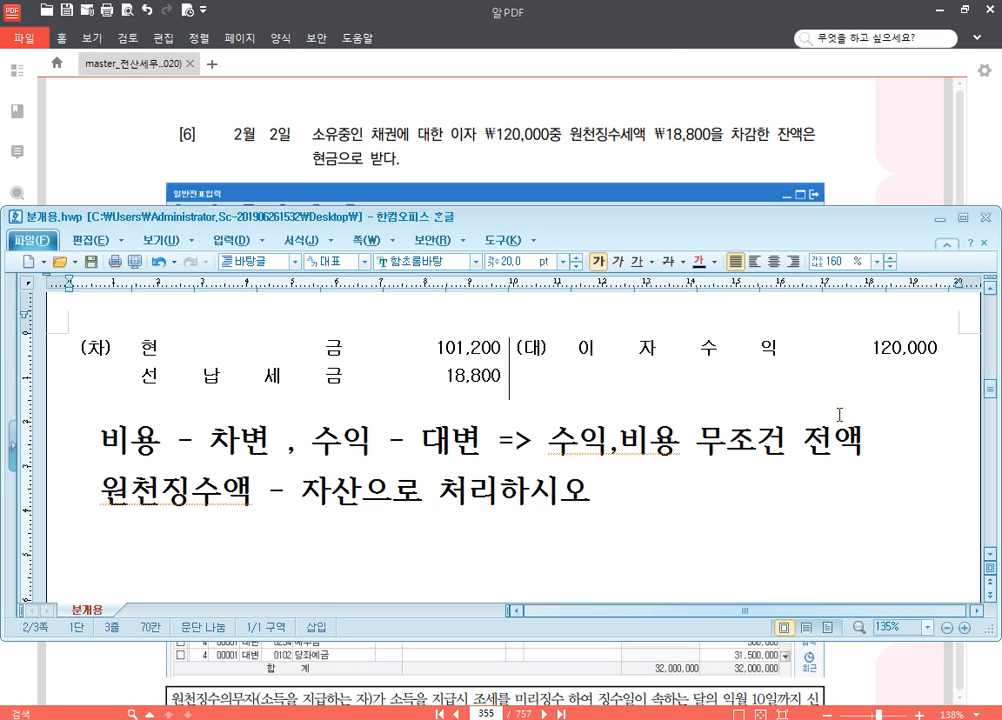
pyautogui.write(' => ')
pyautogui.write('선납세금')
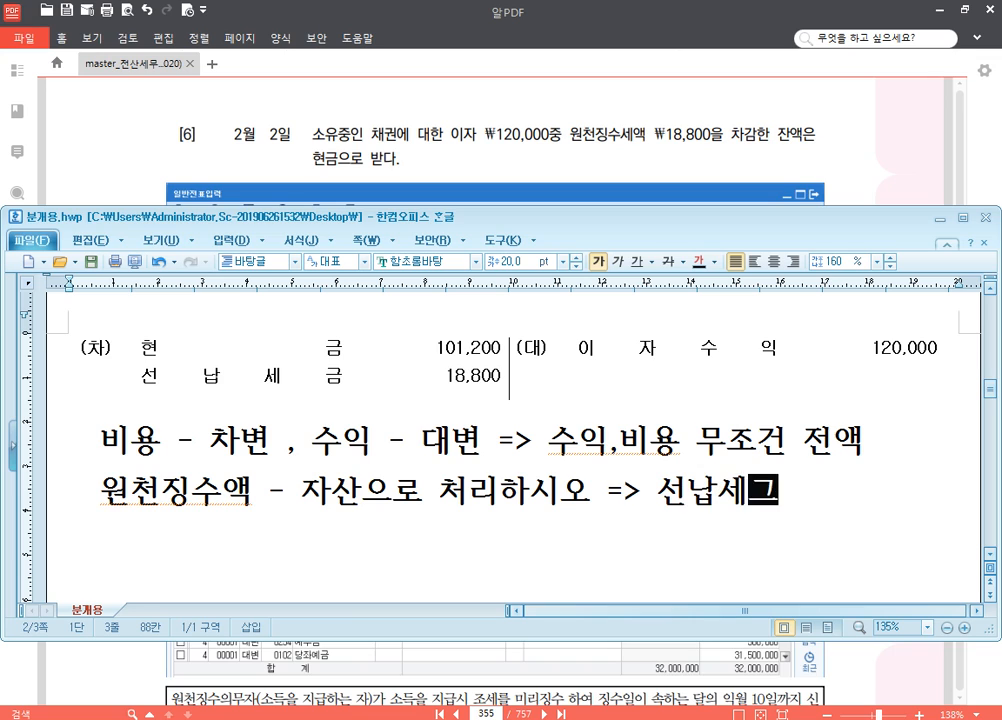
pyautogui.hotkey('shift', 'Left')
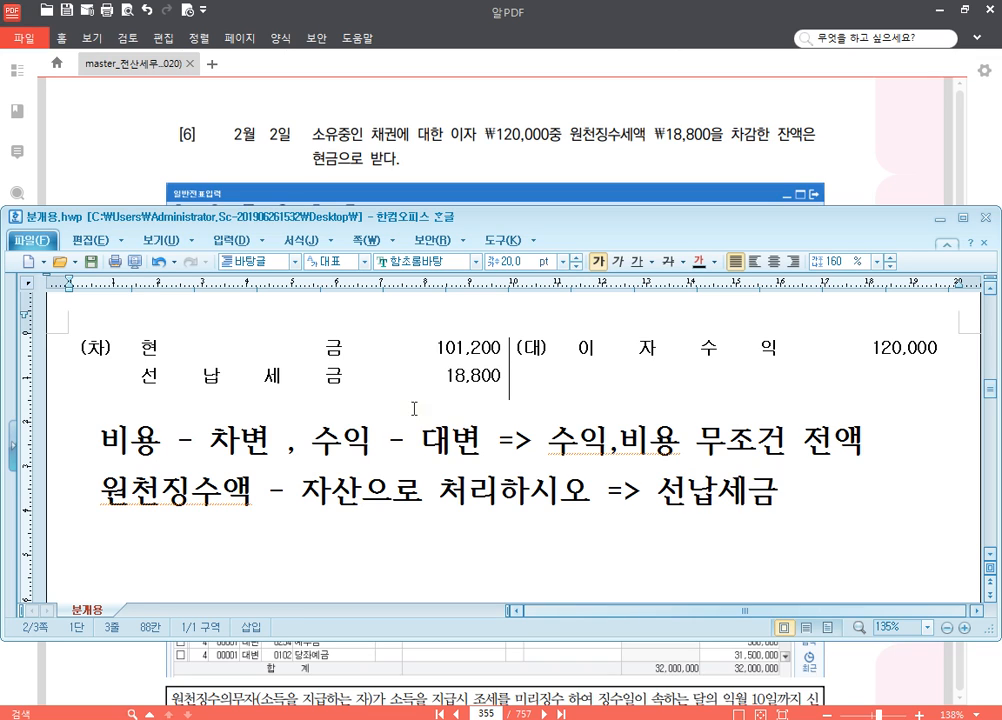
pyautogui.click(344, 377)
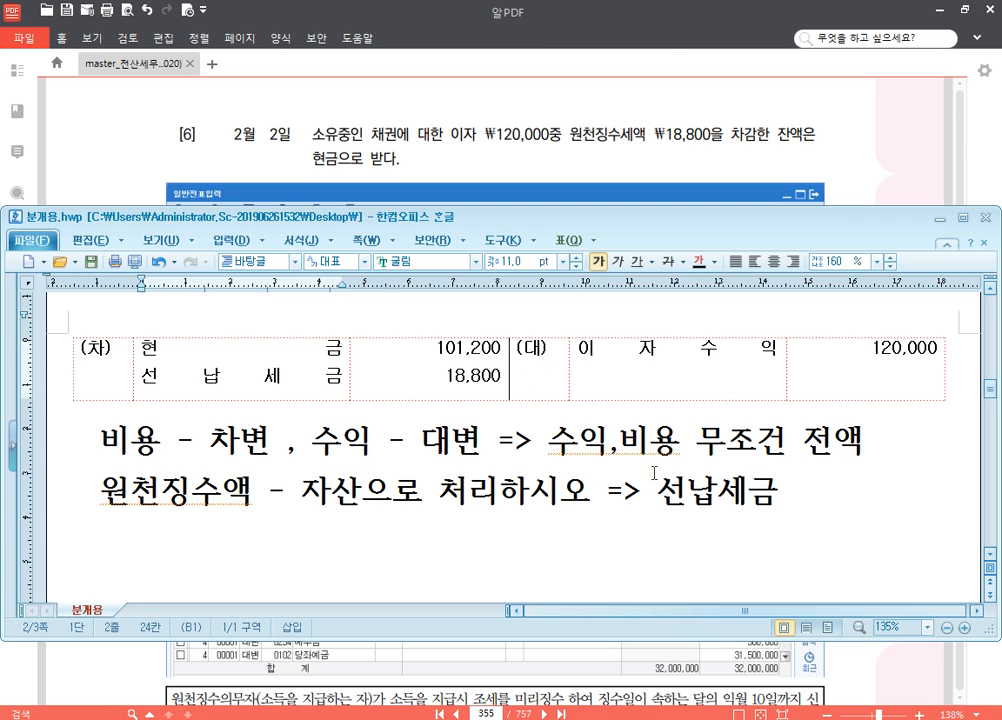
pyautogui.click(320, 497)
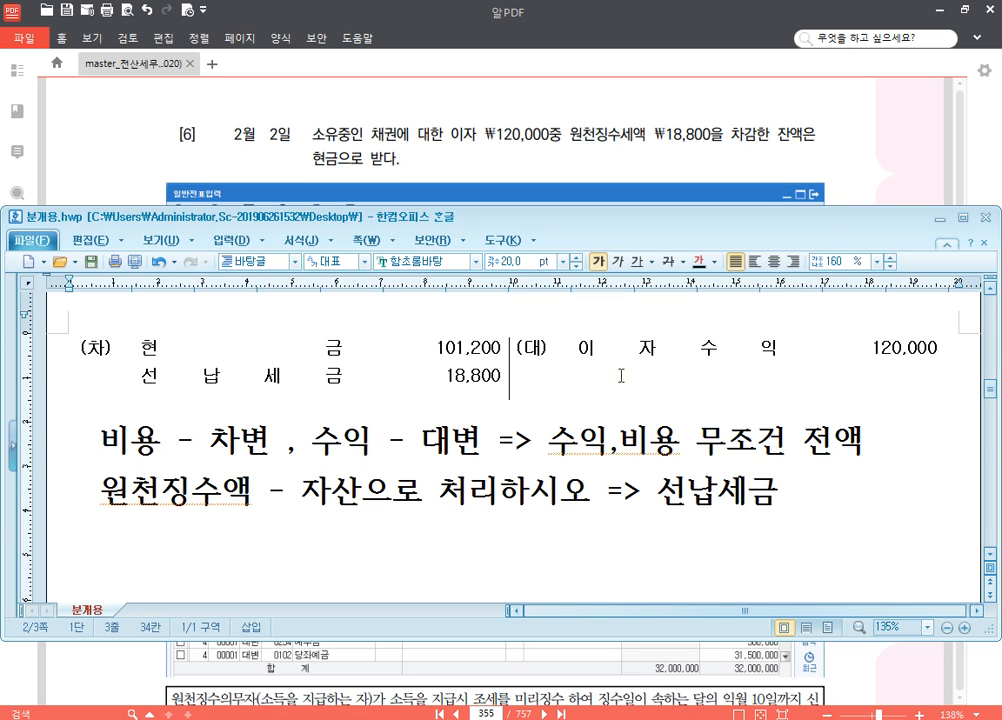
# - Maximize the document window and paste another blank (차)/(대) journal form below the notes
pyautogui.click(964, 217)
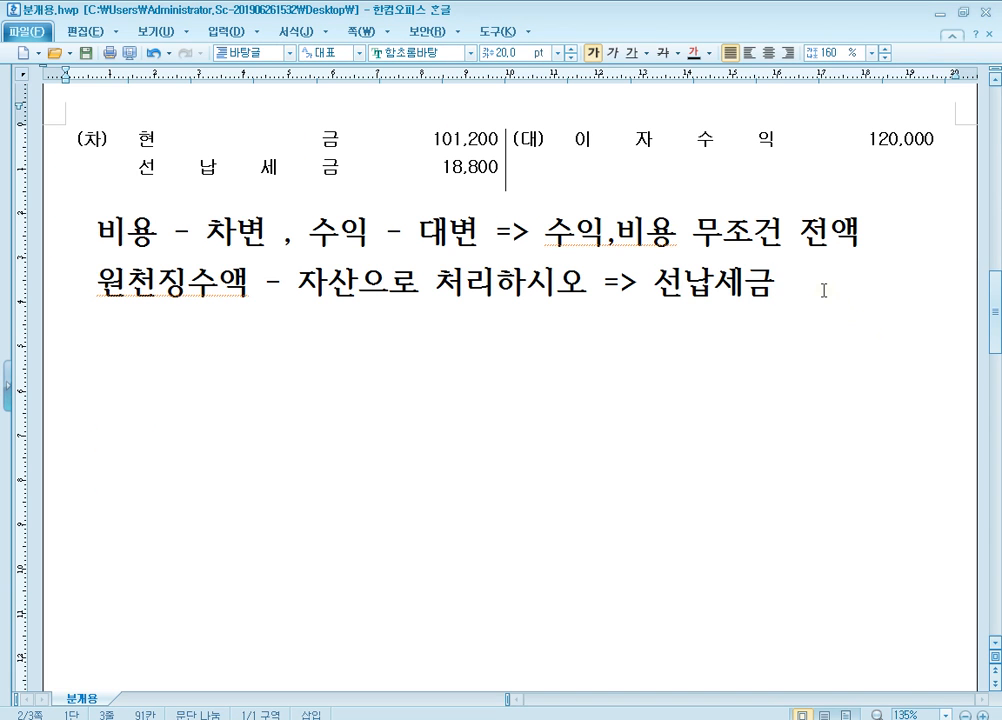
pyautogui.hotkey('ctrl', 'v')
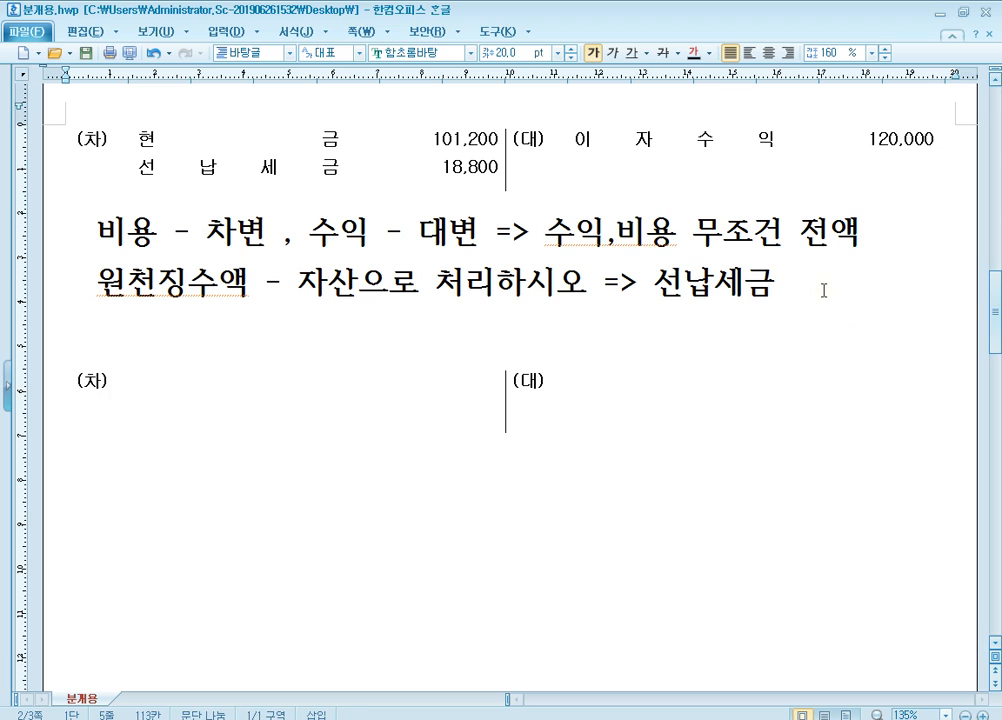
# - Enter 이자비용 with 120,000 on the debit side of the second journal form
pyautogui.click(253, 402)
pyautogui.write('이자비')
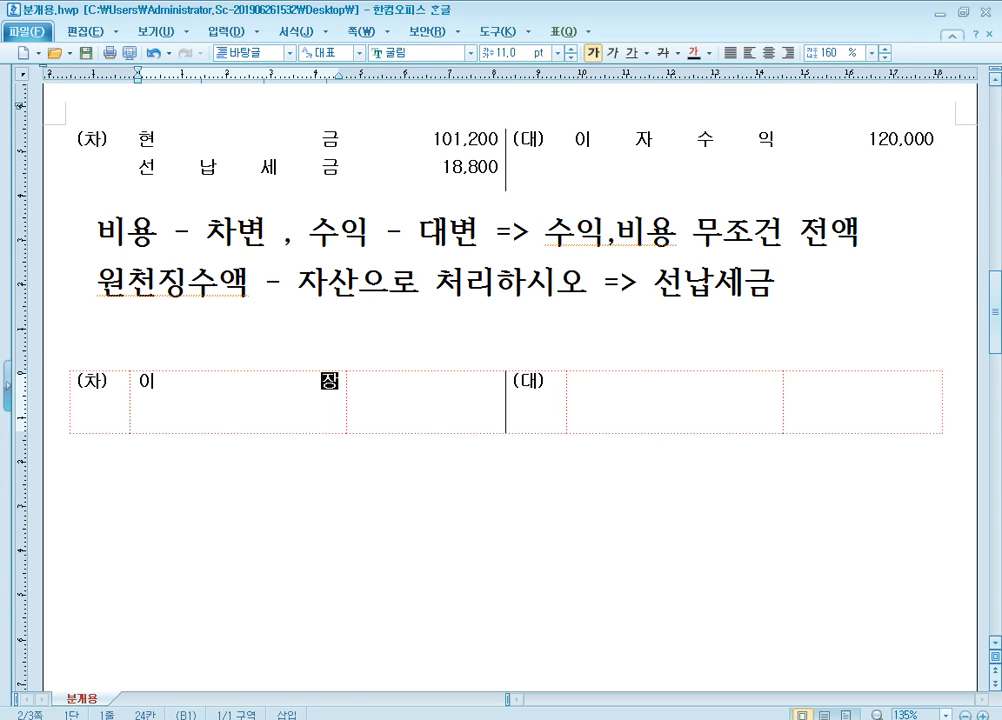
pyautogui.write('용')
pyautogui.press('Tab')
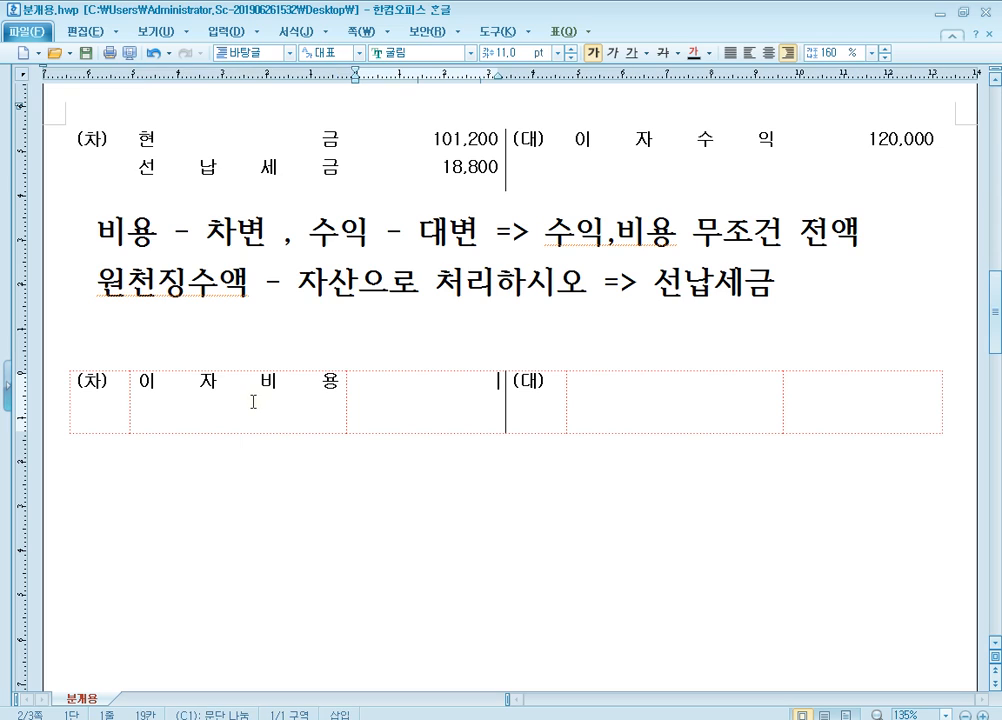
pyautogui.write('12,000')
pyautogui.press('Left')
pyautogui.press('Left')
pyautogui.press('Left')
pyautogui.press('Left')
pyautogui.write('0')
# - Enter 현금 with 101,200 on the credit side of the second form, and 18,800 as the second credit amount
pyautogui.press('Tab')
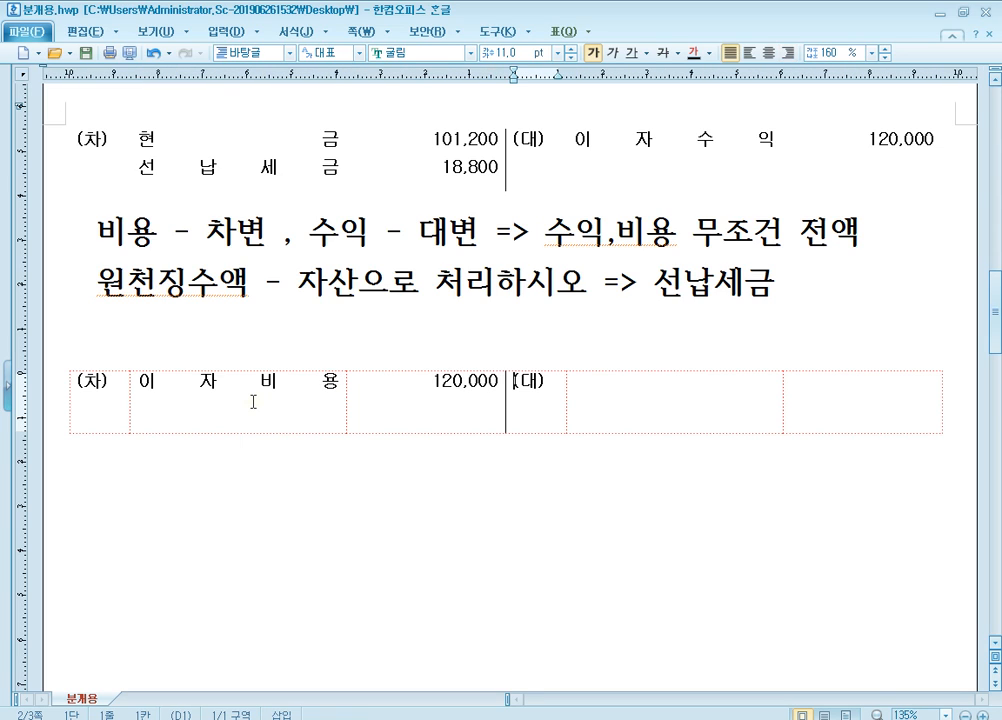
pyautogui.press('Tab')
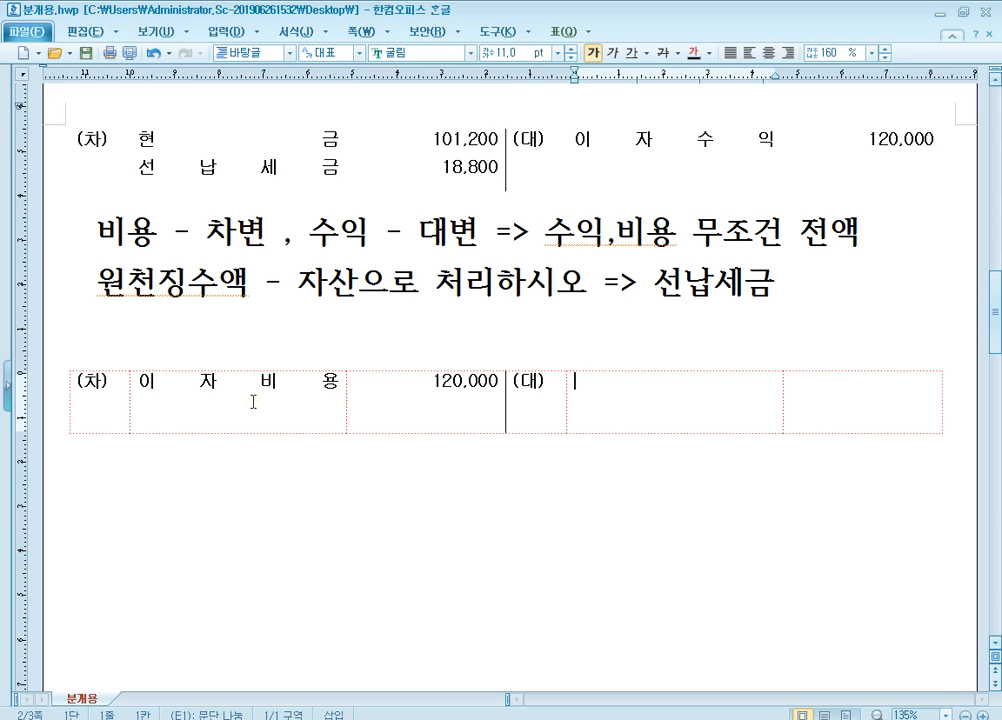
pyautogui.write('현금')
pyautogui.press('Tab')
pyautogui.write('1')
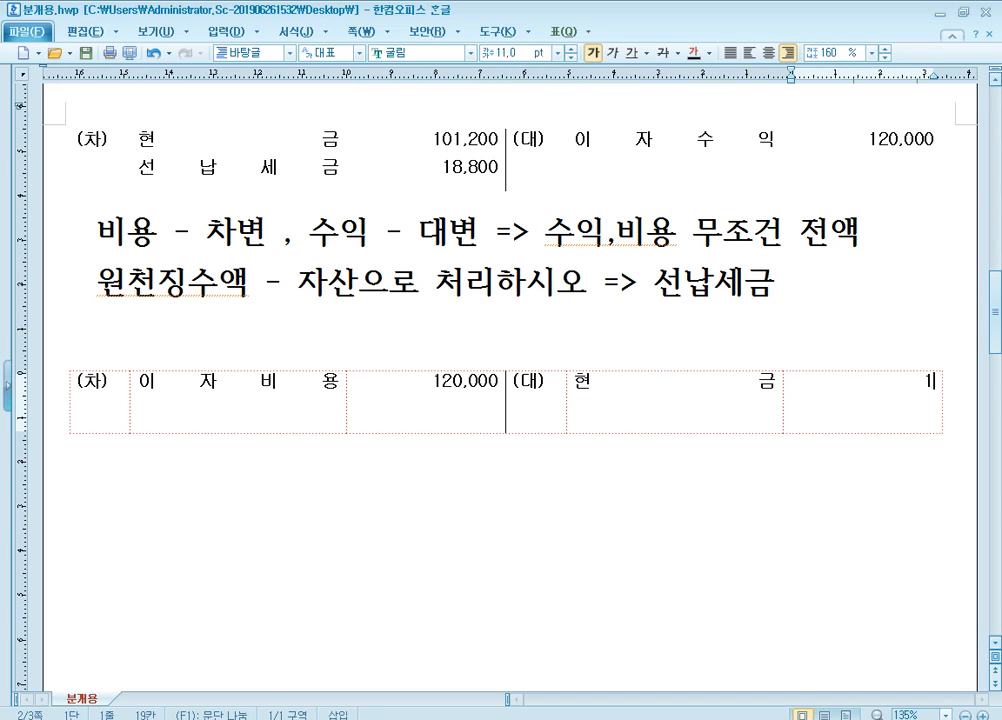
pyautogui.write('01,200')
pyautogui.press('Return')
pyautogui.write('18,800')
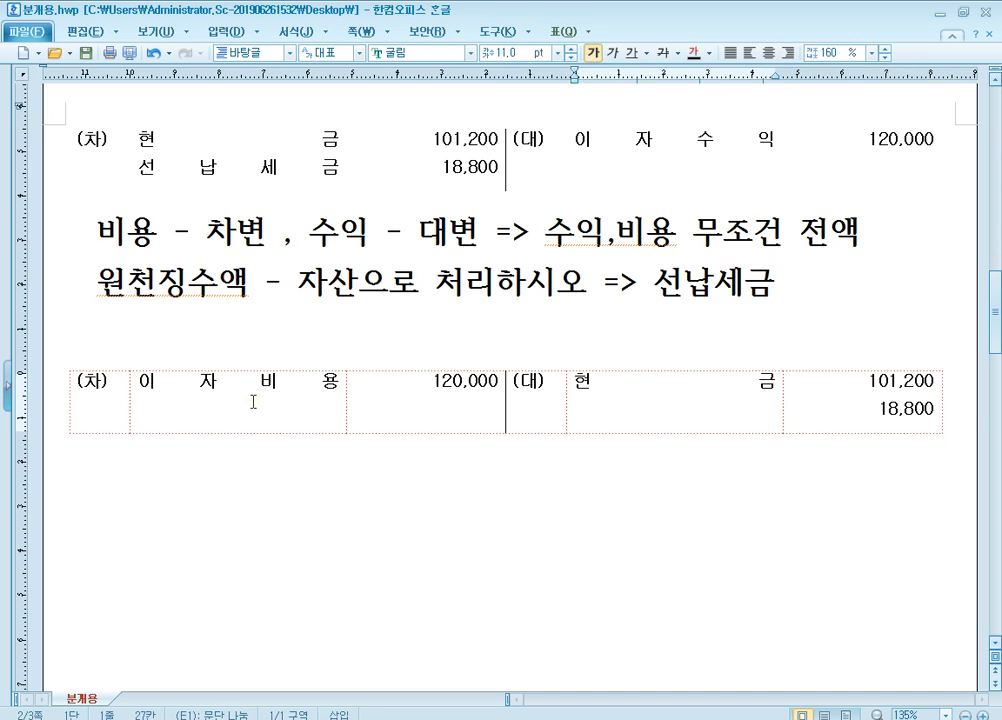
# - Add 예수금 as the second credit account, under 현금, in the second journal form
pyautogui.hotkey('shift', 'Tab')
pyautogui.write('예수금')
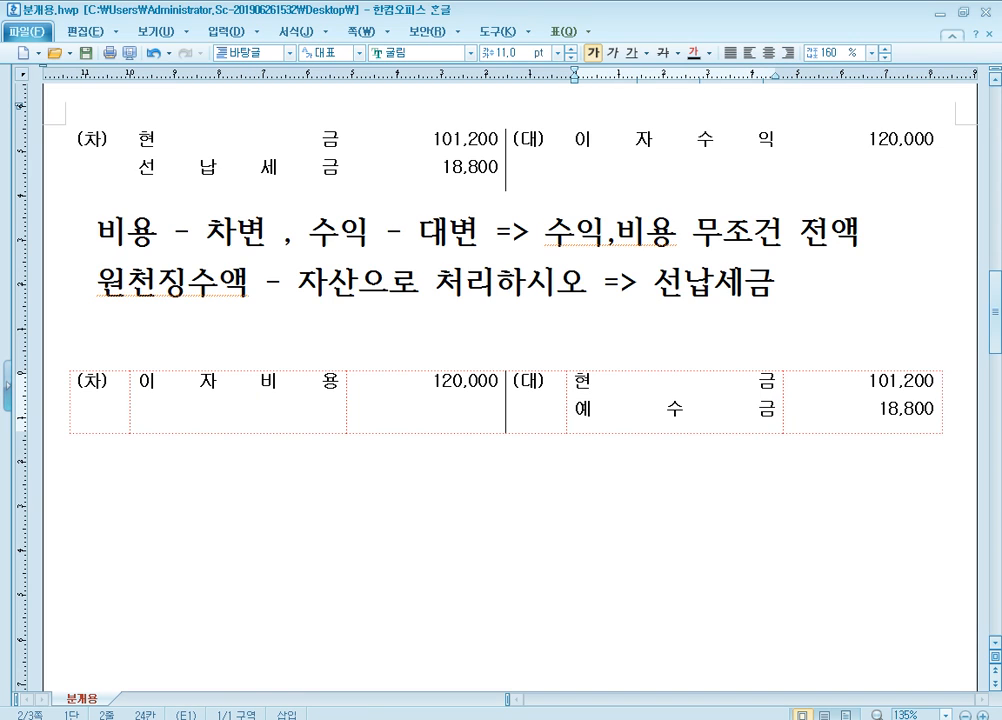
pyautogui.press('Tab')
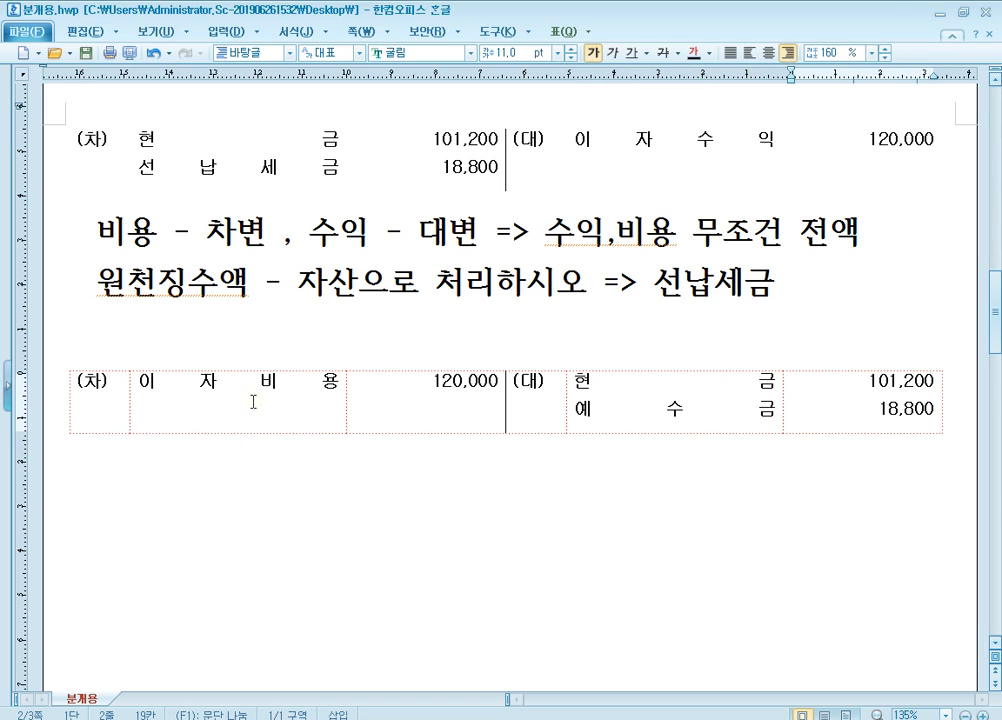
pyautogui.click(927, 404)
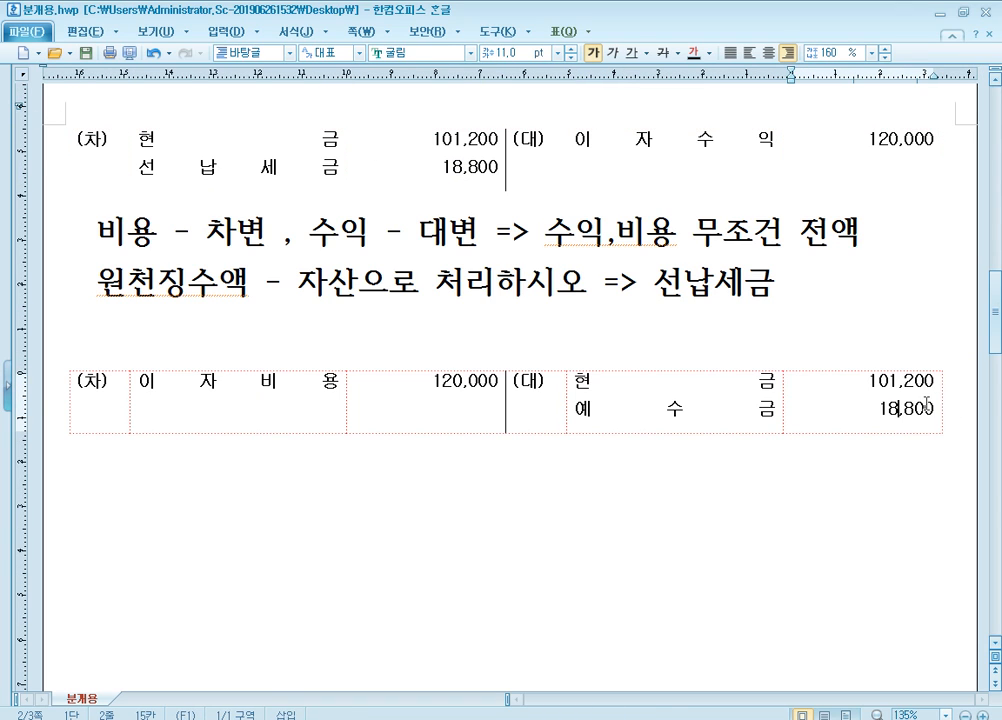
# - Paste a blank (차)/(대) journal form below the second one and enter 현금 with 18,800 on its credit side
pyautogui.click(955, 407)
pyautogui.hotkey('ctrl', 'v')
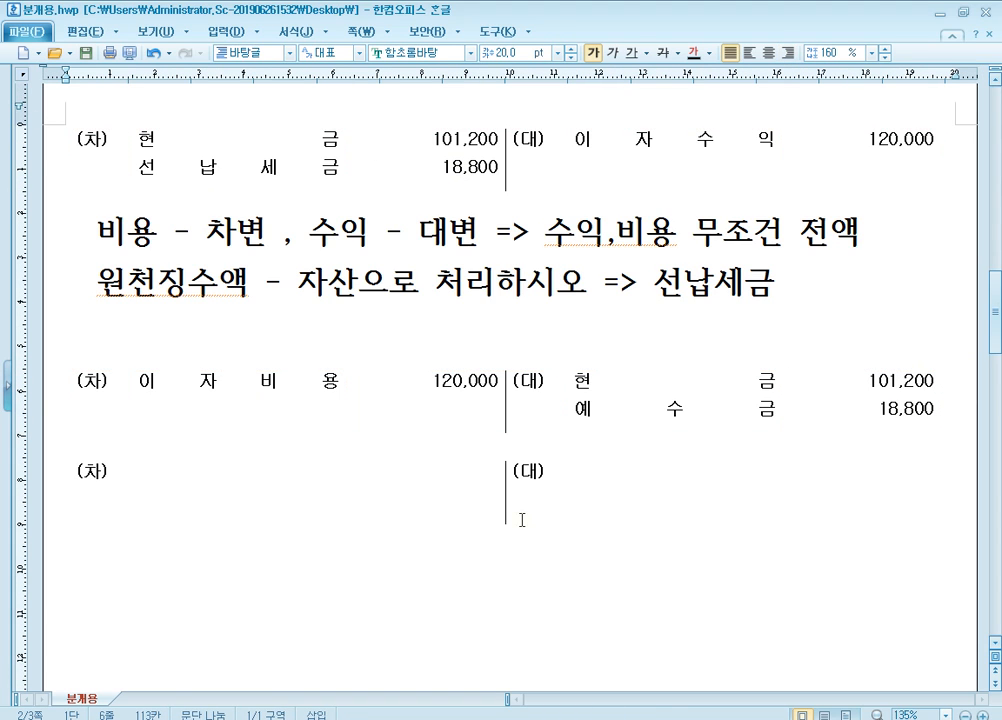
pyautogui.click(624, 492)
pyautogui.write('현금')
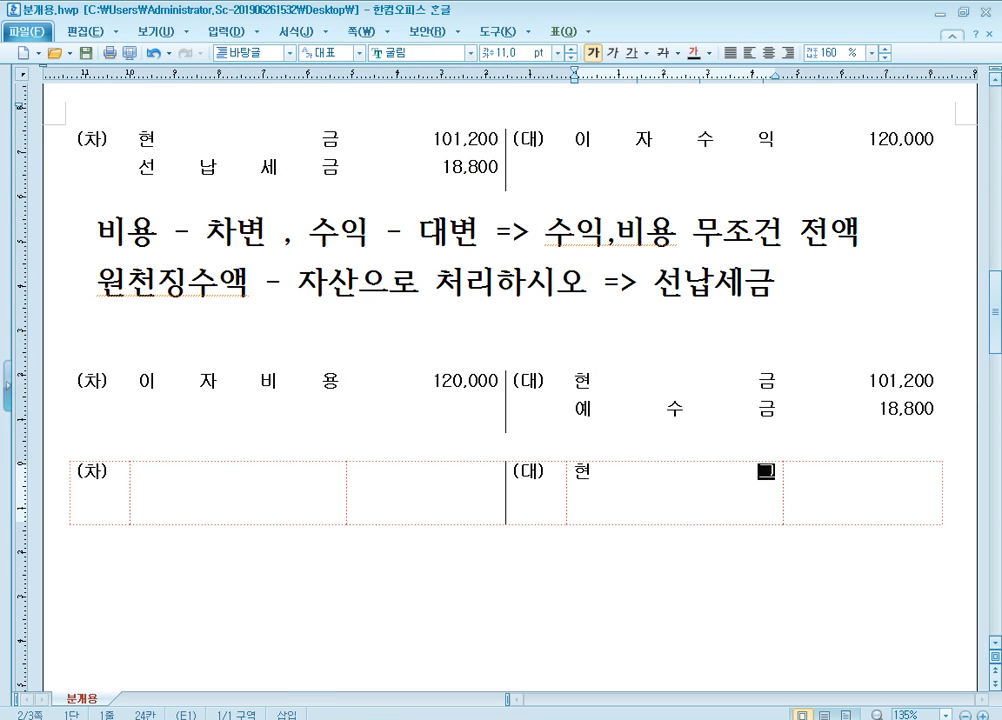
pyautogui.press('Tab')
pyautogui.write('18,')
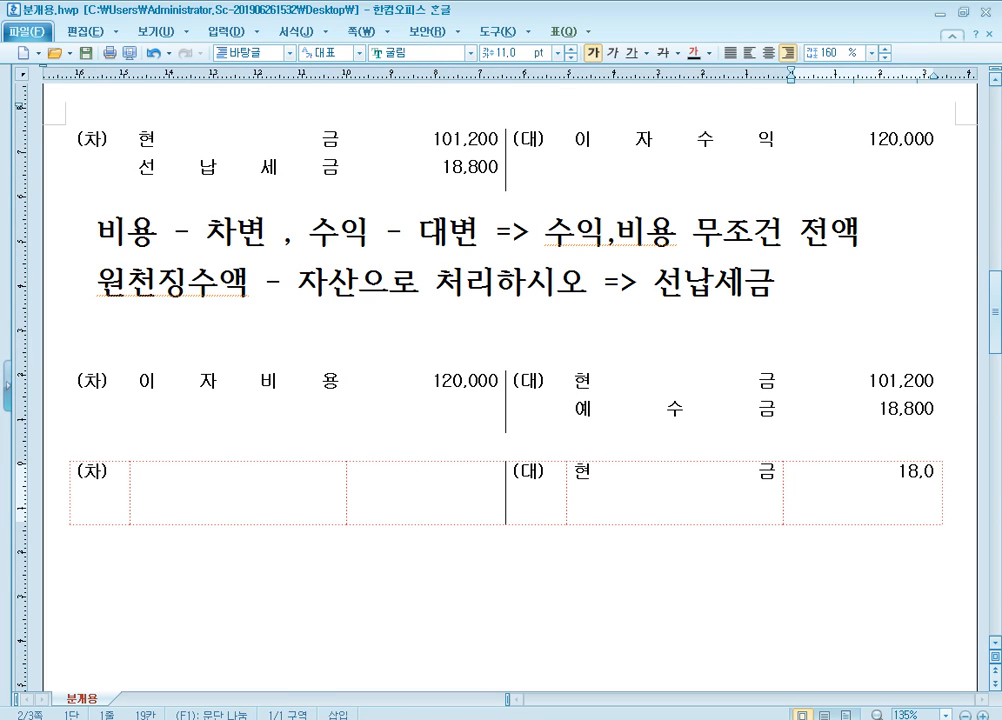
pyautogui.write('800')
# - Enter 예수금 with 18,800 on the debit side of the third journal form
pyautogui.click(281, 508)
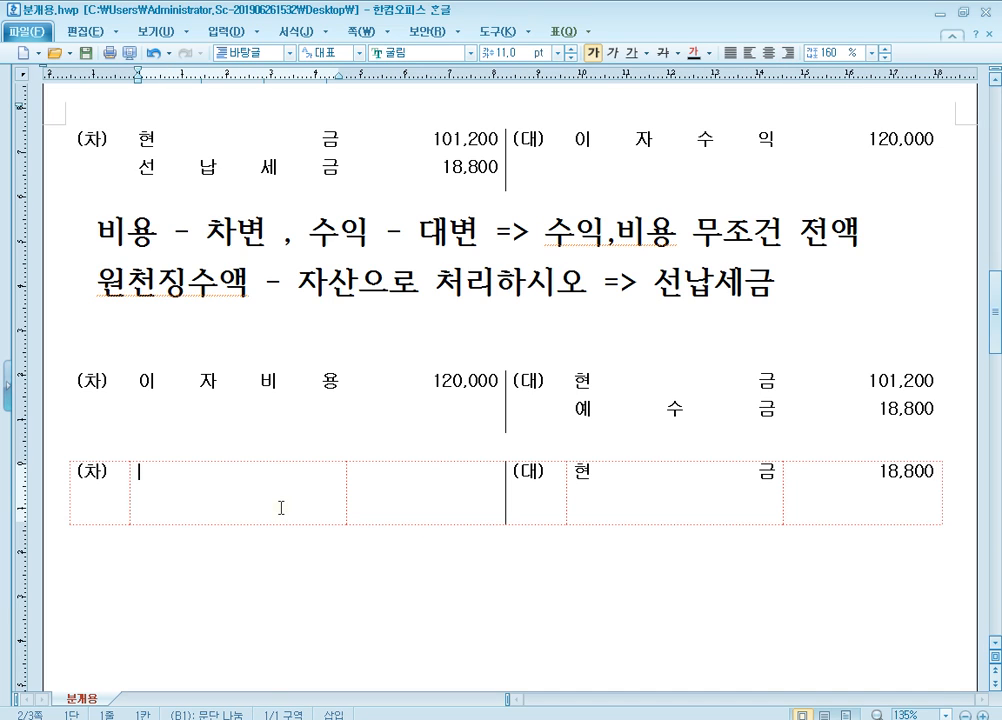
pyautogui.write('예수금')
pyautogui.press('Tab')
pyautogui.write('18,')
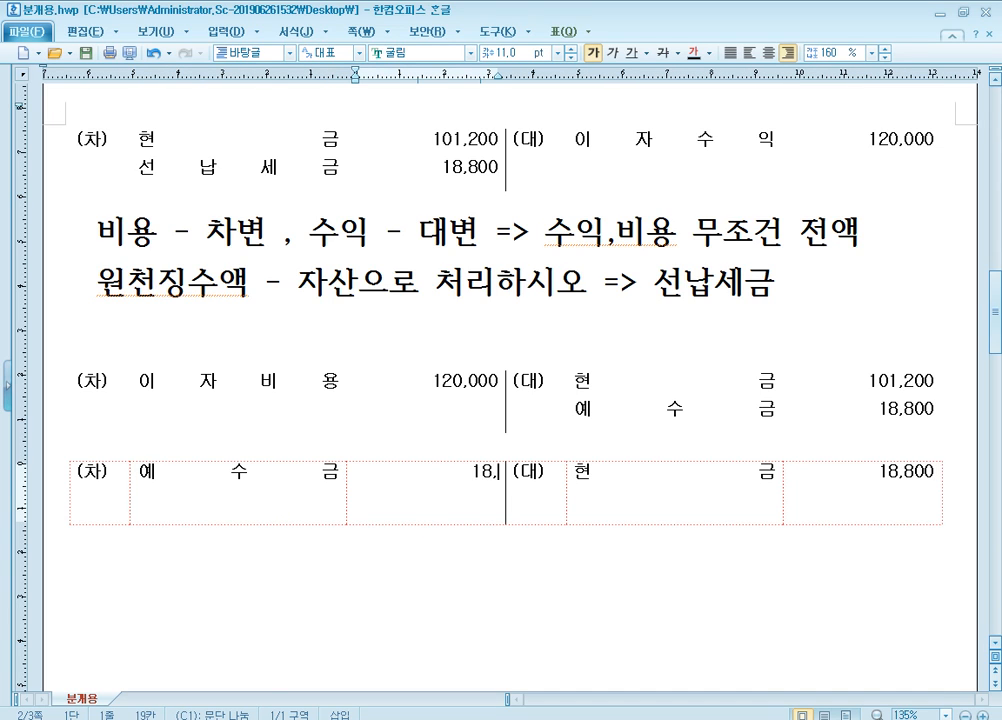
pyautogui.write('800')
pyautogui.press('BackSpace')
pyautogui.press('BackSpace')
pyautogui.write('800')
# - Examine how 선납세금 in the first entry, the 원천징수액 note, and 예수금 in the second and third entries relate
pyautogui.scroll(-2, 494, 476)
pyautogui.scroll(3, 521, 403)
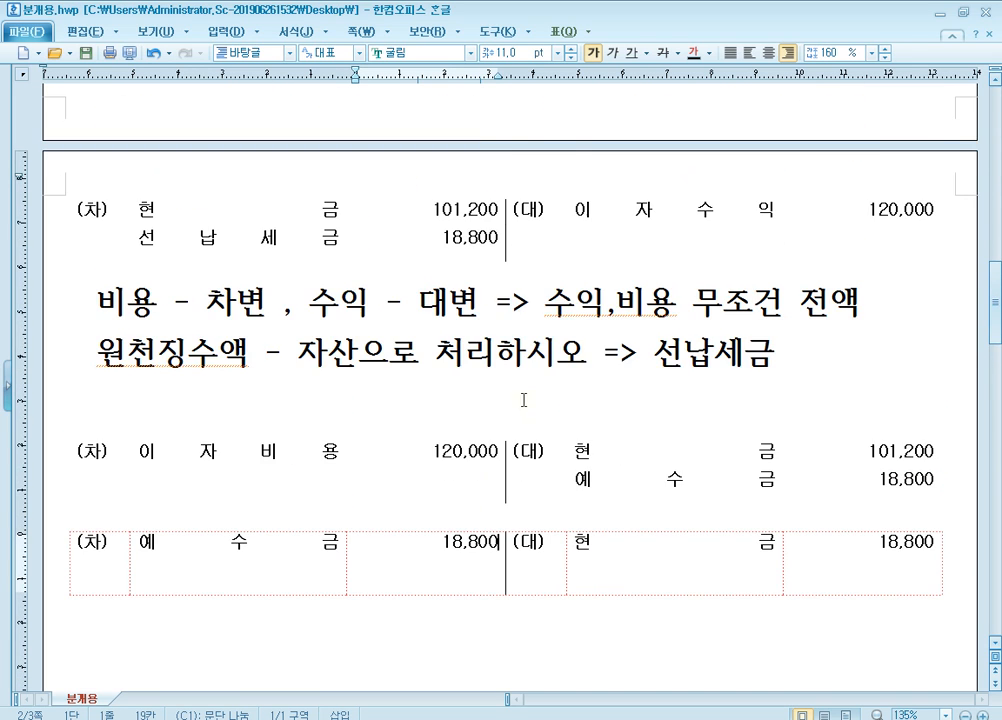
pyautogui.scroll(-1, 485, 342)
pyautogui.click(321, 171)
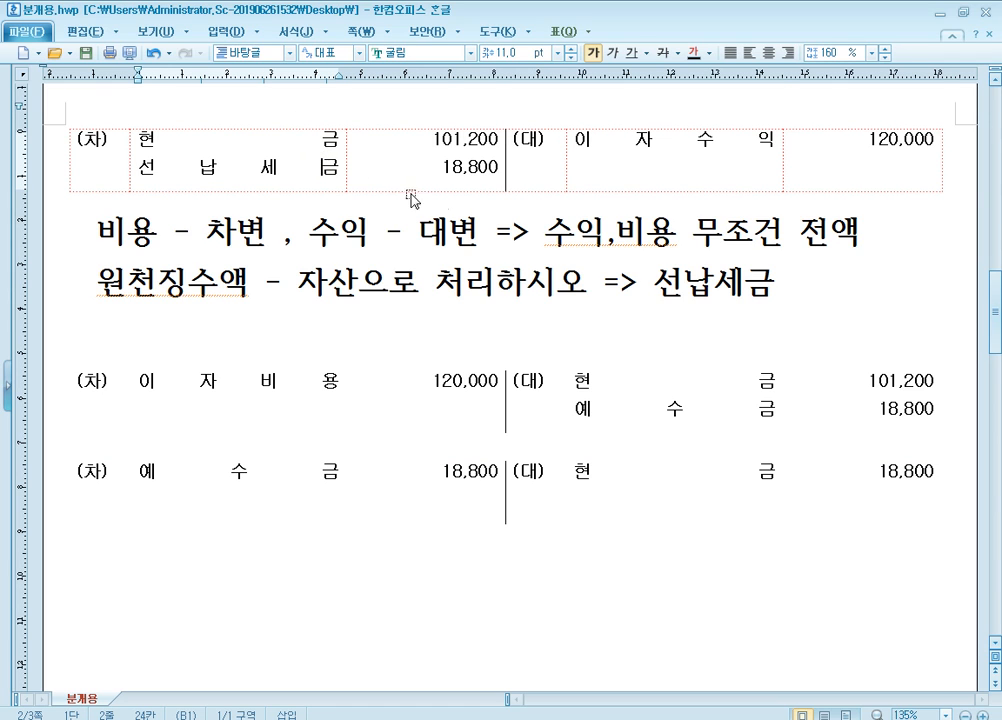
pyautogui.scroll(-3, 600, 215)
pyautogui.click(604, 207)
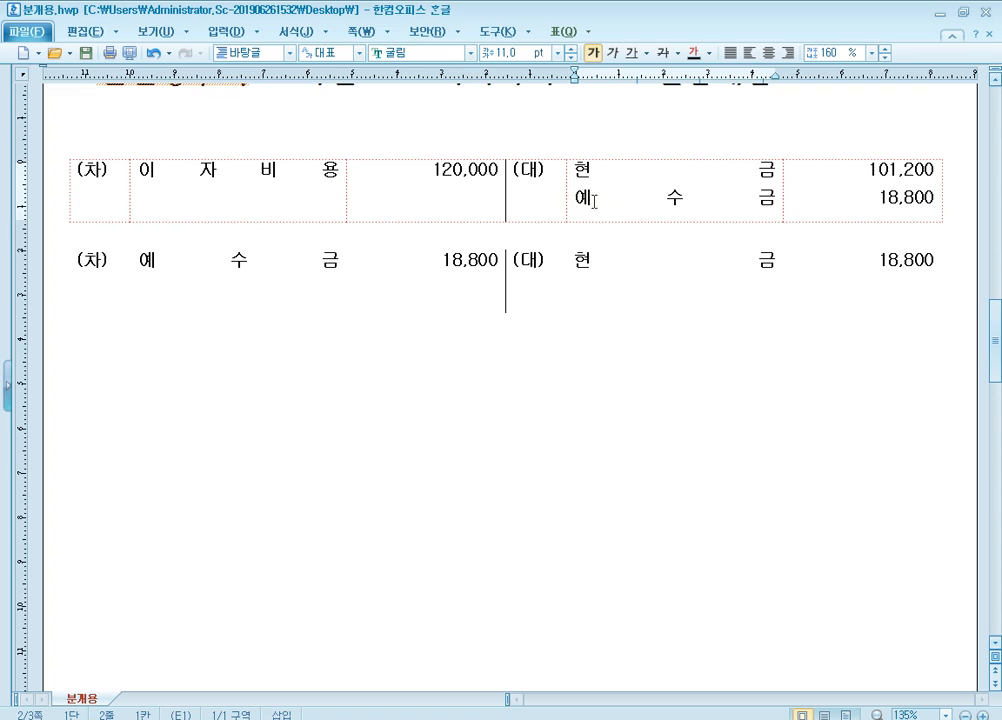
pyautogui.moveTo(586, 196); pyautogui.dragTo(758, 197)
pyautogui.click(678, 263)
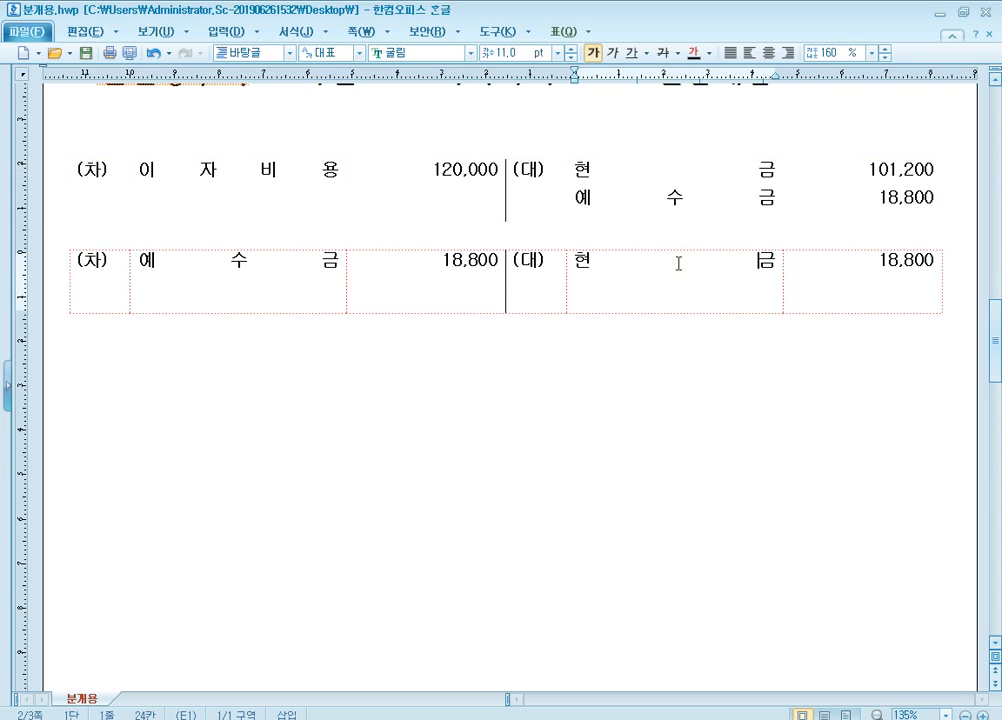
pyautogui.click(283, 270)
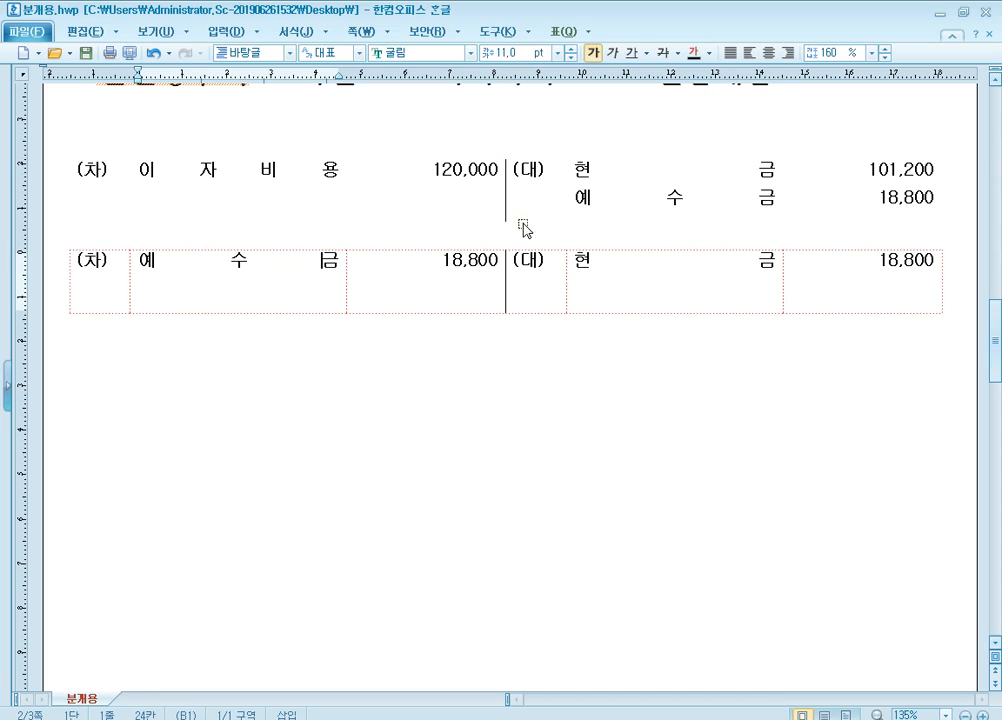
pyautogui.click(677, 208)
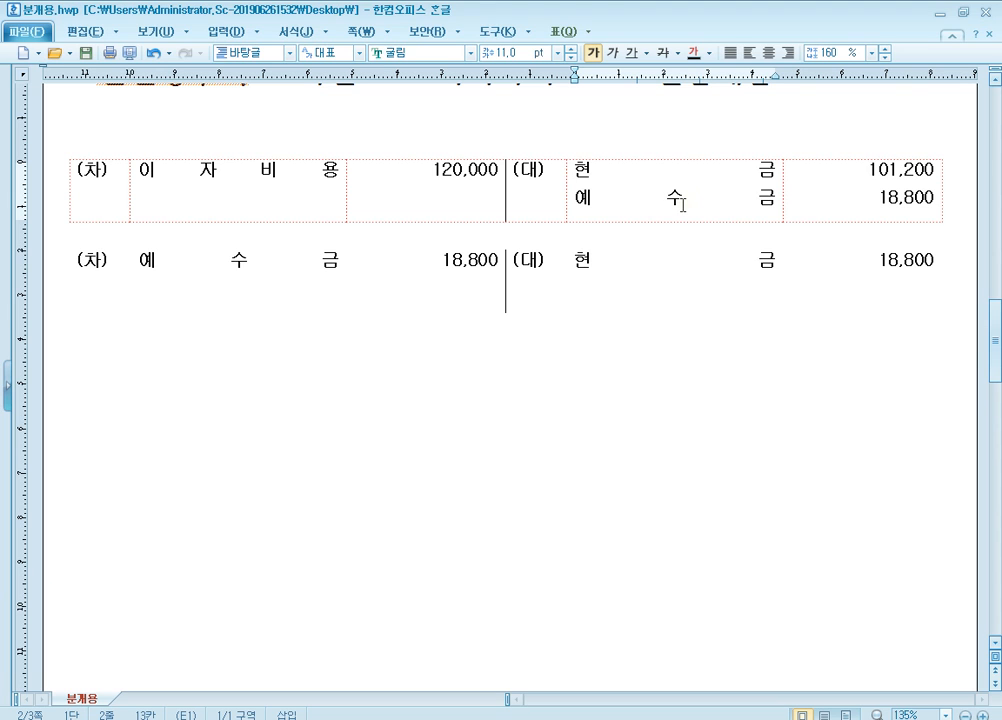
pyautogui.scroll(1, 690, 205)
pyautogui.click(268, 167)
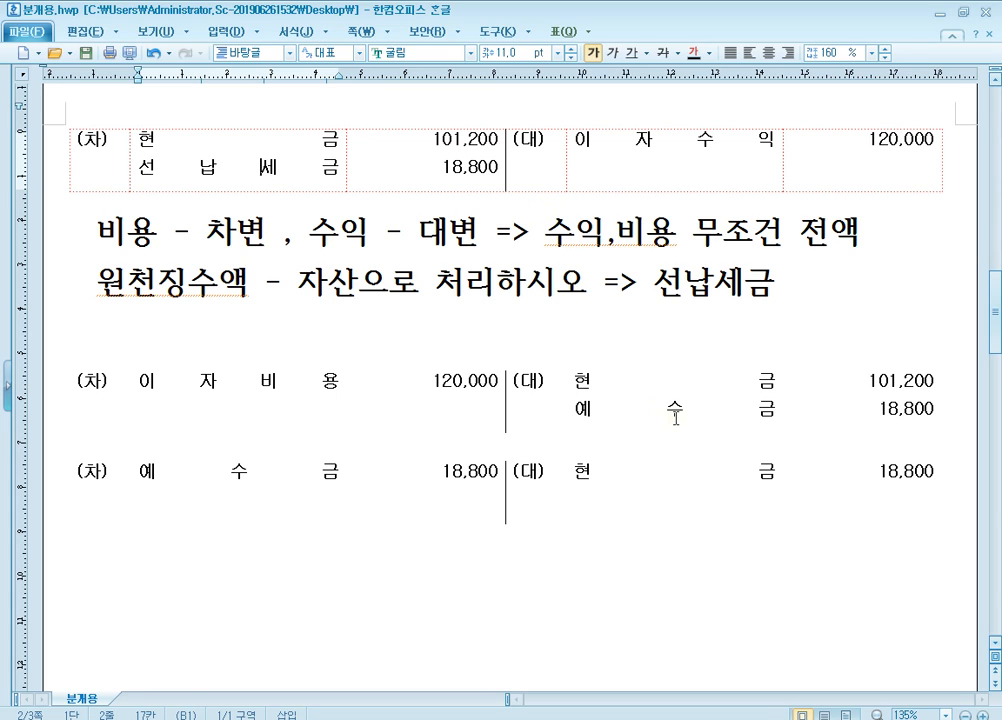
pyautogui.click(271, 286)
pyautogui.click(317, 186)
pyautogui.click(342, 283)
pyautogui.click(298, 165)
pyautogui.click(672, 409)
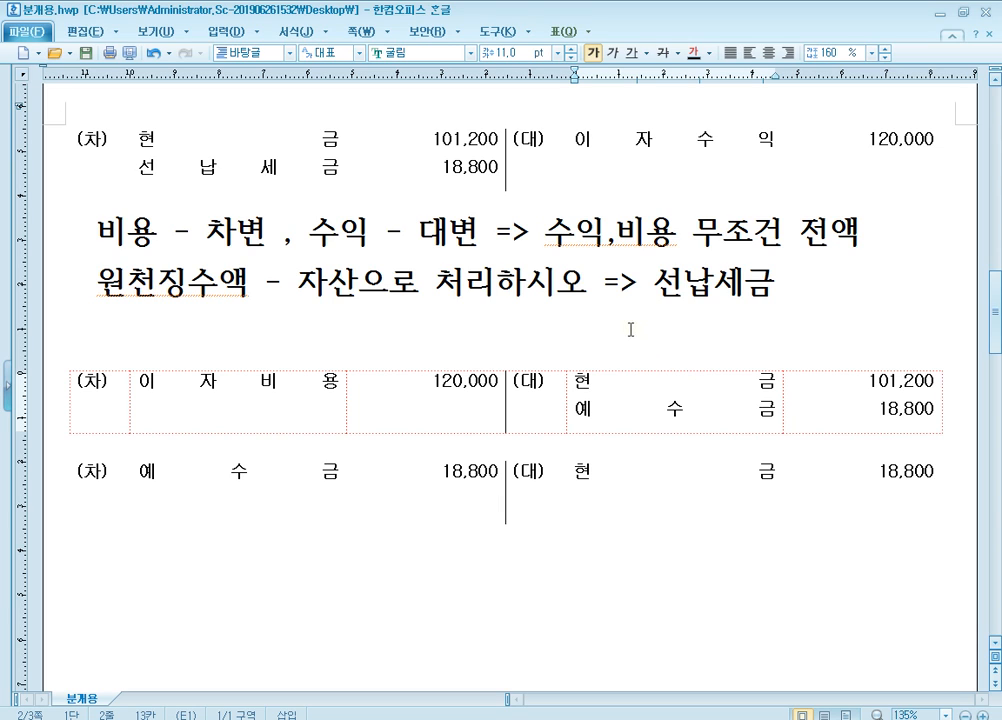
pyautogui.click(351, 285)
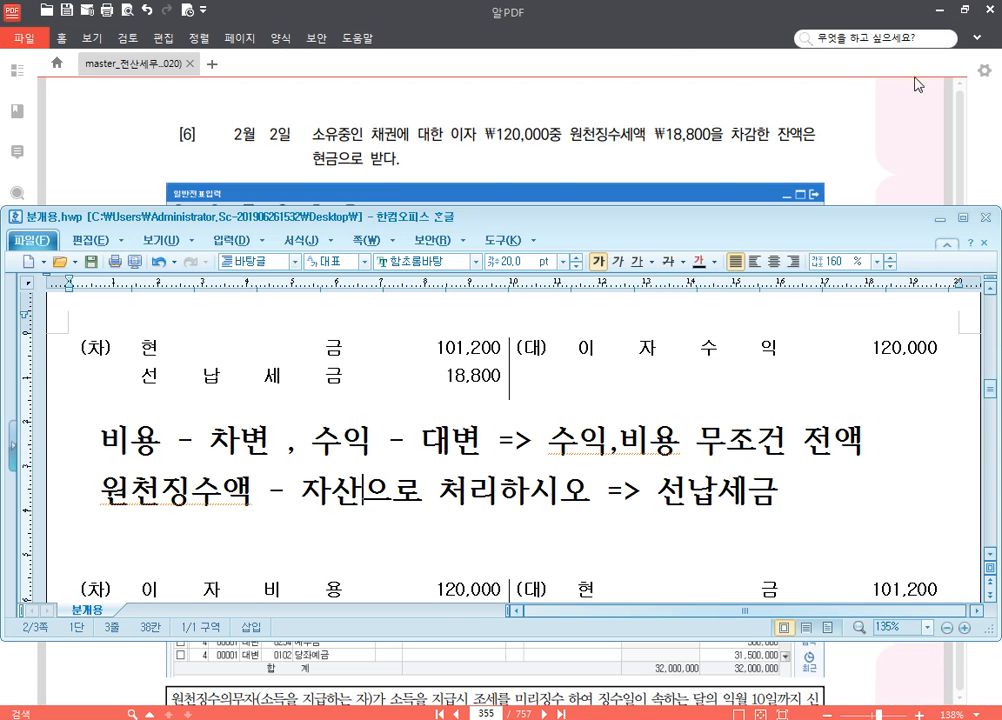
# - Compare the interest income entry with textbook problem [6], and review the 선납세금 and 예수금 lines in the enlarged document
pyautogui.doubleClick(751, 9)
pyautogui.moveTo(362, 370); pyautogui.dragTo(890, 355)
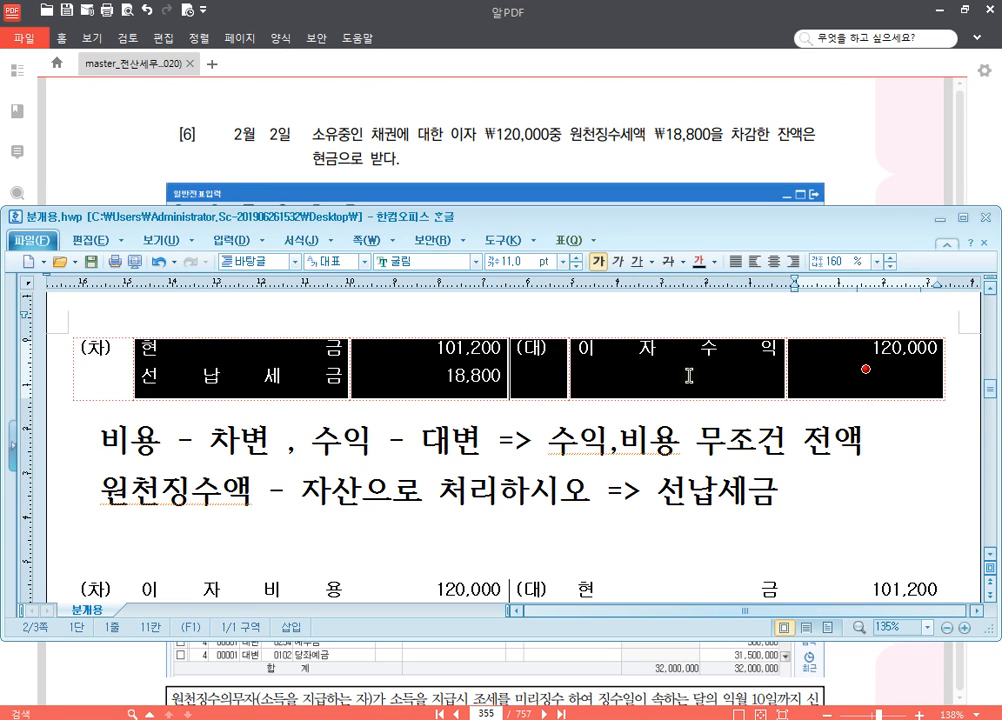
pyautogui.click(543, 391)
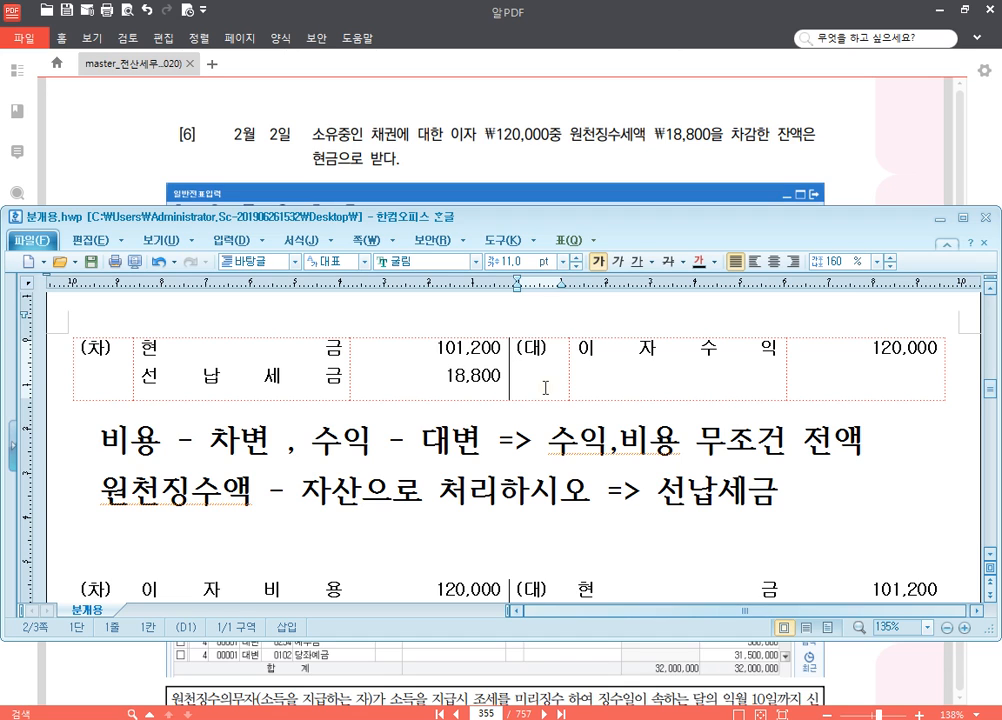
pyautogui.click(963, 217)
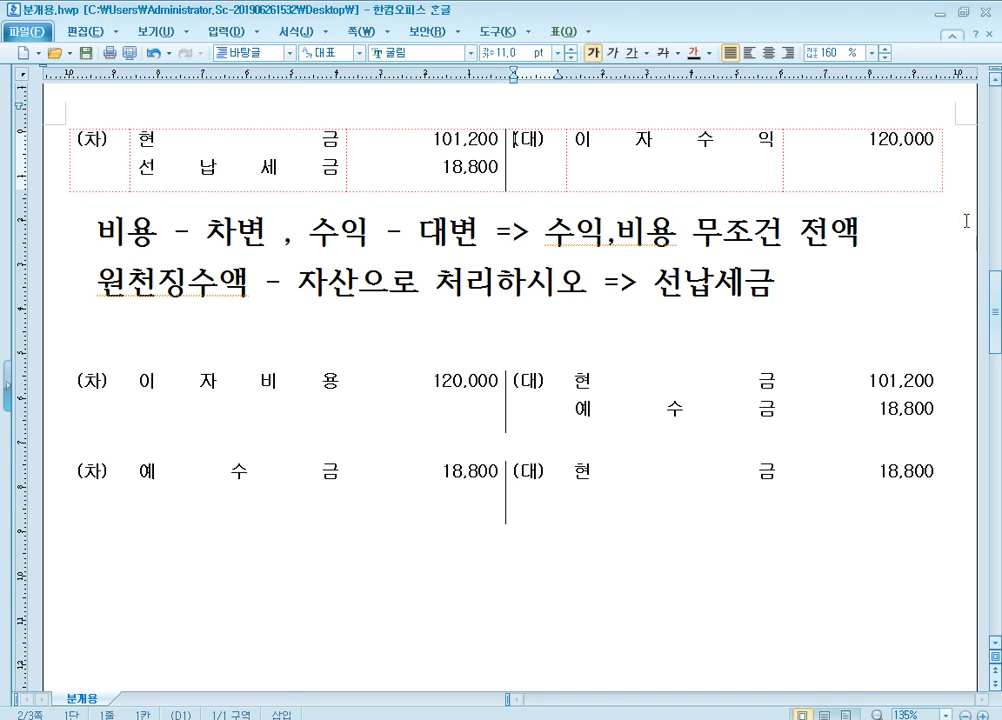
pyautogui.click(480, 178)
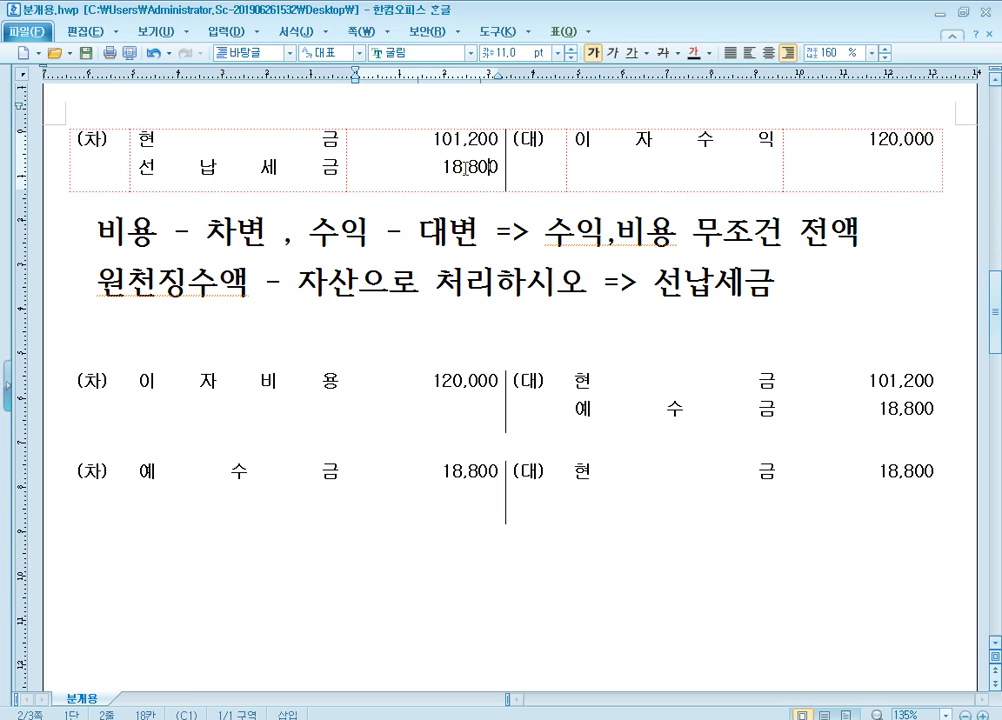
pyautogui.scroll(-2, 546, 221)
pyautogui.click(689, 331)
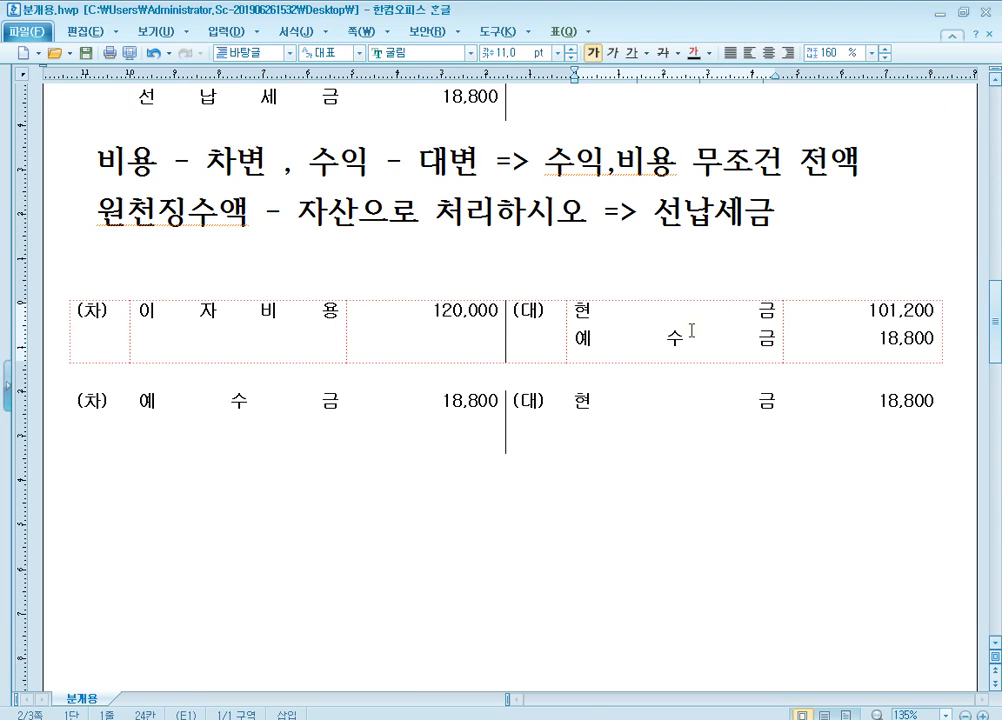
pyautogui.click(345, 400)
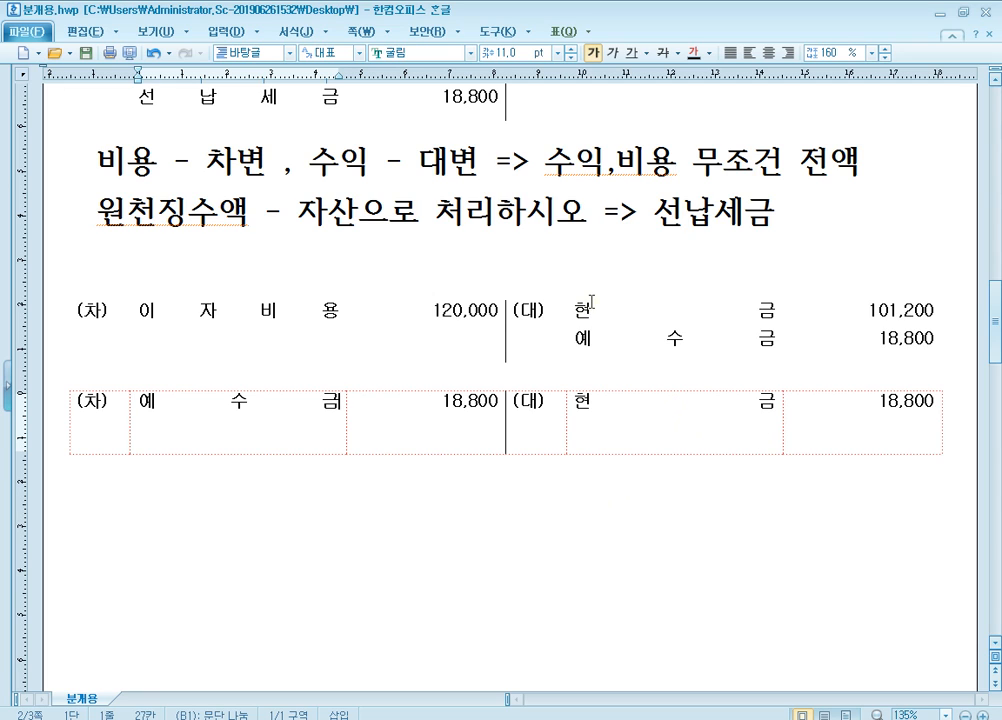
pyautogui.scroll(3, 595, 297)
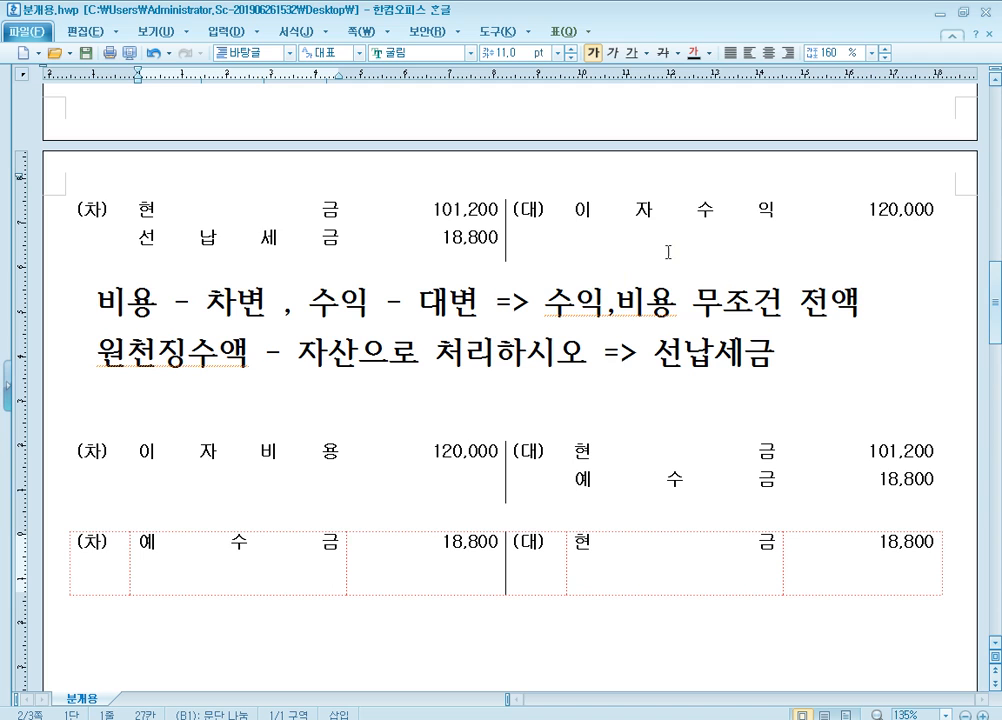
# - Restore the smaller document window with the cursor below the third form, and bring textbook problem [7] into view in 알PDF
pyautogui.click(965, 17)
pyautogui.scroll(-5, 625, 430)
pyautogui.click(390, 364)
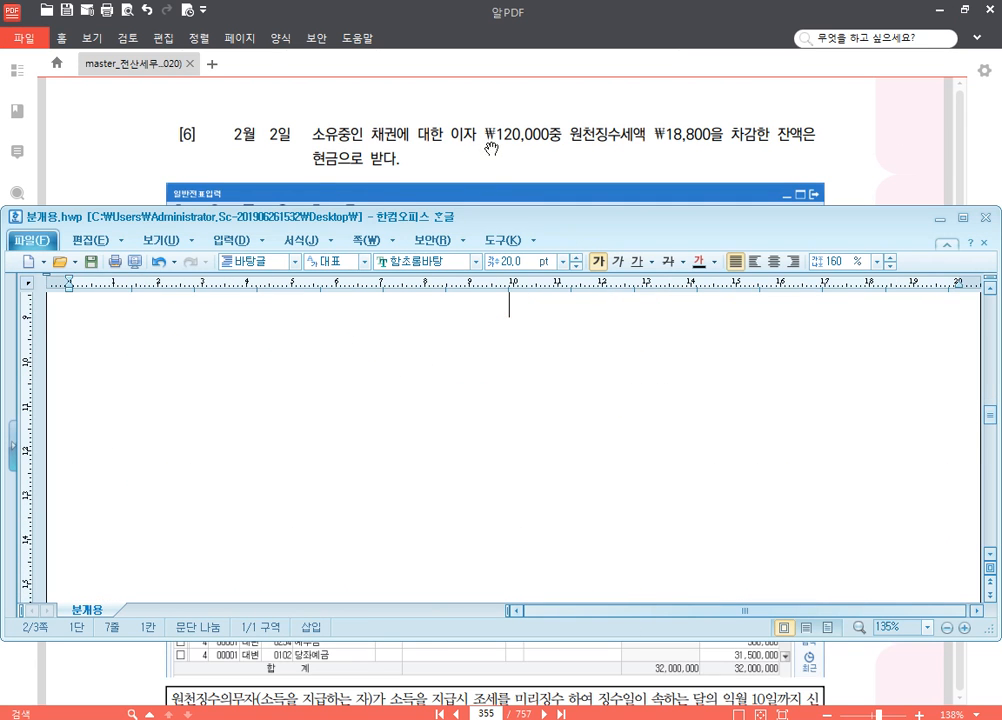
pyautogui.click(385, 116)
pyautogui.scroll(-3, 448, 290)
pyautogui.moveTo(573, 287); pyautogui.dragTo(563, 261)
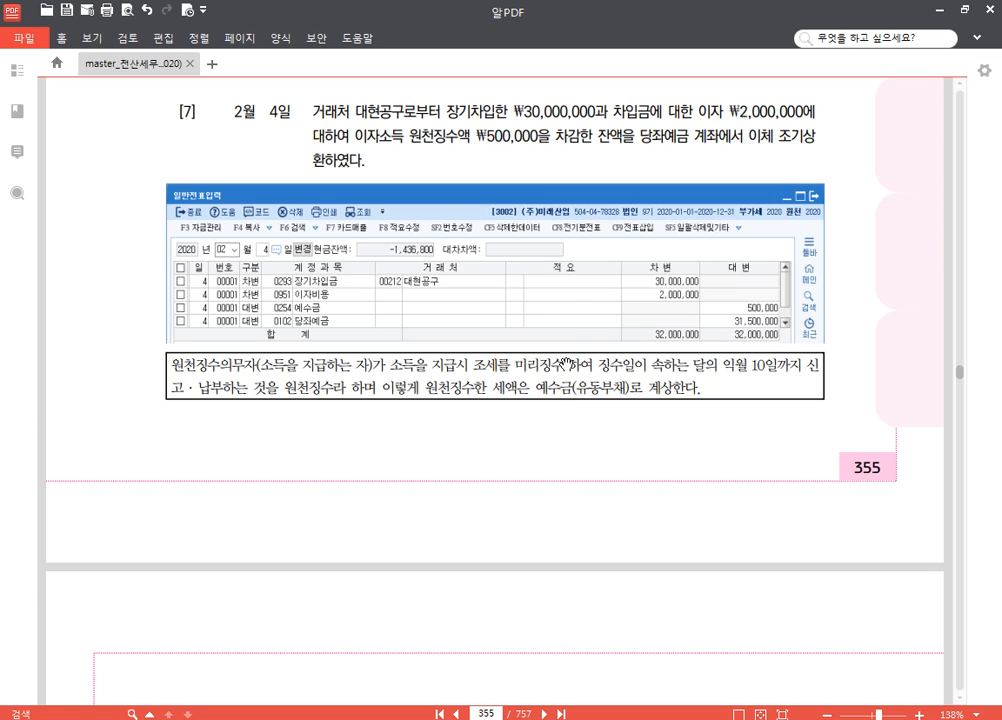
# - Return to 분개용.hwp, paste a fourth blank (차)/(대) form, and enter 당좌예금 as its credit account
pyautogui.hotkey('alt', 'Tab')
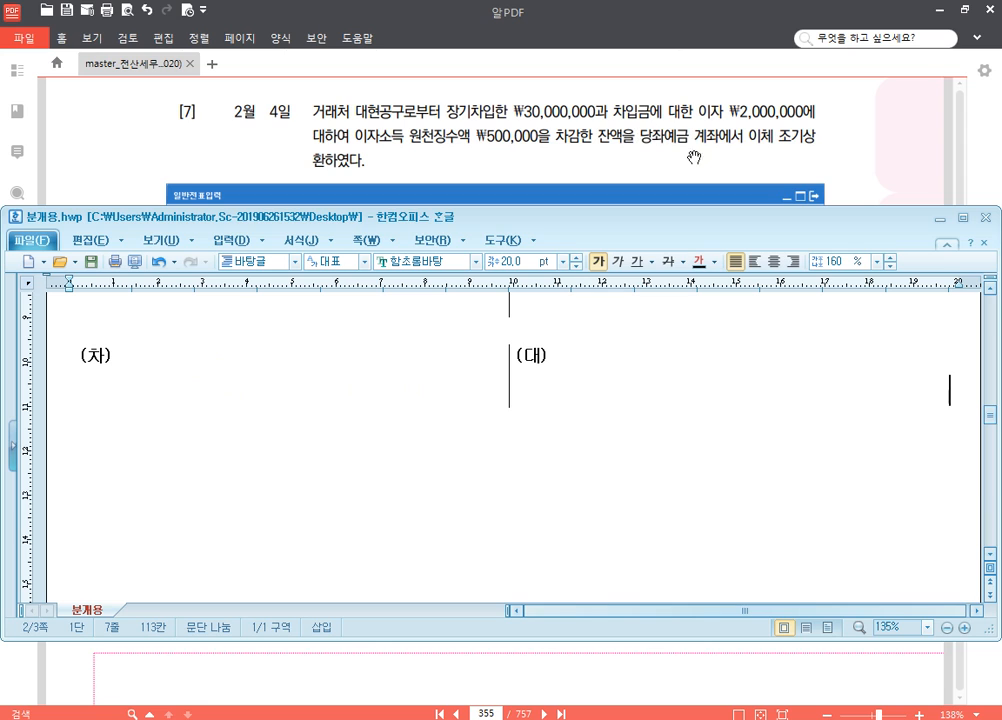
pyautogui.click(650, 371)
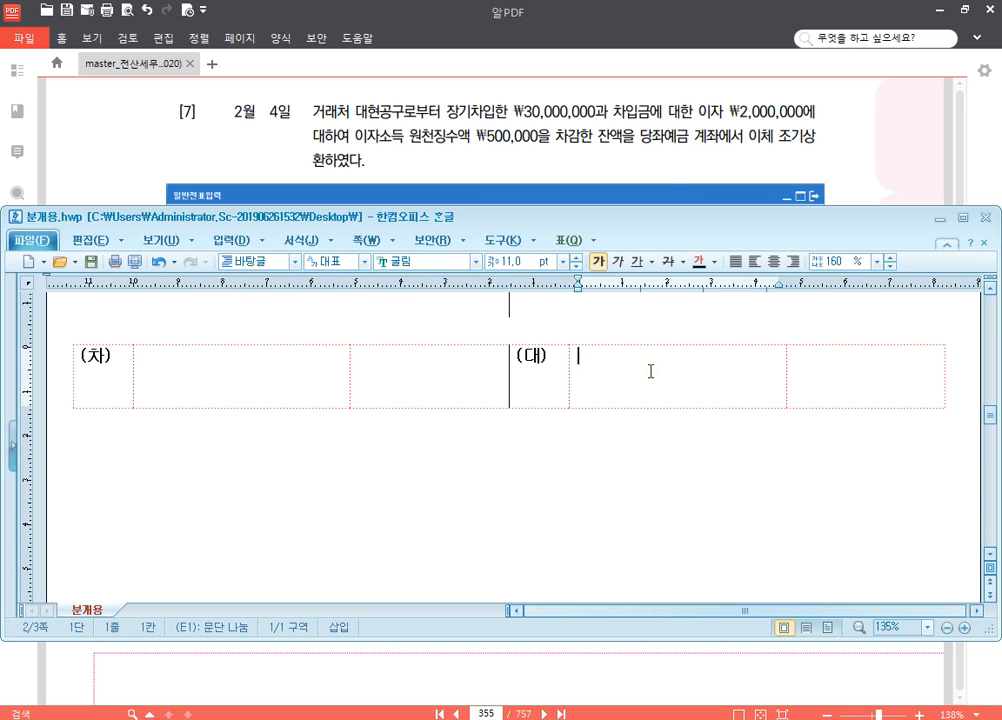
pyautogui.scroll(-1, 650, 371)
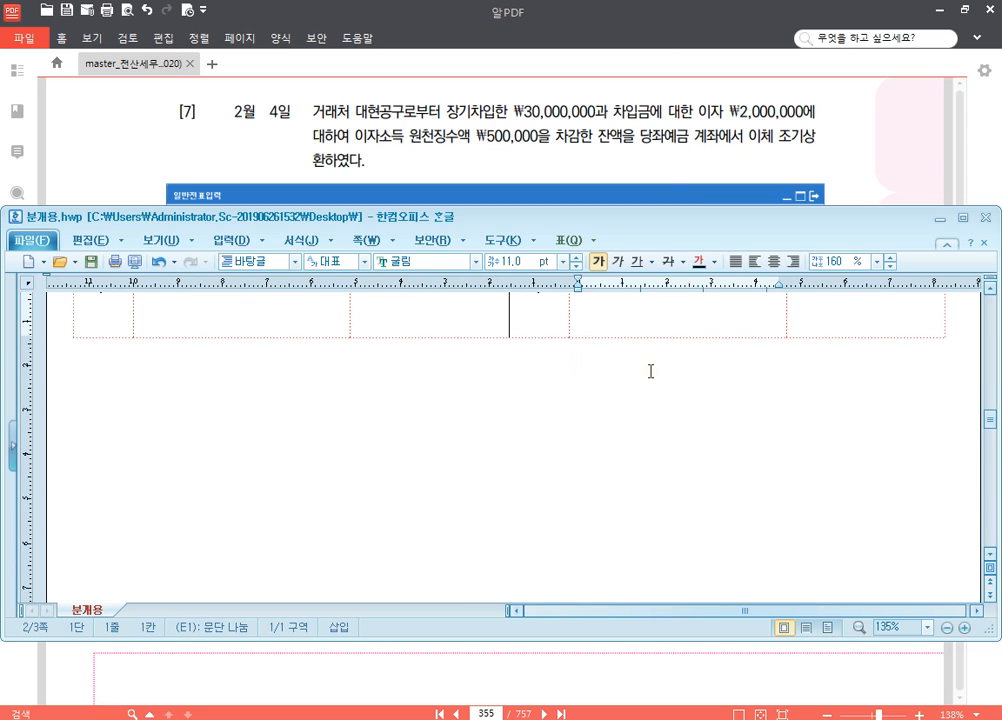
pyautogui.write('당좌예금')
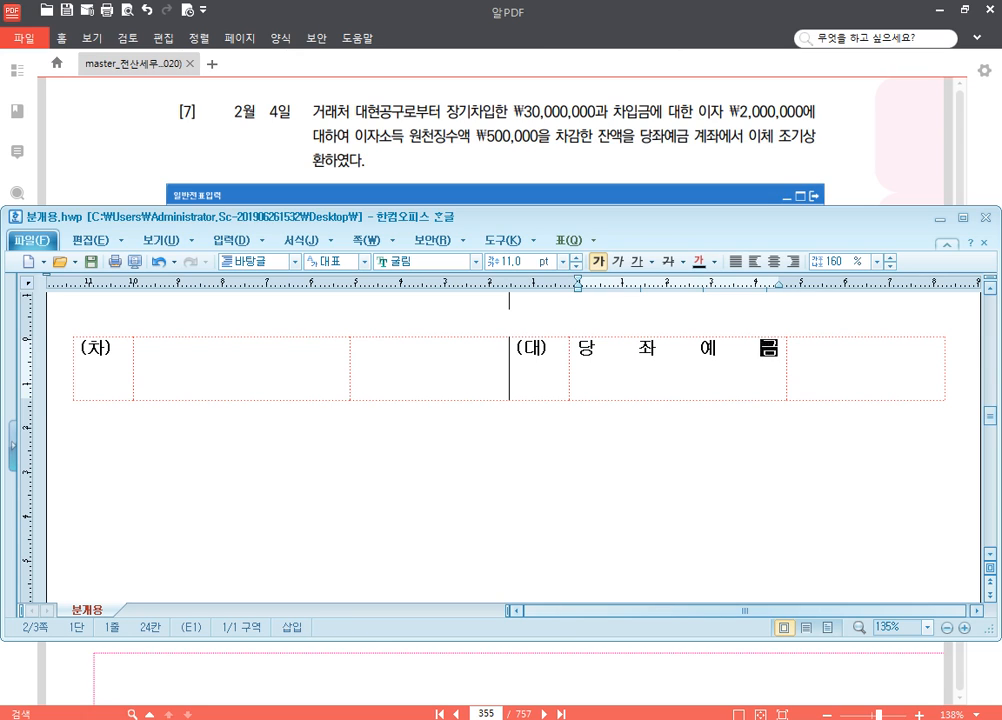
pyautogui.press('Tab')
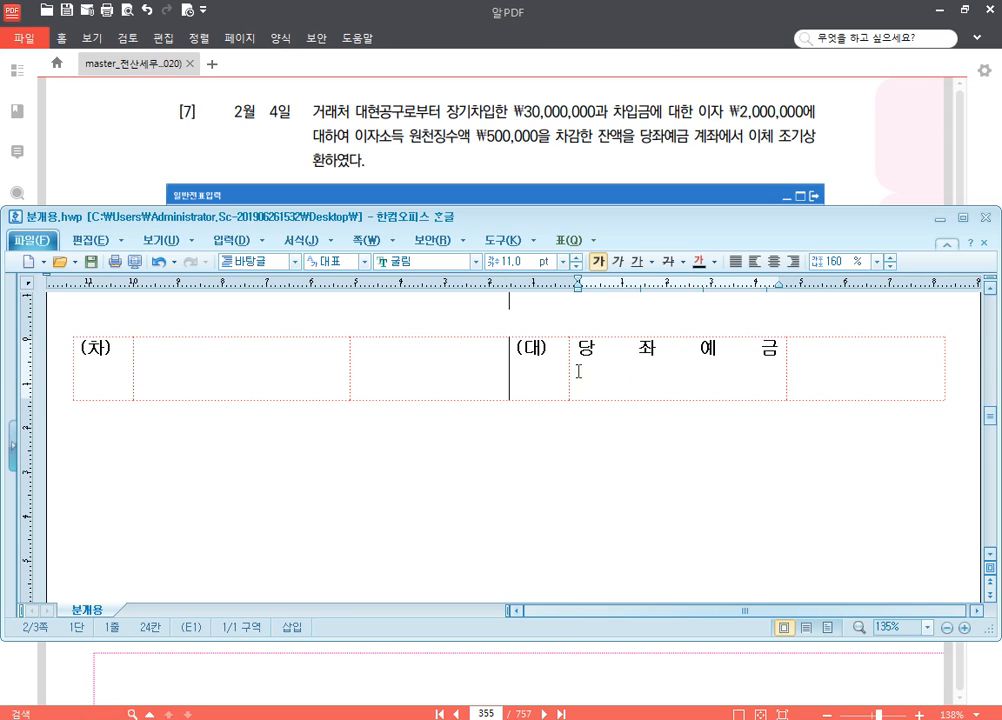
# - Enter 장기차입금(대현공구) and, on a new line, 이자비용 as the debit accounts of the fourth form
pyautogui.click(245, 361)
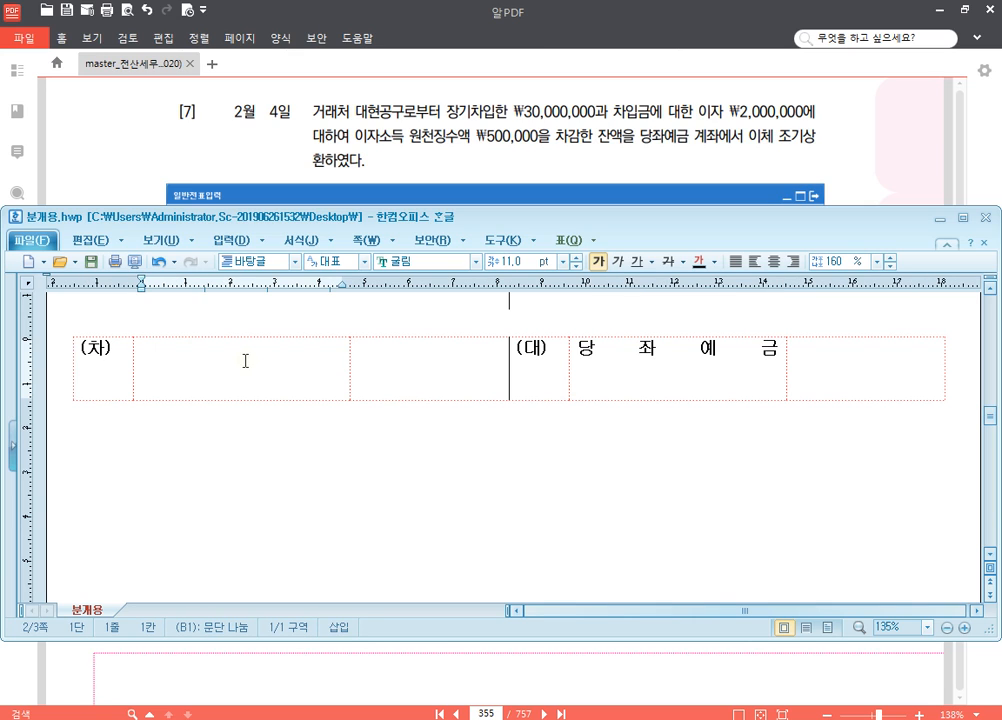
pyautogui.write('장기차입')
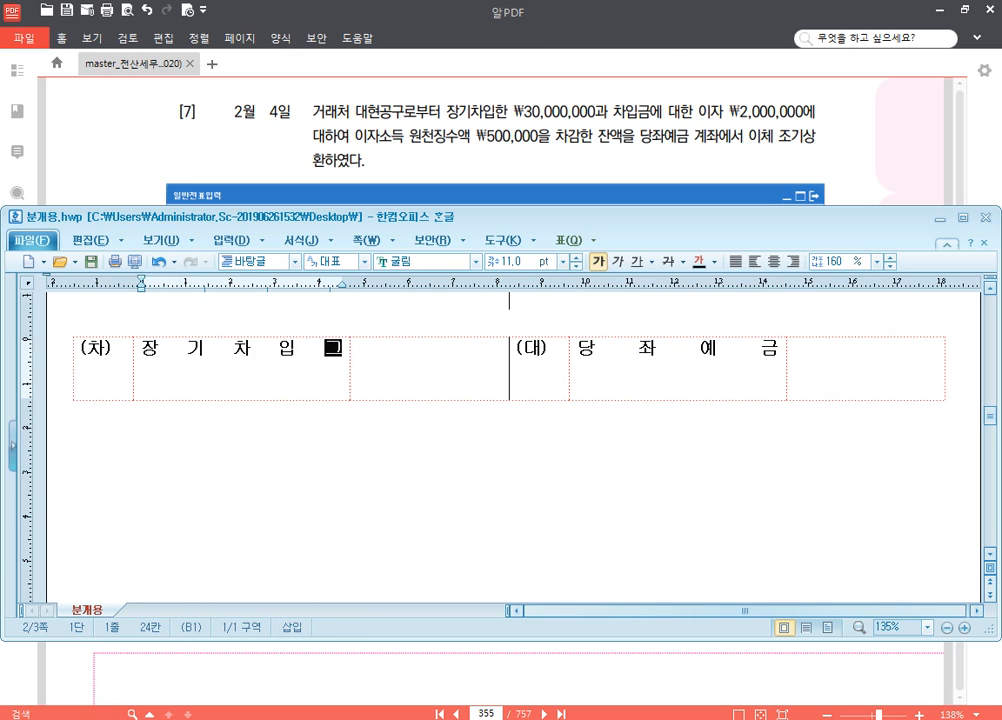
pyautogui.write('금(대현공구')
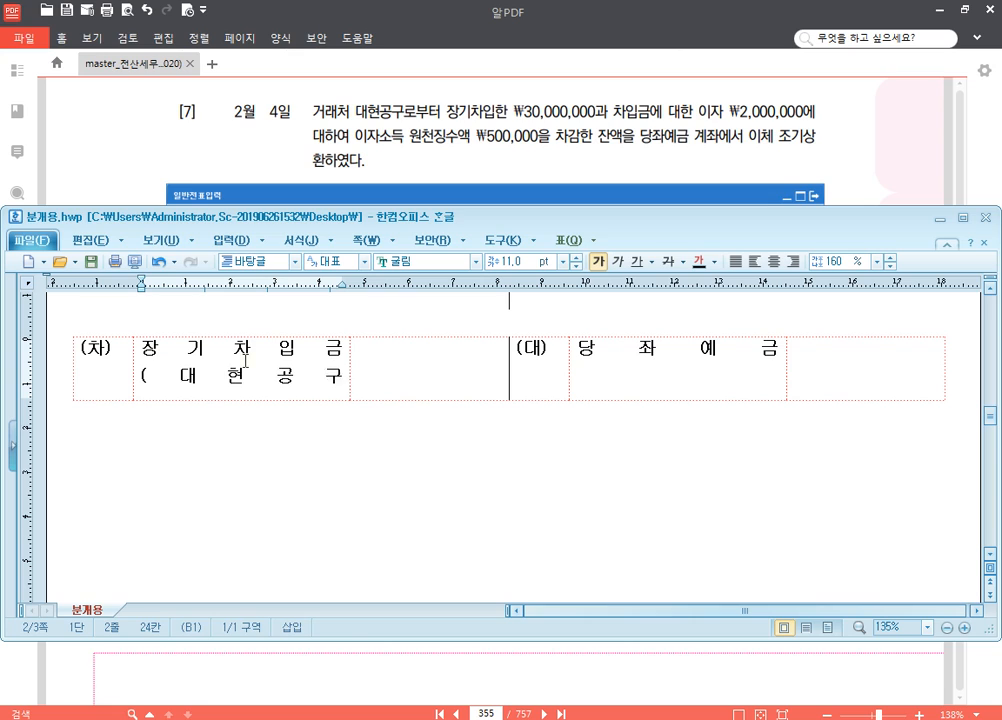
pyautogui.write(')')
pyautogui.press('Return')
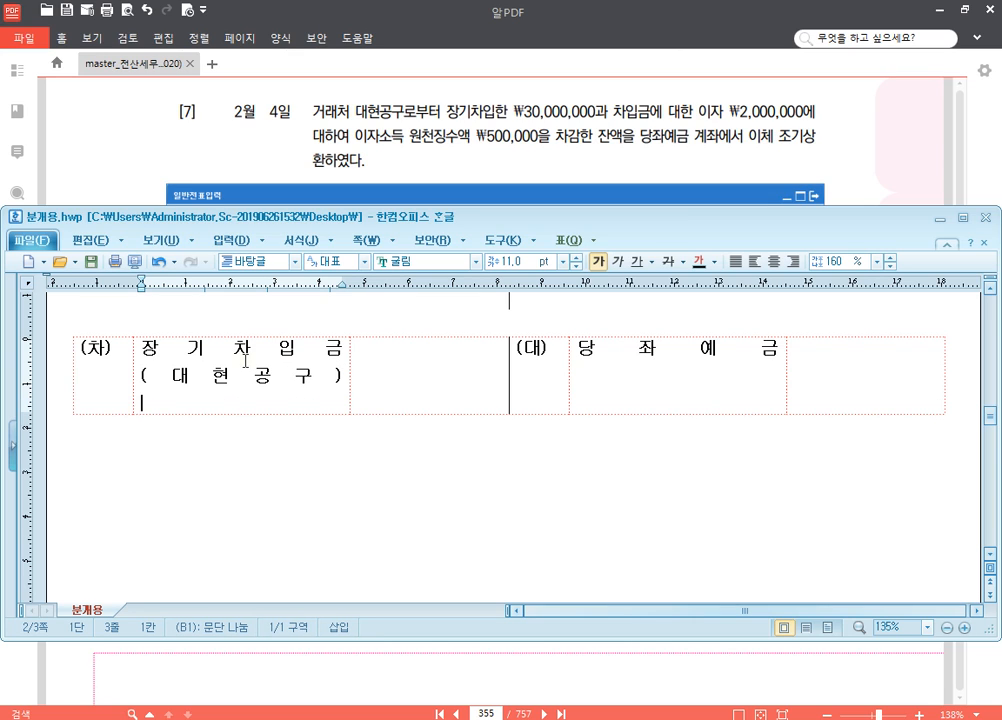
pyautogui.write('이자비용')
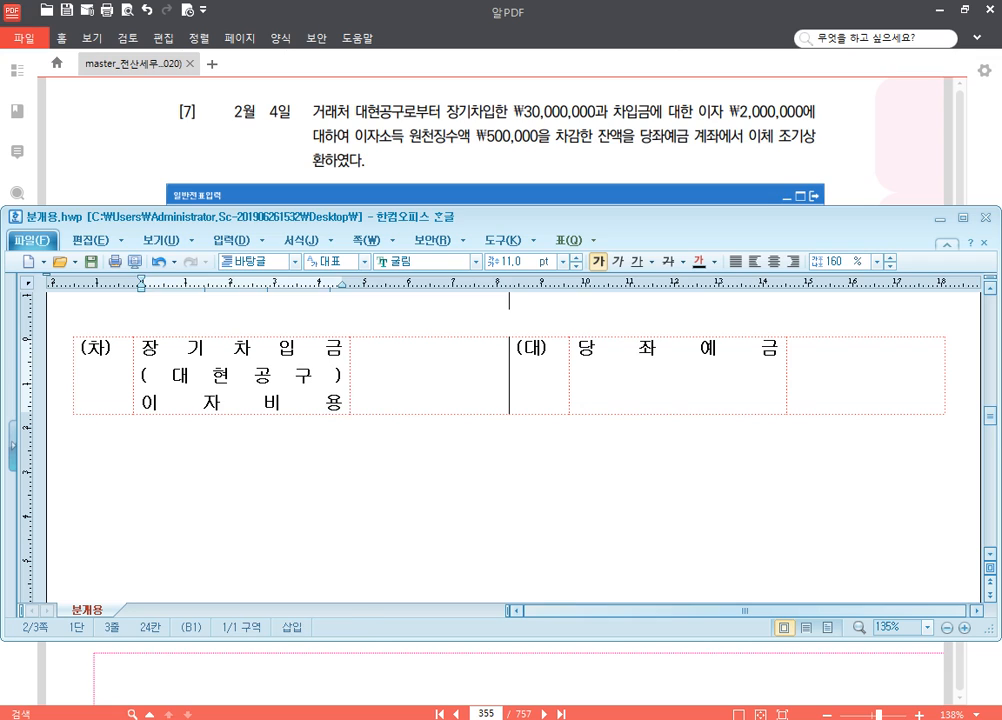
# - Enter the debit amounts of the fourth form: 30,000,000 for 장기차입금 and 2,000,000 for 이자비용
pyautogui.press('Tab')
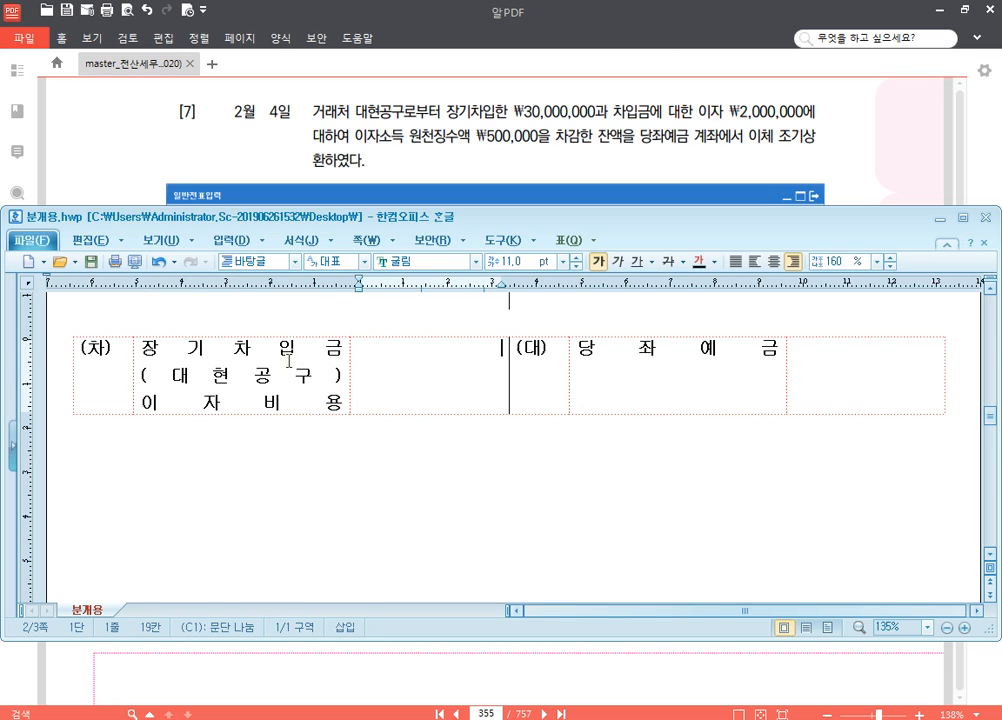
pyautogui.write('30,000,0')
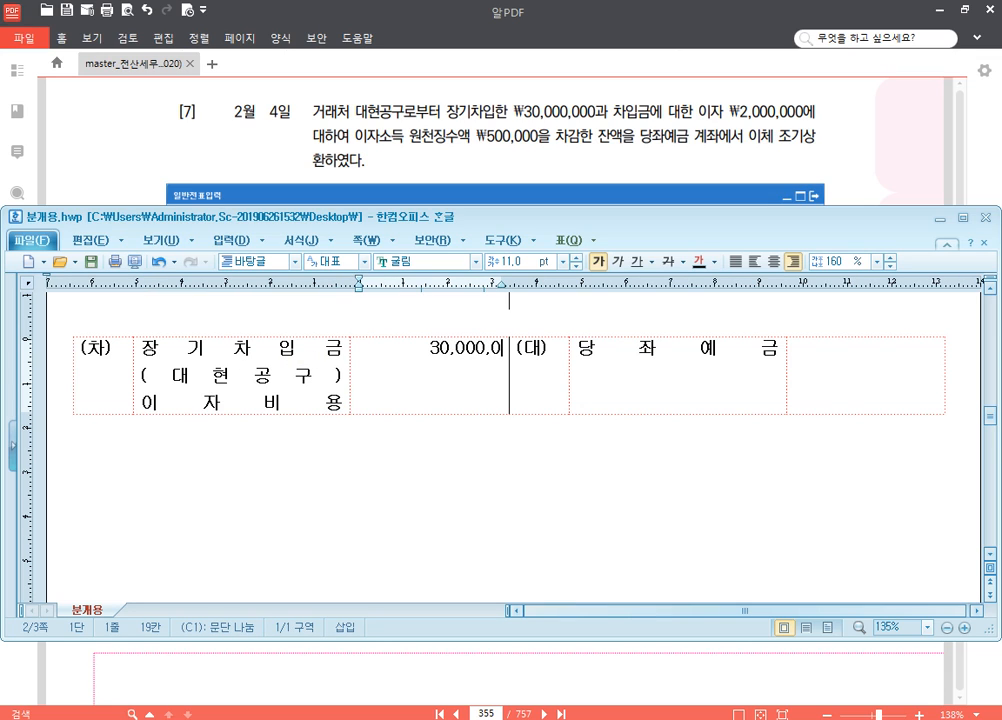
pyautogui.write('00  ')
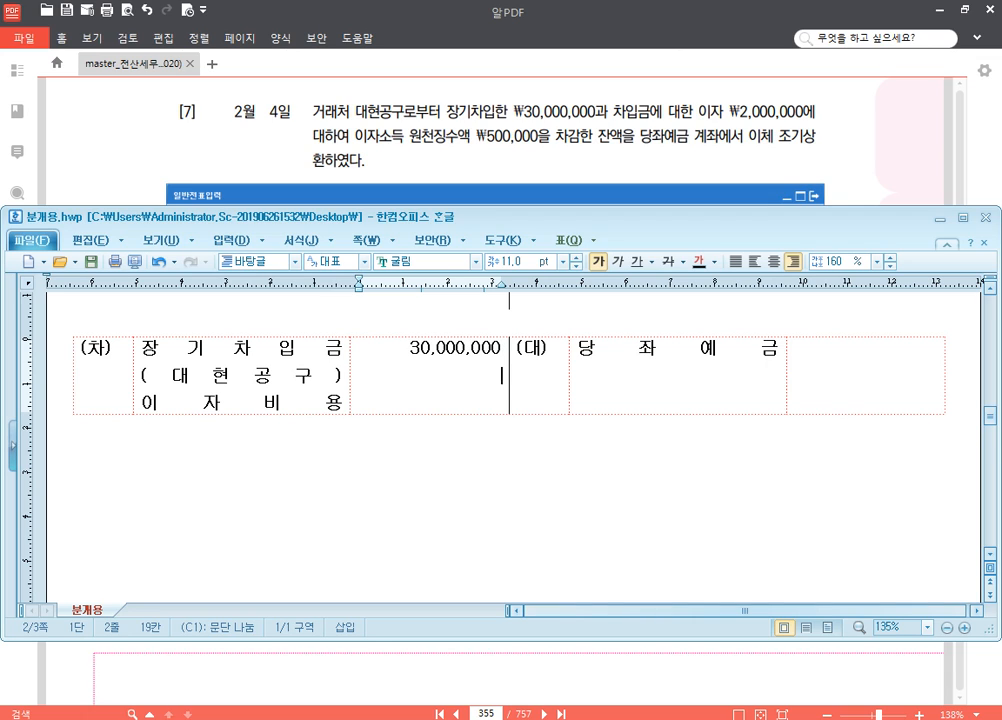
pyautogui.write('2,000,000')
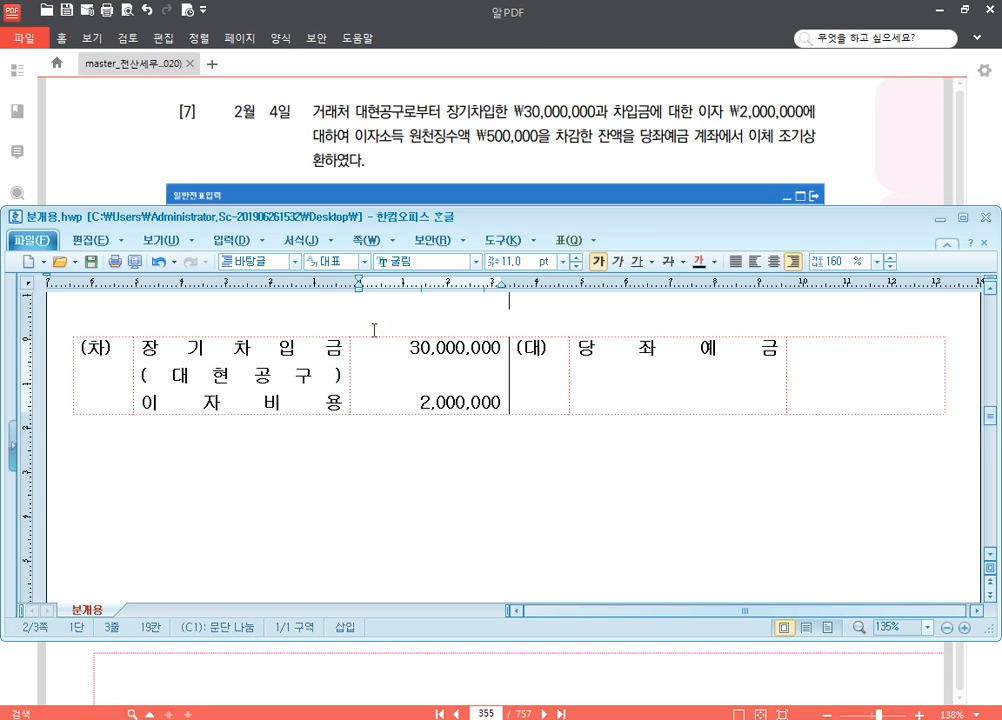
# - Enter the credit amounts of the fourth form: 31,500,000 on the 당좌예금 line and 500,000 on the line below
pyautogui.click(799, 360)
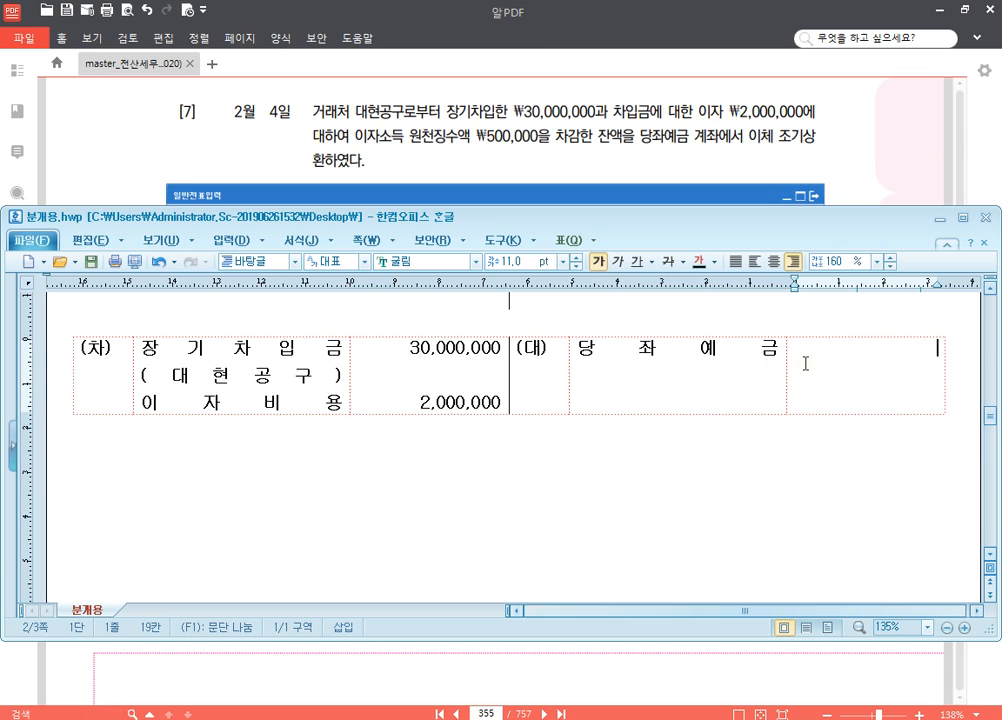
pyautogui.press('Return')
pyautogui.write('500,000')
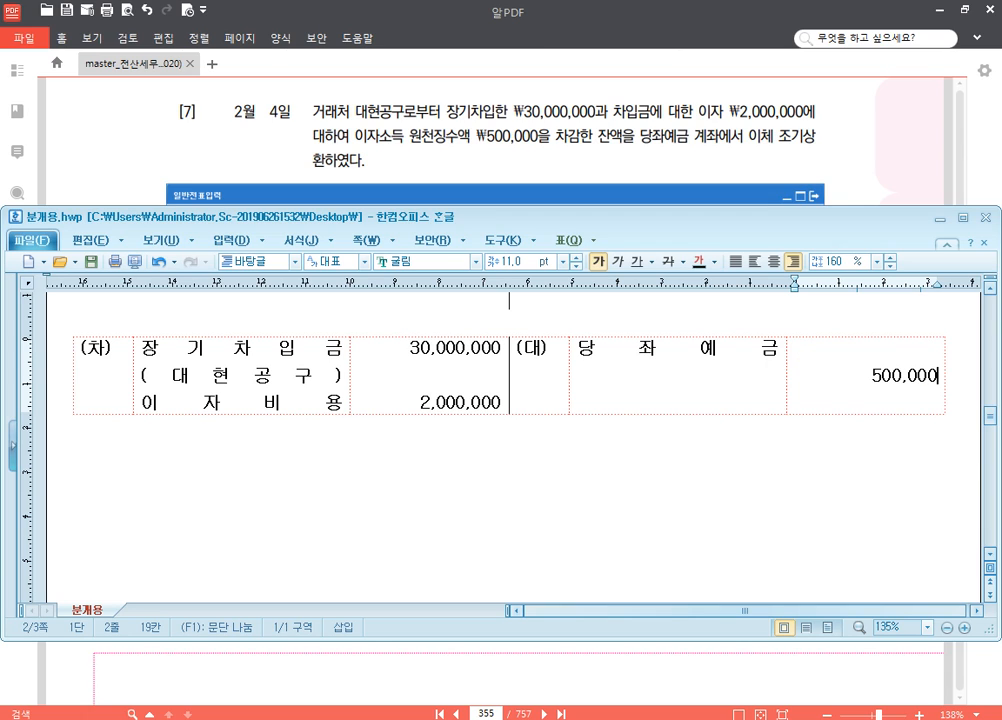
pyautogui.write('31,500,000')
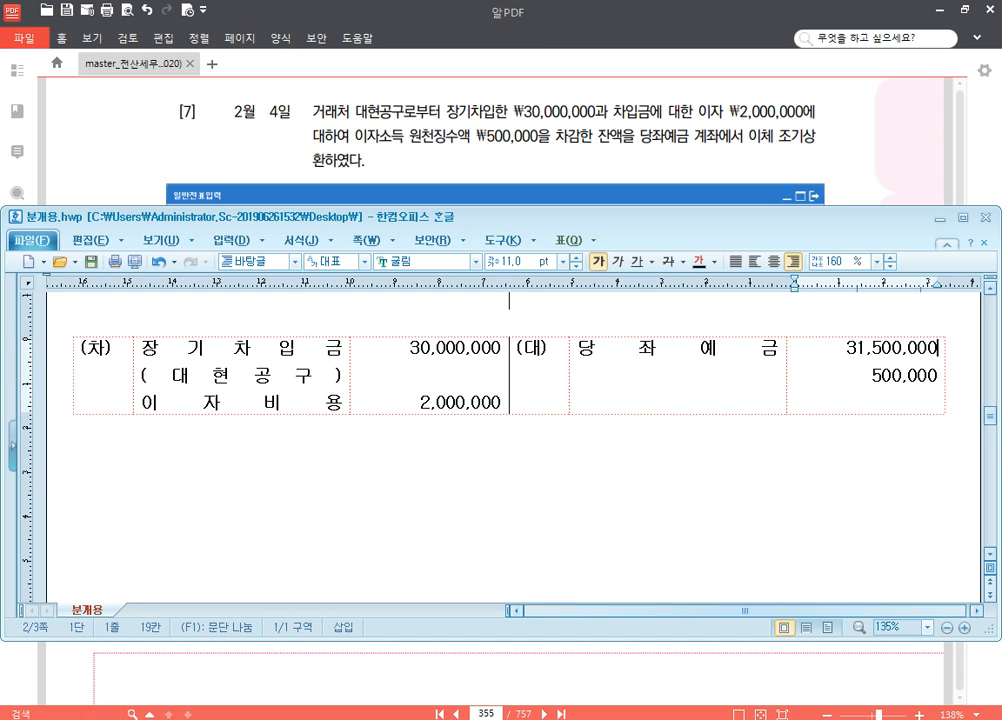
# - Add 예수금 as the second credit account, on the line below 당좌예금
pyautogui.click(805, 363)
pyautogui.press('Left')
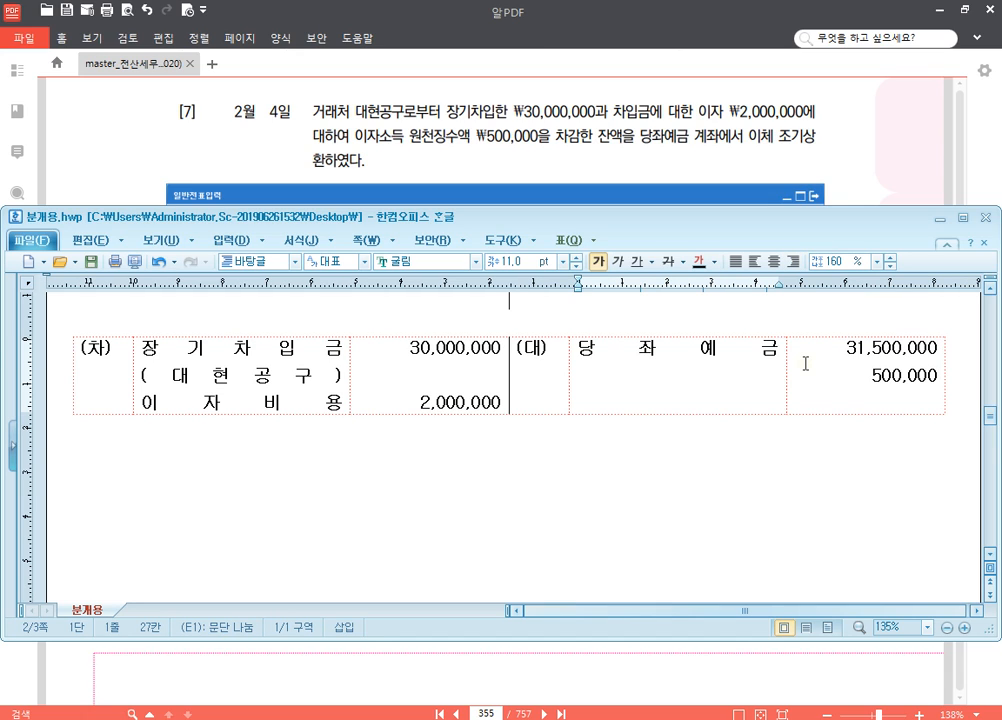
pyautogui.press('Return')
pyautogui.write('예          수          금')
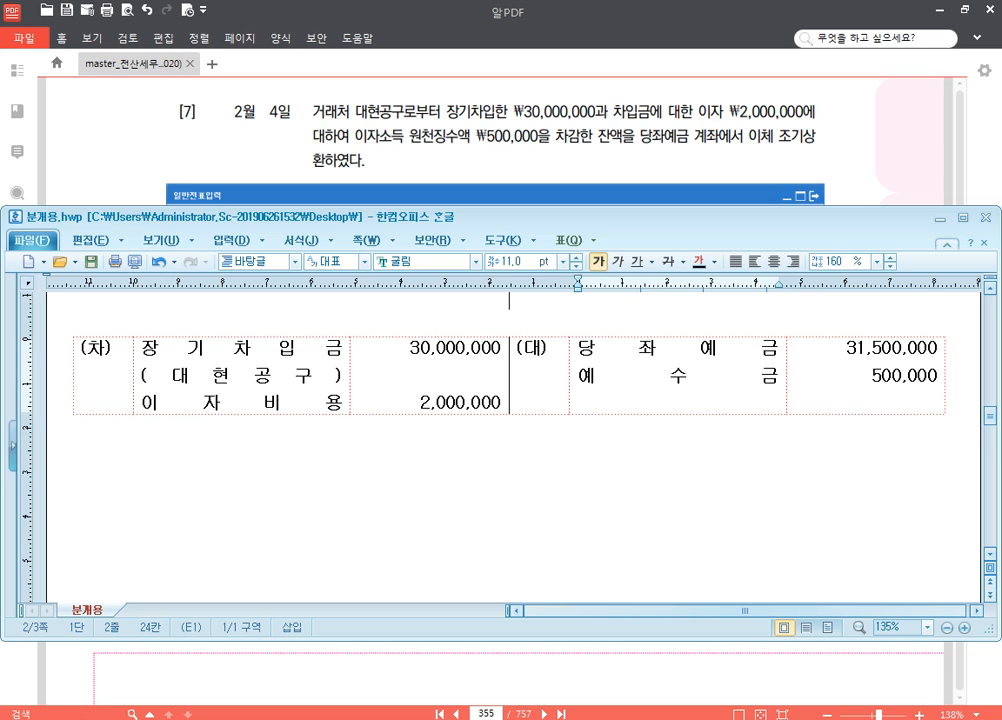
pyautogui.click(880, 395)
pyautogui.click(706, 385)
pyautogui.click(447, 403)
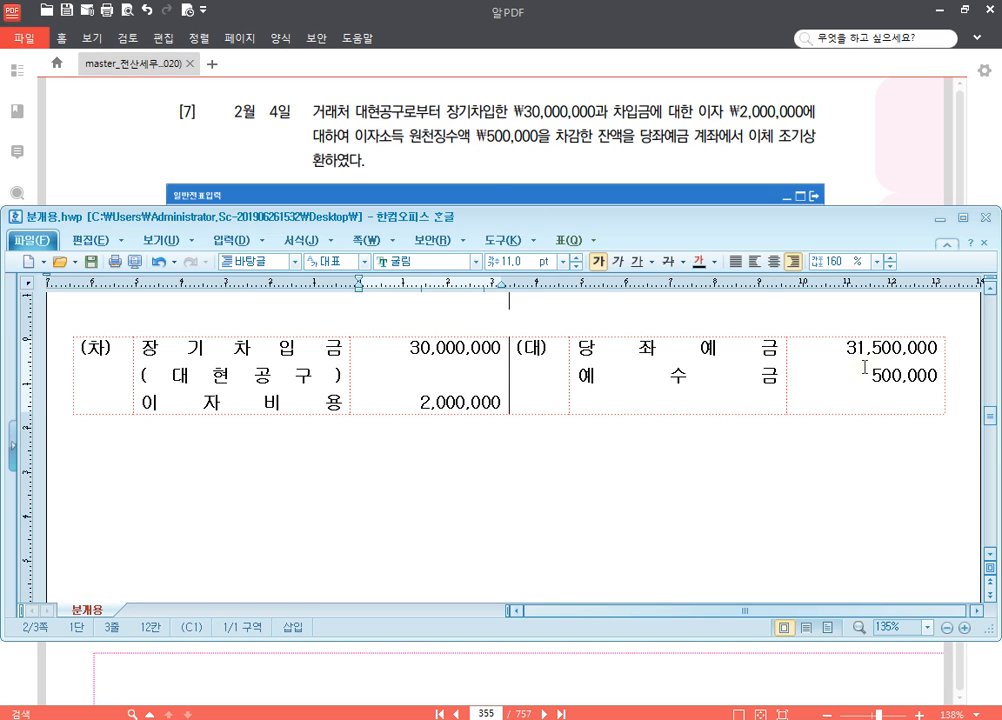
pyautogui.click(742, 377)
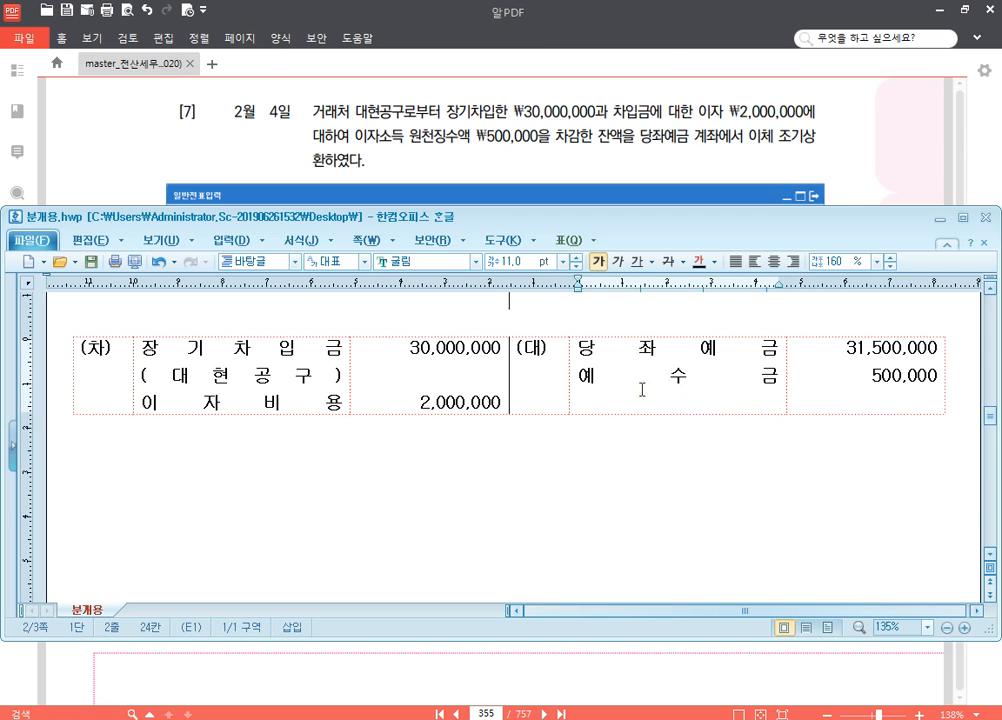
pyautogui.press('Home')
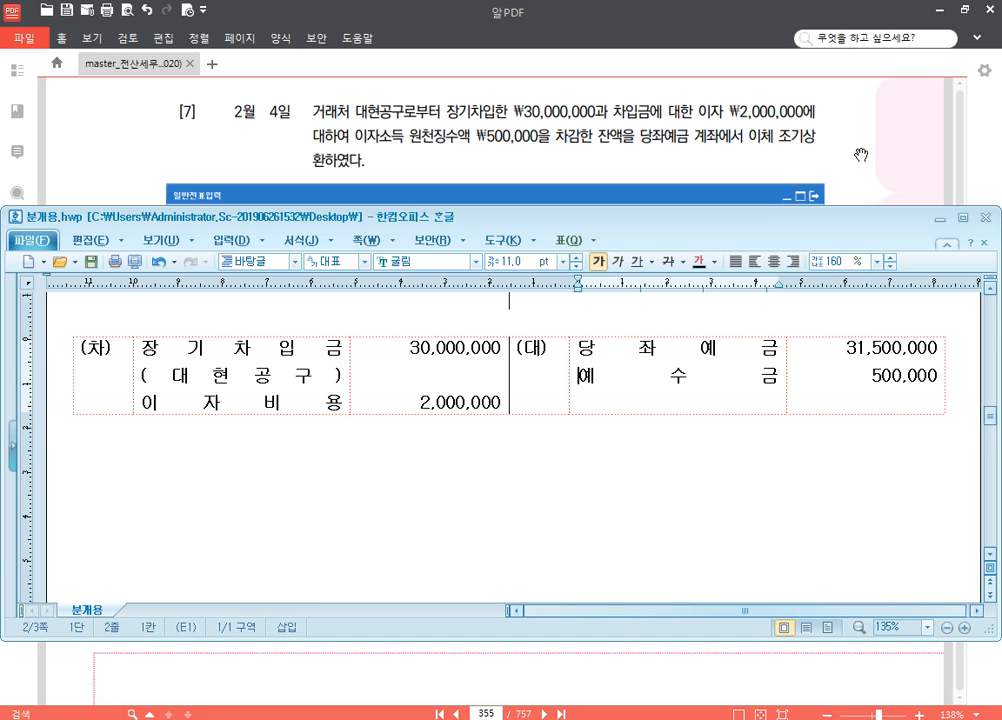
# - Switch to 알PDF, check the textbook's answer to problem [7], and bring problem [8] on page 356 into view
pyautogui.click(673, 118)
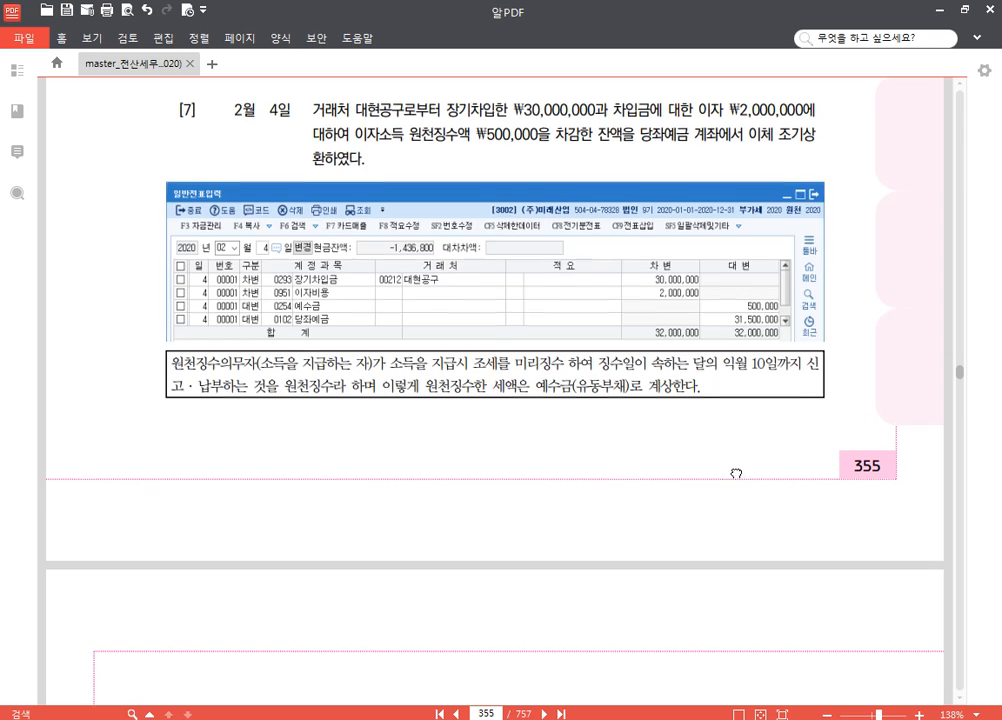
pyautogui.scroll(-3, 740, 420)
pyautogui.scroll(-5, 673, 570)
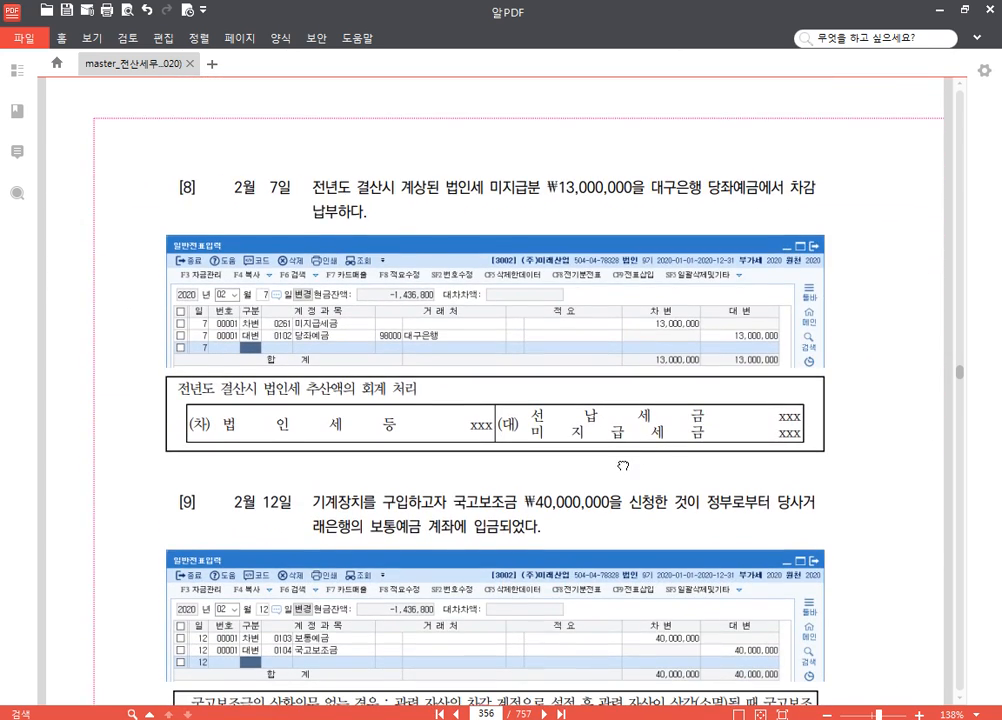
pyautogui.scroll(-1, 624, 430)
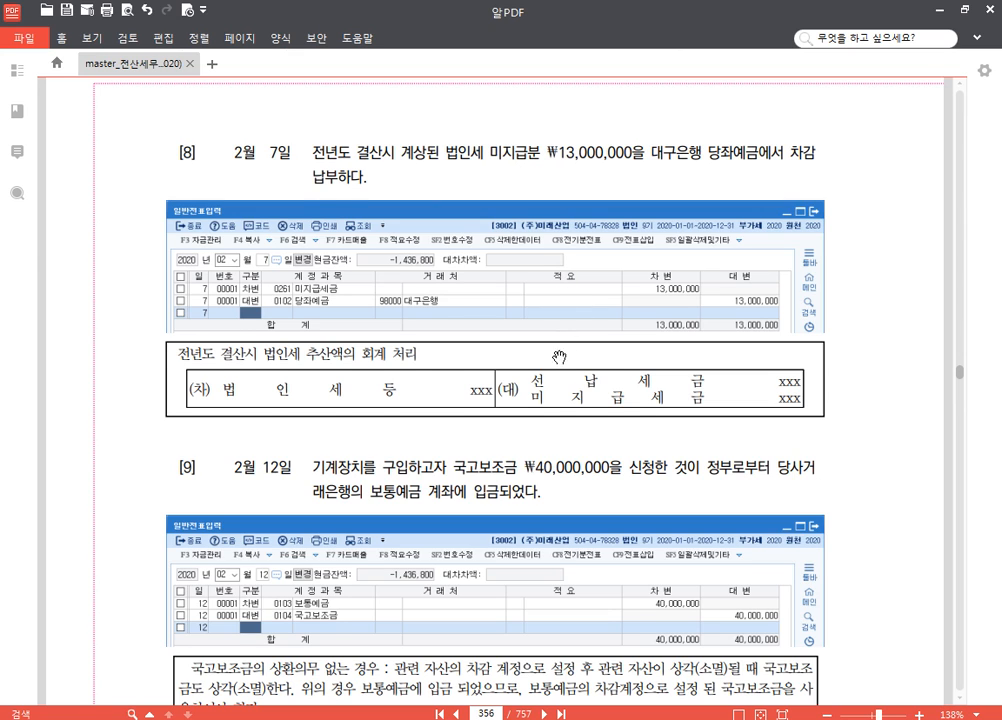
pyautogui.scroll(-1, 566, 350)
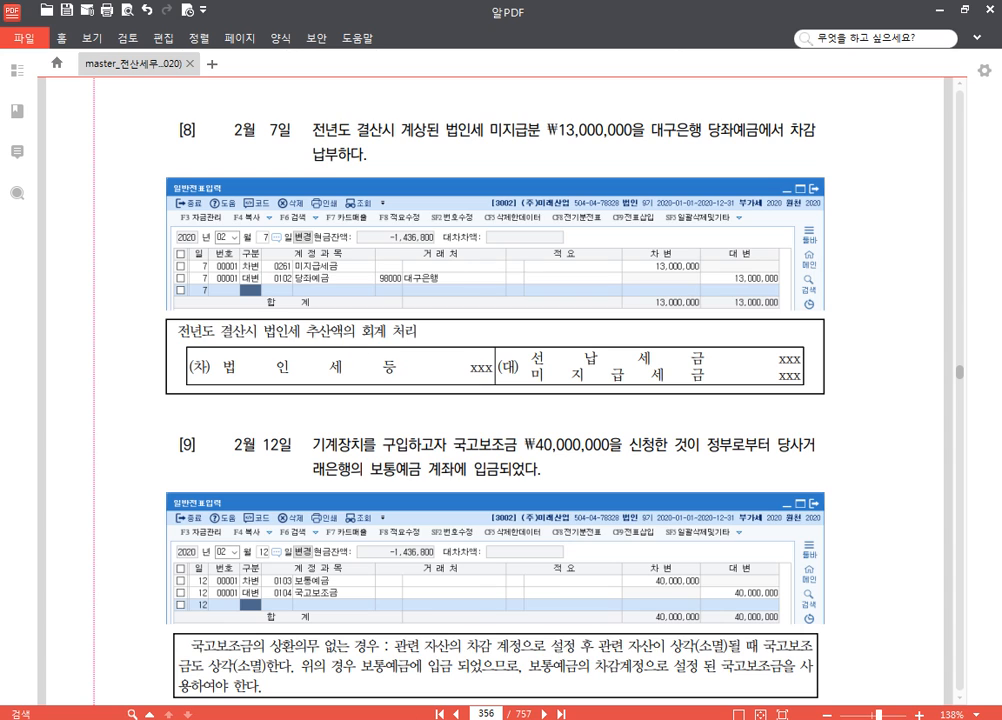
# - Return to 분개용.hwp, paste a fifth blank (차)/(대) form below the repayment entry, and head it 전기말
pyautogui.hotkey('alt', 'Tab')
pyautogui.click(955, 393)
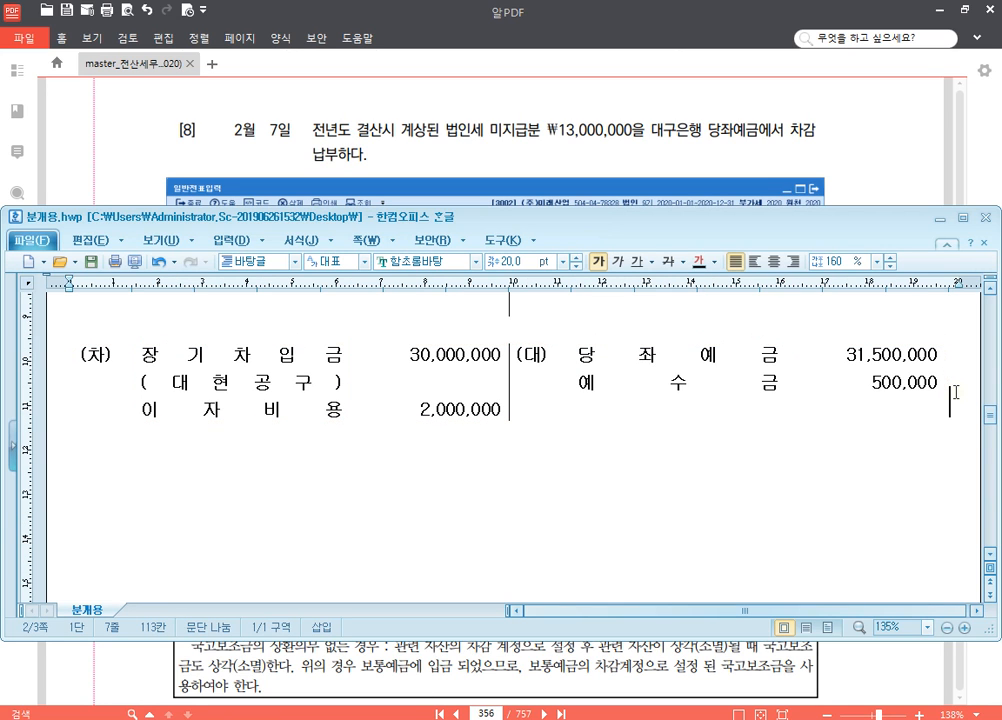
pyautogui.press('Return')
pyautogui.hotkey('ctrl', 'v')
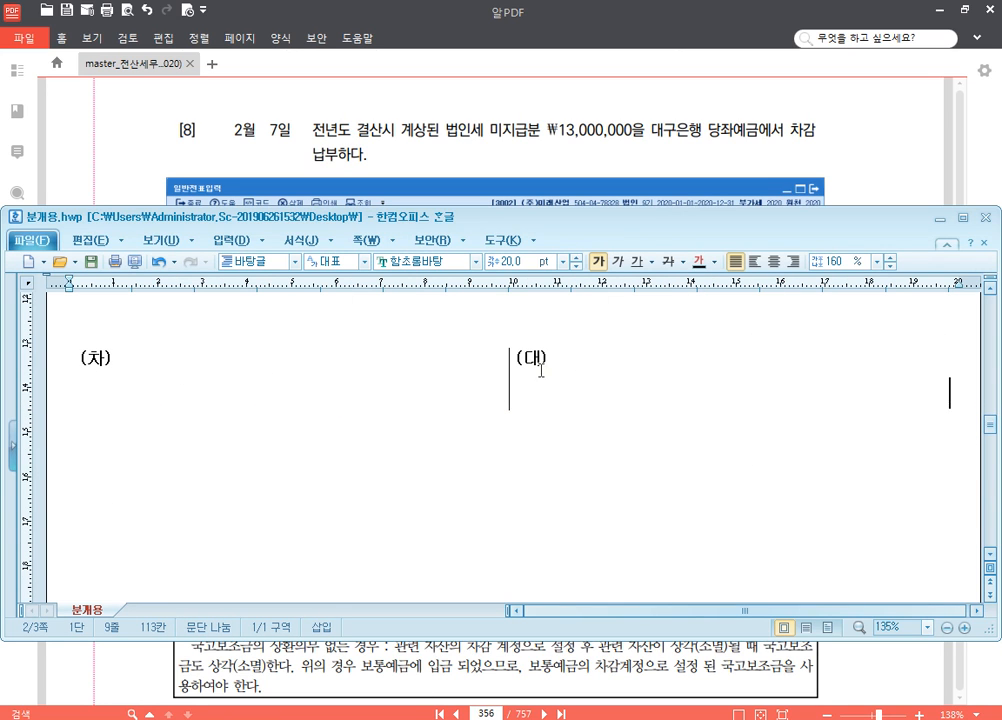
pyautogui.press('Up')
pyautogui.write('전기말')
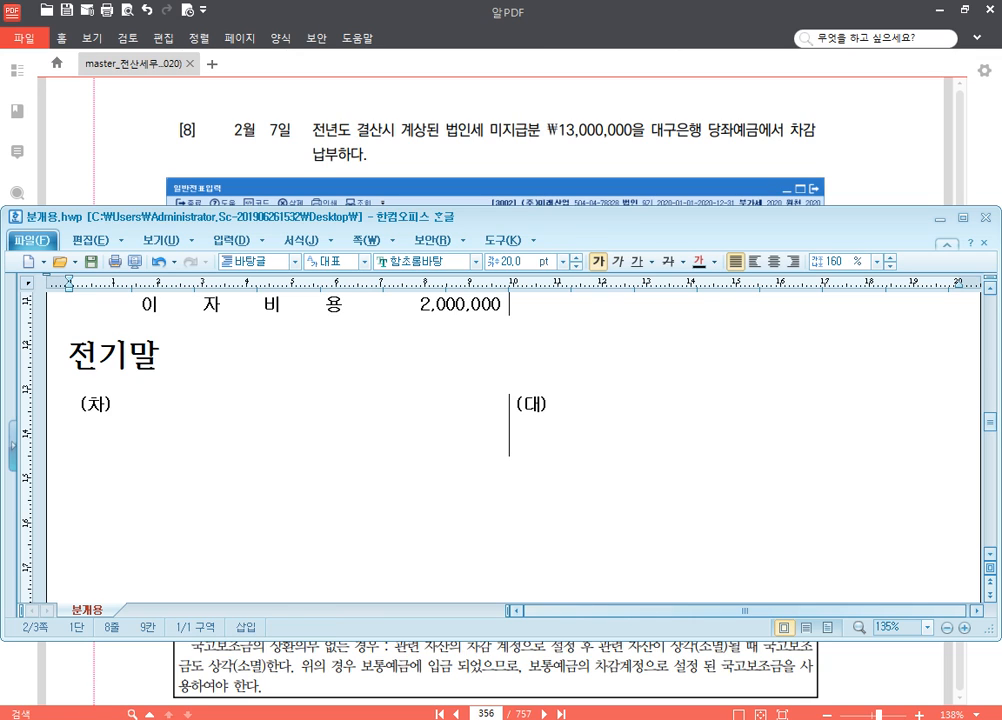
# - Enter 법인세비용 with the amount 30,000,000 on the debit side of the 전기말 form
pyautogui.press('Down')
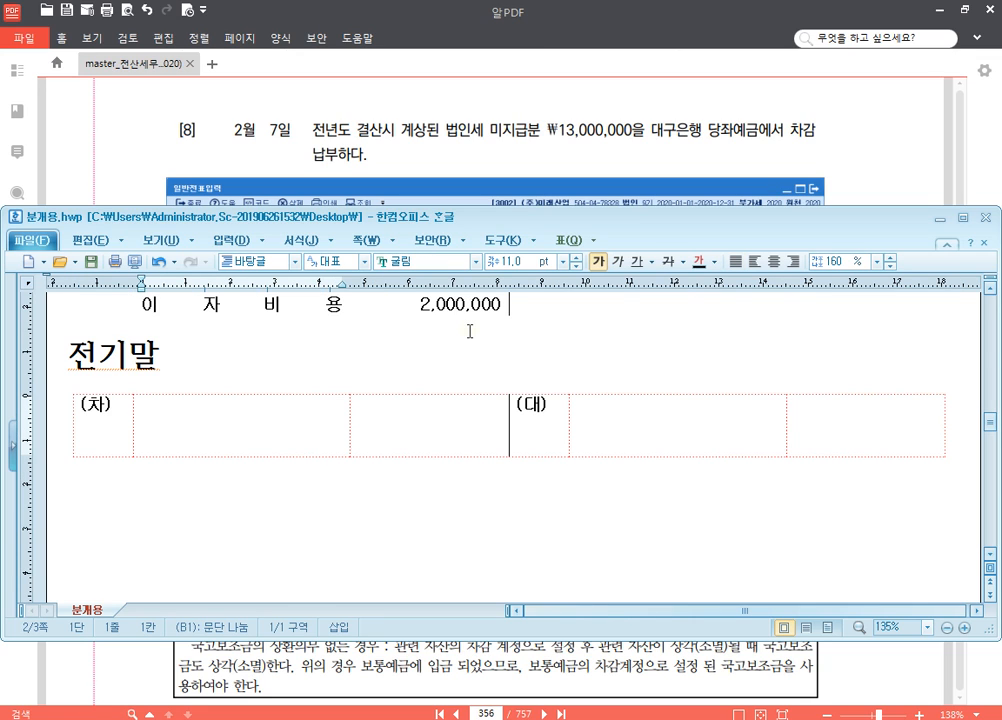
pyautogui.write('법인세비용')
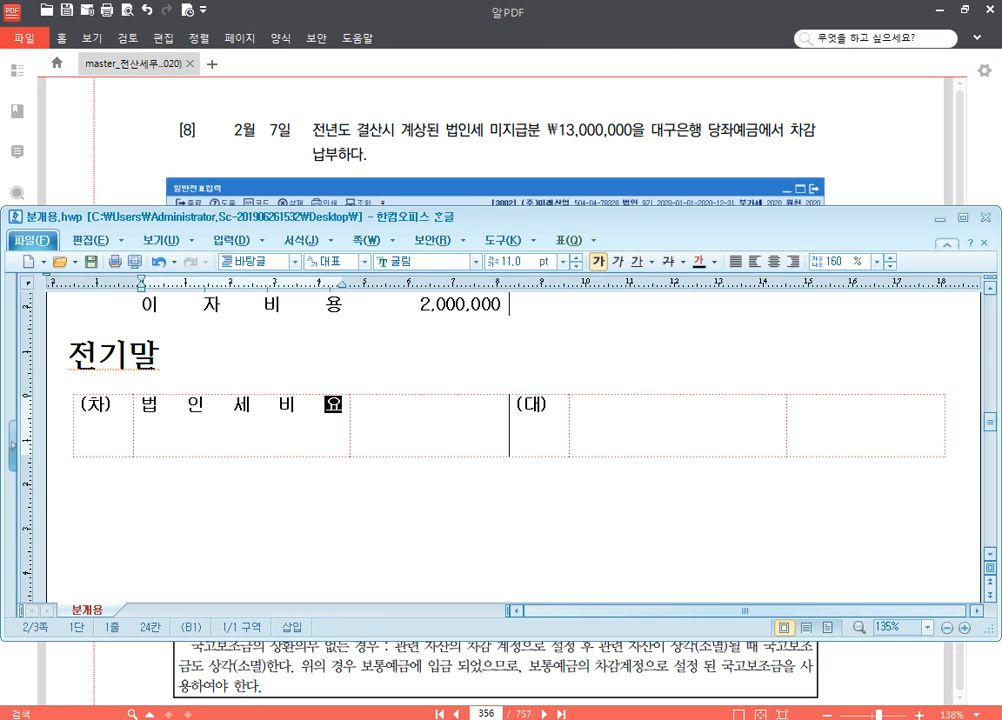
pyautogui.press('Tab')
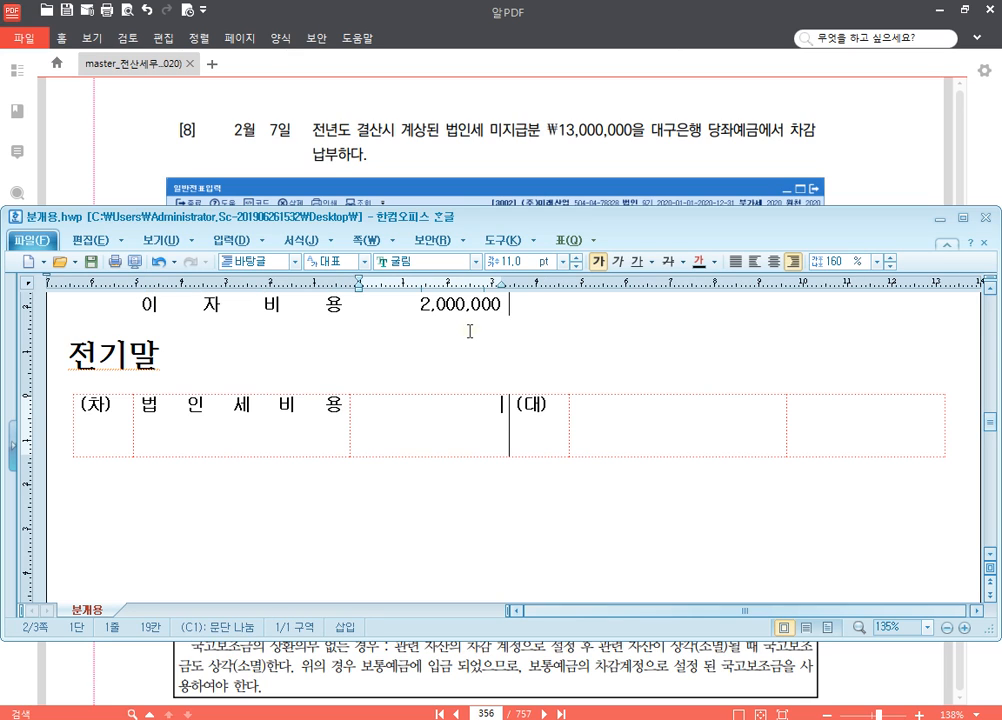
pyautogui.write('30,000,000')
# - Enter 선납세금 with 17,000,000 on the credit side of the 전기말 form, and 13,000,000 on the amount line below
pyautogui.press('Tab')
pyautogui.press('Tab')
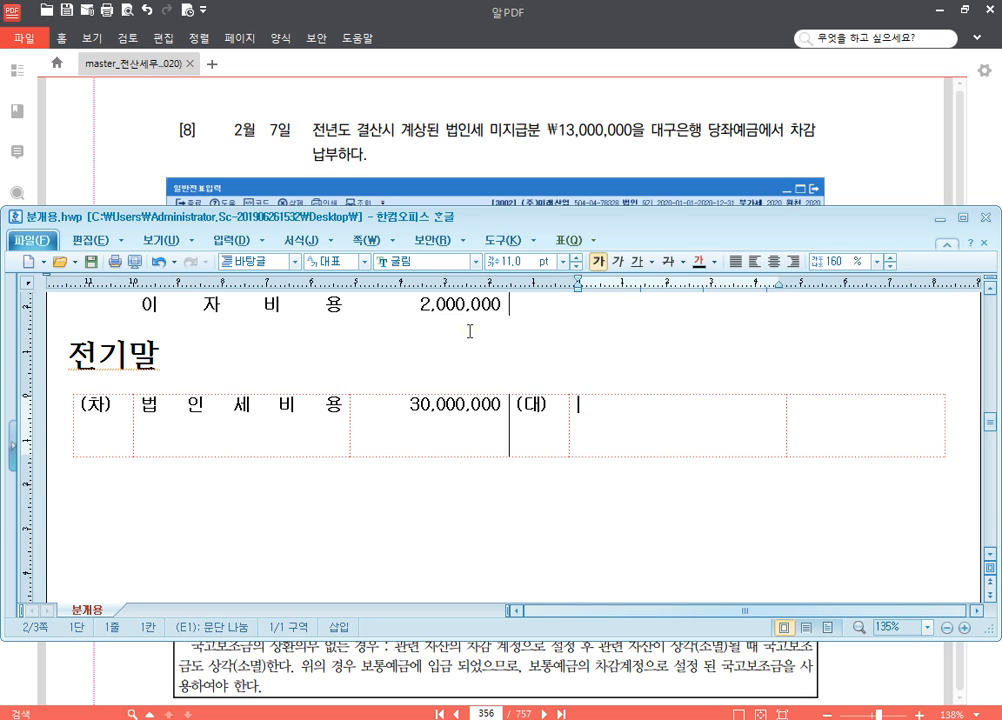
pyautogui.write('선납세금')
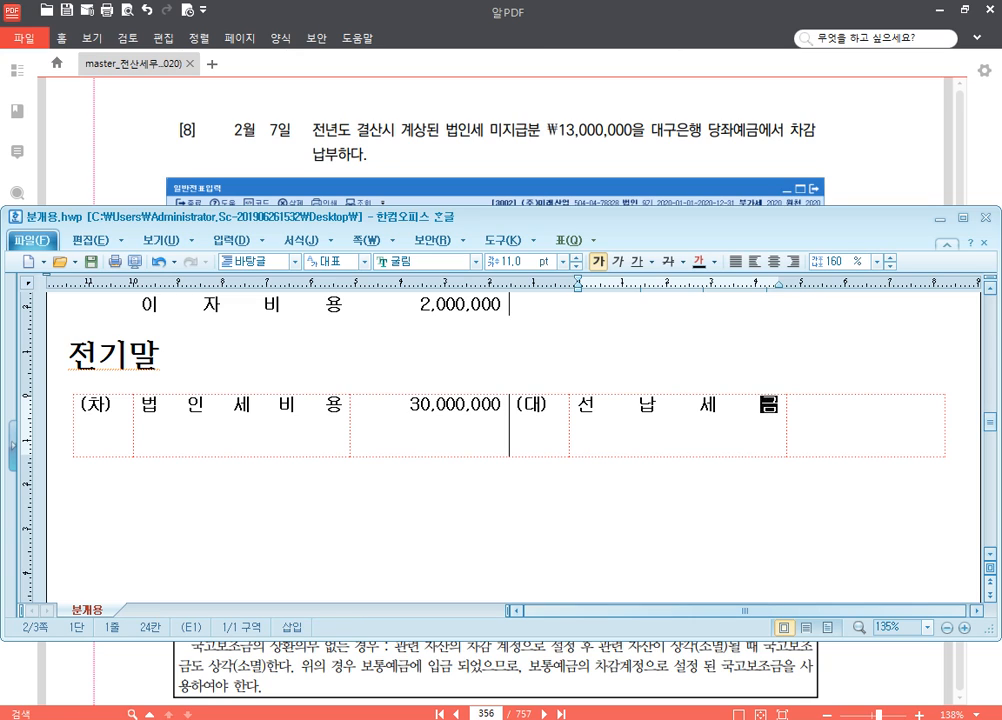
pyautogui.press('Tab')
pyautogui.write('17,00')
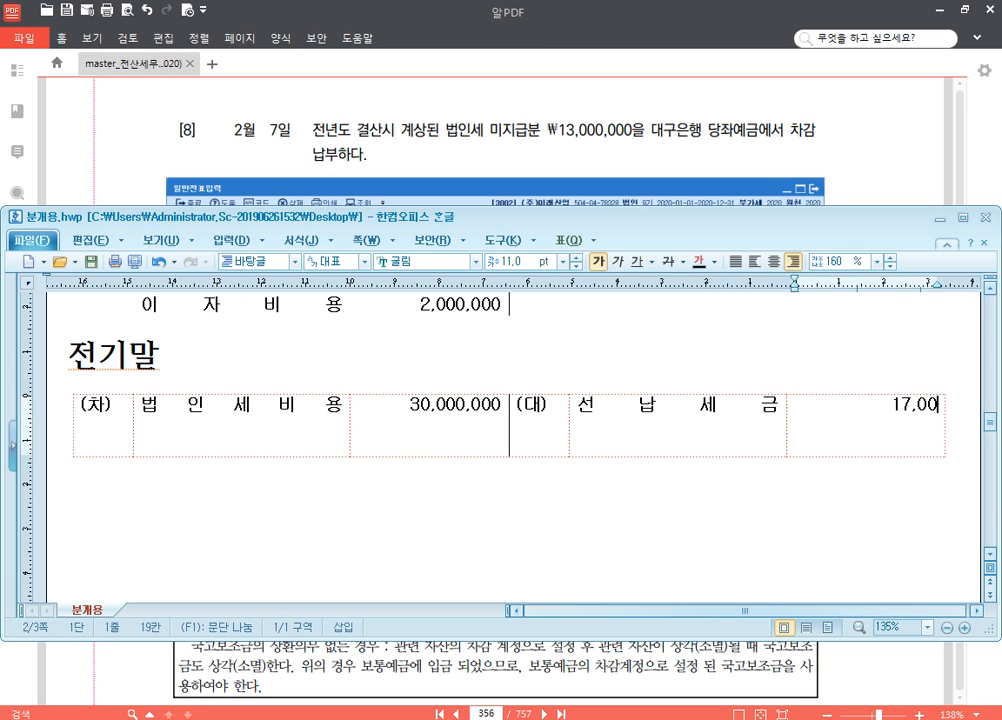
pyautogui.write('0,000 13')
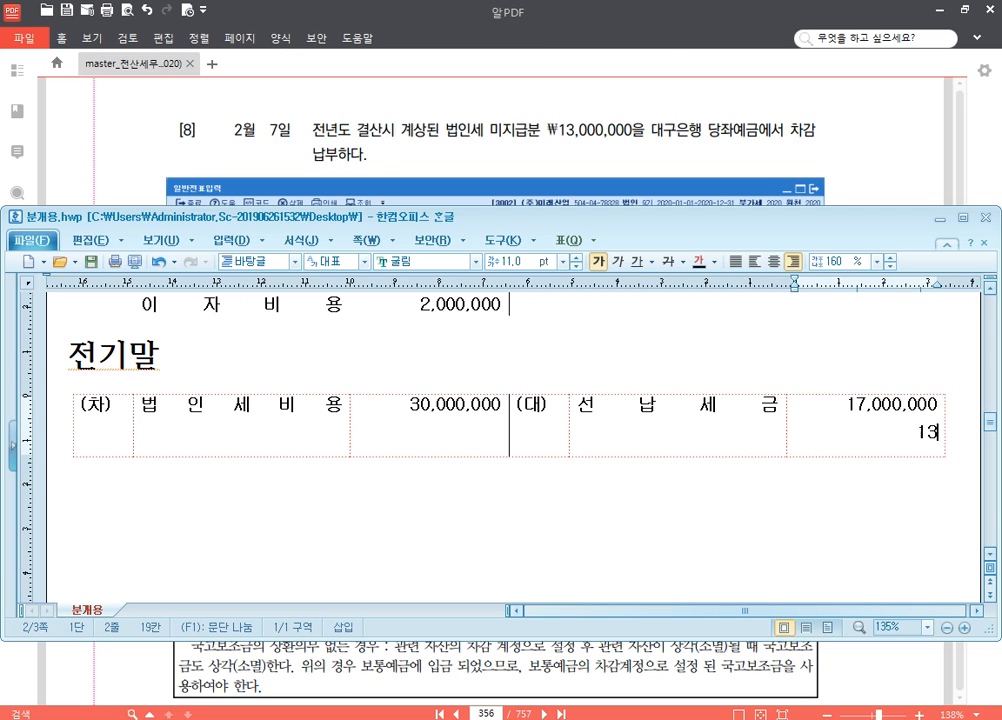
pyautogui.write(',000,000')
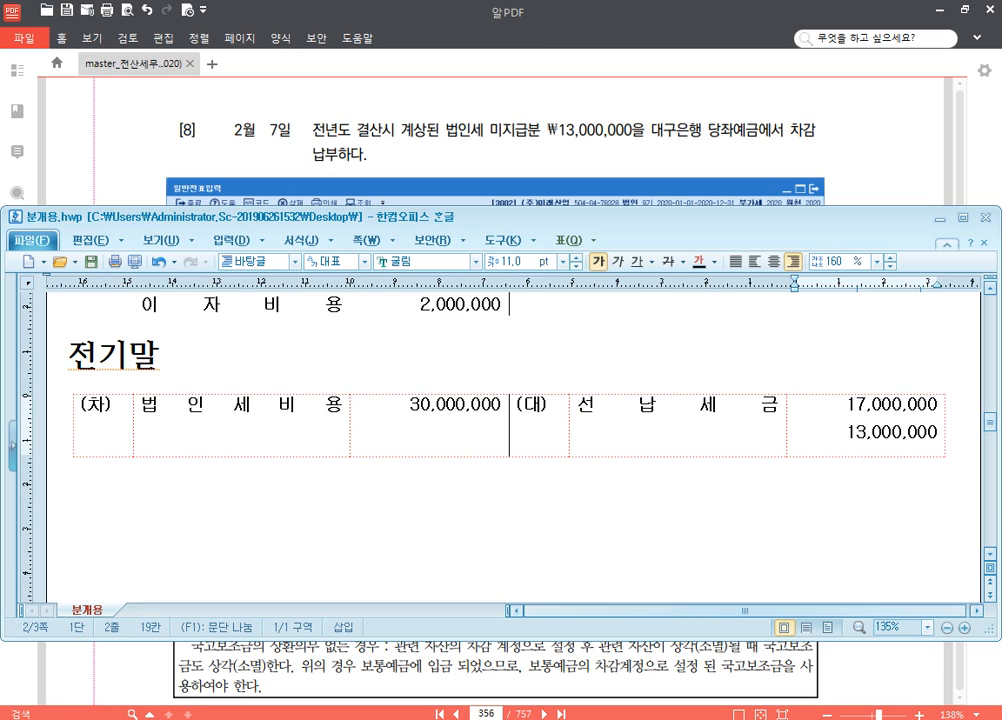
# - Add 미지급세금 as the second credit account, on the line below 선납세금
pyautogui.press('Up')
pyautogui.press('Home')
pyautogui.press('Left')
pyautogui.press('Return')
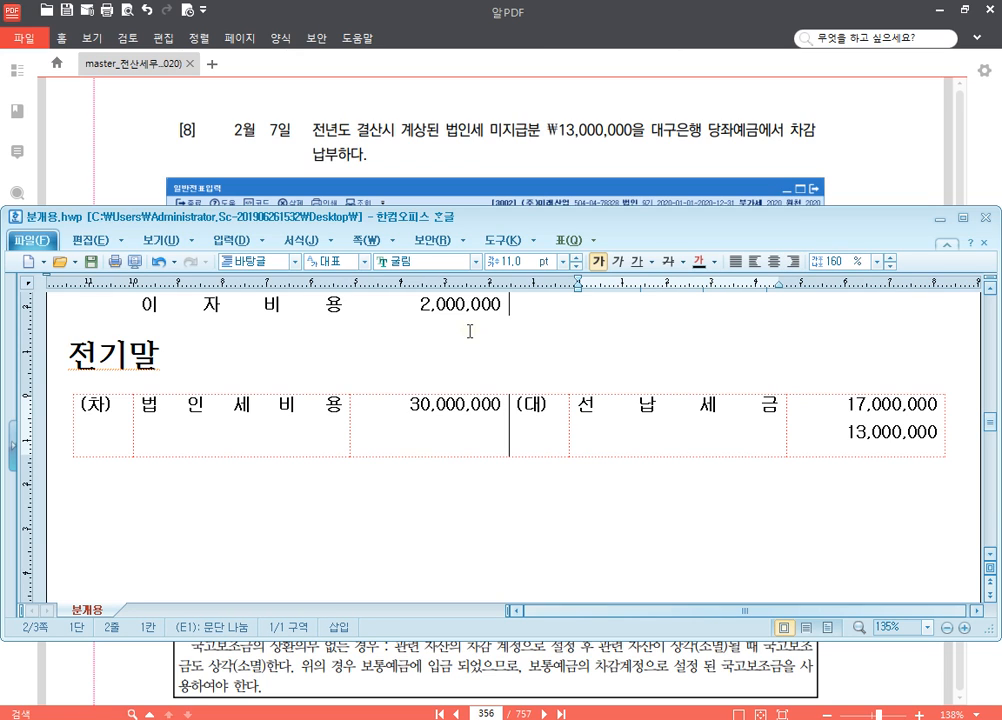
pyautogui.write('미지급세그')
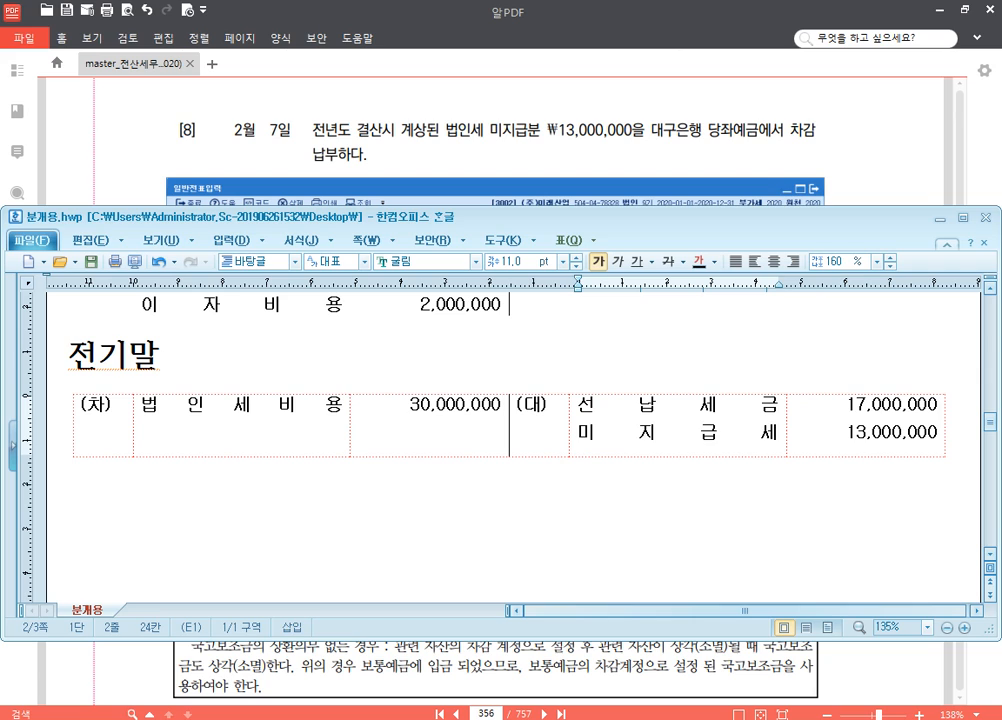
pyautogui.write('ㅁ')
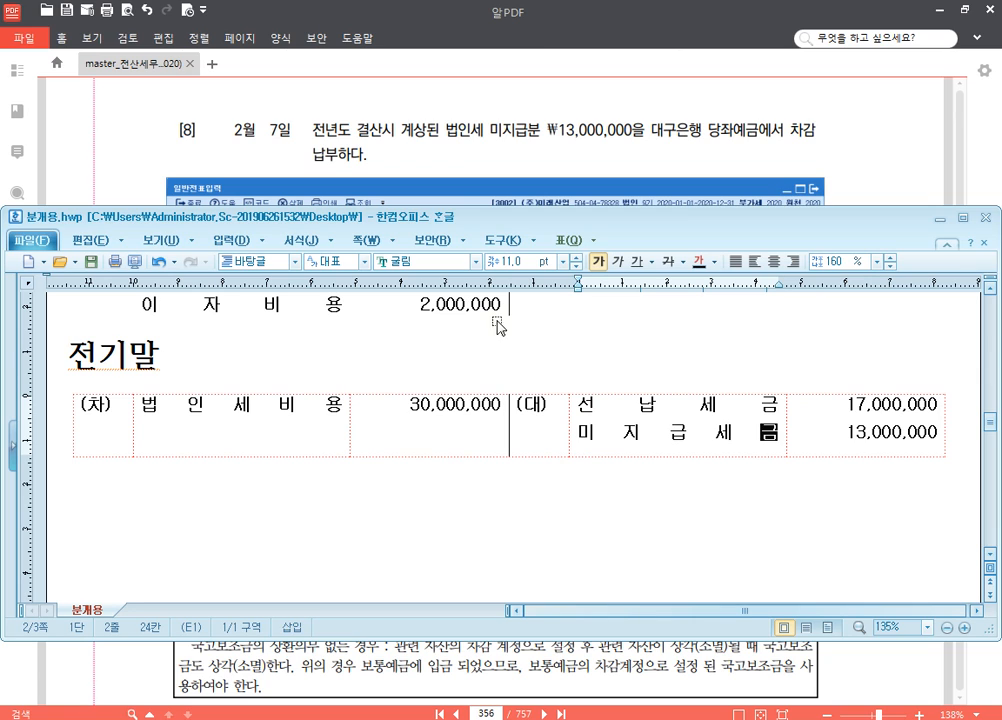
# - Color the 미지급세금 account and its 13,000,000 amount red, and place the cursor after the 전기말 form
pyautogui.click(641, 432)
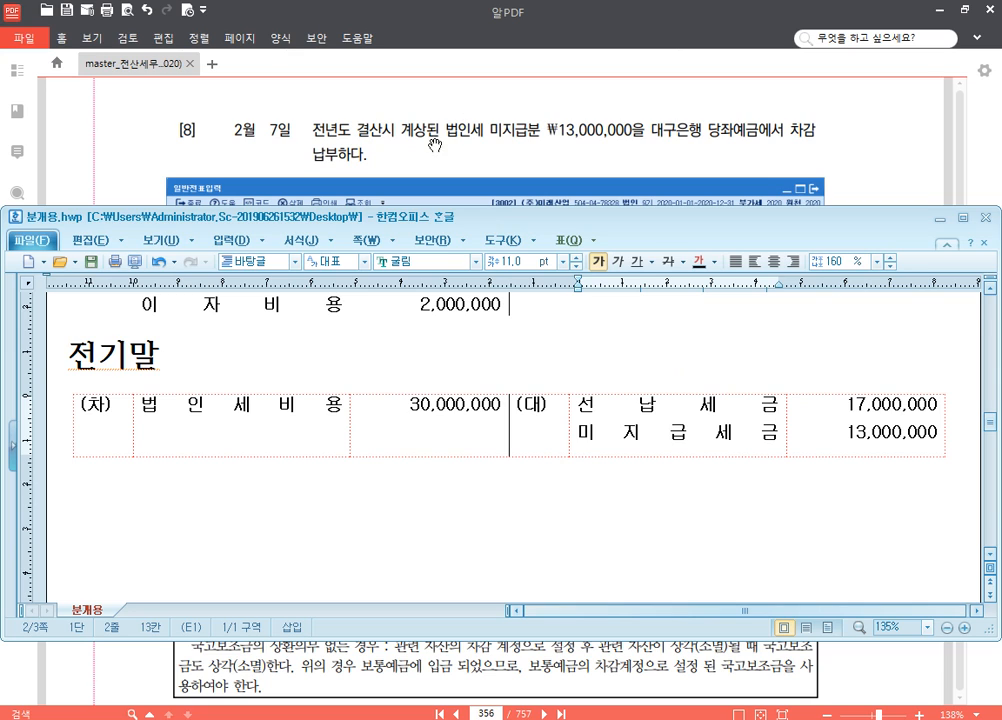
pyautogui.moveTo(578, 432); pyautogui.dragTo(773, 428)
pyautogui.click(714, 261)
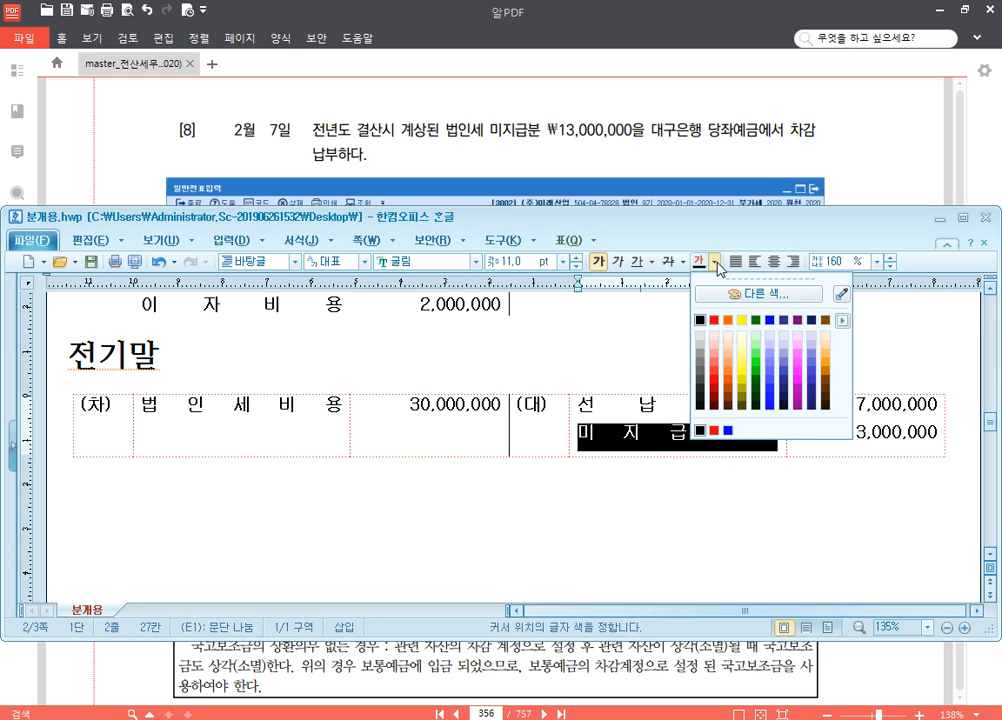
pyautogui.click(714, 321)
pyautogui.moveTo(821, 430); pyautogui.dragTo(944, 433)
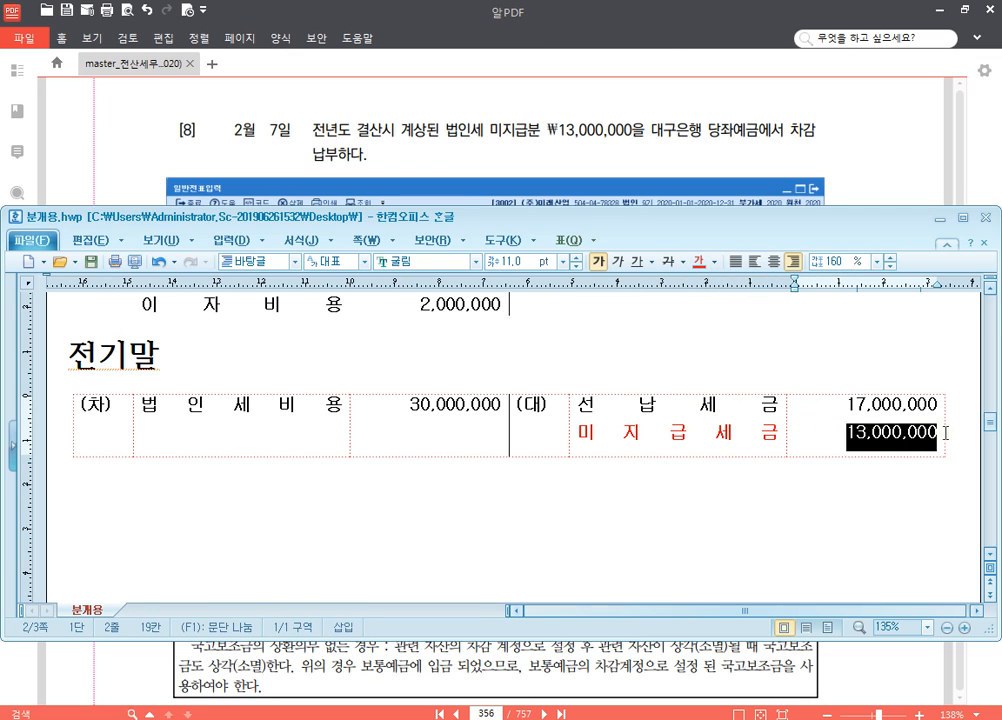
pyautogui.click(697, 261)
pyautogui.click(845, 440)
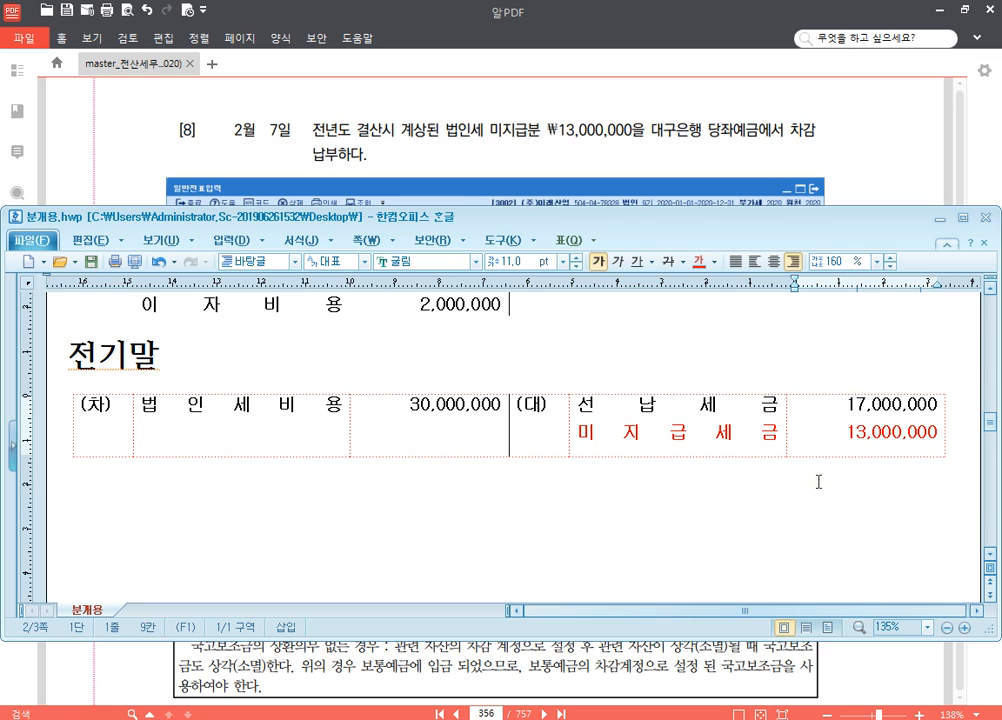
pyautogui.click(964, 431)
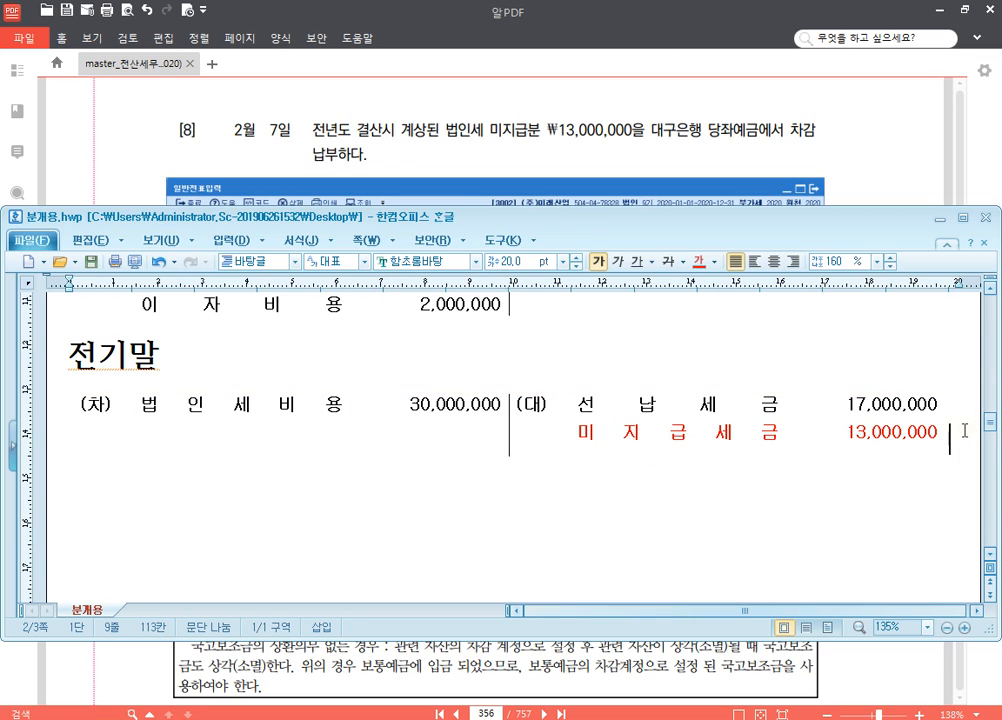
# - Insert a blank (차)/(대) form below the 전기말 entry and enter 당좌예금 with 13,000,000 on its credit side
pyautogui.press('Return')
pyautogui.press('Return')
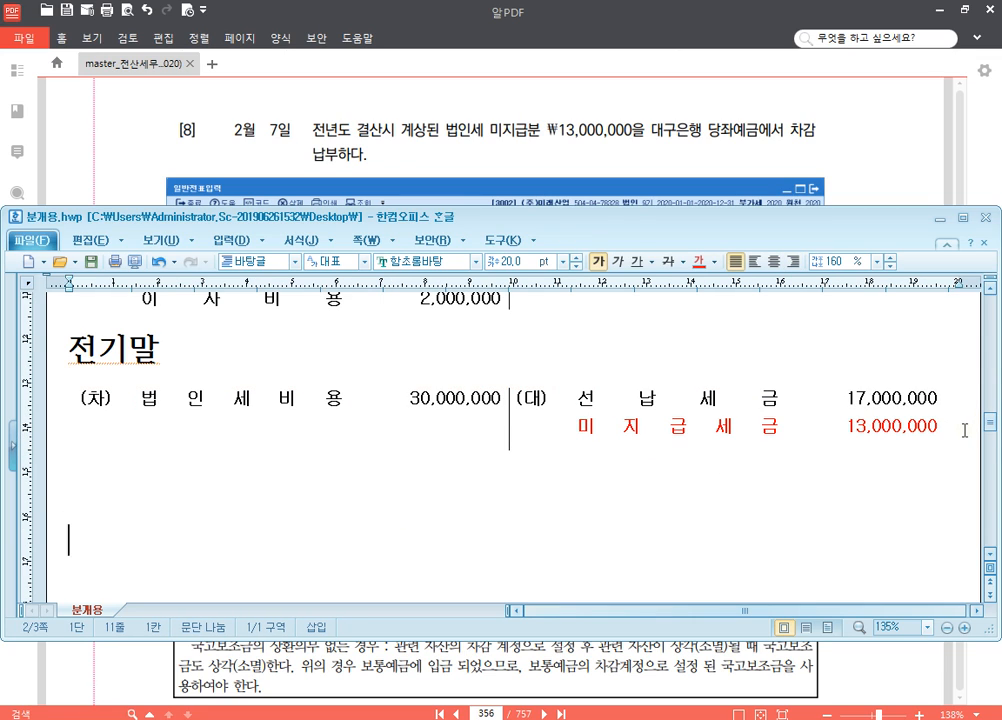
pyautogui.write('(차)\t\t\t(대)')
pyautogui.click(637, 520)
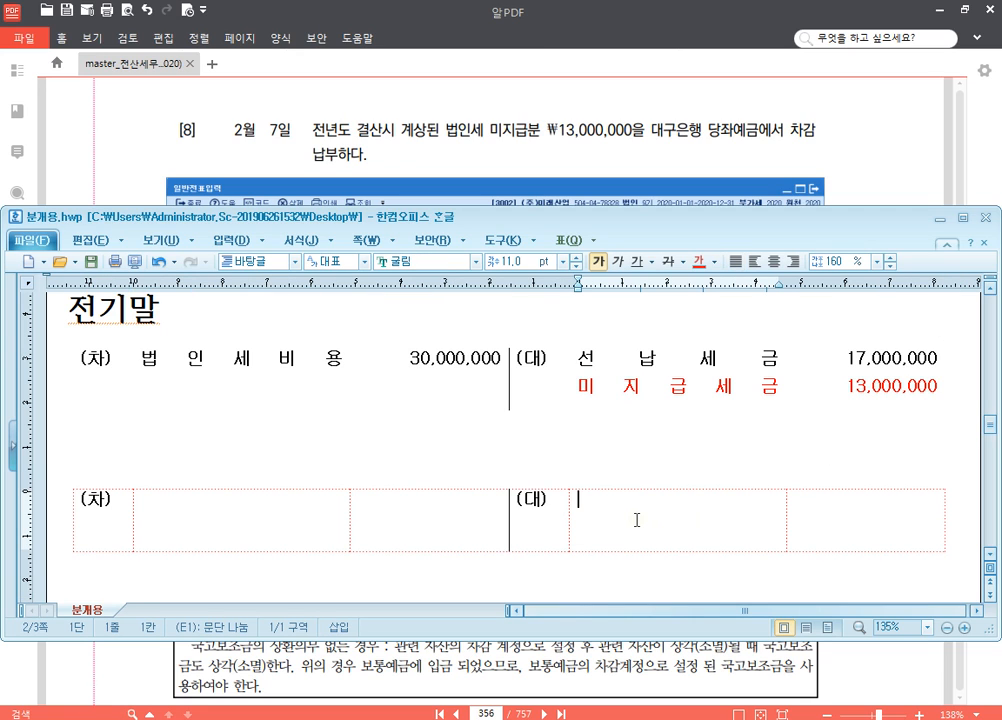
pyautogui.write('당좌예금')
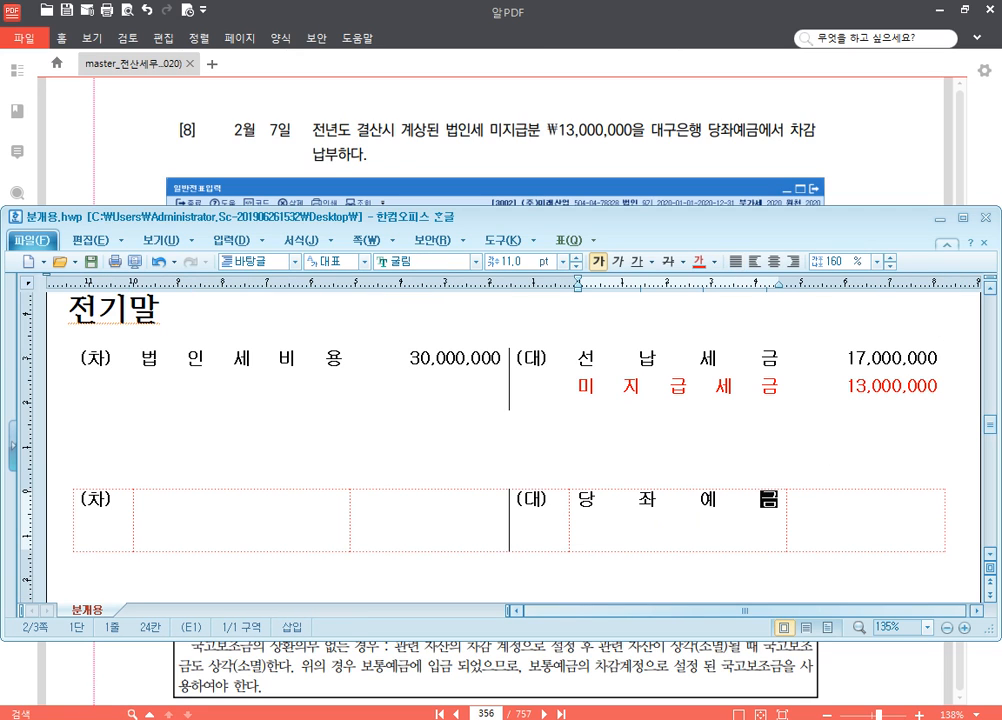
pyautogui.press('Tab')
pyautogui.write('13,000,000')
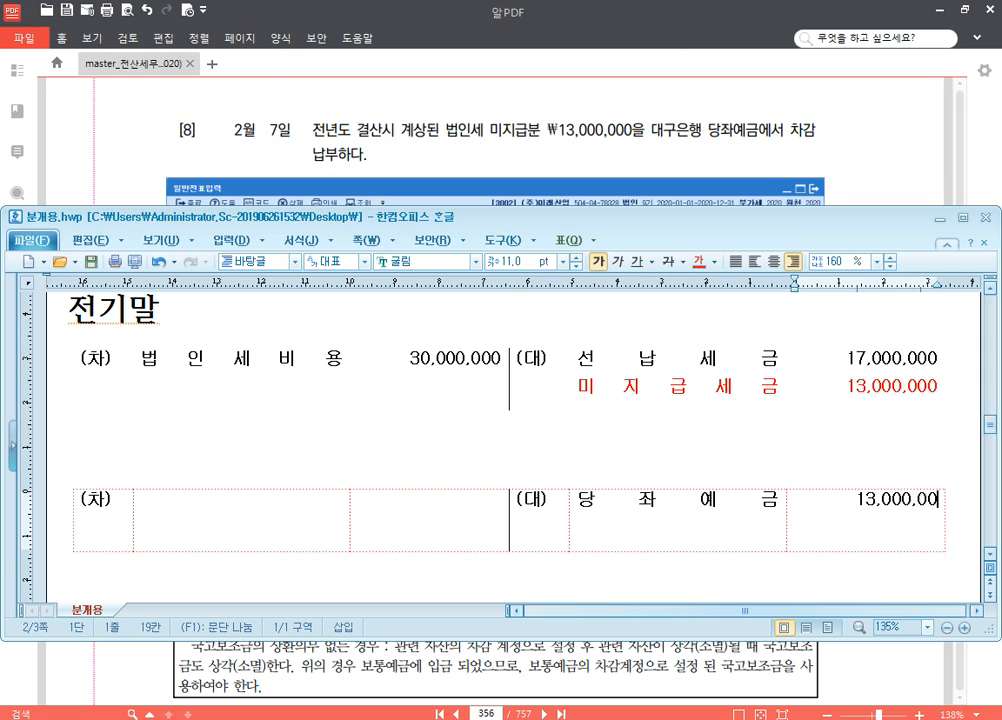
# - Enter 미지급세금 with the amount 13,000,000 on the debit side of the new form
pyautogui.click(259, 511)
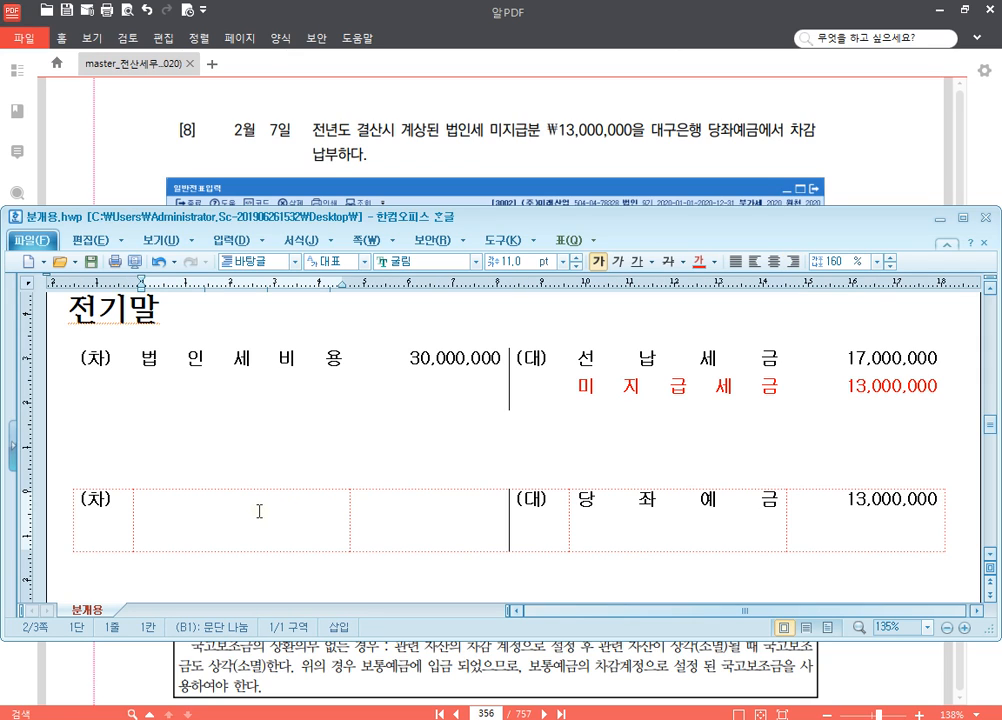
pyautogui.write('미지급세금')
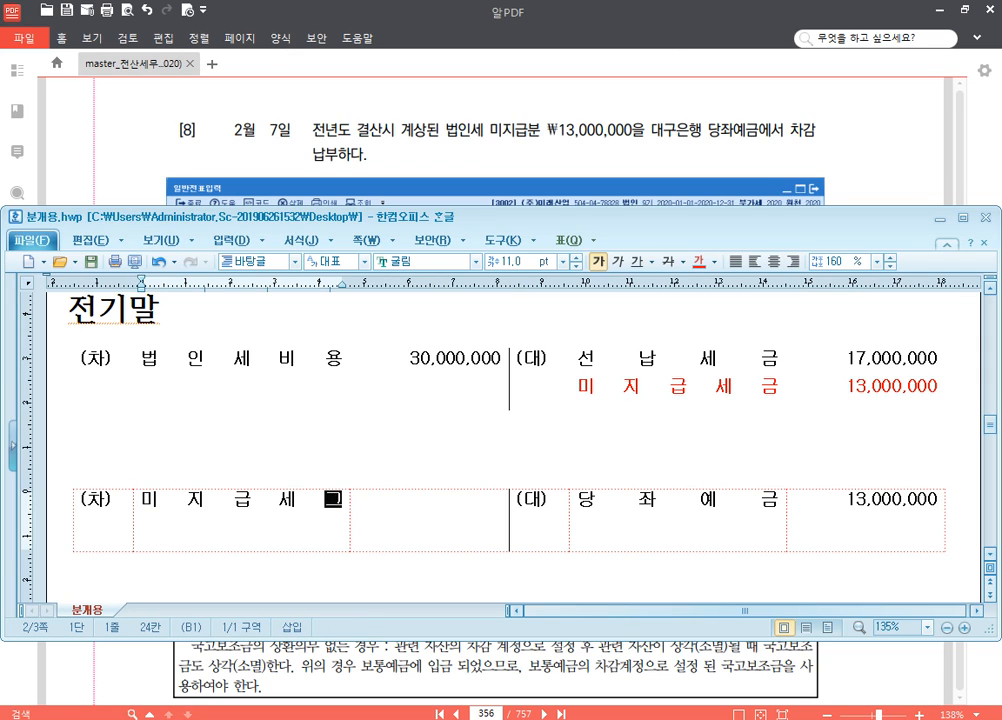
pyautogui.press('Tab')
pyautogui.write('13,000,000')
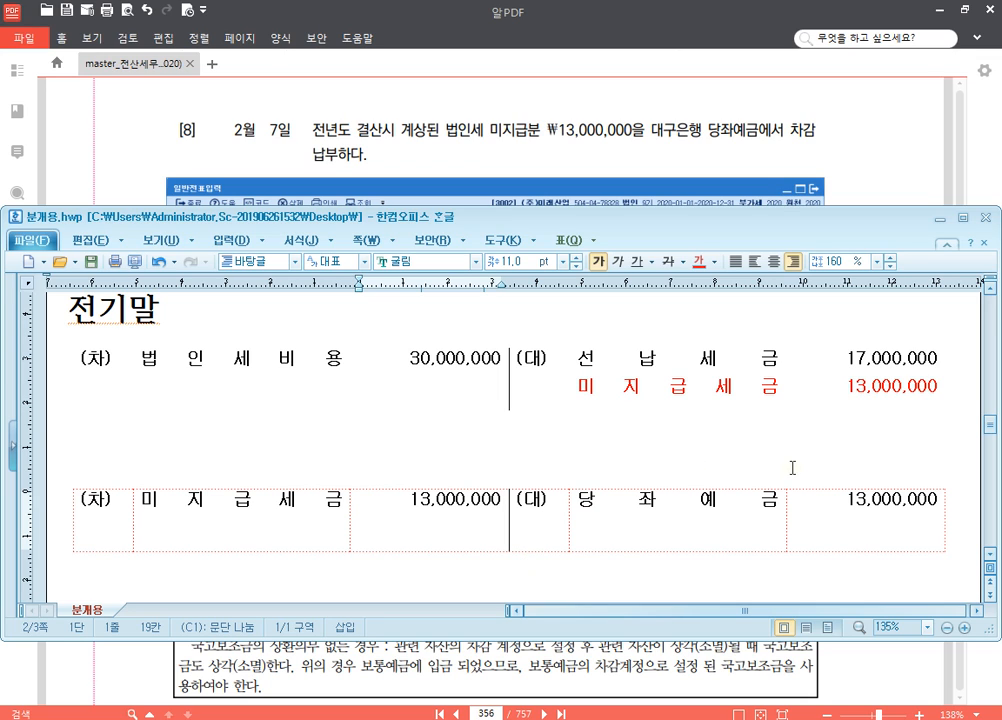
# - Draw a red screen-pen arrow from the 전기말 form's 미지급세금 to the debit 미지급세금 below, and exit the pen
pyautogui.press('F12')
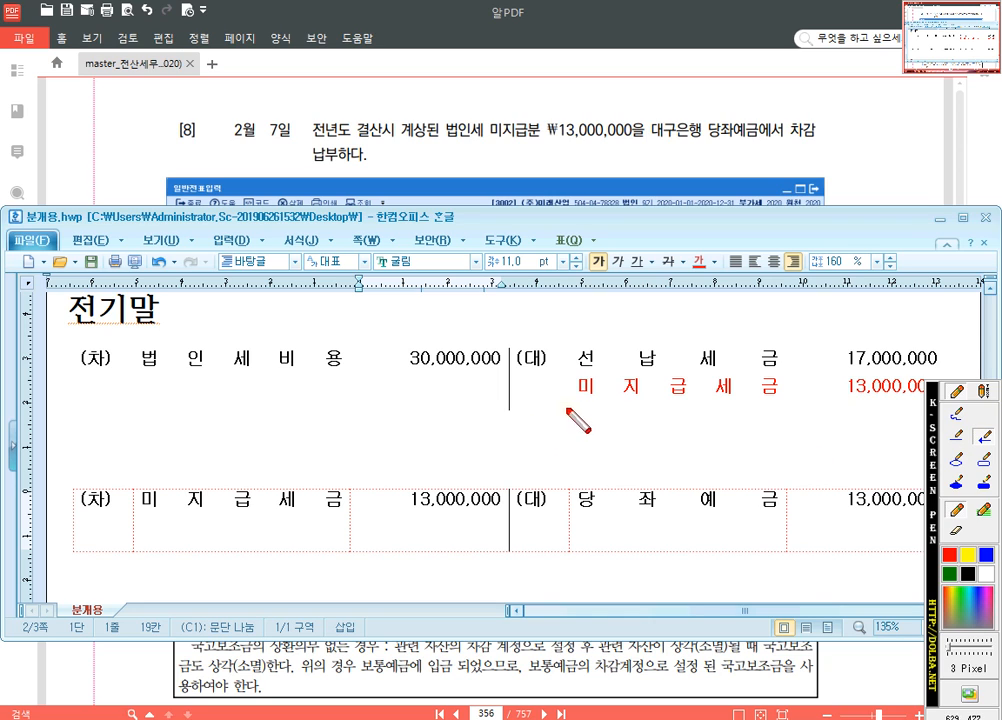
pyautogui.moveTo(571, 405)
pyautogui.mouseDown()
pyautogui.moveTo(340, 430)
pyautogui.moveTo(331, 480)
pyautogui.mouseUp()
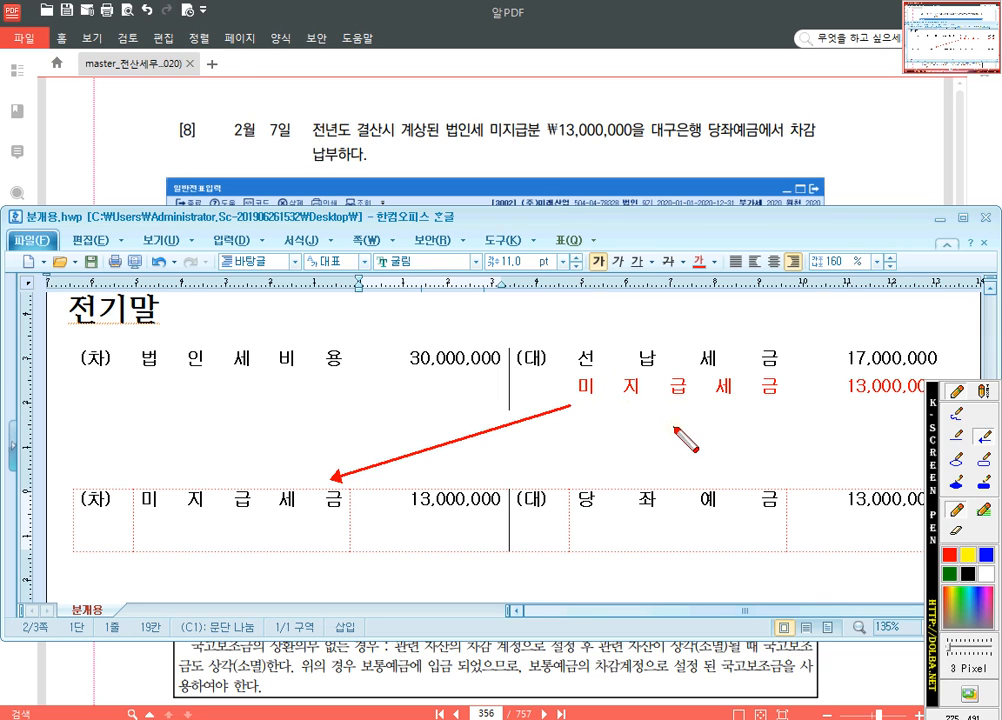
pyautogui.press('Escape')
# - Bring up problem [9] in the textbook PDF and insert a blank (차)/(대) form below the 미지급세금 entry in 분개용.hwp
pyautogui.scroll(-2, 673, 426)
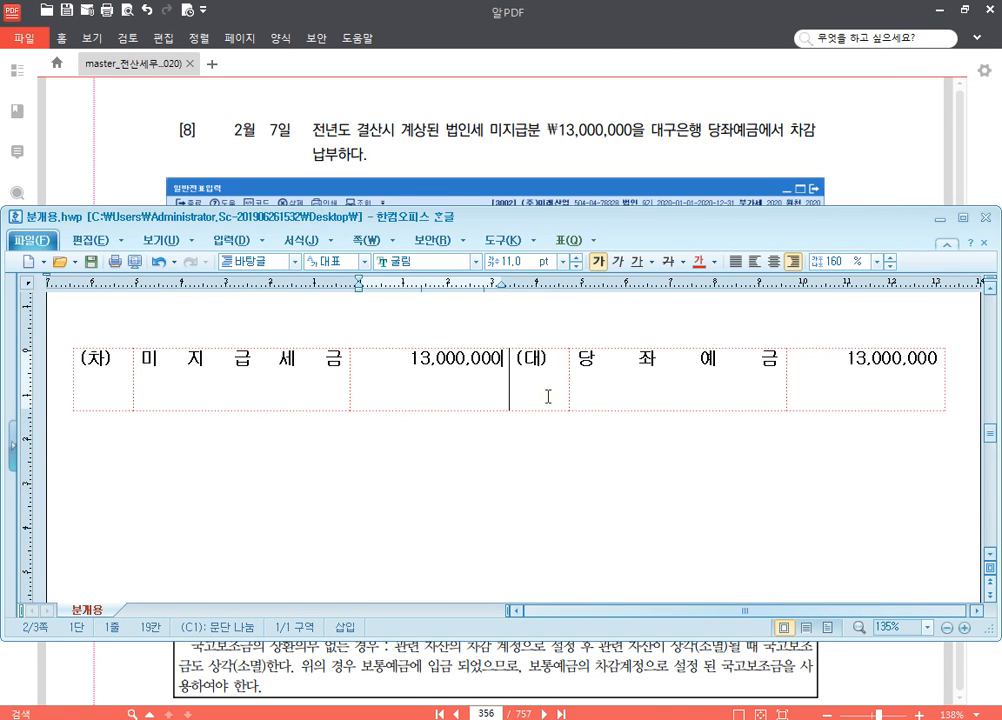
pyautogui.click(855, 151)
pyautogui.scroll(-3, 653, 298)
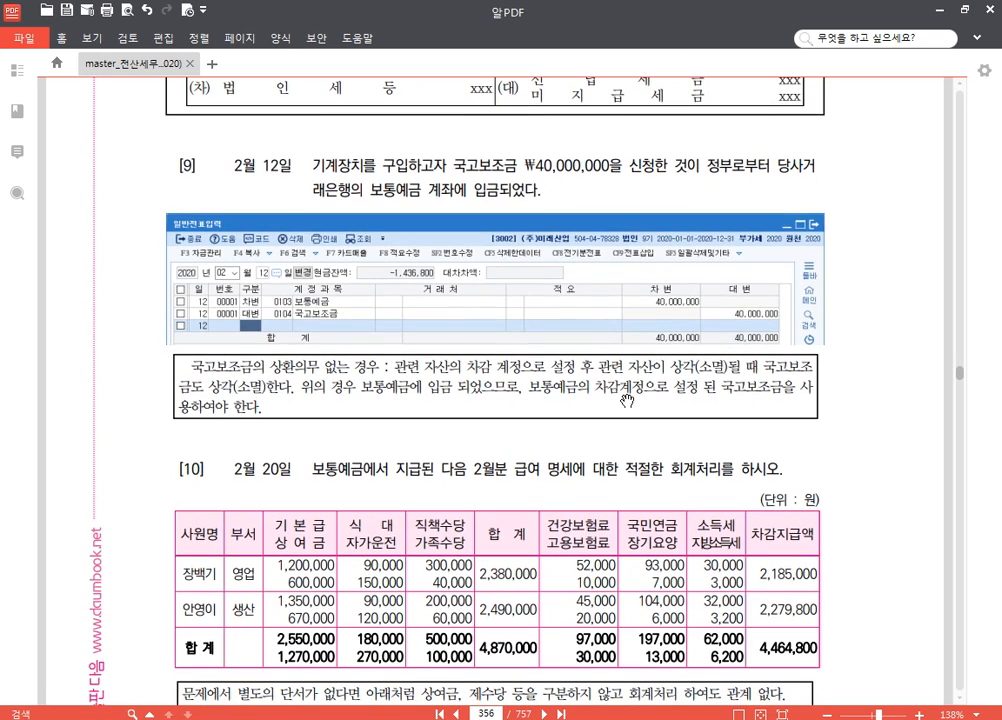
pyautogui.scroll(-1, 627, 400)
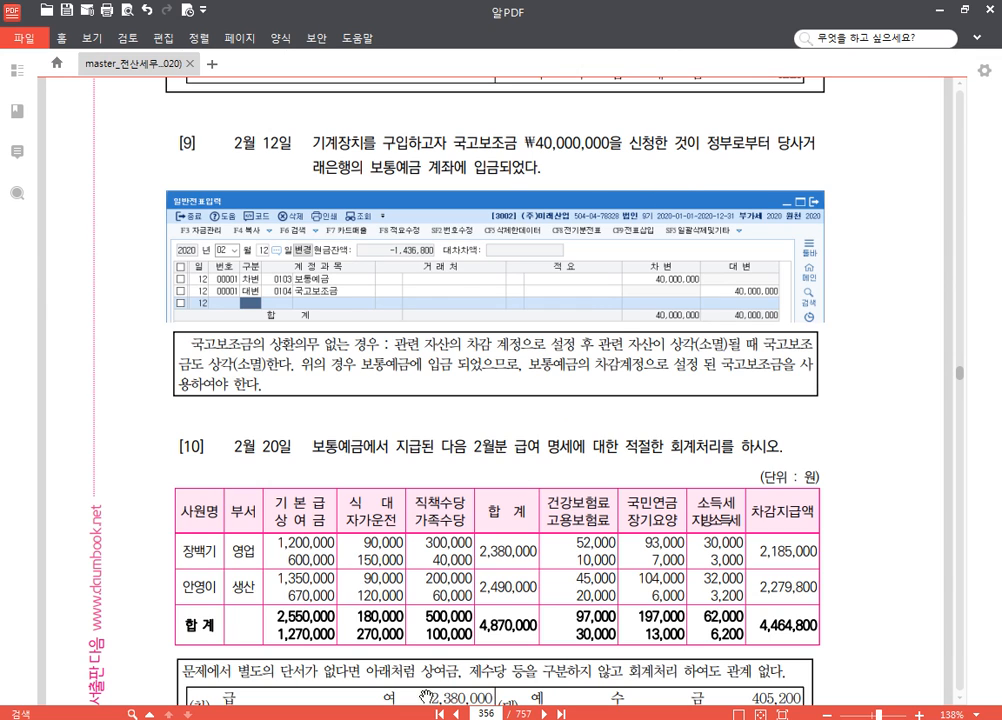
pyautogui.hotkey('alt', 'Tab')
pyautogui.click(950, 387)
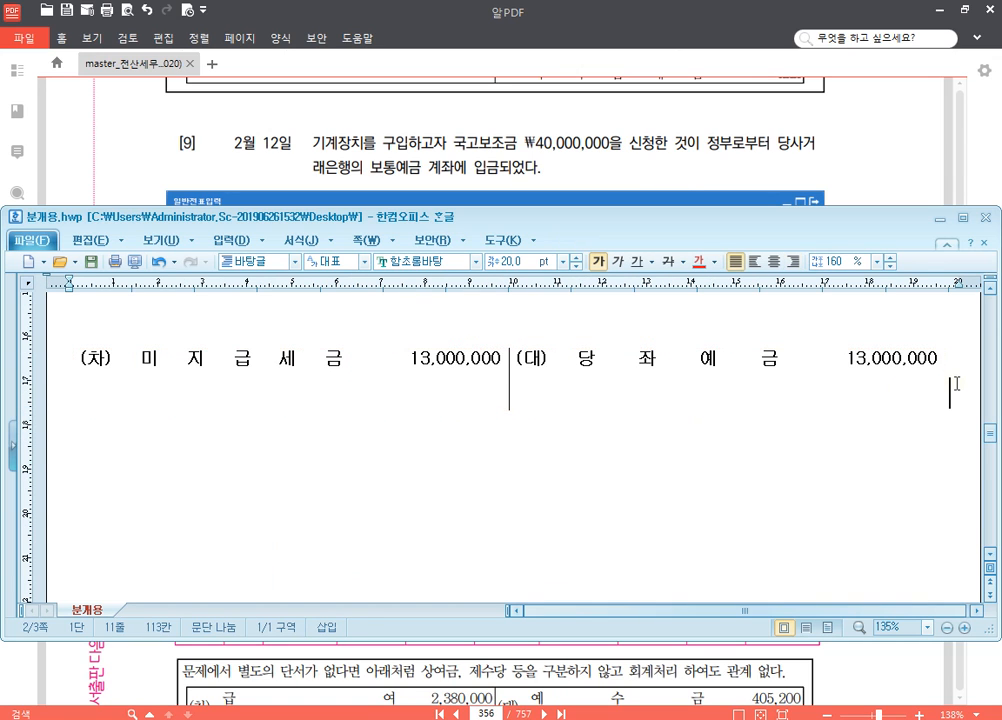
pyautogui.press('Return')
pyautogui.press('Return')
pyautogui.write('(차)\t\t\t(대)')
pyautogui.scroll(-3, 930, 391)
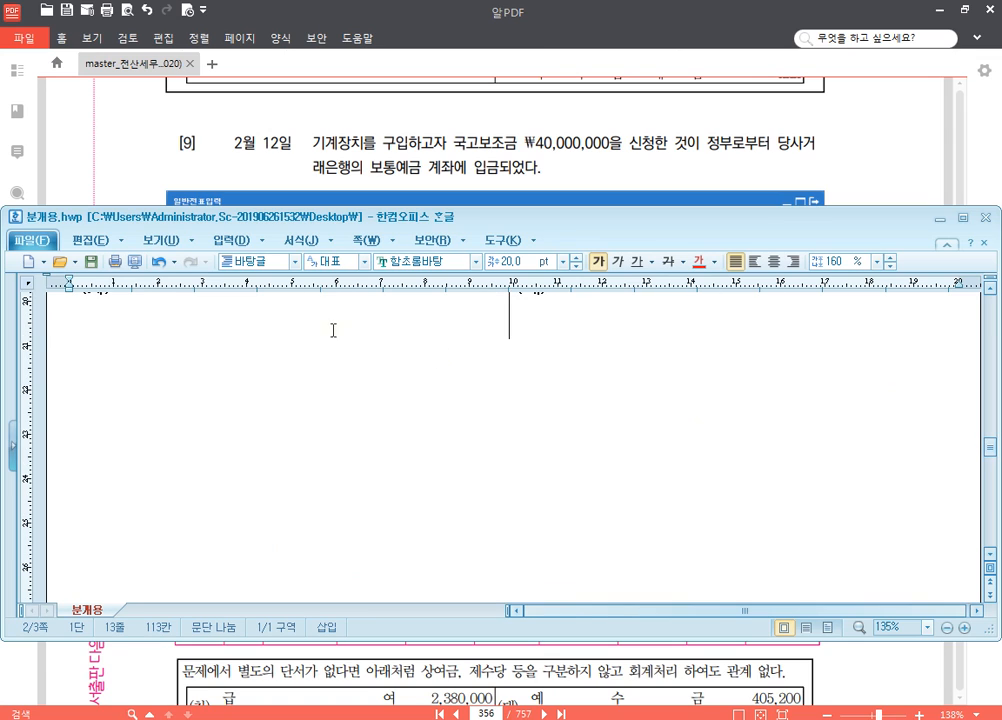
# - Enter 보통예금 with the amount 40,000,000 on the debit side of the problem [9] form
pyautogui.click(273, 330)
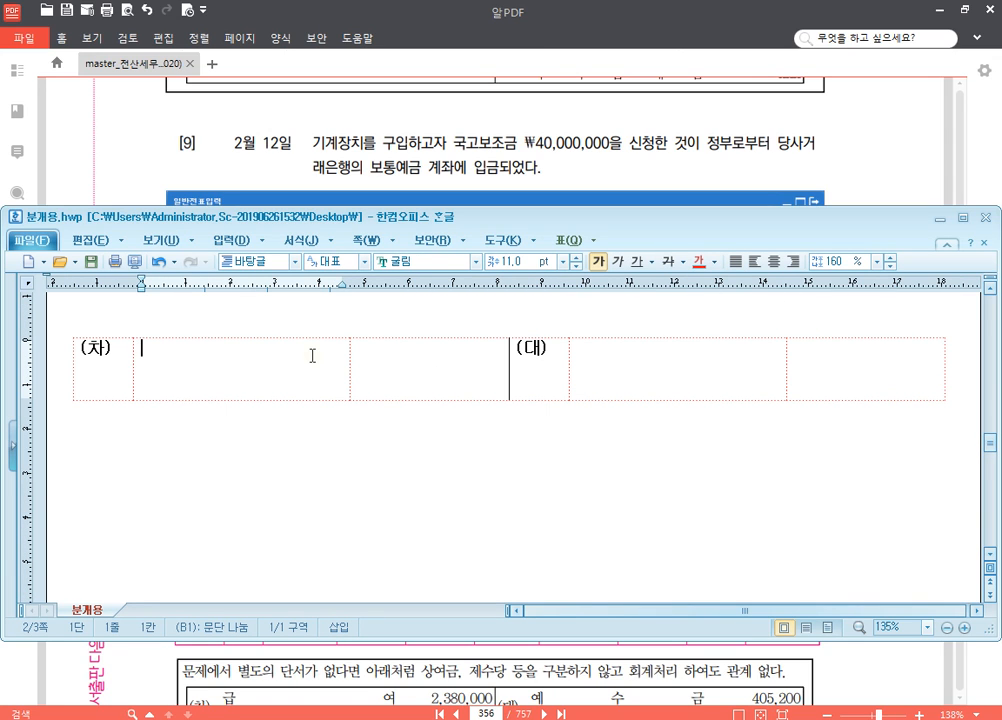
pyautogui.write('보통예금')
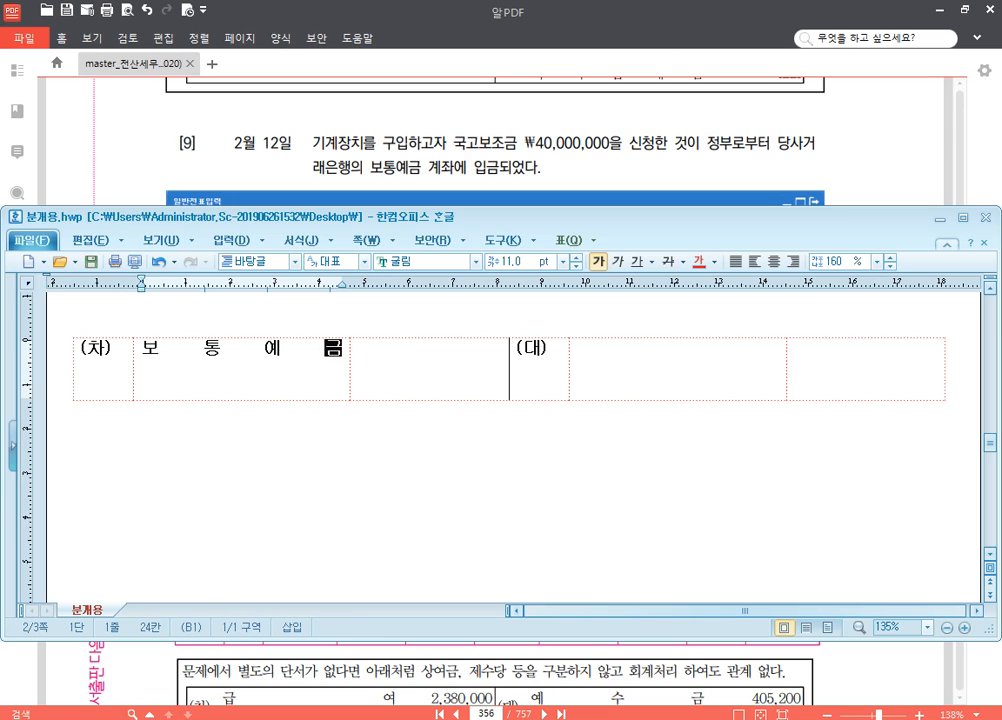
pyautogui.press('Tab')
pyautogui.write('40,000,000')
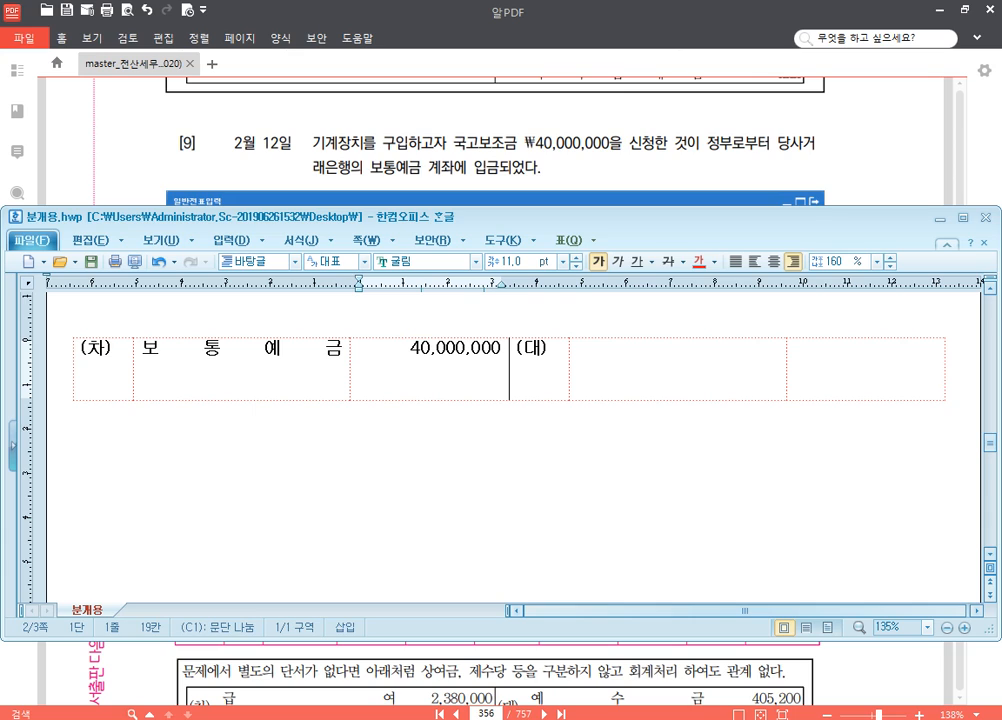
# - Enter 국고보조금 with the note (보통예금 차감) beneath it and the amount 40,000,000 on the credit side
pyautogui.press('Tab')
pyautogui.press('Tab')
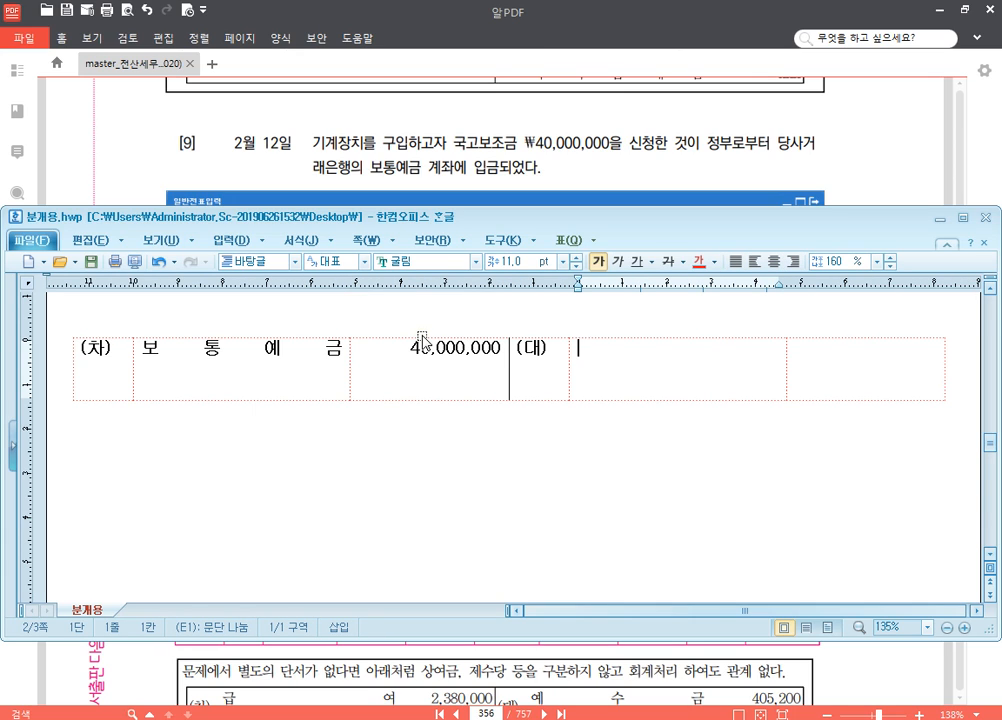
pyautogui.write('국고보조금')
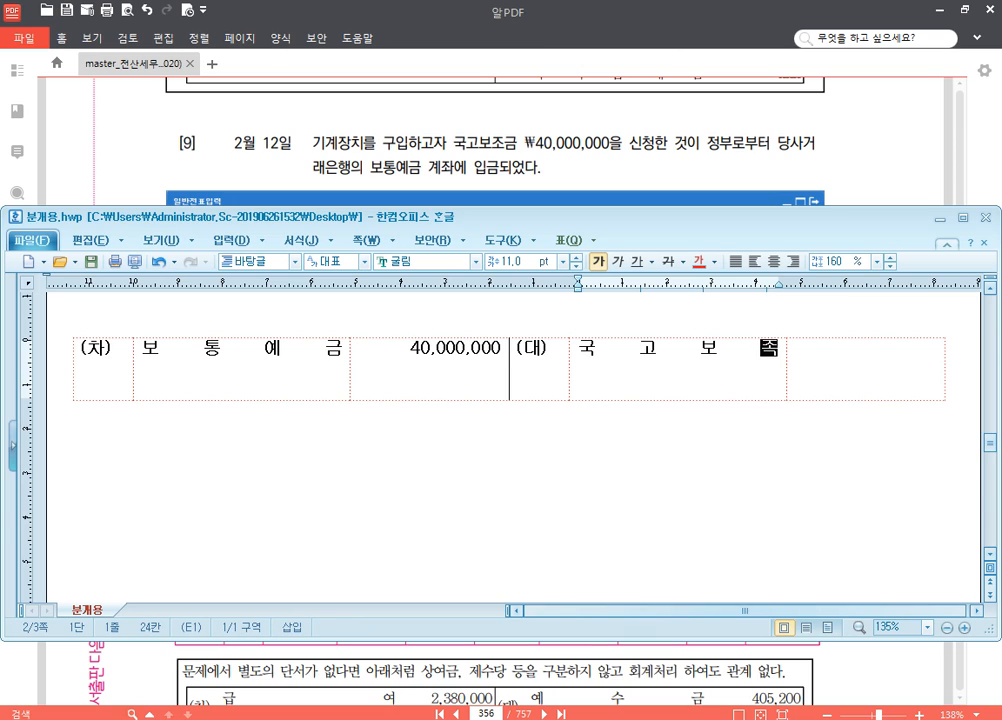
pyautogui.press('Return')
pyautogui.write('(')
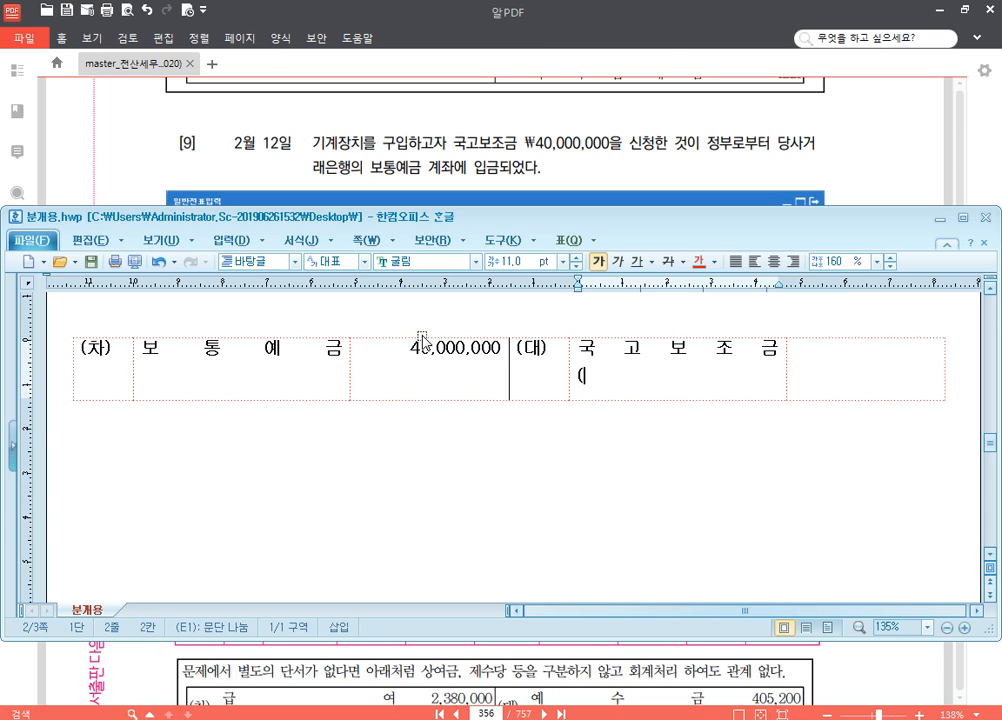
pyautogui.write('보통예금')
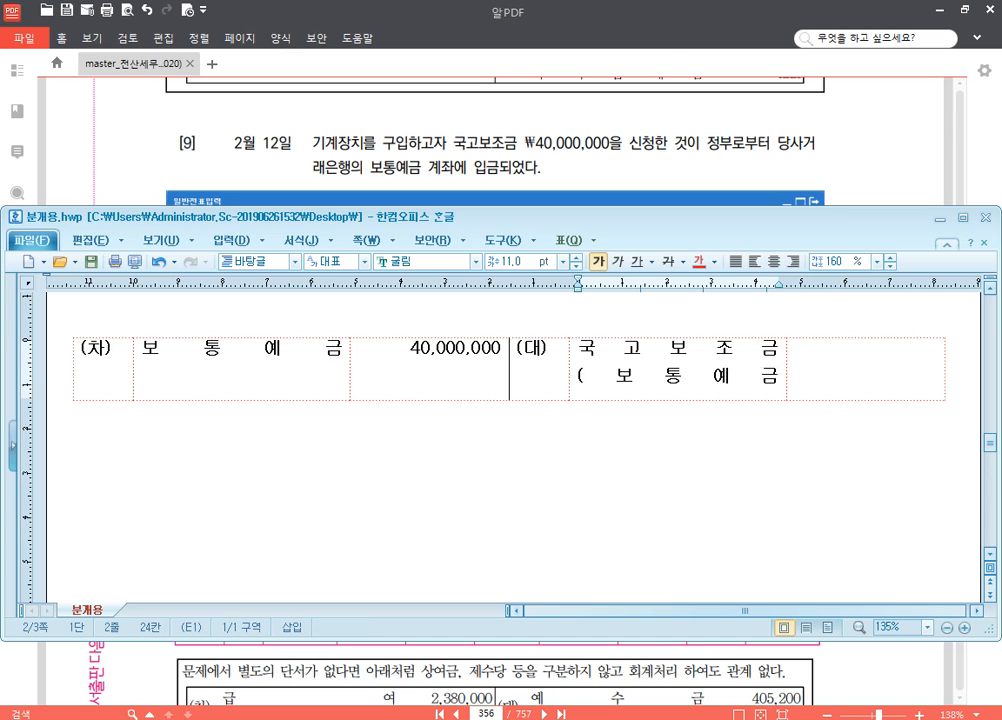
pyautogui.write(' 차감)')
pyautogui.press('Tab')
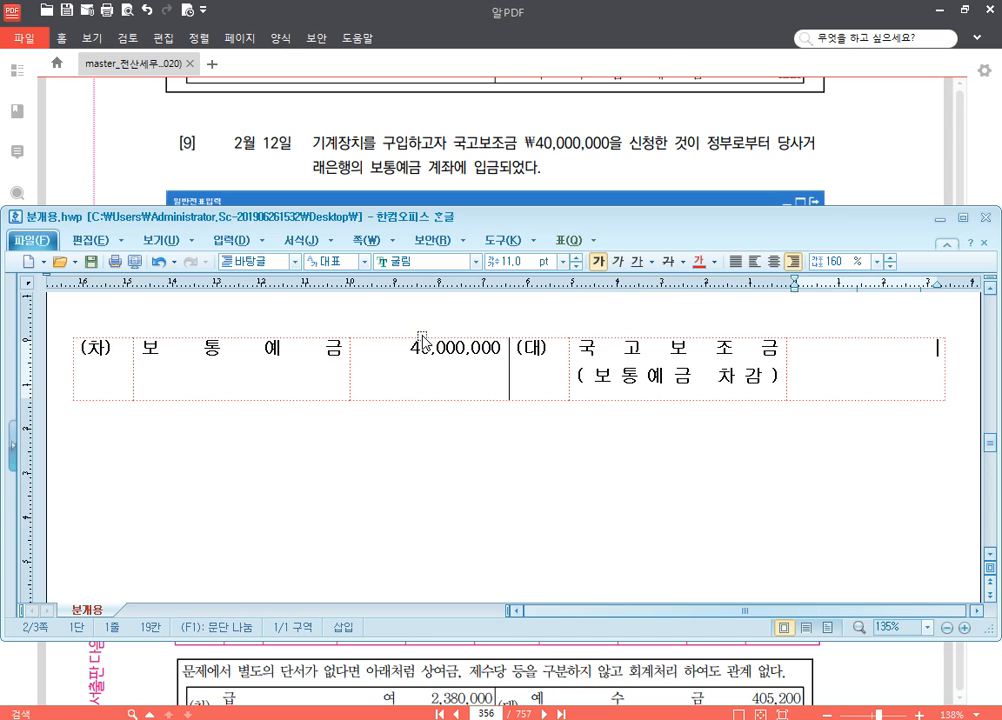
pyautogui.write('40,000,000')
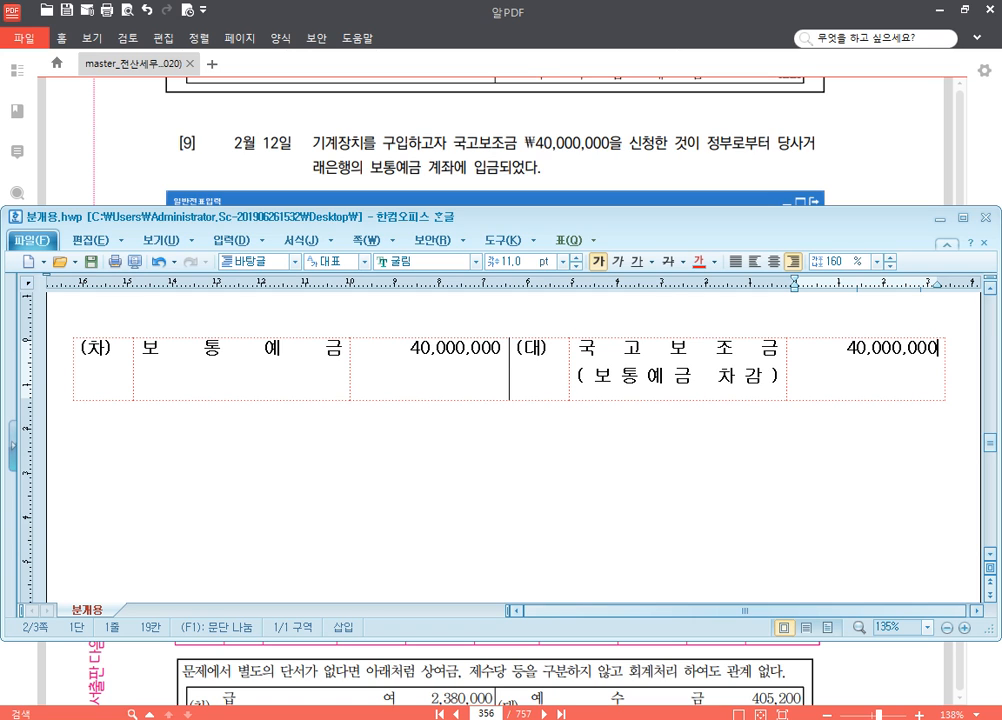
# - Switch to 일반전표입력, start a credit line for day 19, and look up 국고 accounts, highlighting code 0104 국고보조금
pyautogui.hotkey('alt', 'Tab')
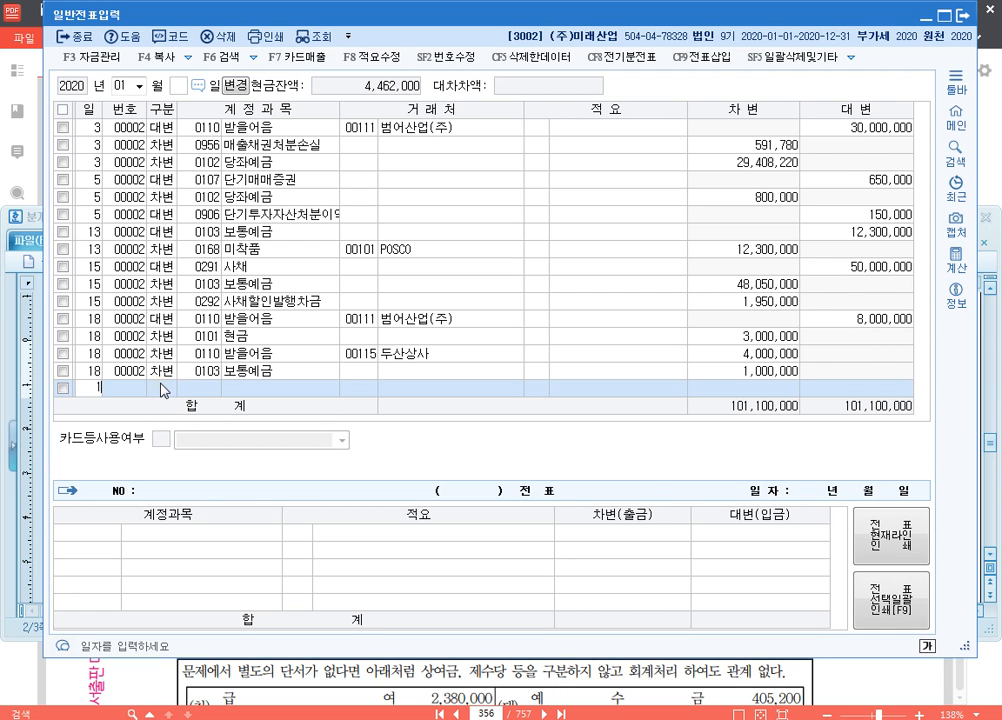
pyautogui.write('19')
pyautogui.press('Return')
pyautogui.write('4')
pyautogui.press('Return')
pyautogui.write('국고')
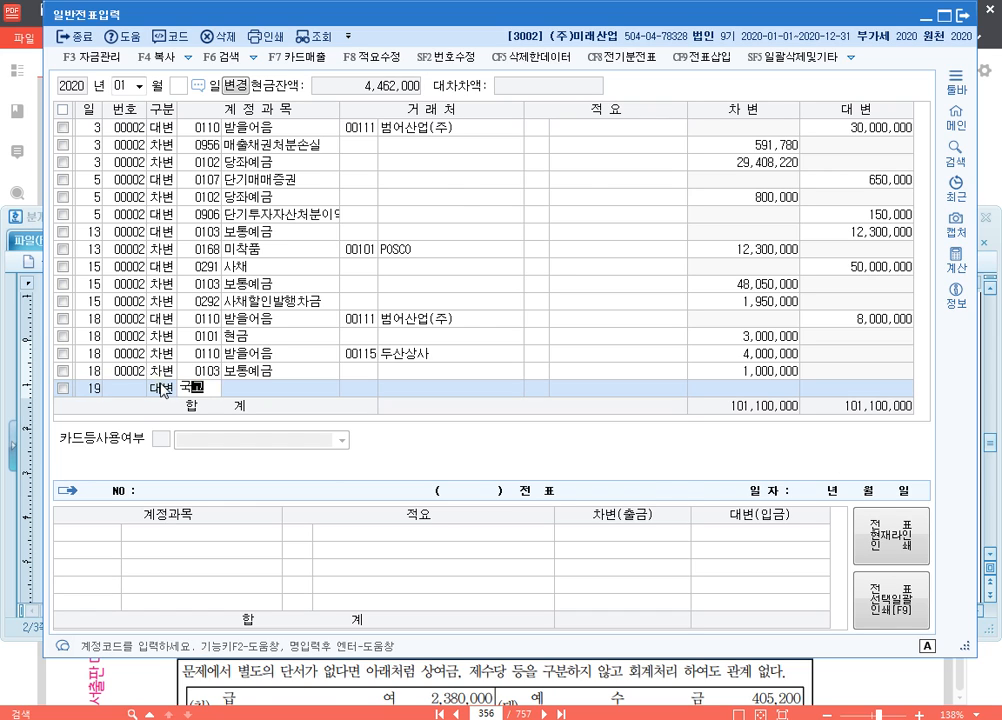
pyautogui.press('Return')
pyautogui.press('Down')
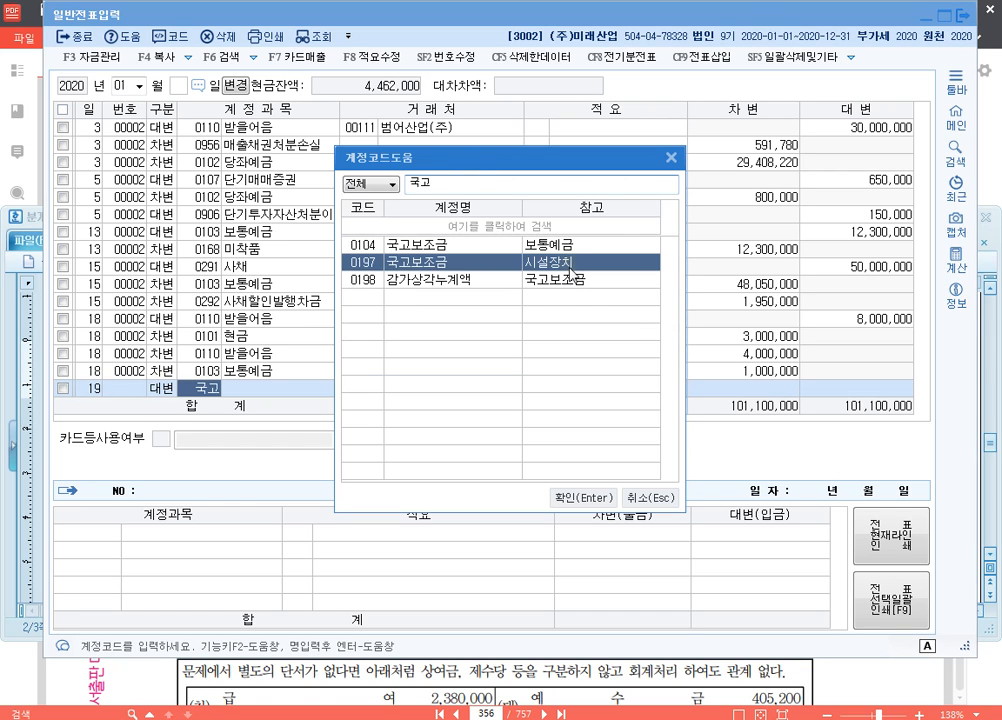
pyautogui.press('Down')
pyautogui.press('Up')
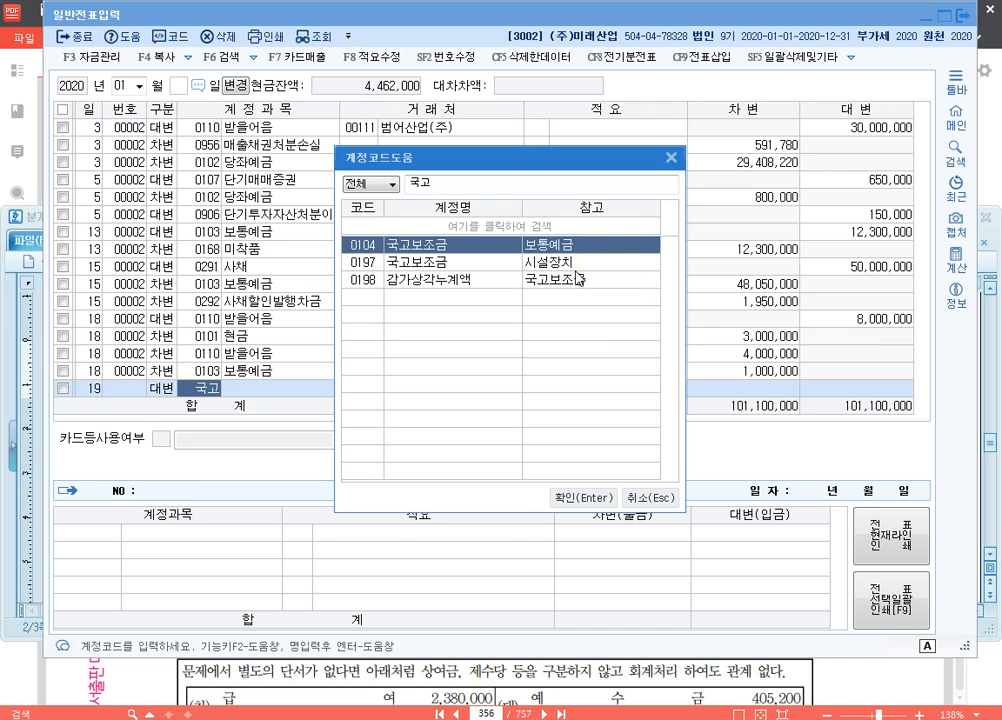
# - Box the 0104 국고보조금 row and its 보통예금 reference in red, and close the screen pen and account lookup
pyautogui.hotkey('ctrl', '2')
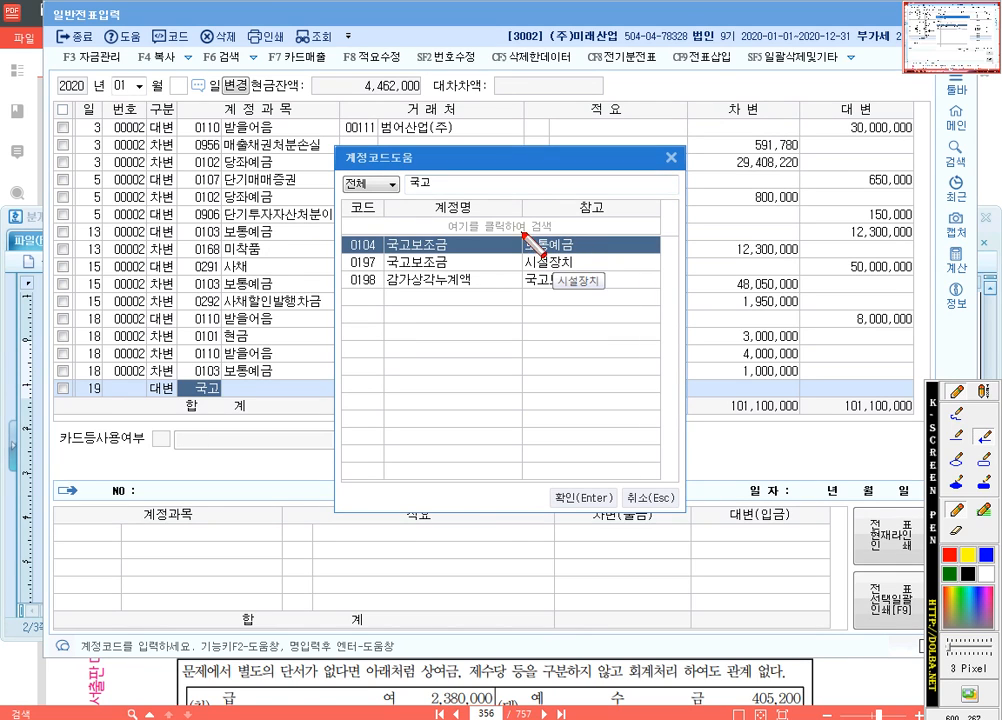
pyautogui.moveTo(521, 231); pyautogui.dragTo(528, 249)
pyautogui.hotkey('ctrl', 'z')
pyautogui.click(985, 460)
pyautogui.moveTo(519, 238); pyautogui.dragTo(583, 253)
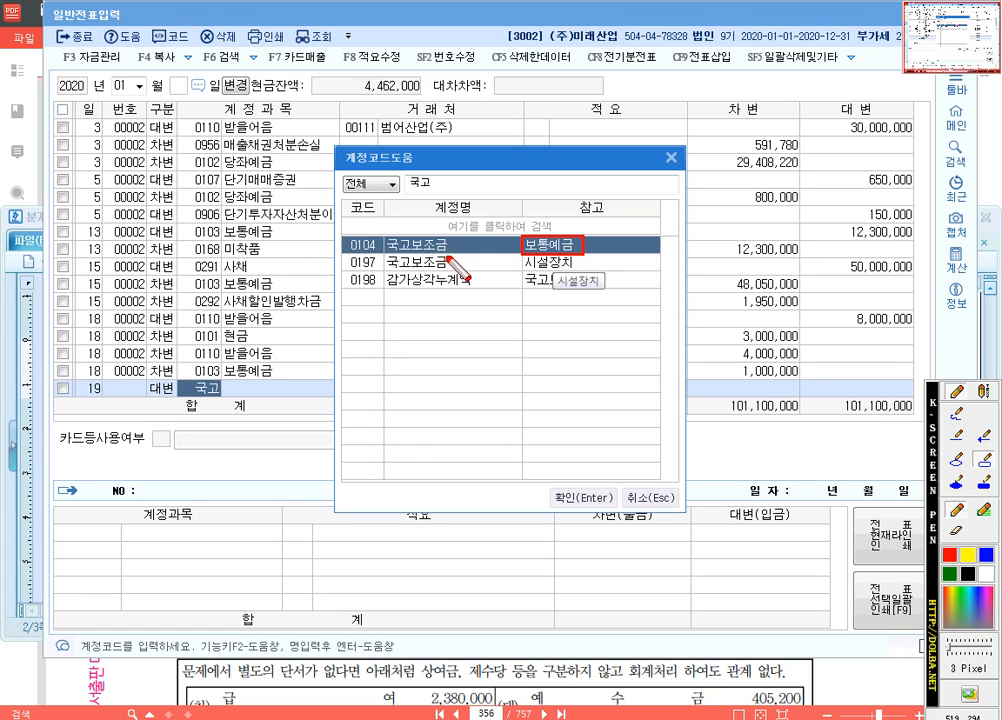
pyautogui.moveTo(347, 237); pyautogui.dragTo(456, 253)
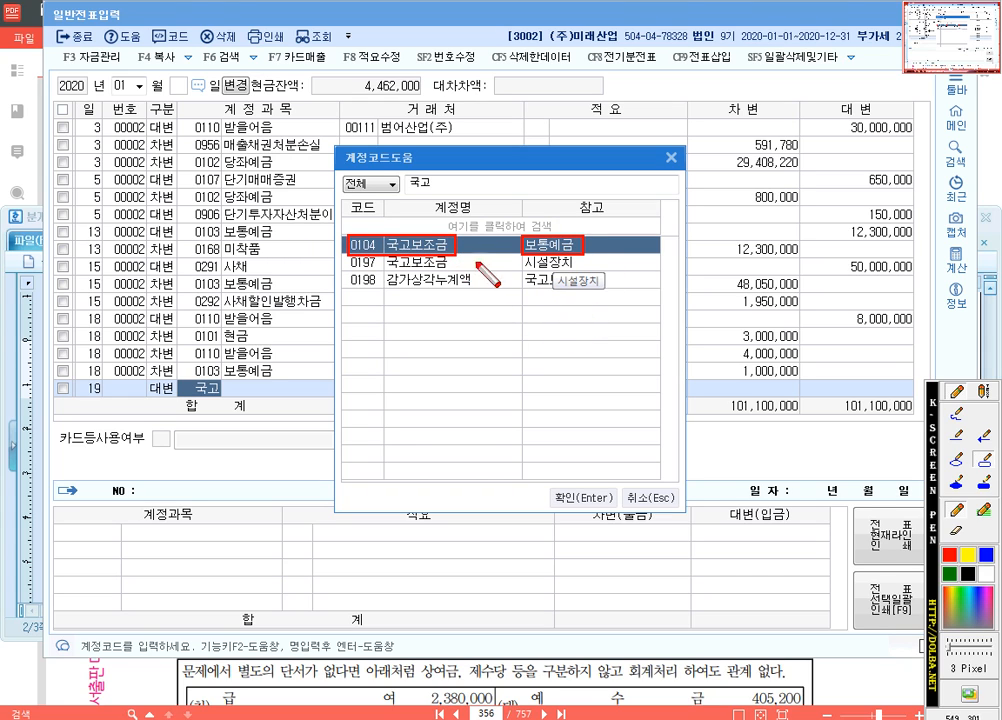
pyautogui.press('Escape')
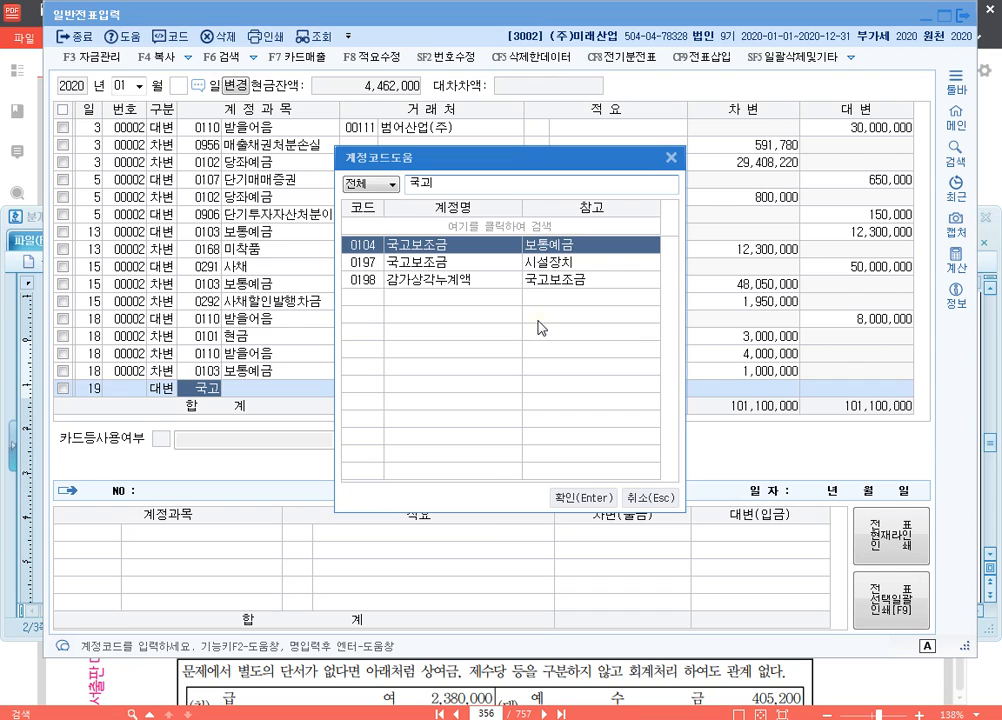
pyautogui.press('Escape')
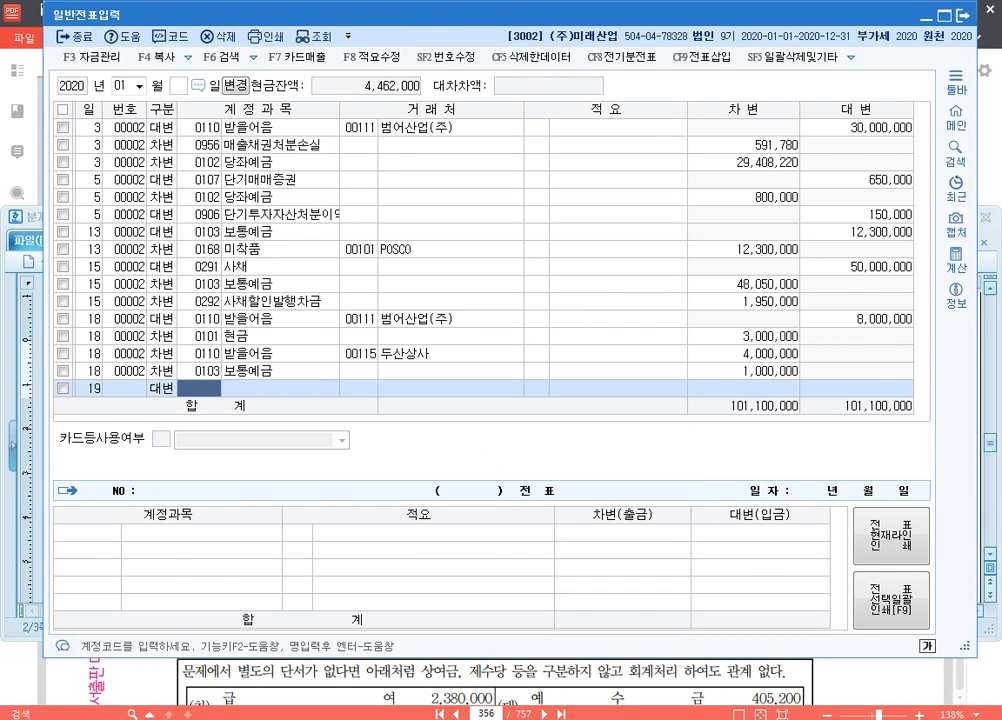
# - Return to the textbook PDF and examine problem [10]'s February payroll table and its sample journal entry
pyautogui.hotkey('alt', 'Tab')
pyautogui.hotkey('alt', 'Tab')
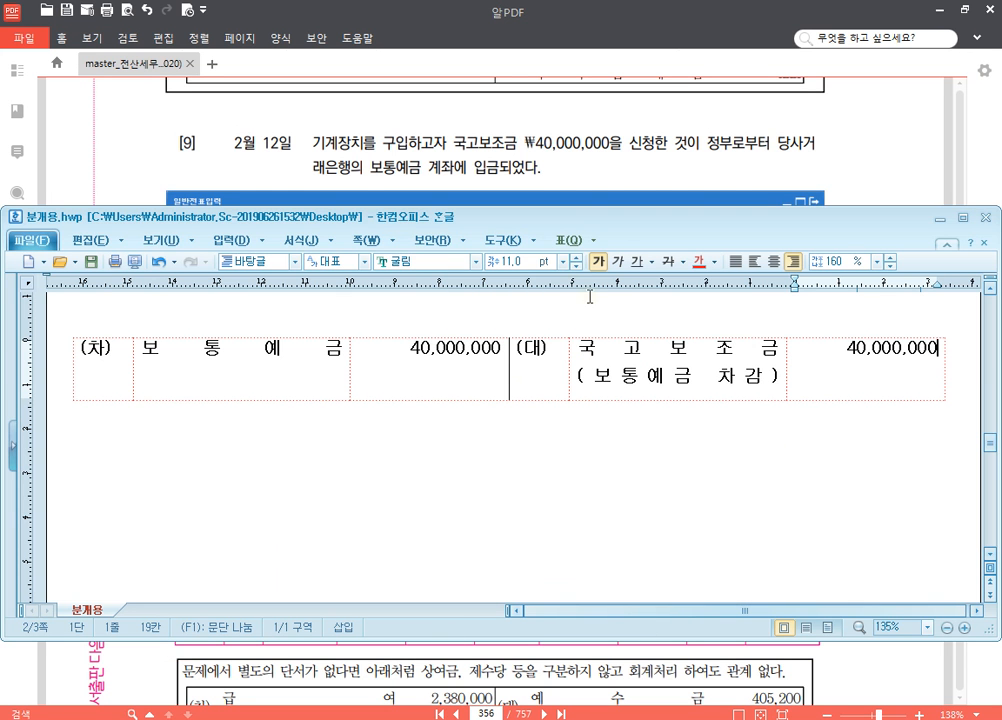
pyautogui.click(734, 168)
pyautogui.scroll(-8, 704, 400)
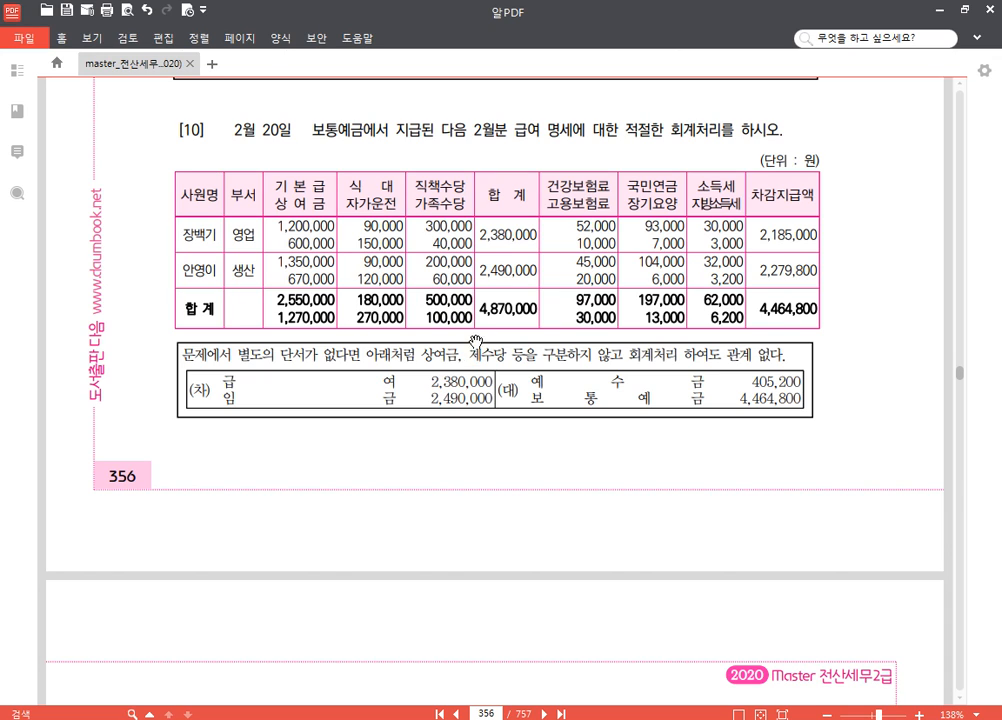
pyautogui.scroll(-2, 577, 404)
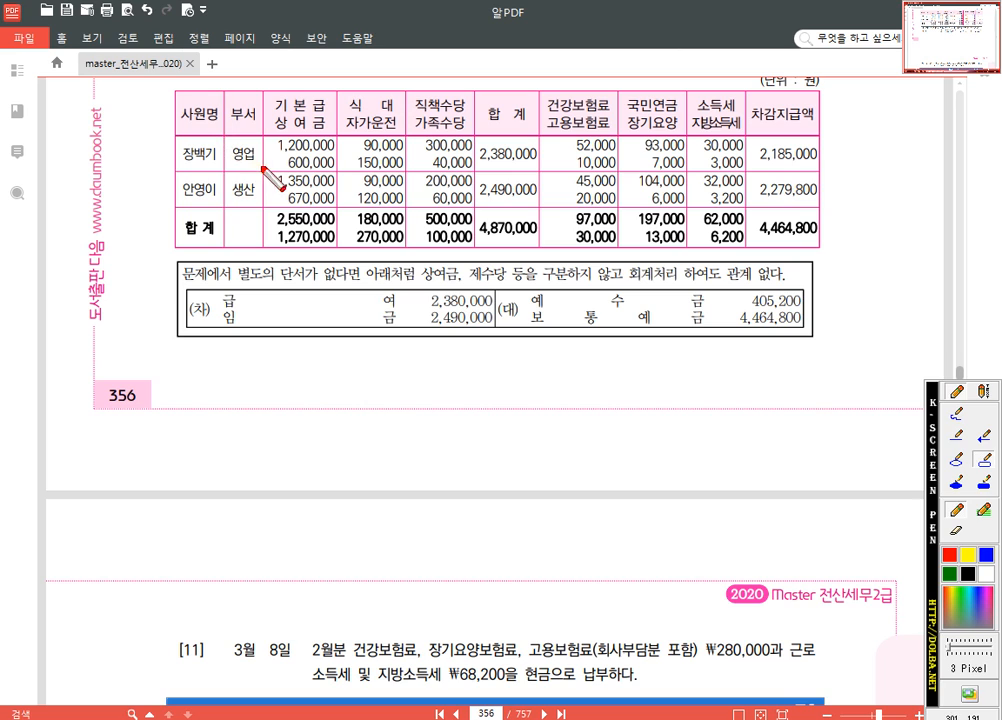
# - Box the 영업 and 생산 departments, their 합계 amounts, the deduction columns and the total 차감지급액 in red, and close the screen pen
pyautogui.moveTo(224, 139); pyautogui.dragTo(263, 170)
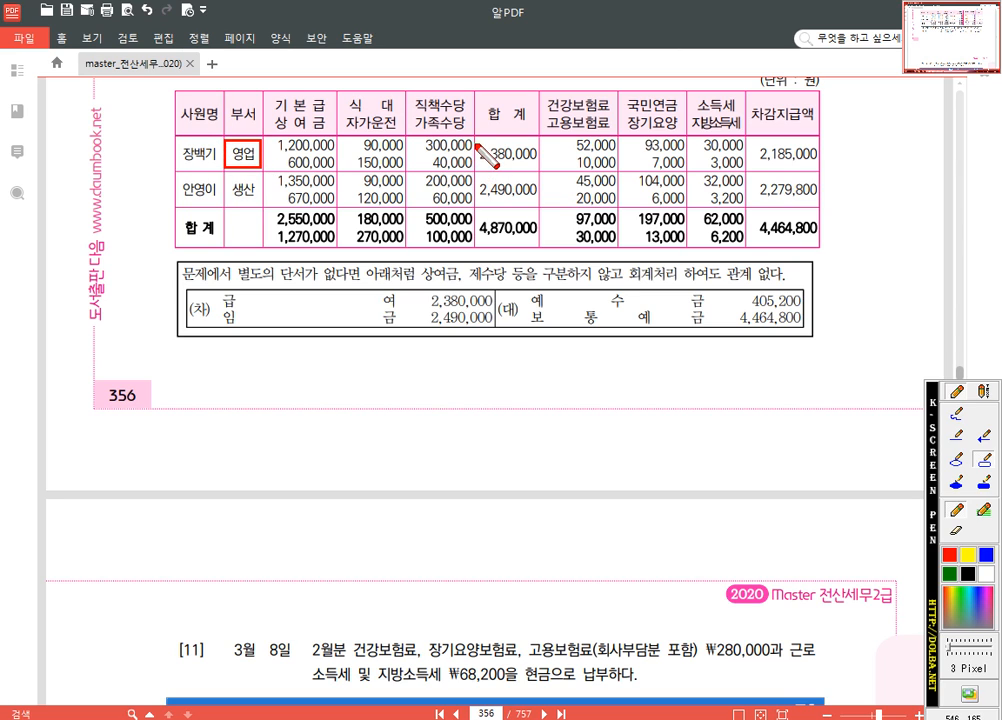
pyautogui.moveTo(474, 138); pyautogui.dragTo(541, 171)
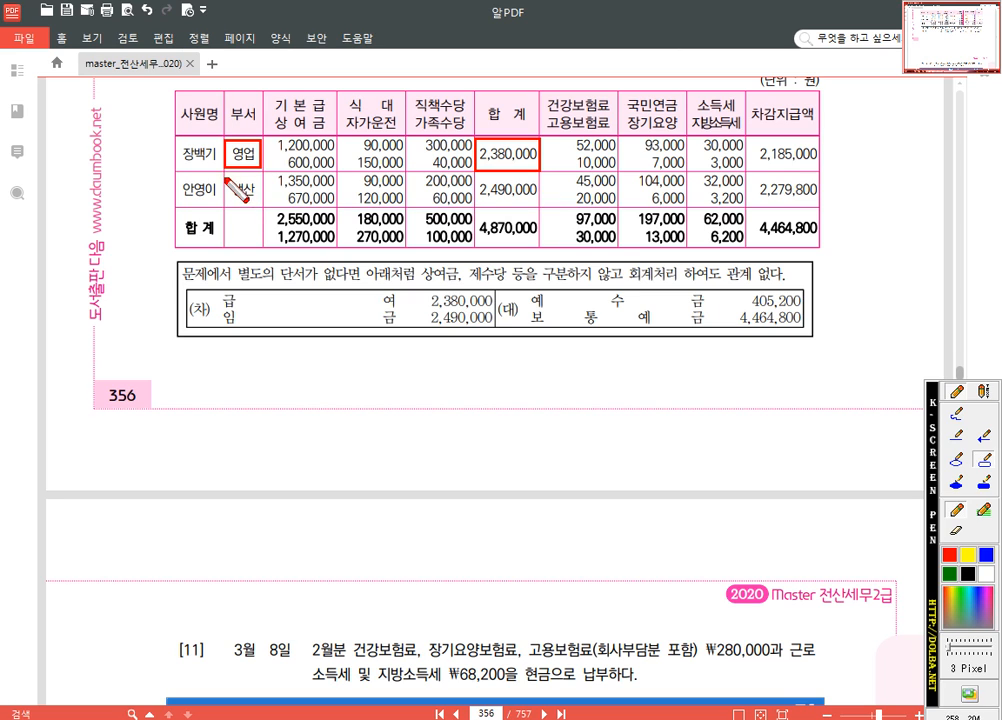
pyautogui.moveTo(224, 176); pyautogui.dragTo(261, 205)
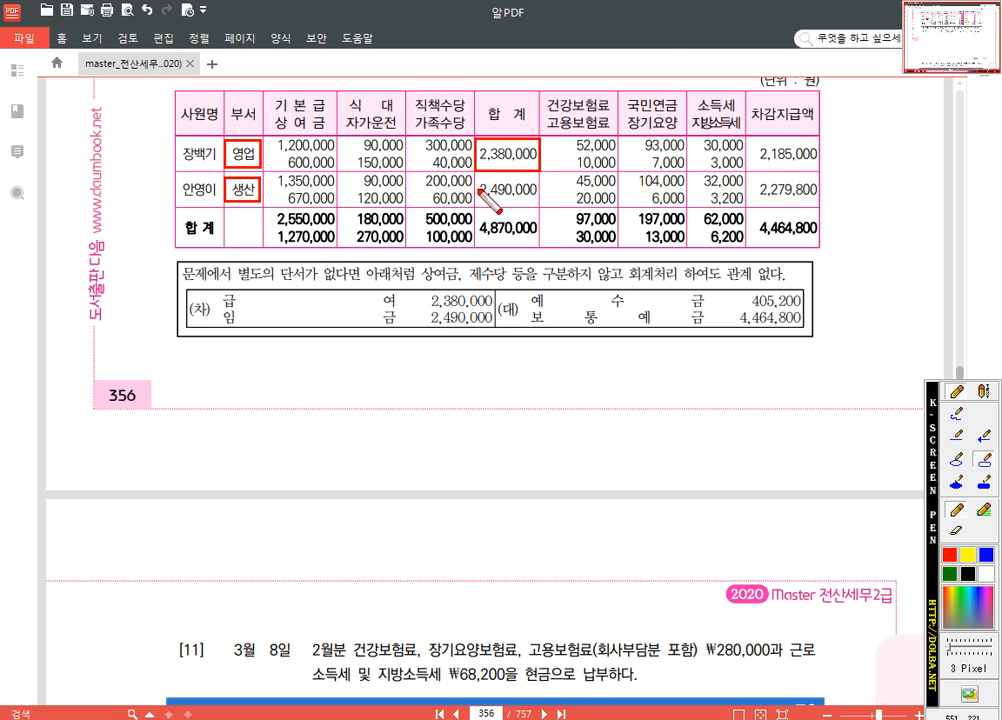
pyautogui.moveTo(474, 174); pyautogui.dragTo(539, 211)
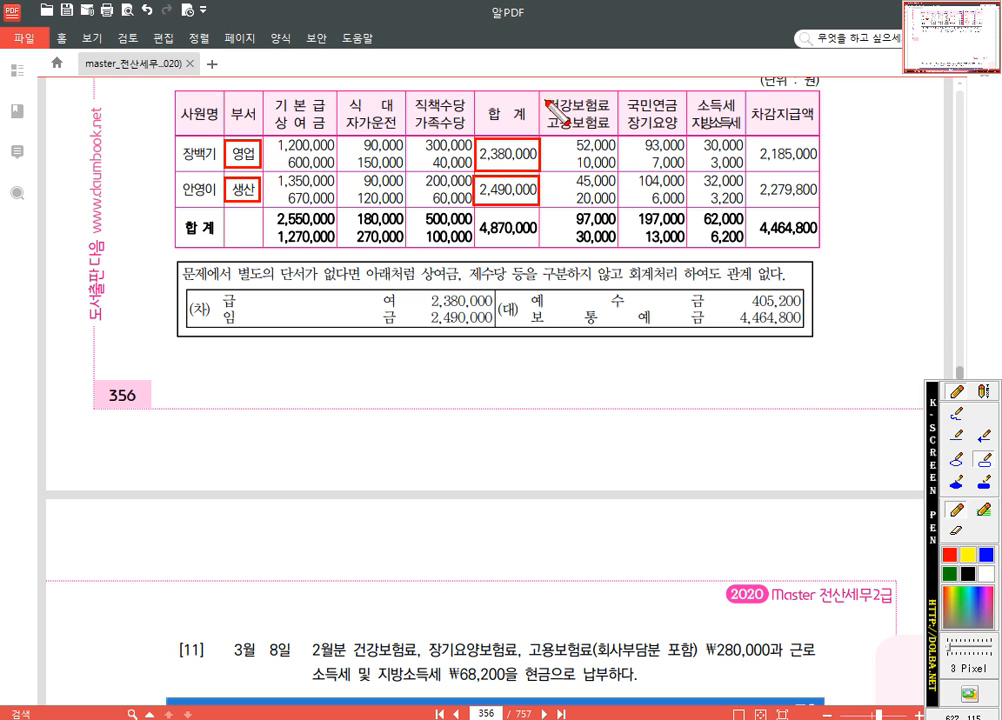
pyautogui.moveTo(545, 96)
pyautogui.mouseDown()
pyautogui.moveTo(535, 190)
pyautogui.moveTo(718, 190)
pyautogui.moveTo(830, 250)
pyautogui.mouseUp()
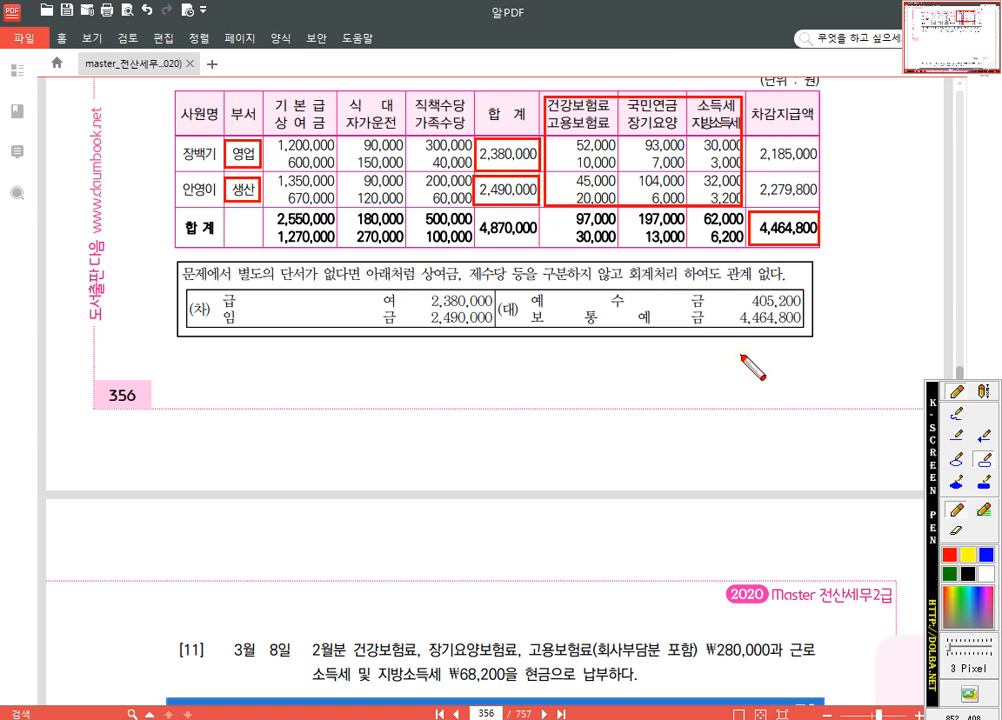
pyautogui.press('Escape')
# - Switch to 분개용.hwp, move its window clear of the payroll table, and add a blank (차)/(대) entry below the 국고보조금 entry
pyautogui.hotkey('alt', 'Tab')
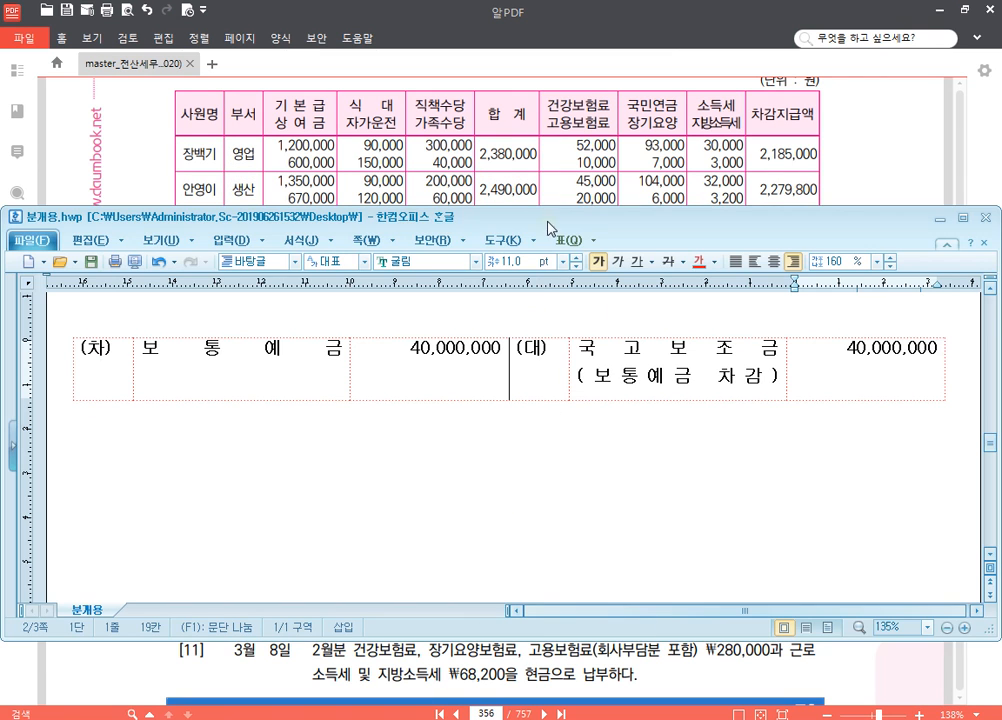
pyautogui.moveTo(548, 228); pyautogui.dragTo(551, 273)
pyautogui.click(958, 420)
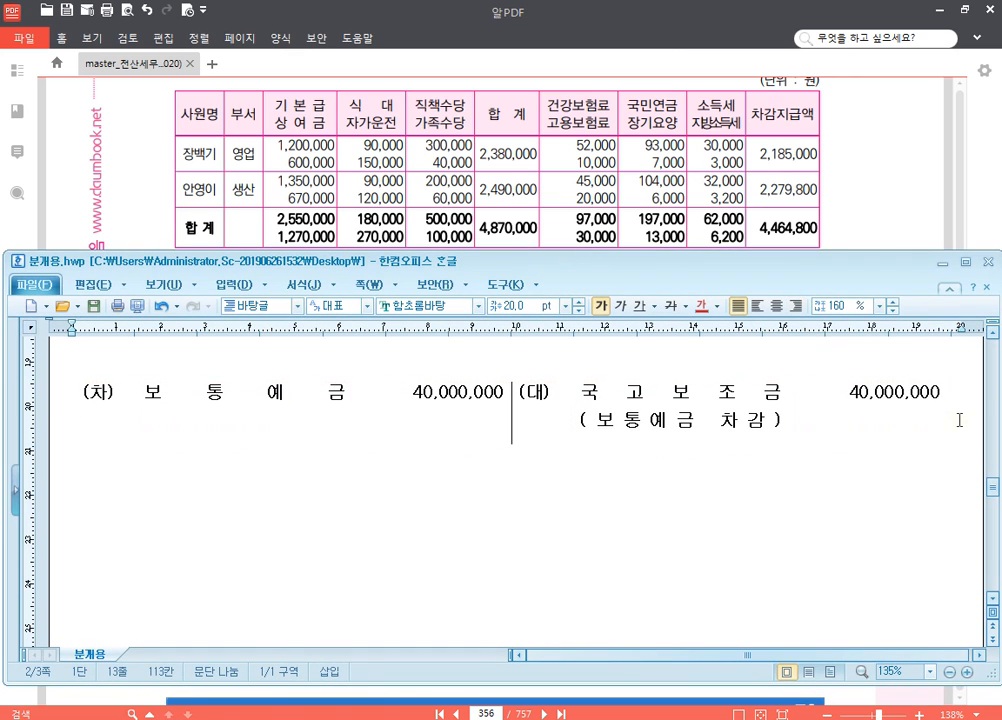
pyautogui.press('Return')
pyautogui.press('Return')
pyautogui.write('(차)\t(대)')
pyautogui.scroll(-3, 792, 428)
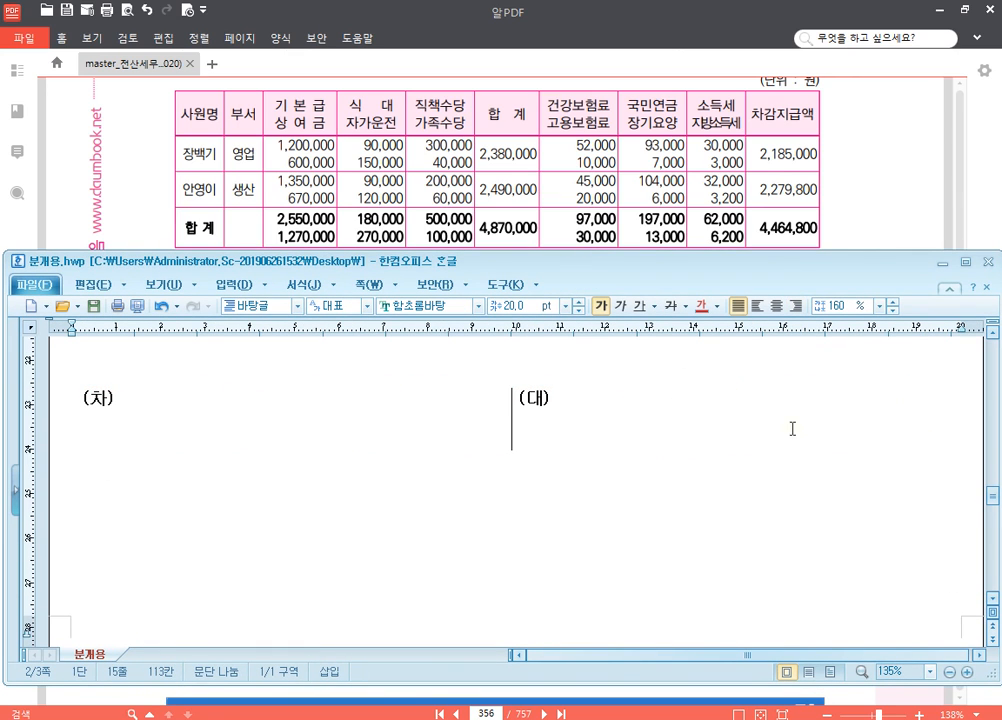
# - Enter 급여 with the amount 2,380,000 on the debit side of the new entry
pyautogui.click(467, 371)
pyautogui.scroll(-2, 478, 390)
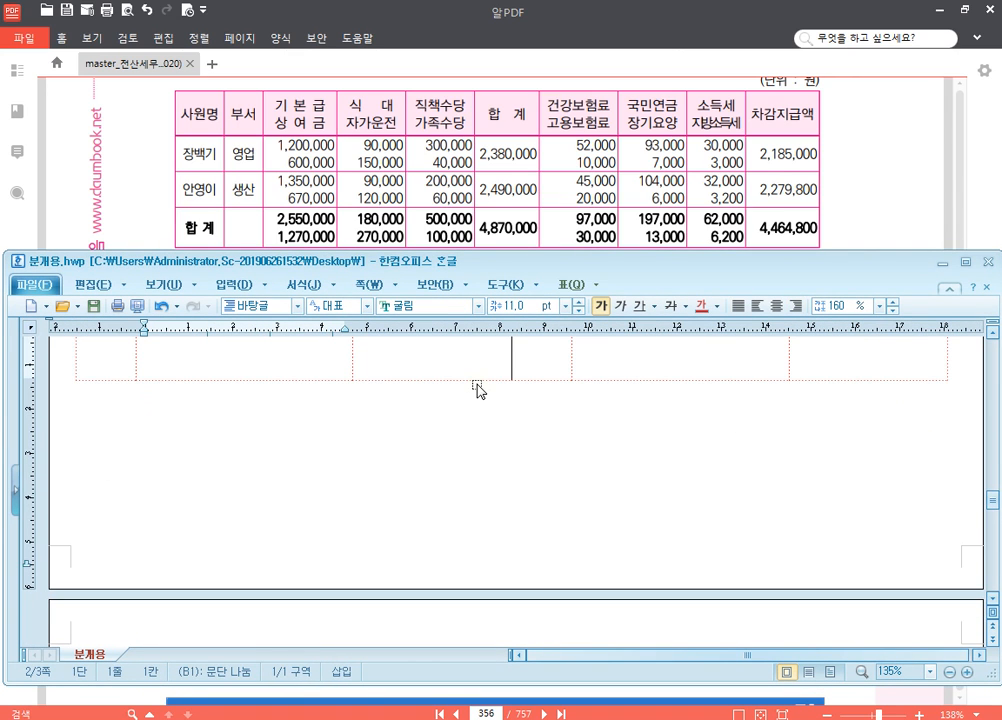
pyautogui.write('급여')
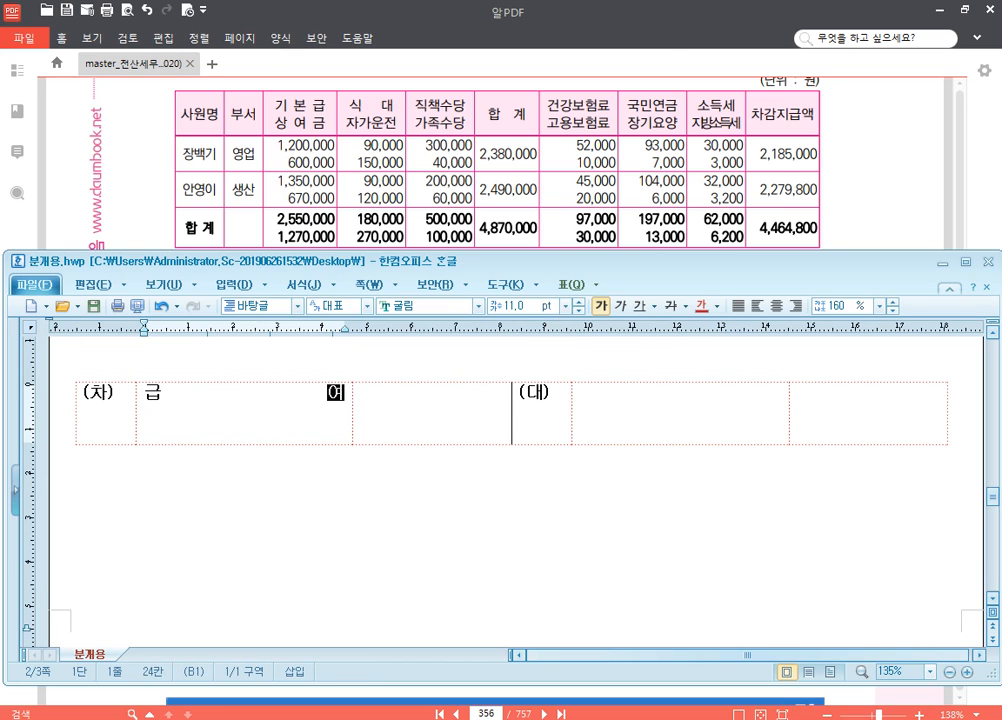
pyautogui.press('Tab')
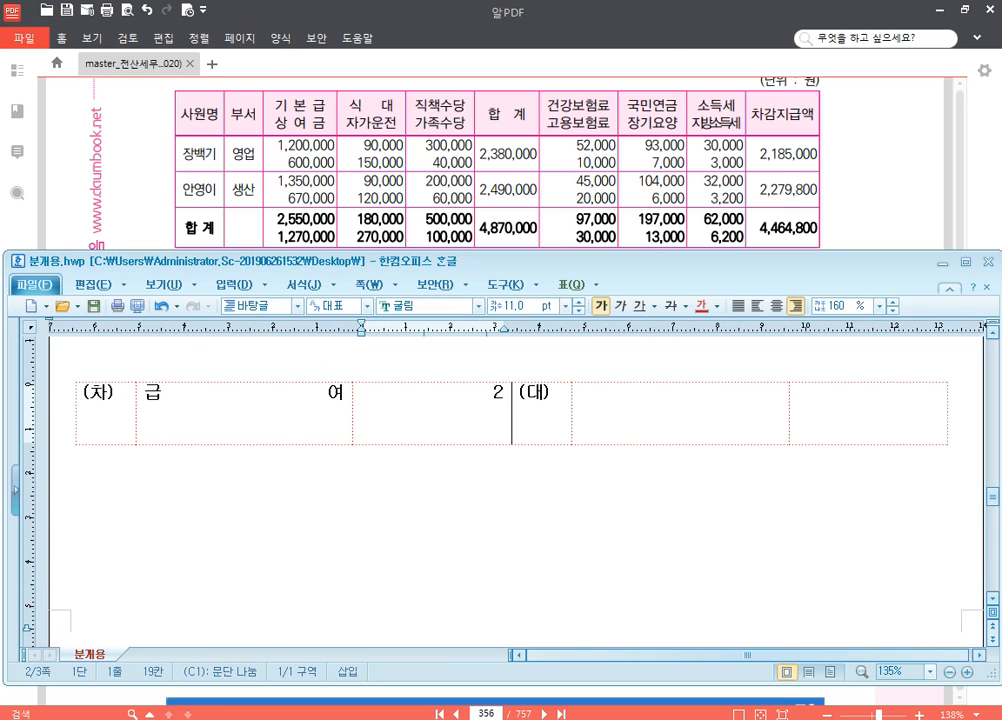
pyautogui.write('2,380,000')
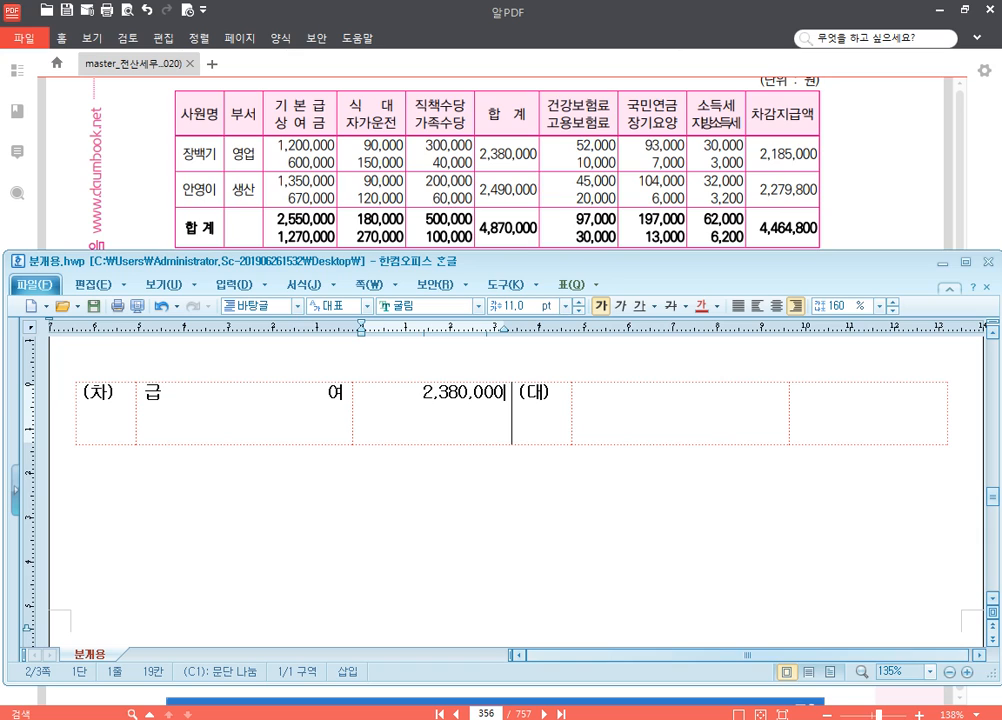
# - Add 임금 with the amount 2,490,000 as the second debit line beneath 급여
pyautogui.hotkey('shift', 'Tab')
pyautogui.press('Return')
pyautogui.write('임ㄱ')
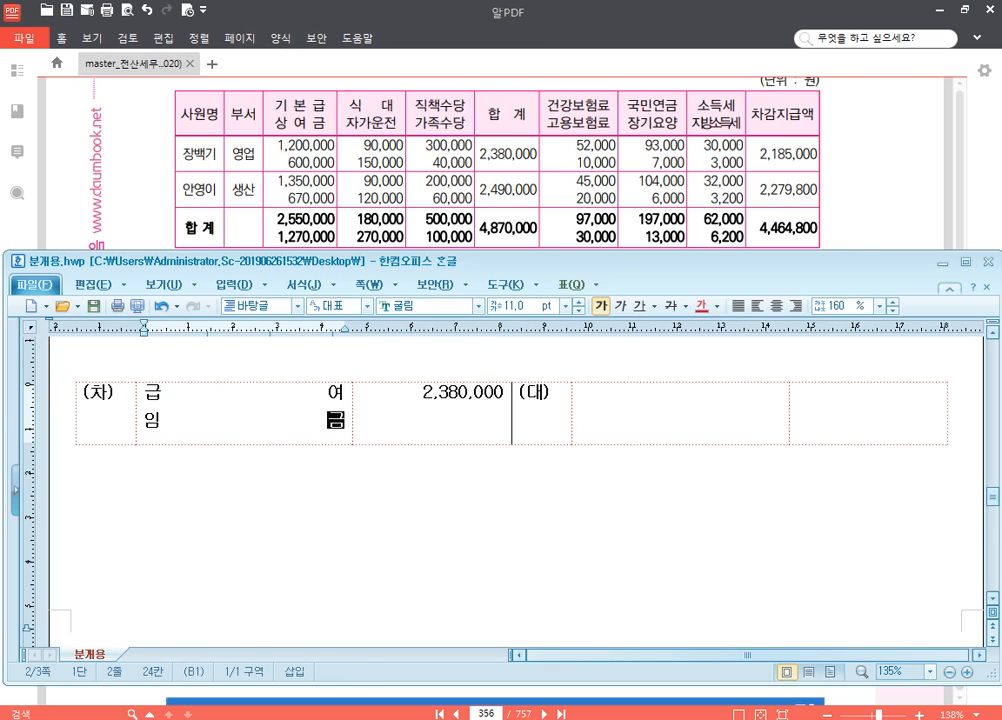
pyautogui.press('Tab')
pyautogui.write('2')
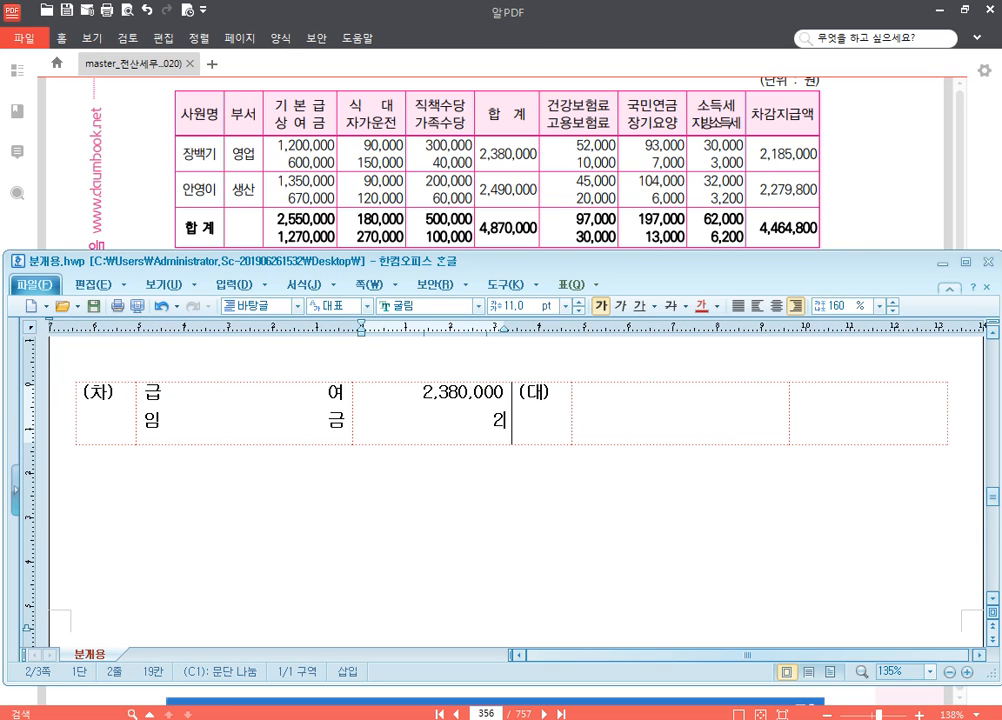
pyautogui.write(',490,000')
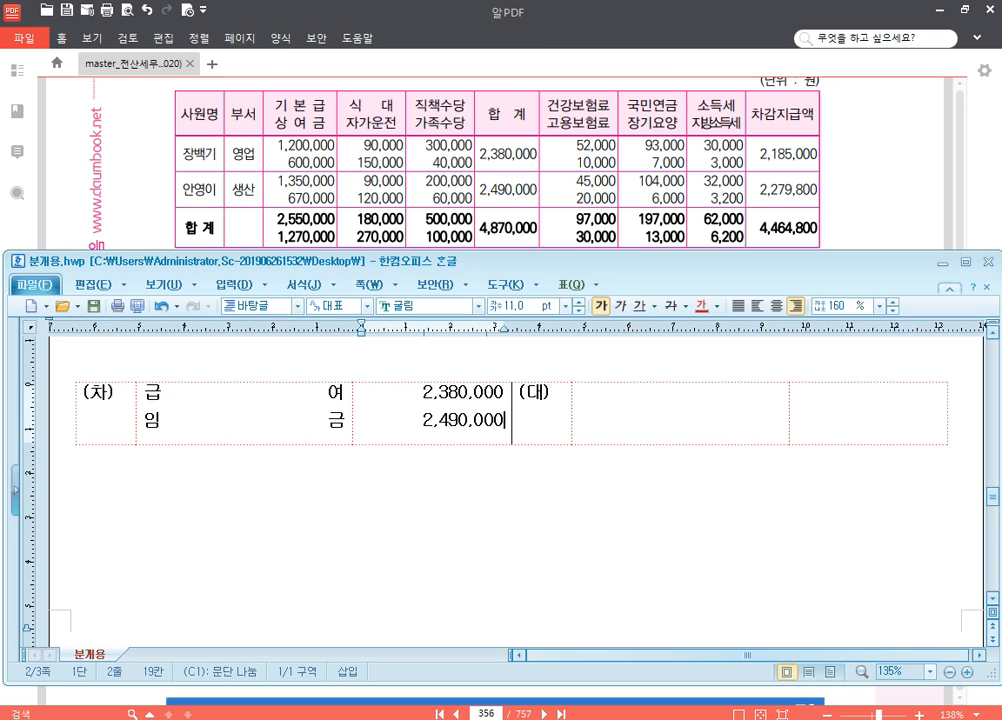
# - Enter 보통예금 with the amount 4,464,800 on the credit side of the payroll entry
pyautogui.press('Tab')
pyautogui.press('Tab')
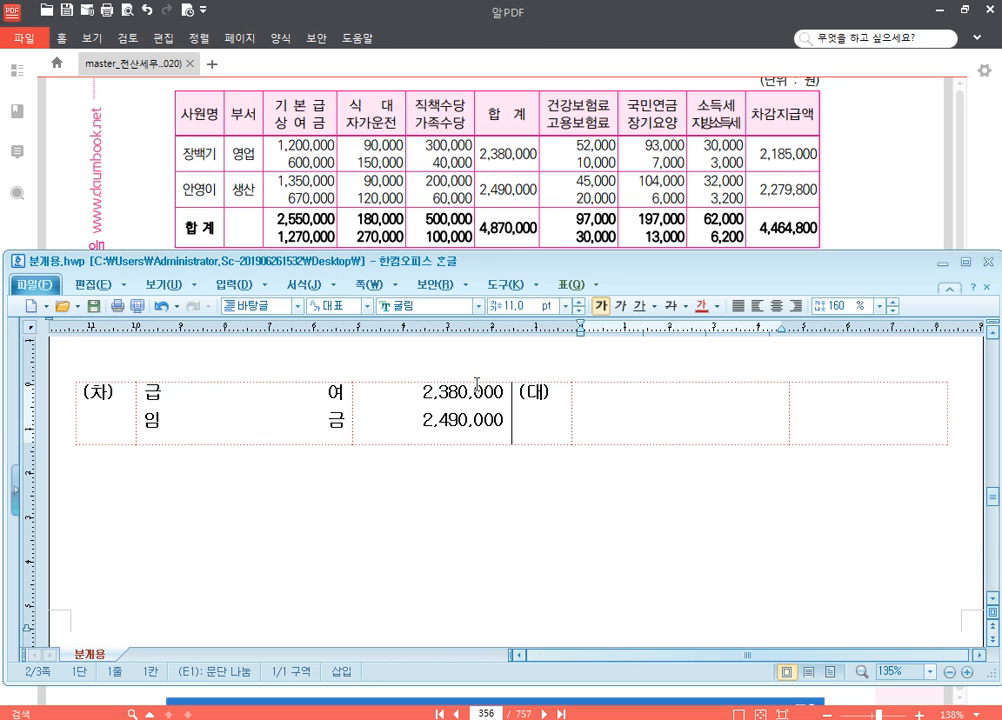
pyautogui.write('보통예금')
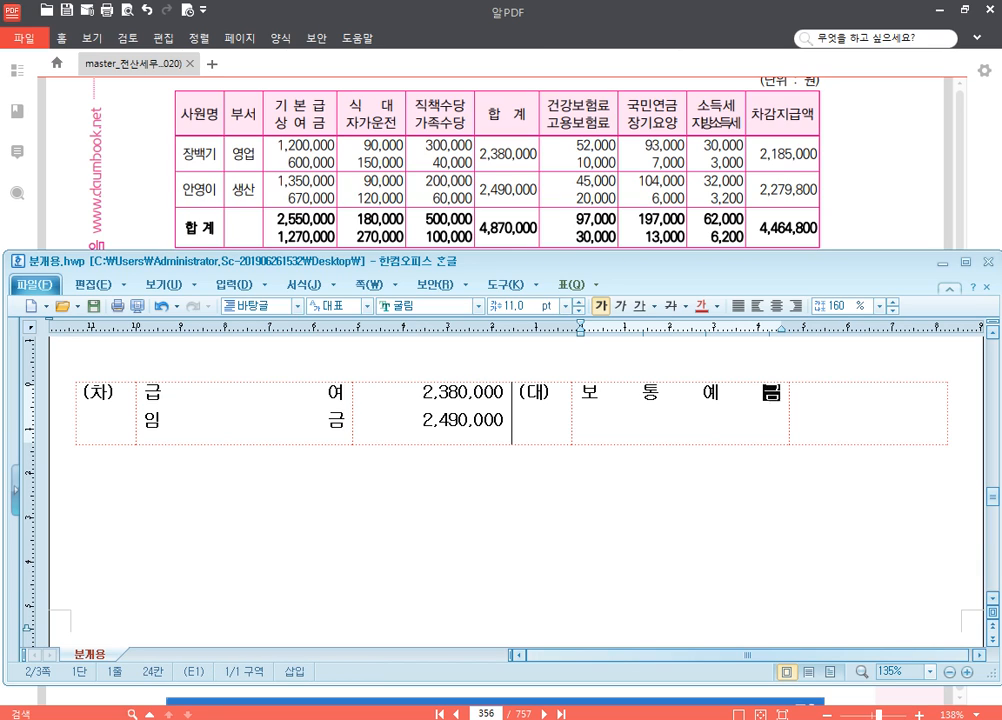
pyautogui.press('Tab')
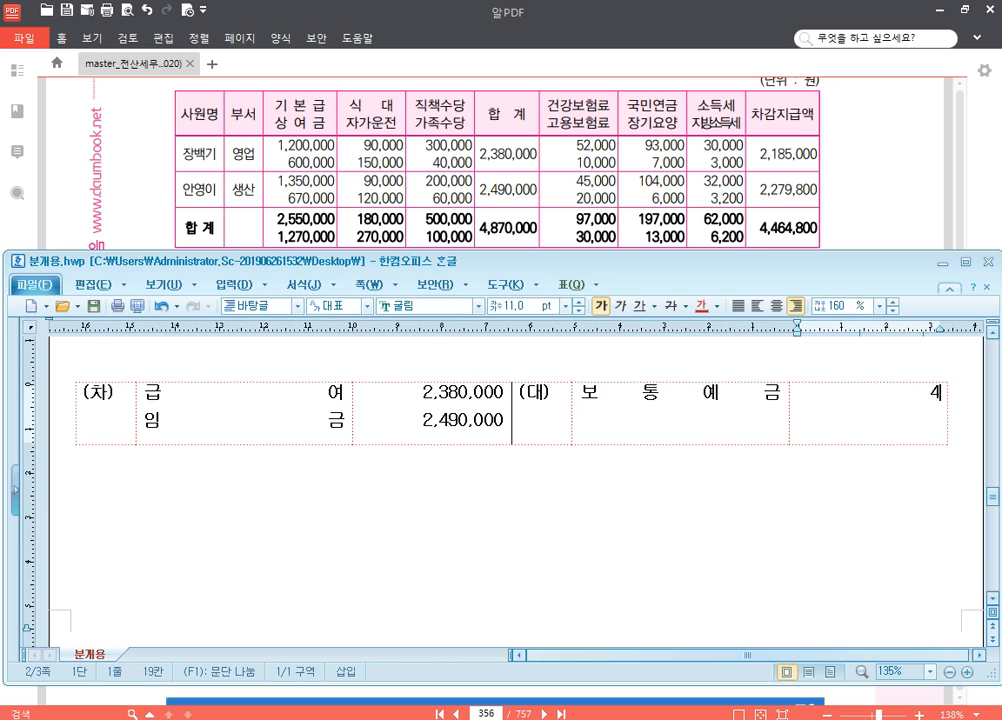
pyautogui.write('4,464,800 ')
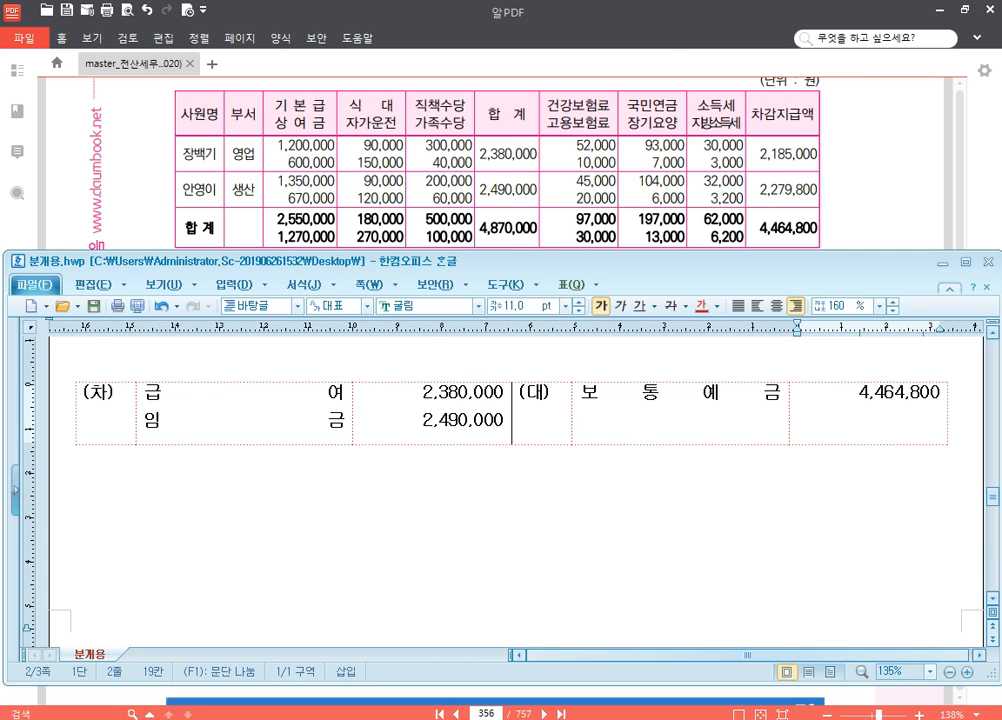
# - Add 예수금 with the amount 405,200 as the second credit line beneath 보통예금
pyautogui.write('405,200')
pyautogui.press('Up')
pyautogui.hotkey('shift', 'Tab')
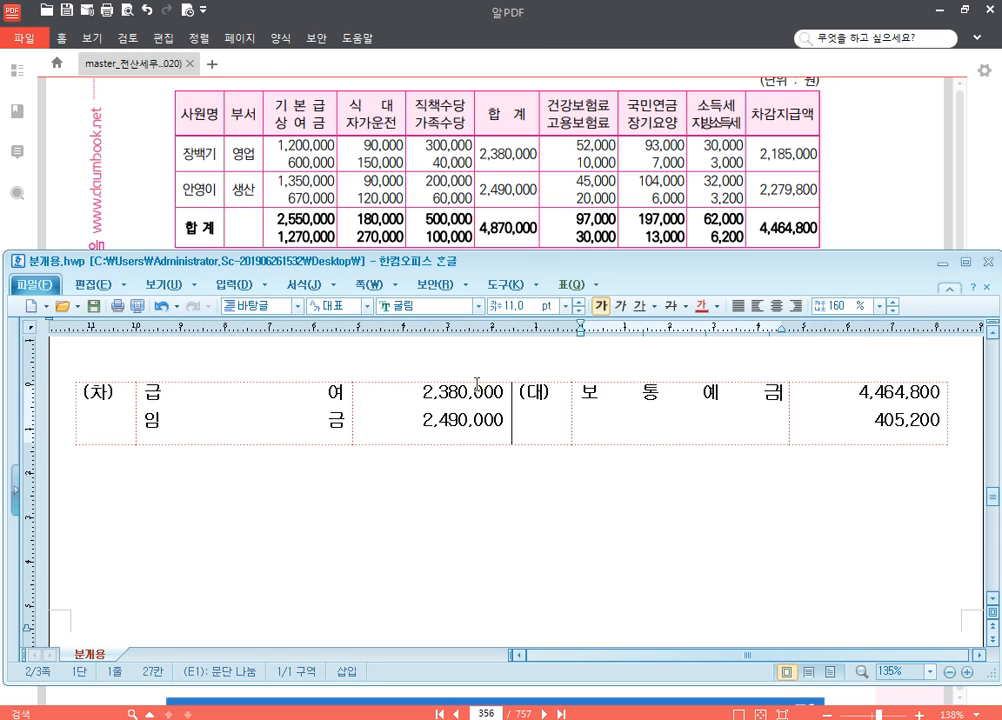
pyautogui.press('Return')
pyautogui.write('예수그')
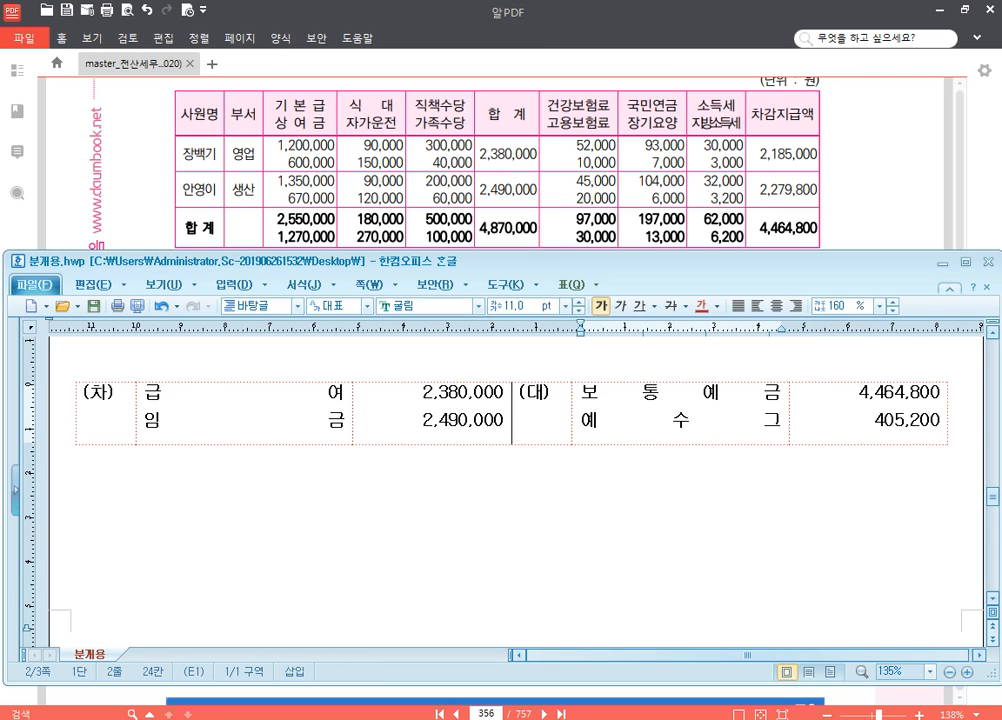
pyautogui.write('ㅁ')
pyautogui.hotkey('shift', 'Left')
# - Switch to 일반전표입력 and set the voucher month to 02 of 2020
pyautogui.moveTo(364, 716)
pyautogui.click(364, 630)
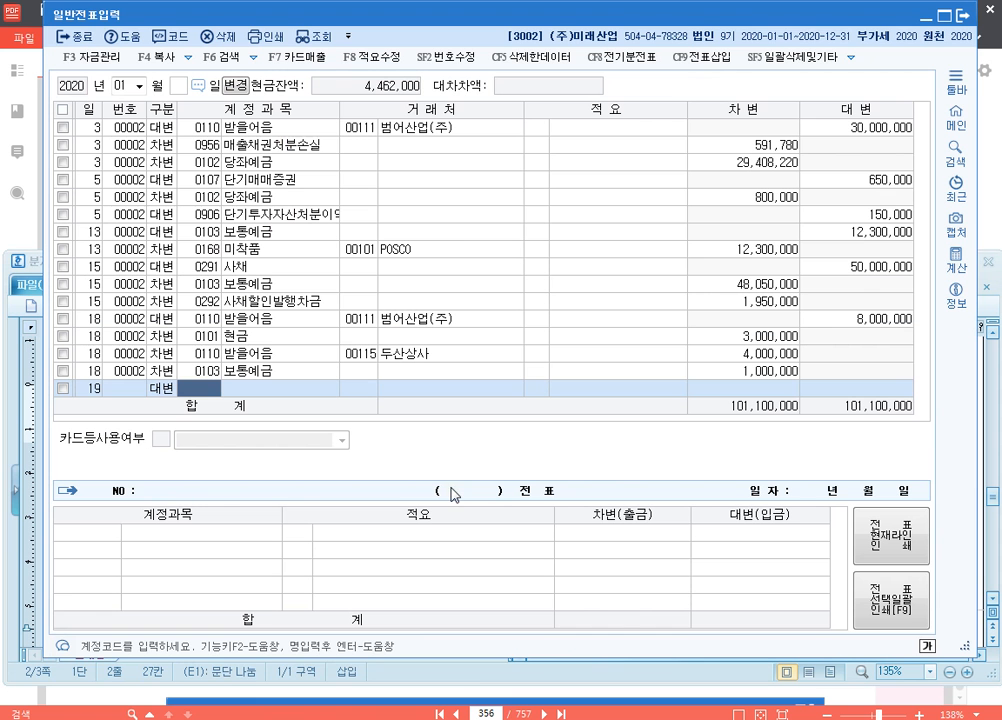
pyautogui.click(122, 86)
pyautogui.write('02')
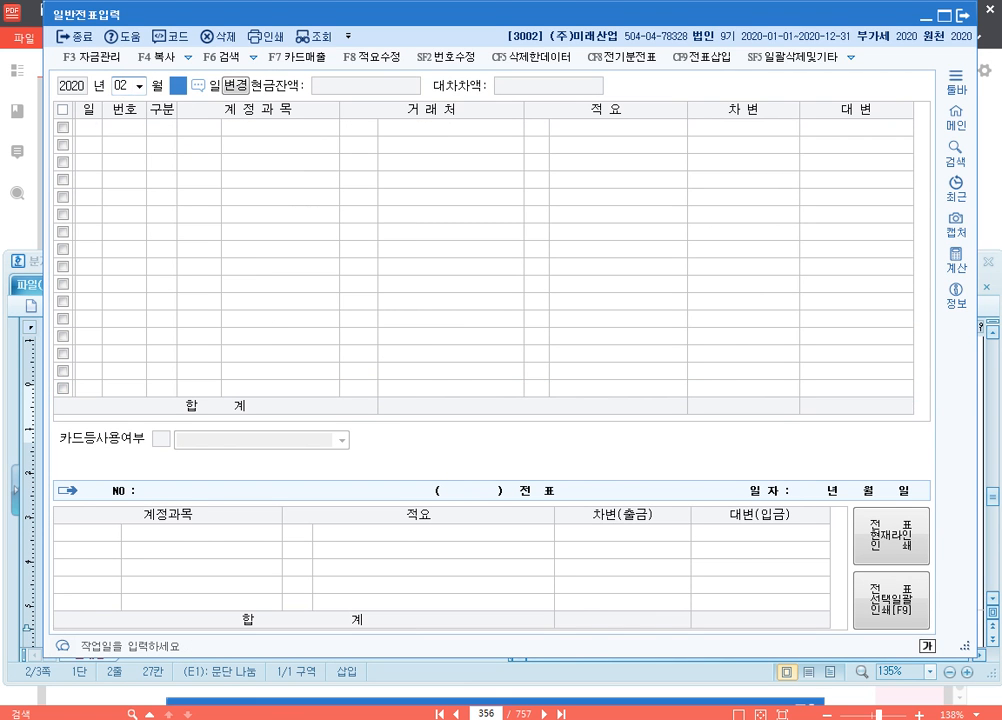
pyautogui.press('Return')
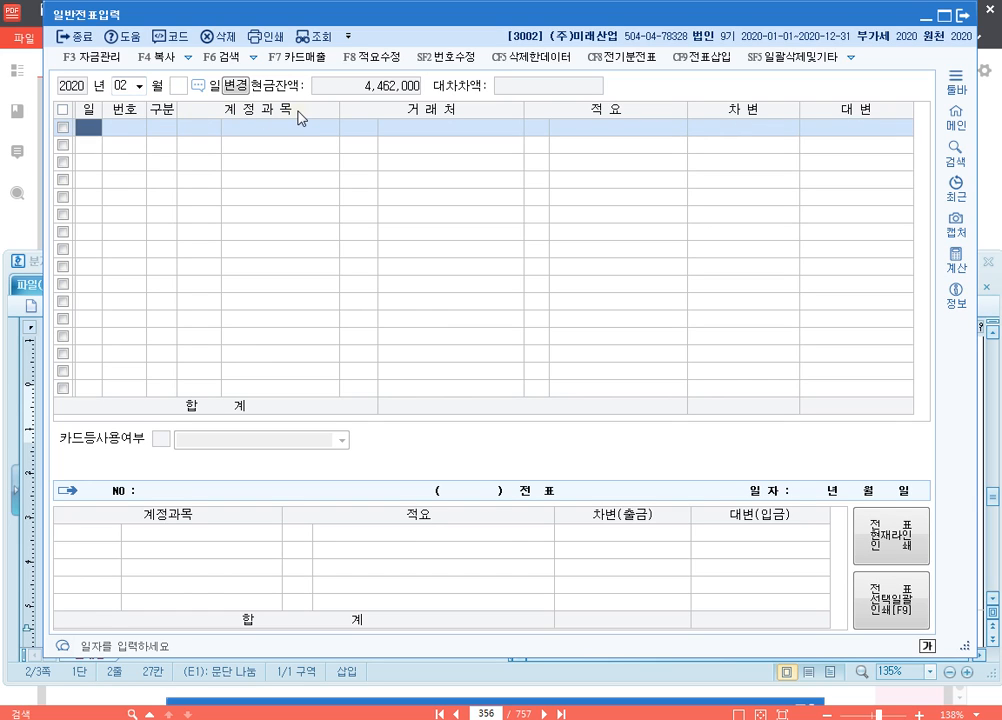
# - Start a debit line for day 2 with account 0901 이자수익, leaving the trading partner and description blank
pyautogui.write('2')
pyautogui.press('Return')
pyautogui.write('3')
pyautogui.press('Return')
pyautogui.write('901')
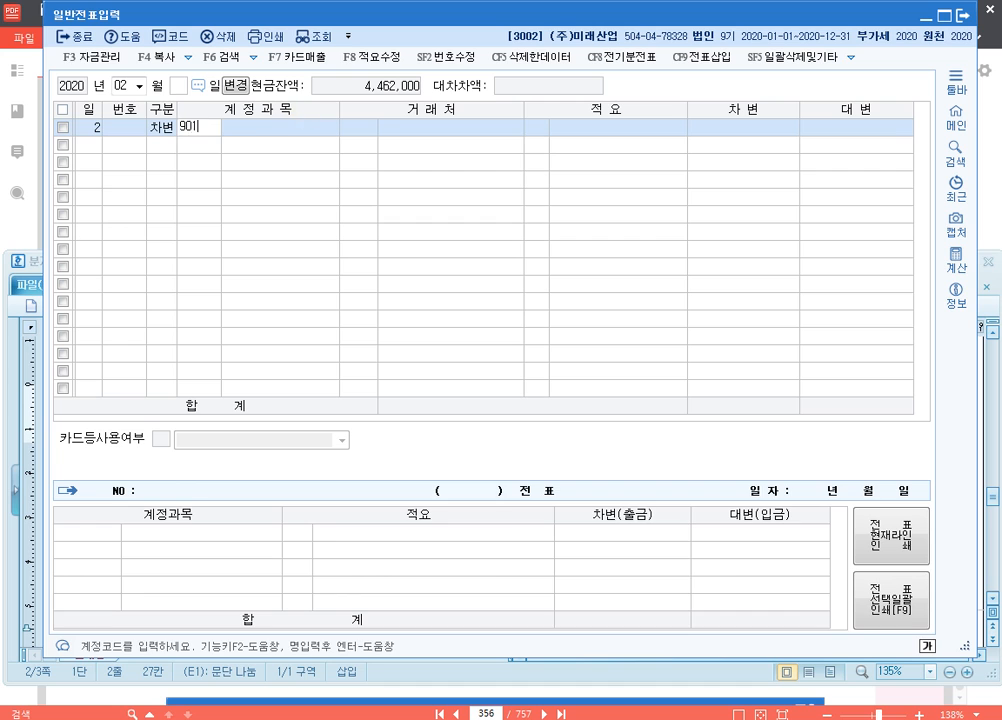
pyautogui.press('Return')
pyautogui.press('Return')
pyautogui.press('Return')
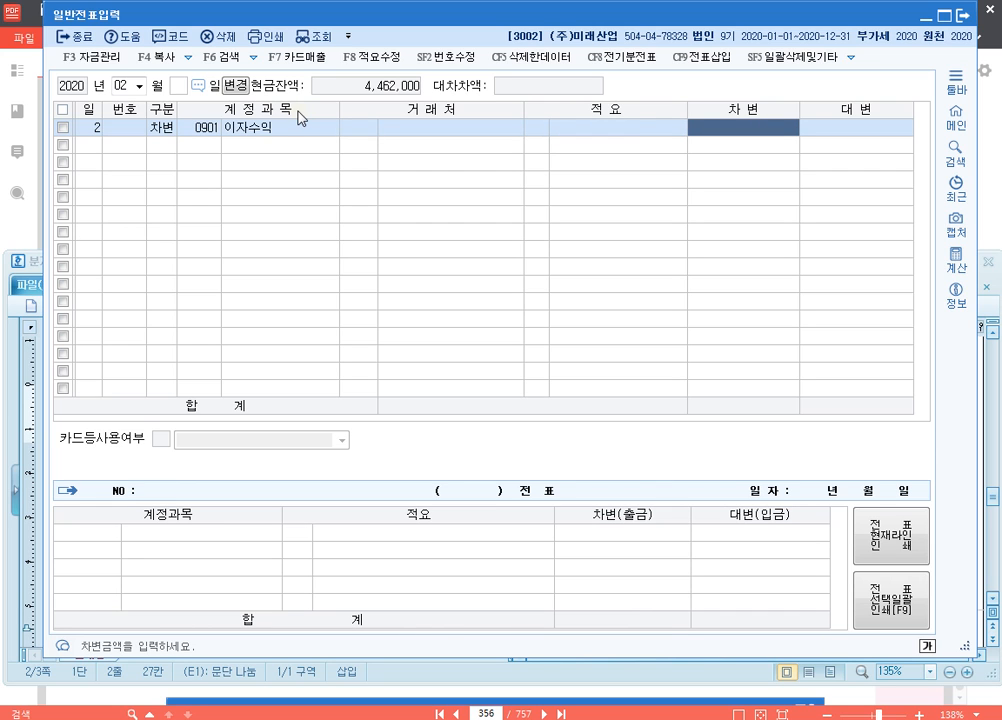
# - Change the 이자수익 line to the credit side and set its amount to 120,000
pyautogui.press('Left')
pyautogui.press('Left')
pyautogui.press('Left')
pyautogui.press('Left')
pyautogui.press('Left')
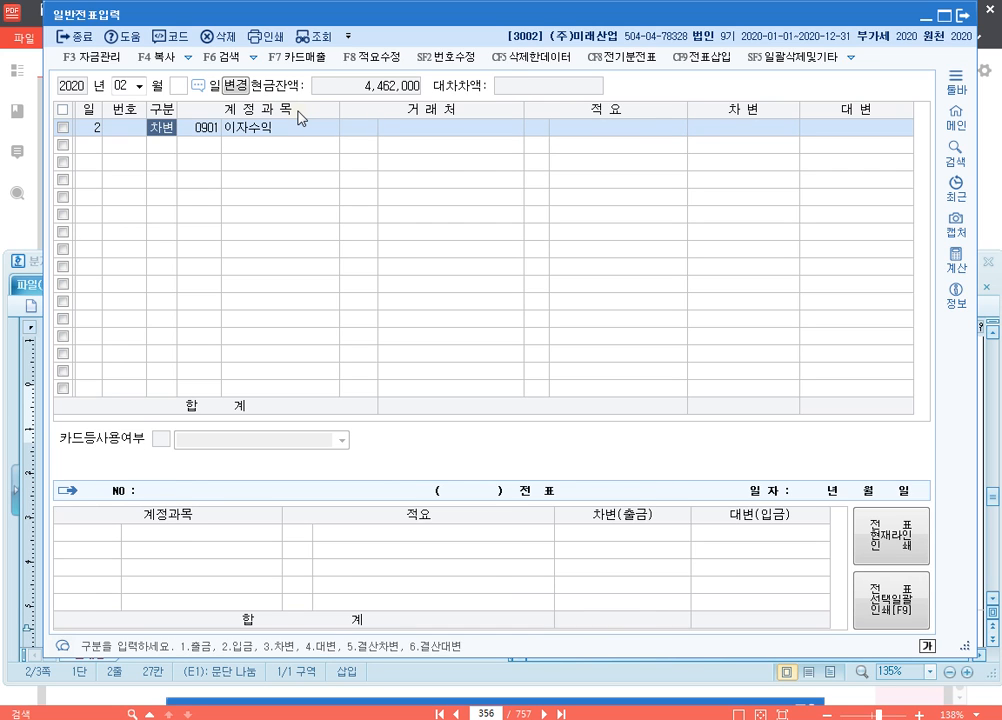
pyautogui.write('4')
pyautogui.press('Return')
pyautogui.press('Return')
pyautogui.press('Return')
pyautogui.write('120000')
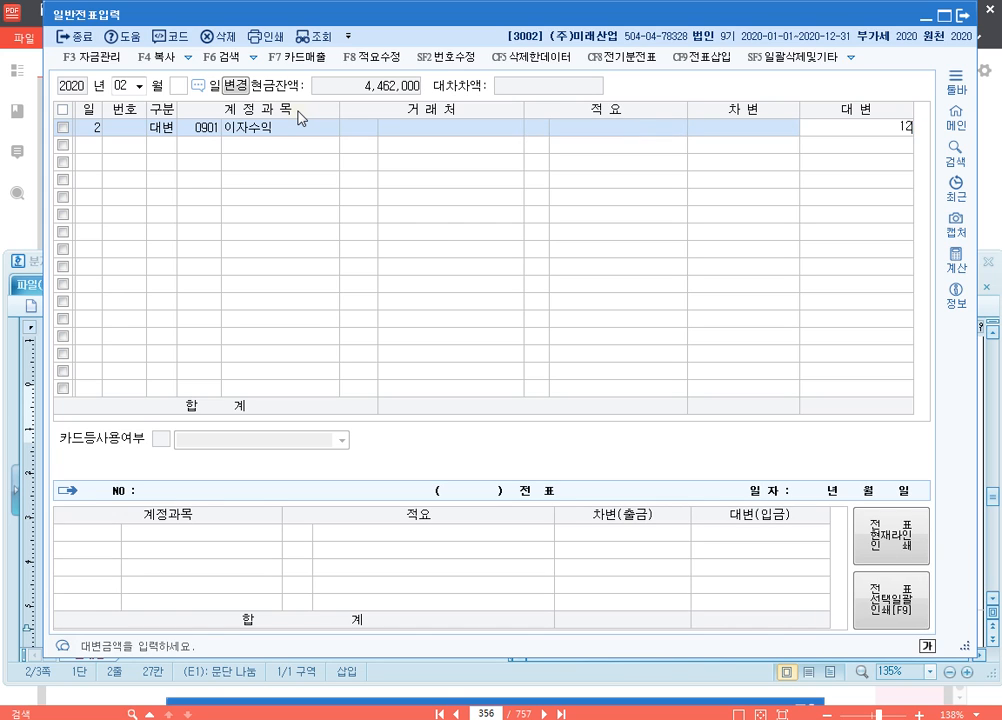
pyautogui.press('Return')
# - Add a debit line for day 2 with account 0136 선납세금 and the amount 18,800
pyautogui.press('Return')
pyautogui.write('3')
pyautogui.press('Return')
pyautogui.write('136')
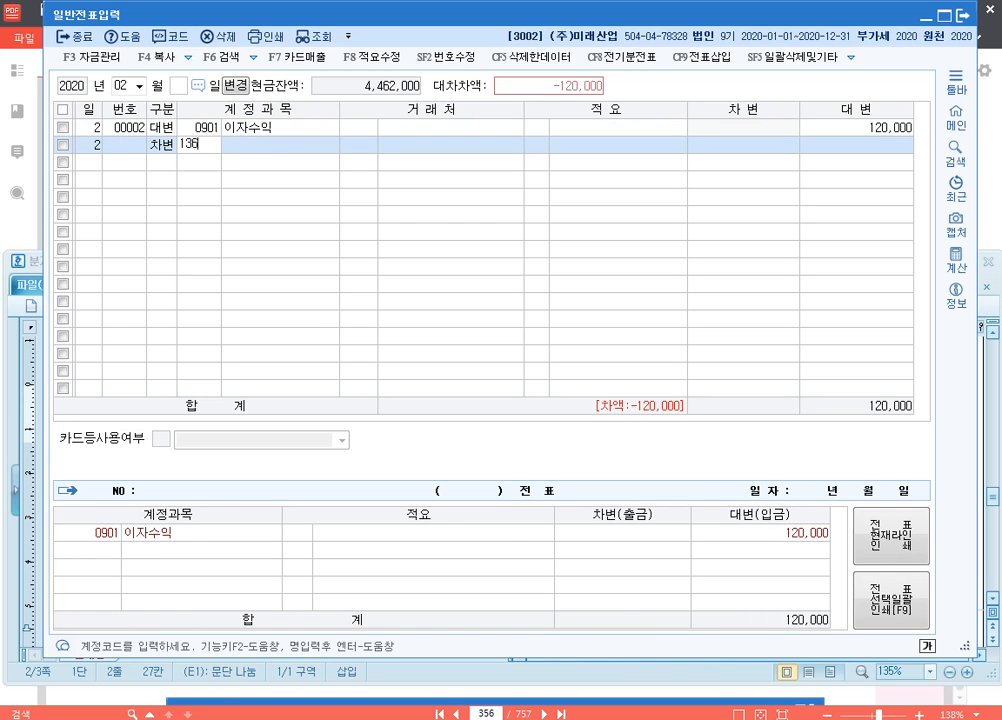
pyautogui.press('Return')
pyautogui.press('Return')
pyautogui.write('1')
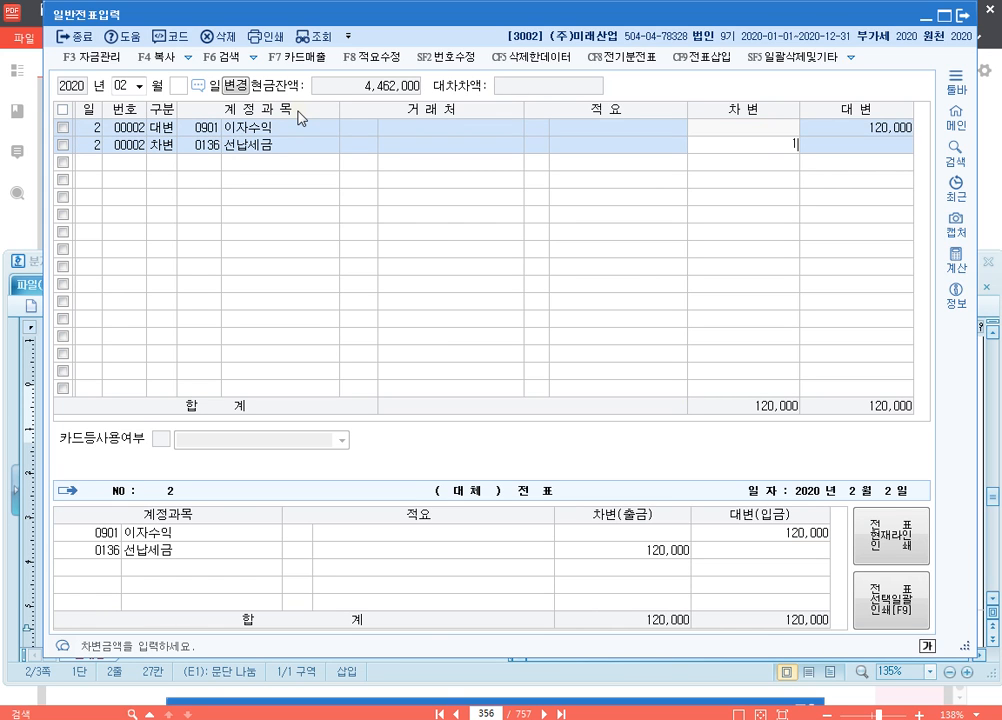
pyautogui.write('8,800')
pyautogui.press('Return')
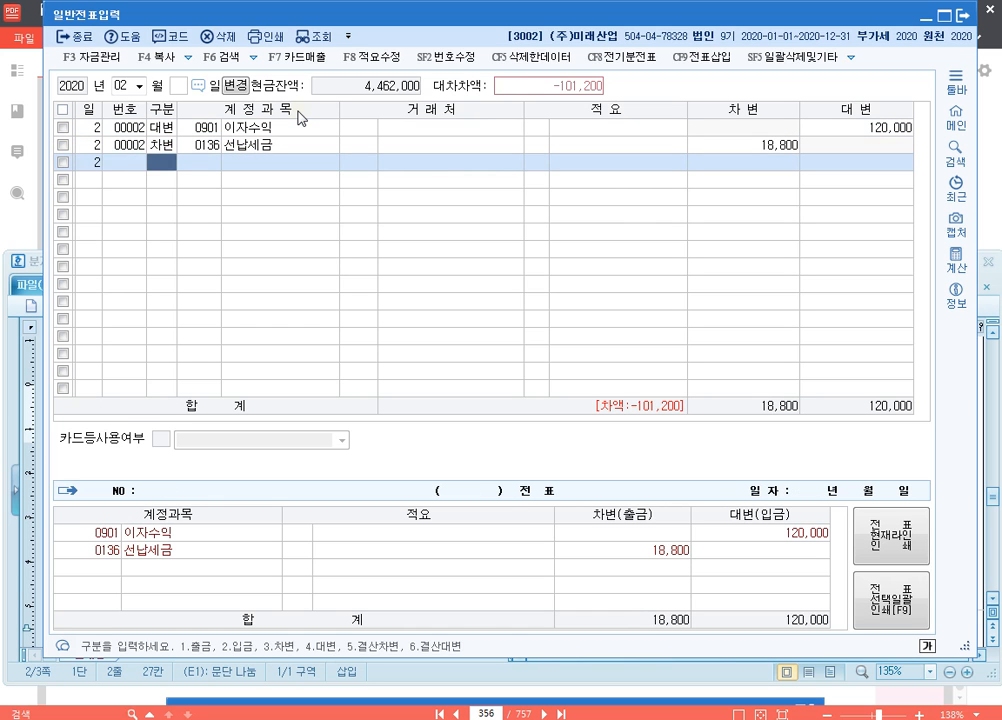
# - Add a debit line for day 2 with account 0101 현금 and the balancing amount 101,200
pyautogui.write('3')
pyautogui.press('Return')
pyautogui.write('101')
pyautogui.press('Return')
pyautogui.press('Return')
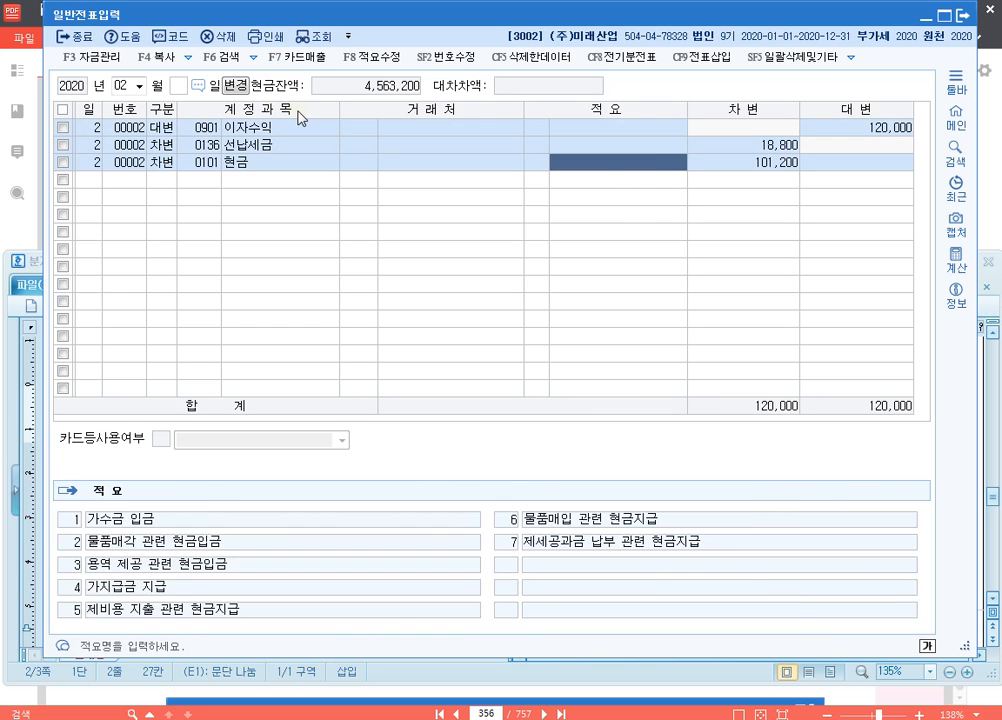
pyautogui.press('Return')
# - Start a debit line for day 4 with account 0293 장기차입금
pyautogui.write('4')
pyautogui.press('Return')
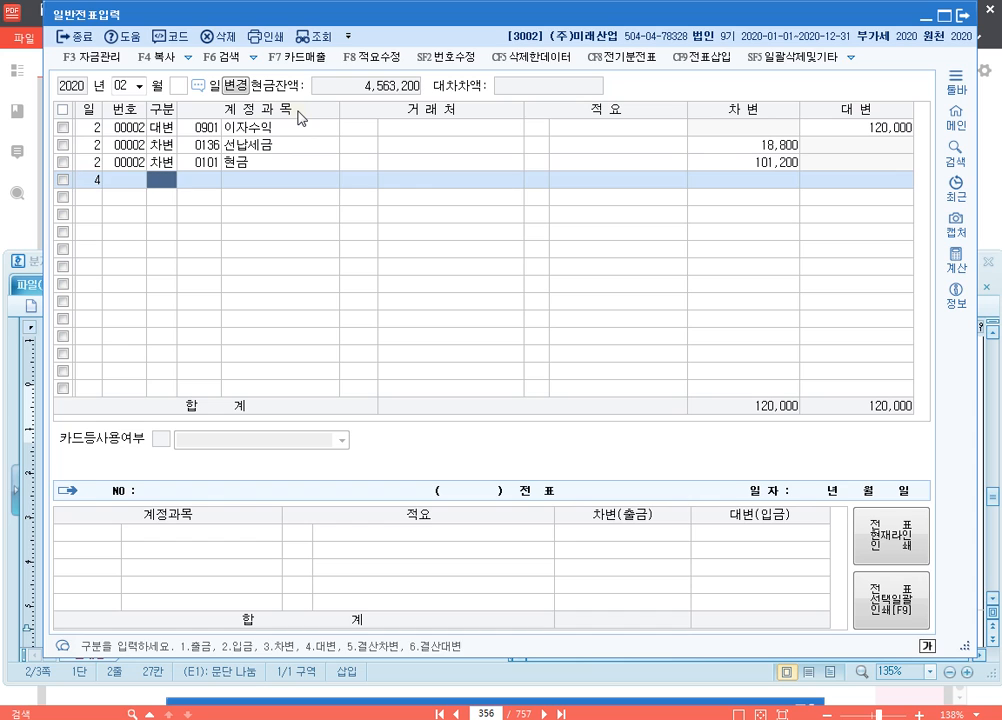
pyautogui.write('3')
pyautogui.press('Return')
pyautogui.write('장기')
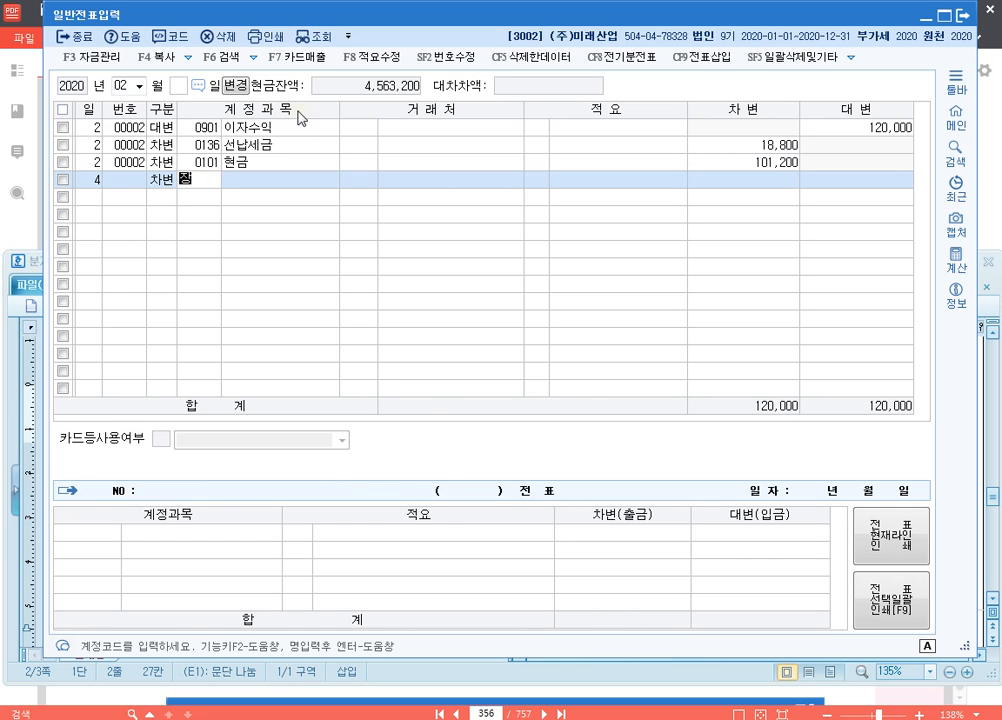
pyautogui.press('Return')
pyautogui.write('차')
pyautogui.press('Return')
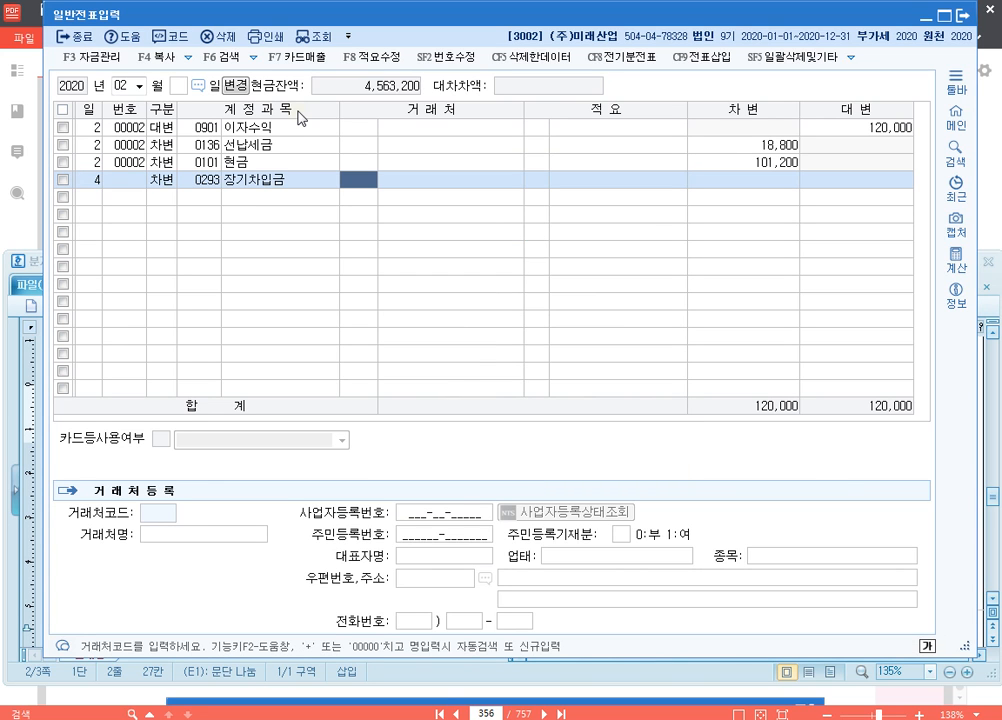
# - Assign trading partner 00212 대현공구 to the 장기차입금 line and set its debit amount to 30,000,000
pyautogui.write('대')
pyautogui.press('Return')
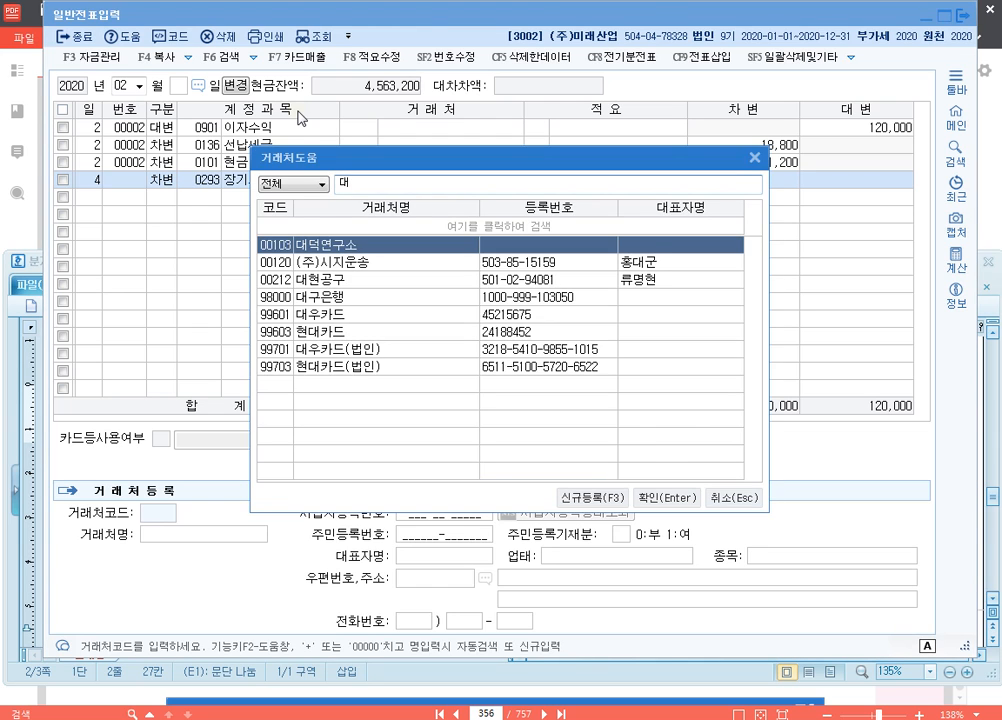
pyautogui.write('현')
pyautogui.press('Return')
pyautogui.press('Return')
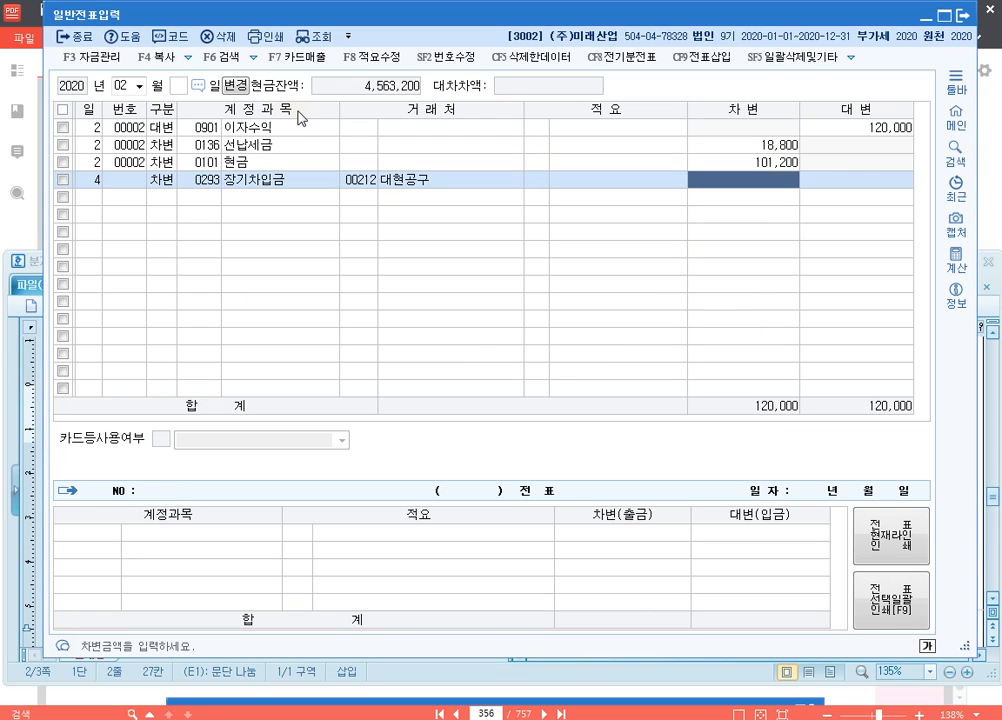
pyautogui.write('300000,000')
pyautogui.press('Return')
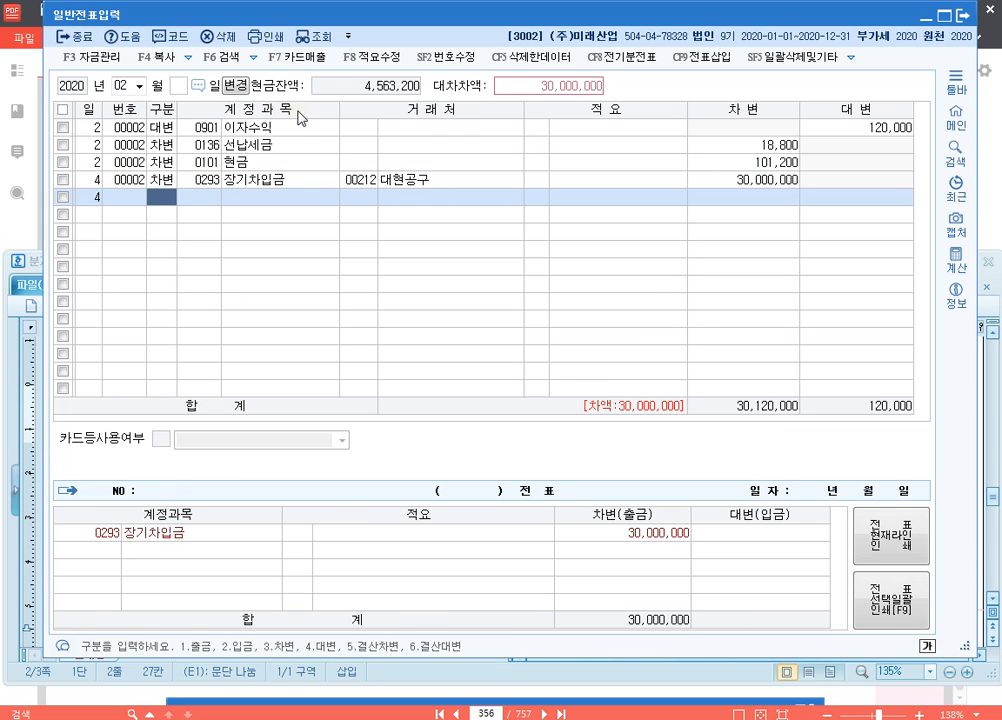
# - Add a debit line for day 4 with account 0951 이자비용 and the amount 2,000,000
pyautogui.write('3951')
pyautogui.press('Return')
pyautogui.press('Return')
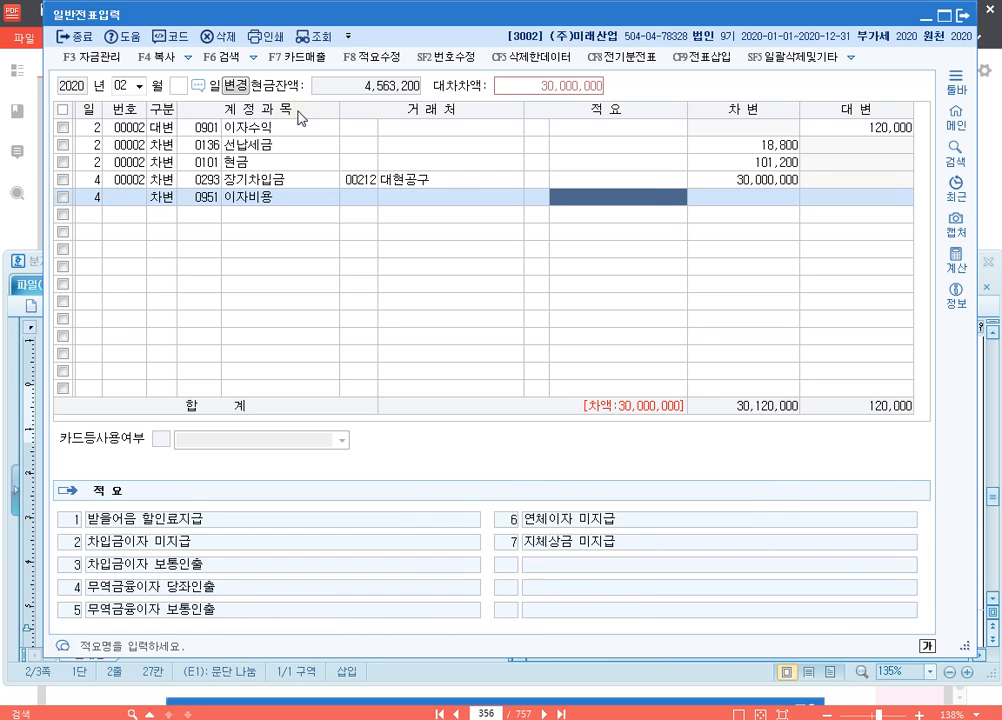
pyautogui.press('Return')
pyautogui.write('2000000')
pyautogui.press('Return')
pyautogui.press('Return')
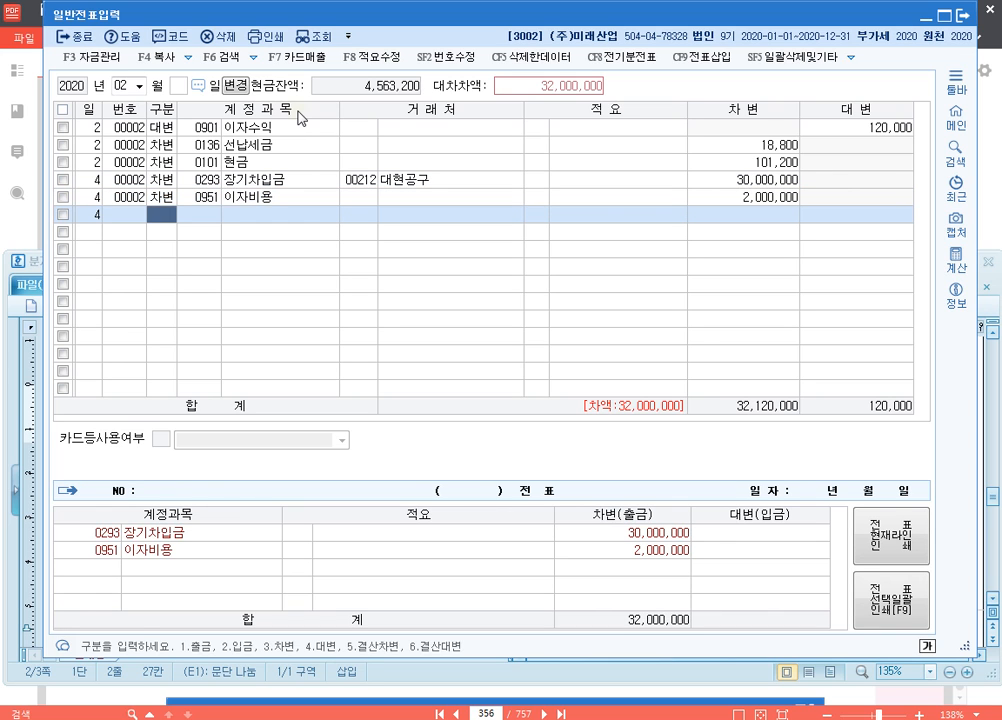
# - Add a credit line for day 4 with account 0254 예수금 and the amount 500,000
pyautogui.write('4254')
pyautogui.press('Return')
pyautogui.press('Return')
pyautogui.press('Return')
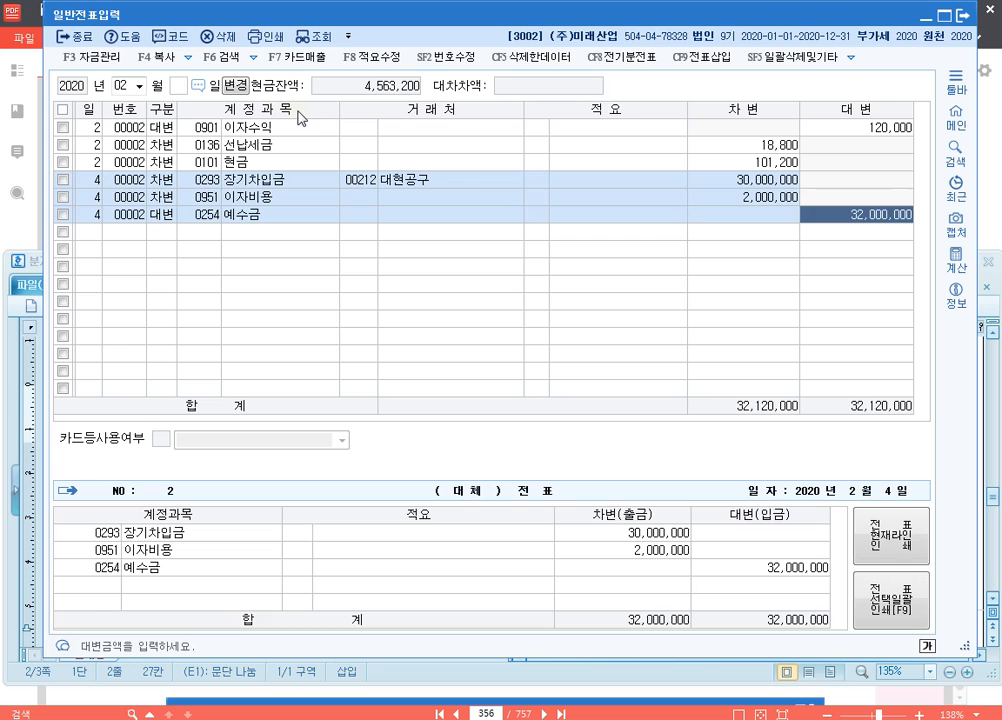
pyautogui.write('500,000')
pyautogui.press('Return')
pyautogui.press('Return')
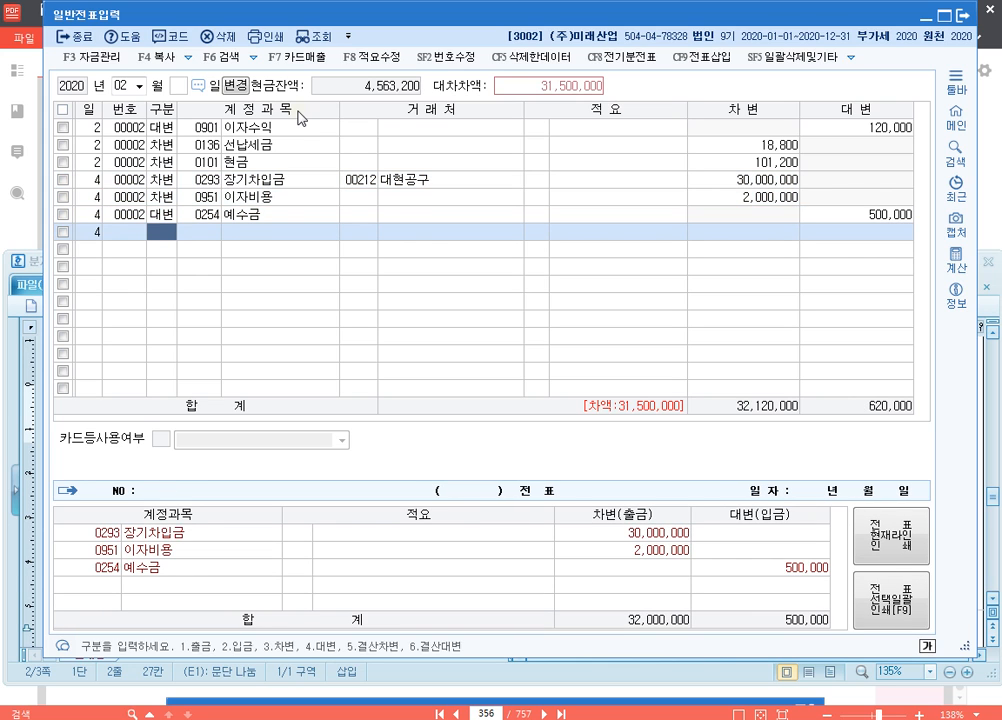
# - Add a credit line for day 4 with account 0102 당좌예금 and the balancing amount 31,500,000
pyautogui.write('4102')
pyautogui.press('Return')
pyautogui.press('Return')
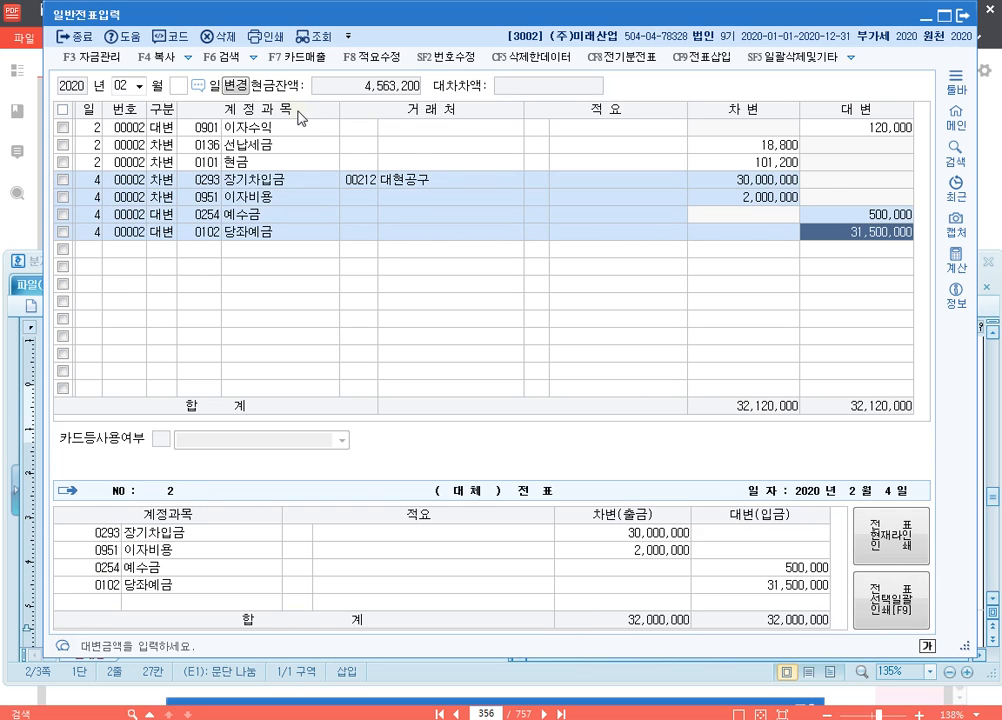
pyautogui.press('Return')
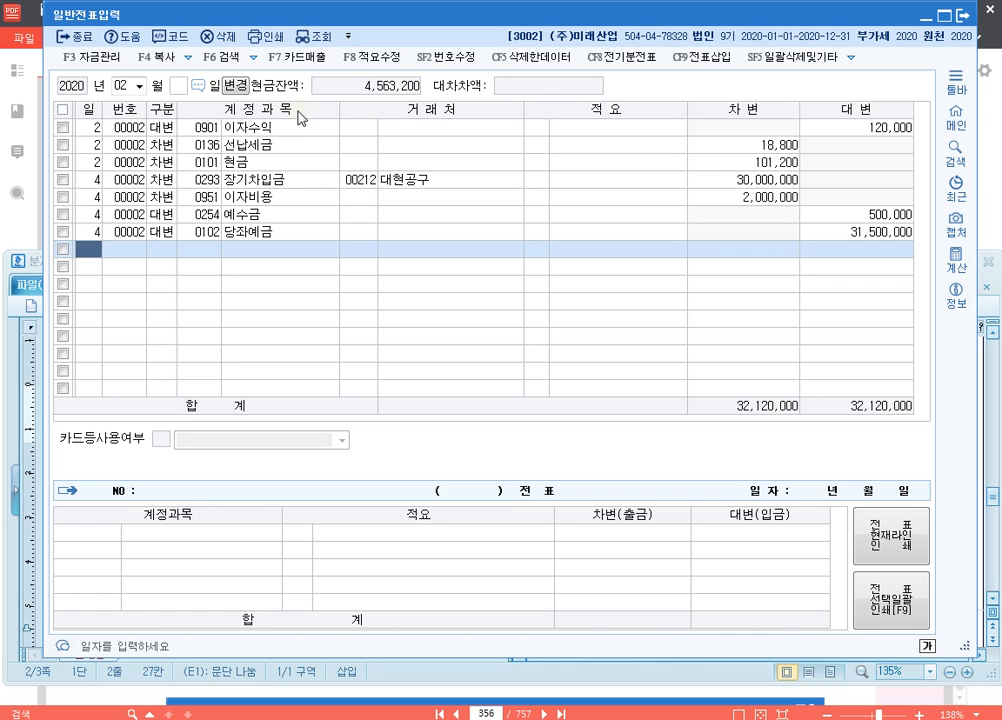
# - Add a debit line for day 7 with account 0261 미지급세금 and the amount 13,000,000, leaving trading partner and description blank
pyautogui.write('7')
pyautogui.press('Return')
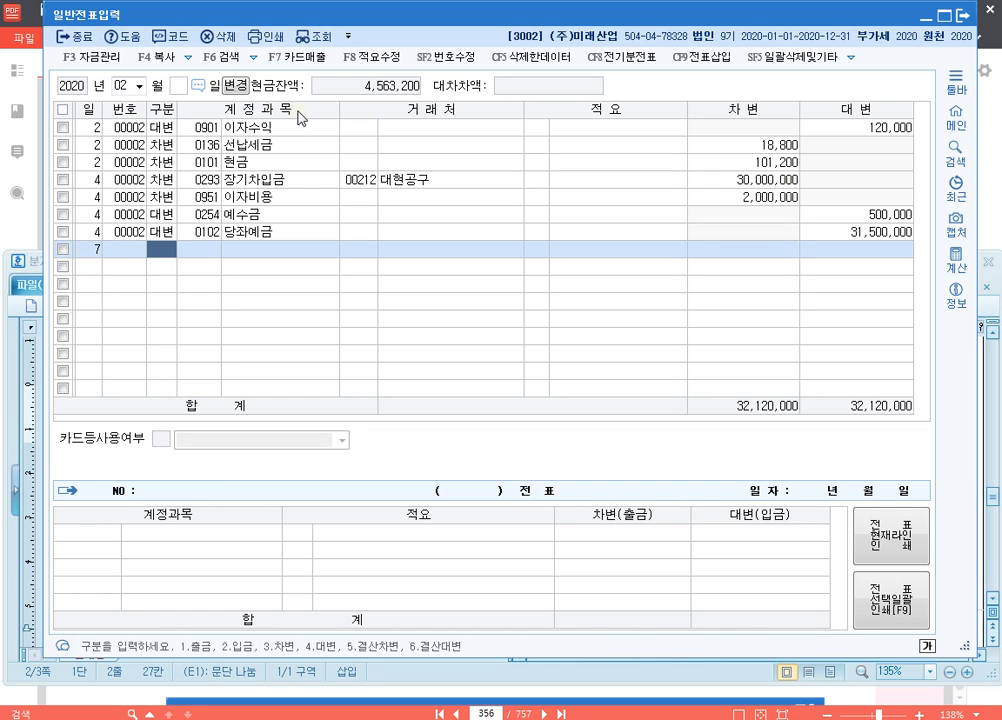
pyautogui.write('3')
pyautogui.press('Return')
pyautogui.write('미지')
pyautogui.press('Return')
pyautogui.press('Down')
pyautogui.press('Return')
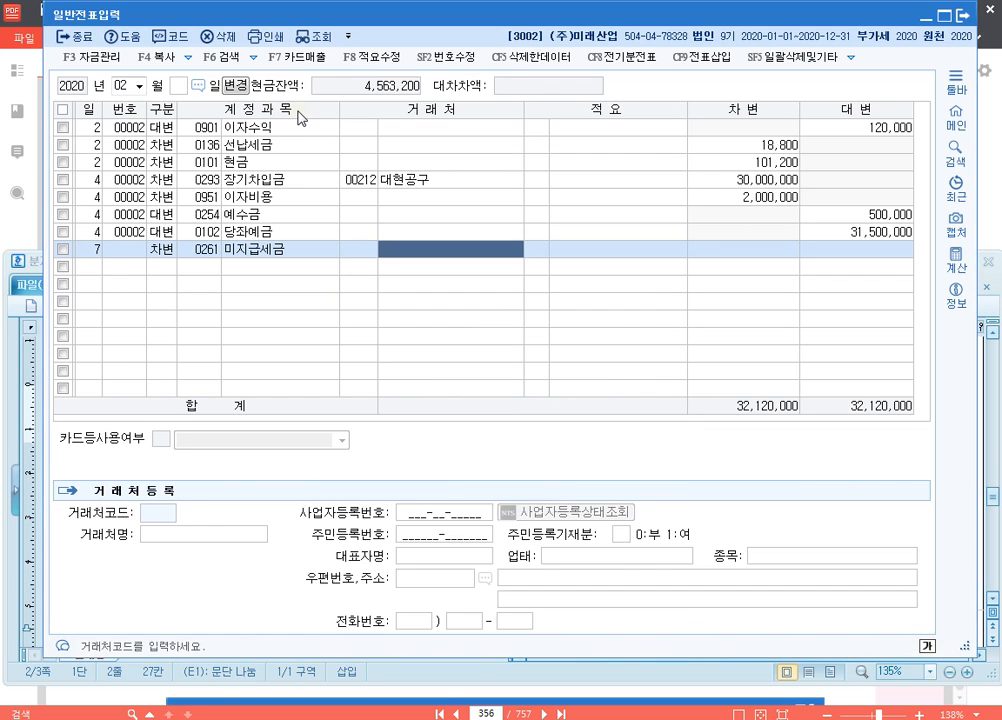
pyautogui.press('Return')
pyautogui.press('Return')
pyautogui.write('13000000')
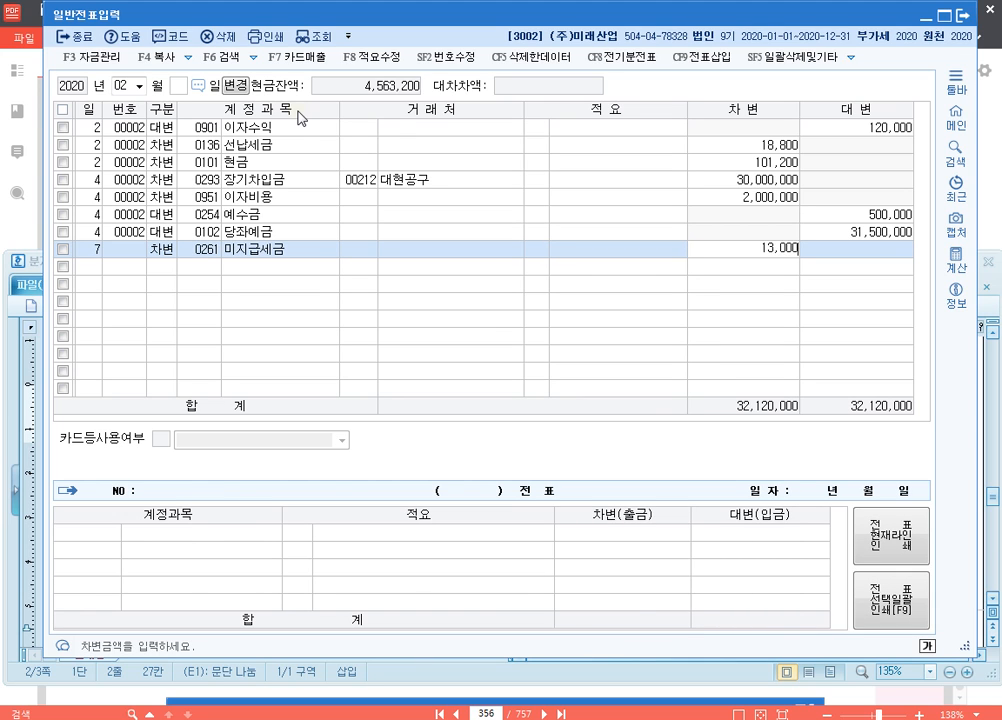
pyautogui.press('Return')
# - Add a credit line for day 7 with account 0102 당좌예금 and the balancing amount 13,000,000
pyautogui.write('4')
pyautogui.press('Return')
pyautogui.write('102')
pyautogui.press('Return')
pyautogui.press('Return')
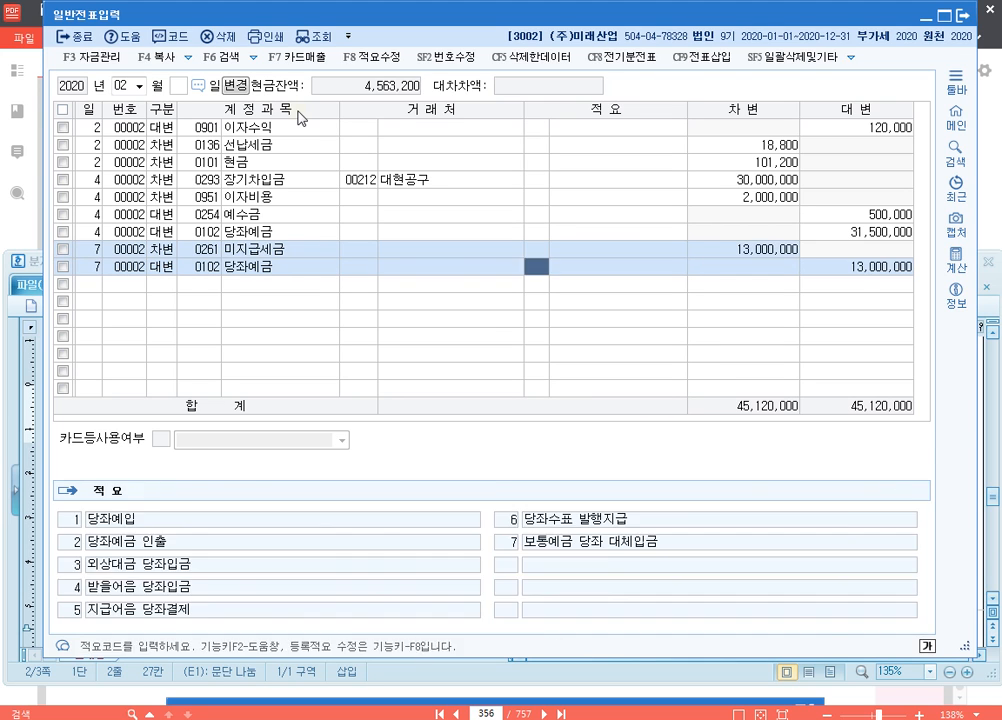
pyautogui.press('Return')
pyautogui.press('Return')
# - Add a debit line for day 12 with account 0103 보통예금 and the amount 40,000,000
pyautogui.write('12')
pyautogui.press('Return')
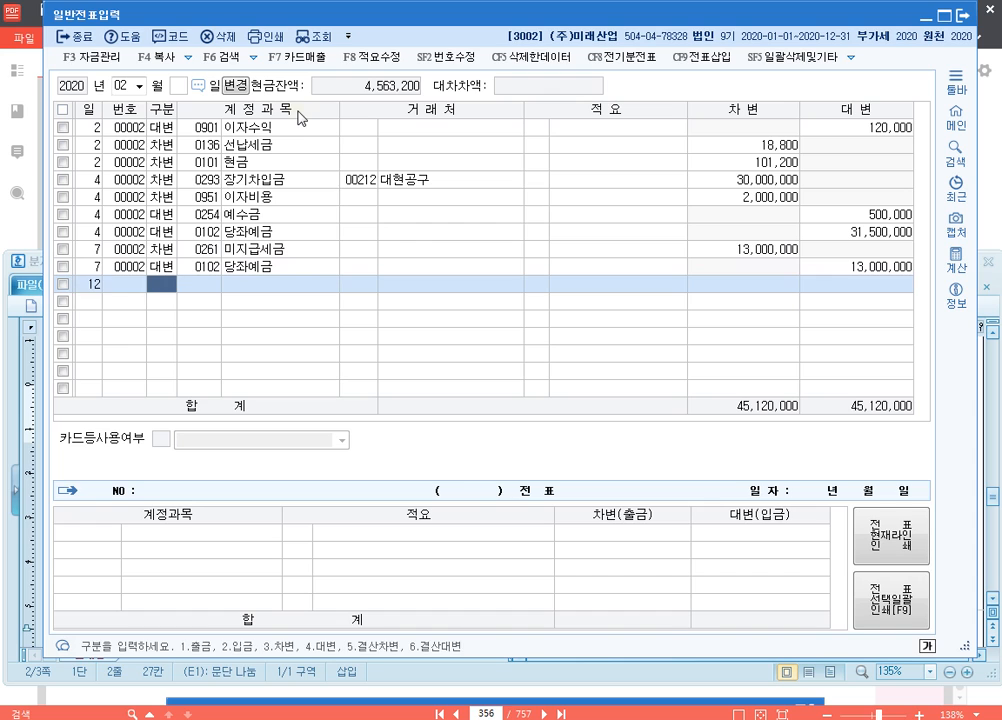
pyautogui.write('3')
pyautogui.press('Return')
pyautogui.write('103')
pyautogui.press('Return')
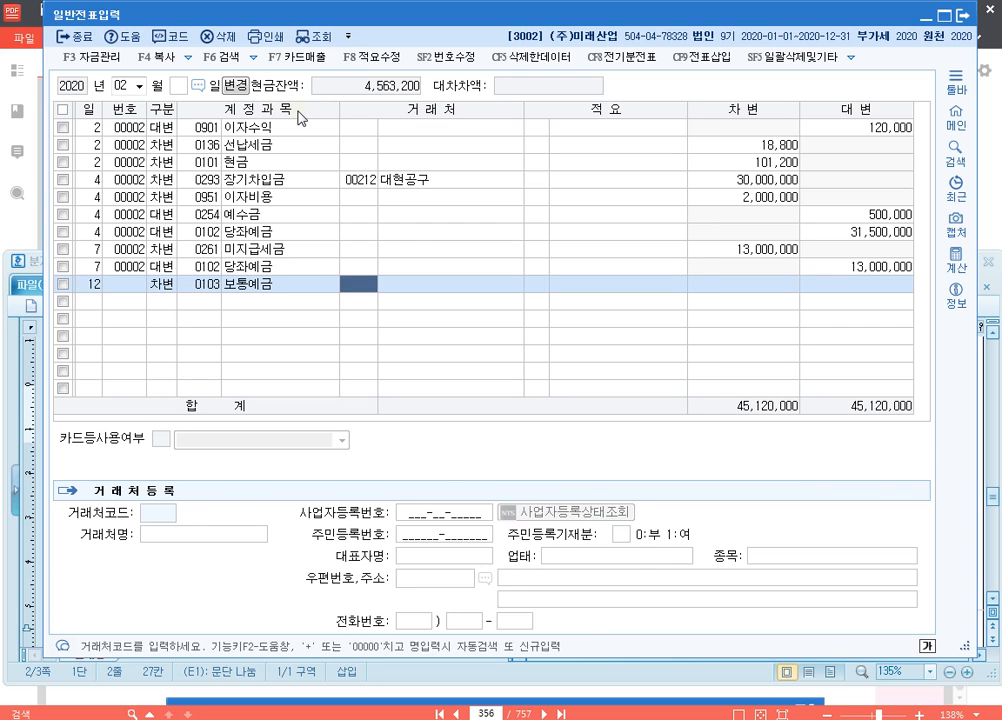
pyautogui.press('Return')
pyautogui.press('Return')
pyautogui.write('40,000')
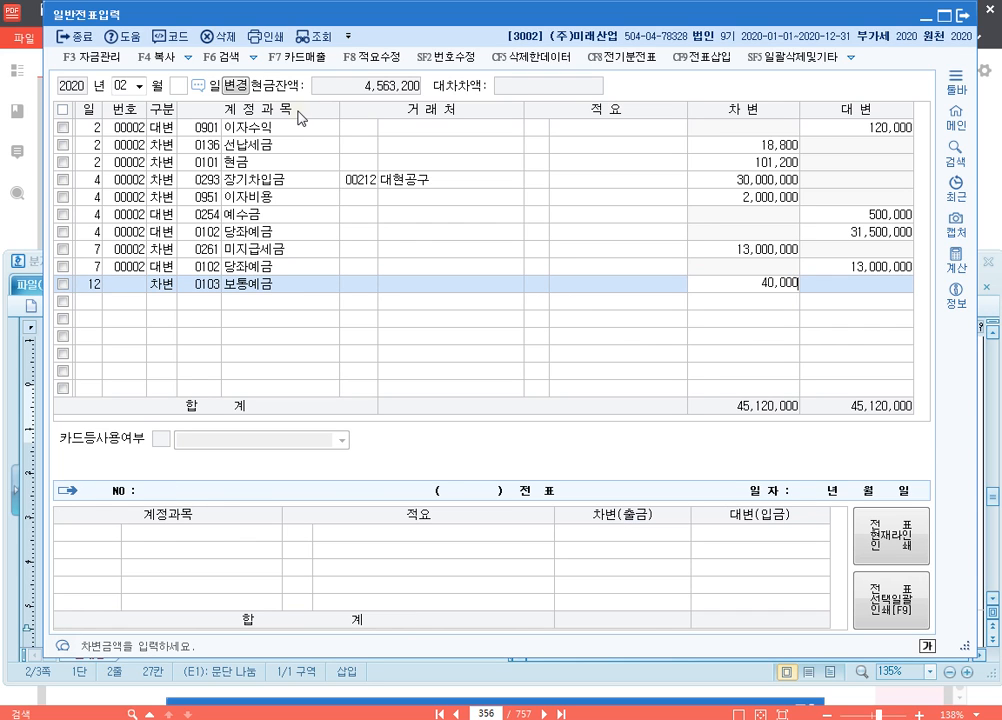
pyautogui.write(',000')
pyautogui.press('Return')
# - Add a credit line for day 12 with account 0104 국고보조금 and the balancing amount 40,000,000
pyautogui.write('4')
pyautogui.press('Return')
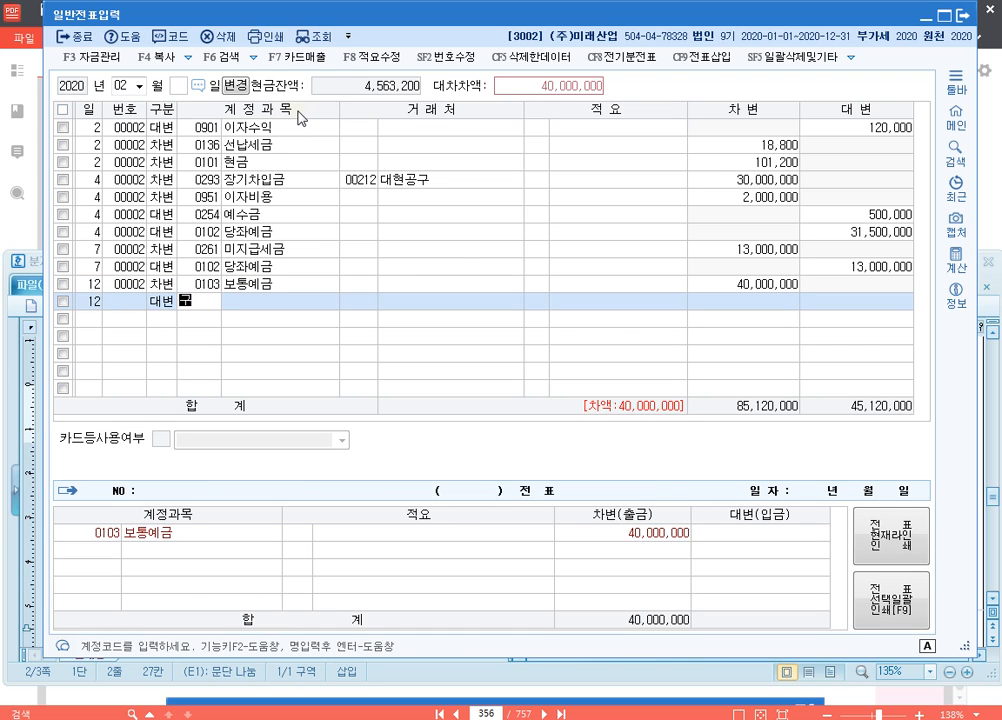
pyautogui.write('국고')
pyautogui.press('Return')
pyautogui.press('Return')
pyautogui.press('Return')
pyautogui.press('Return')
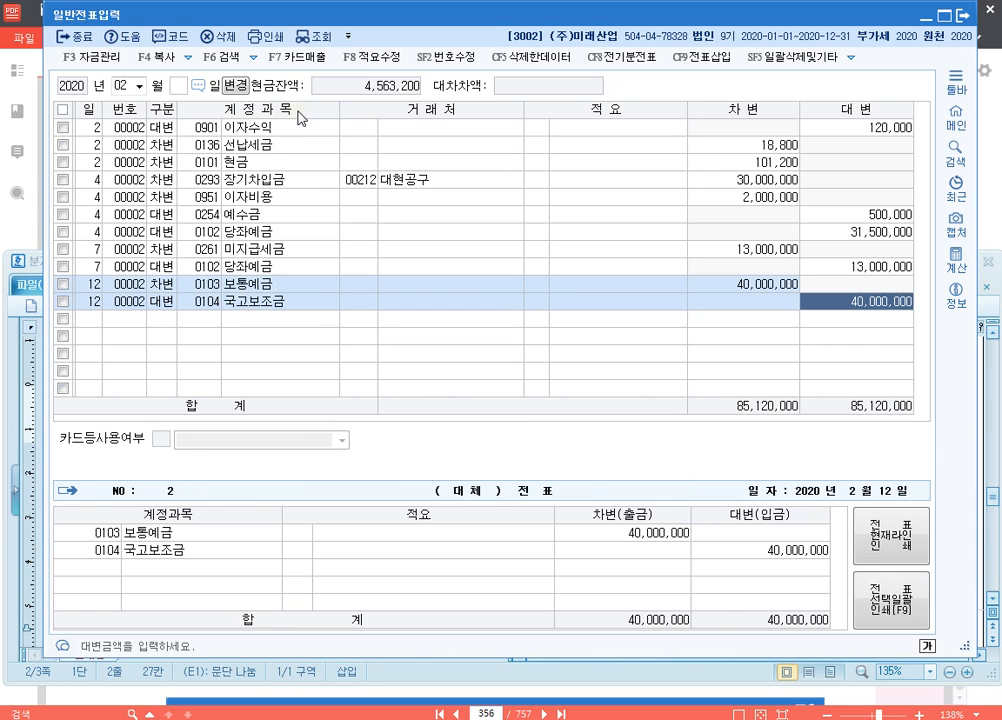
pyautogui.press('Return')
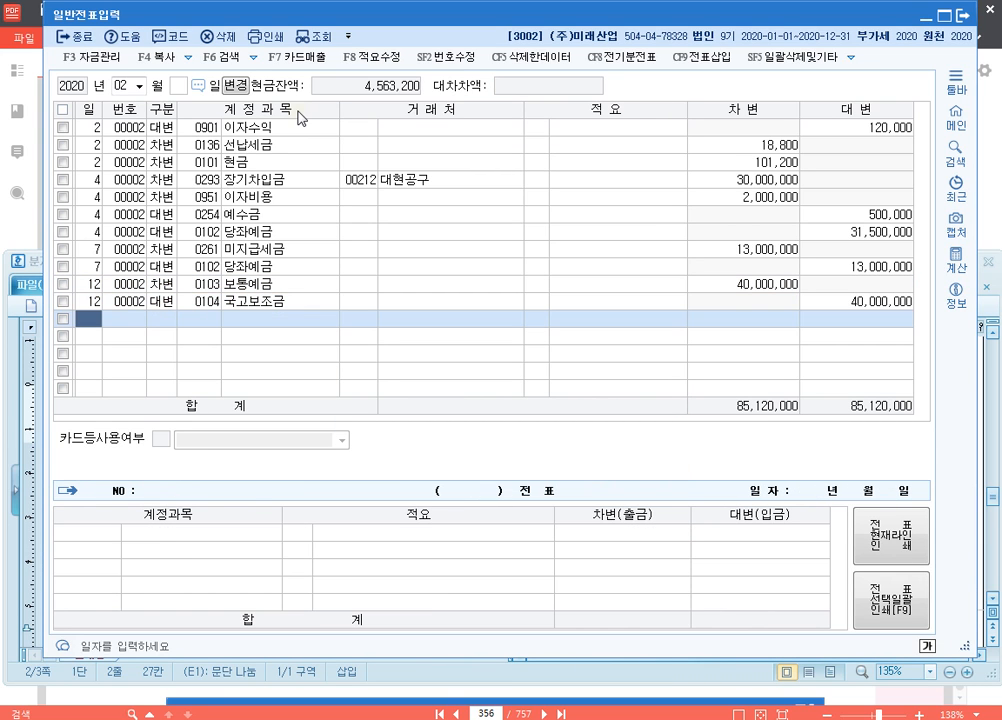
# - Add a debit line for day 20 with account 0801 급여 and the amount 2,380,000
pyautogui.write('20')
pyautogui.press('Return')
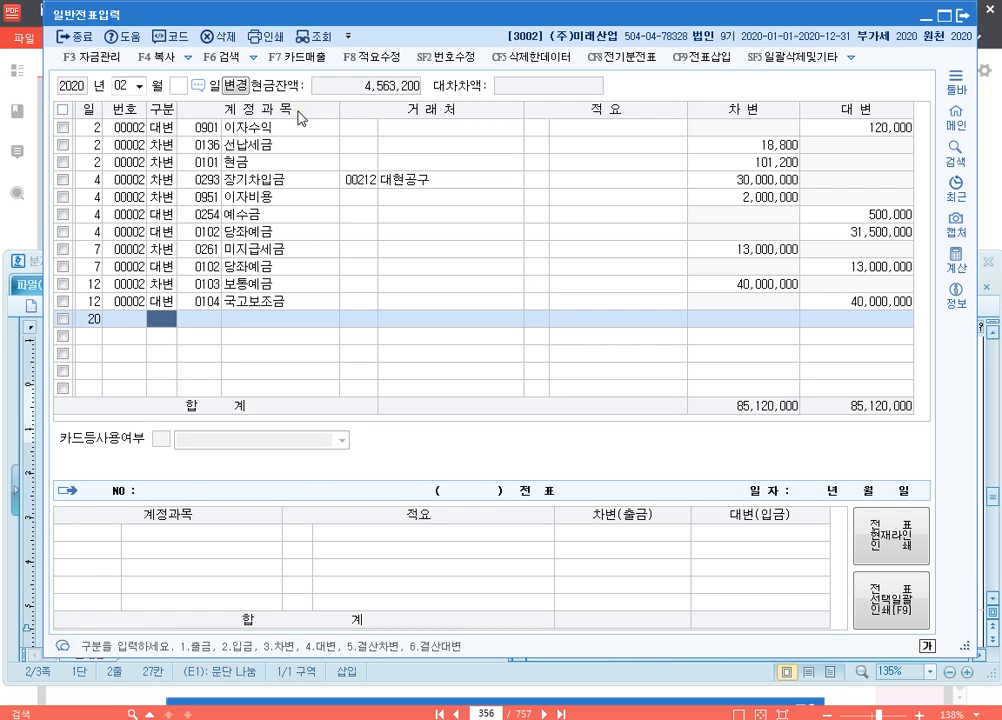
pyautogui.write('3')
pyautogui.press('Return')
pyautogui.write('801')
pyautogui.press('Return')
pyautogui.press('Return')
pyautogui.press('Return')
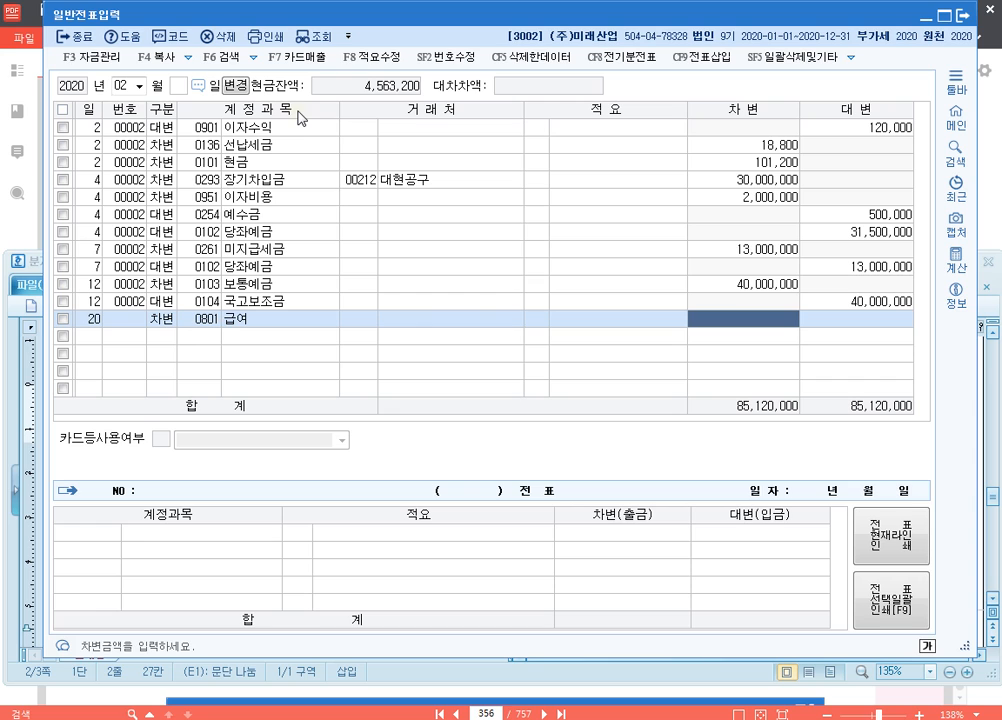
pyautogui.write('2,380,000')
pyautogui.press('Return')
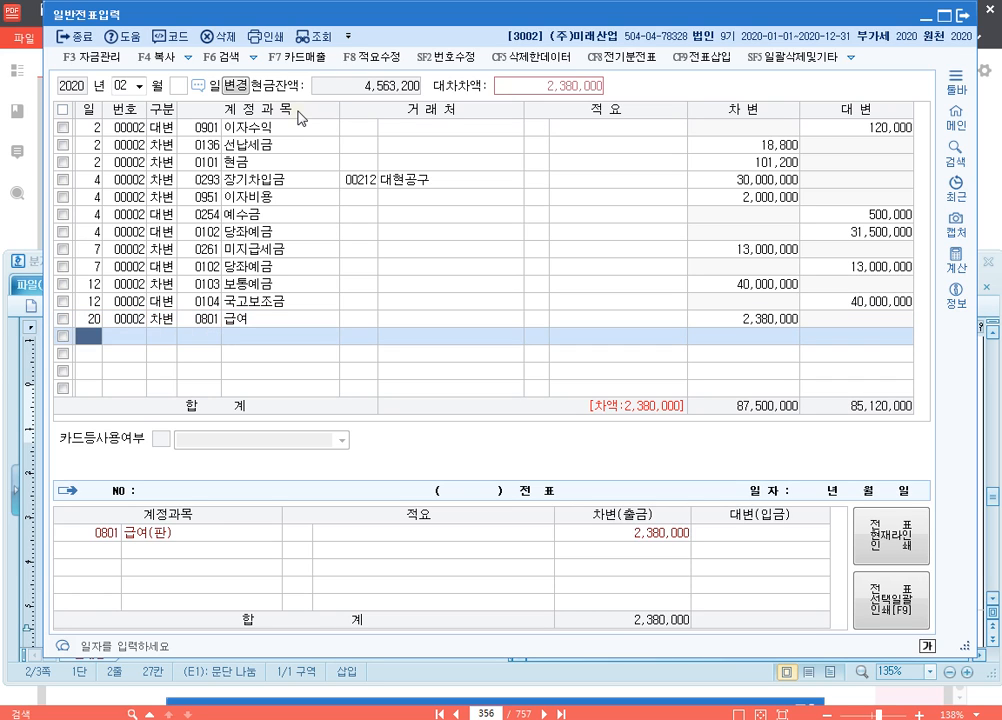
# - Add a credit line for day 20 with account 0504 임금, leaving the trading partner blank
pyautogui.press('Return')
pyautogui.write('4')
pyautogui.press('Return')
pyautogui.write('504')
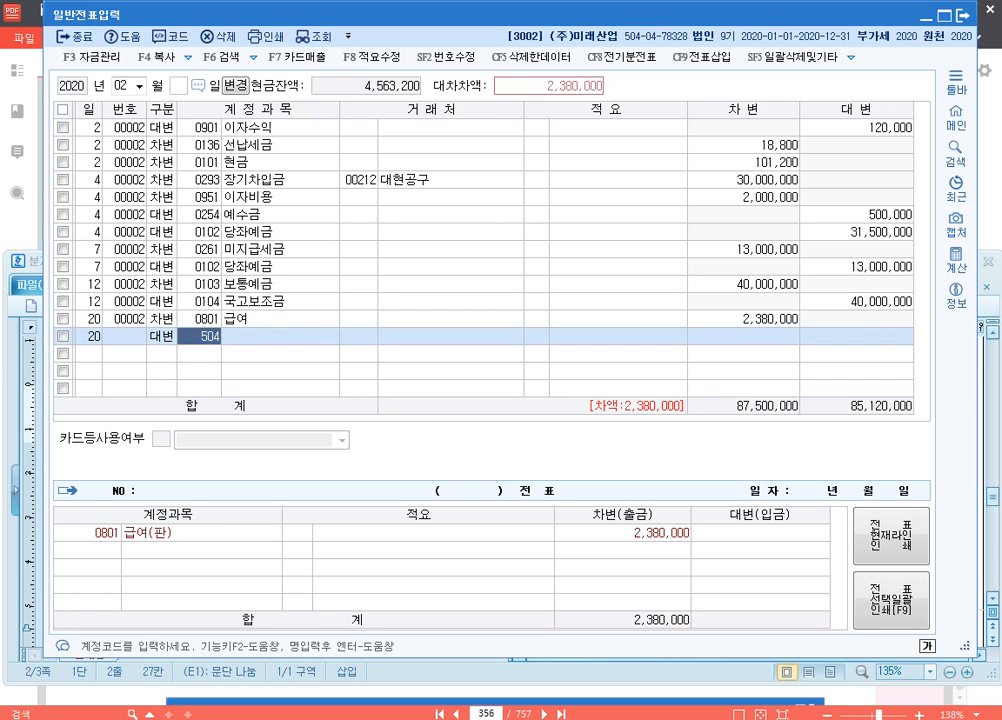
pyautogui.press('Return')
pyautogui.press('Return')
# - Change the 임금 line to the debit side and set its amount to 2,490,000
pyautogui.press('Left')
pyautogui.press('Left')
pyautogui.press('Left')
pyautogui.press('Left')
pyautogui.press('Left')
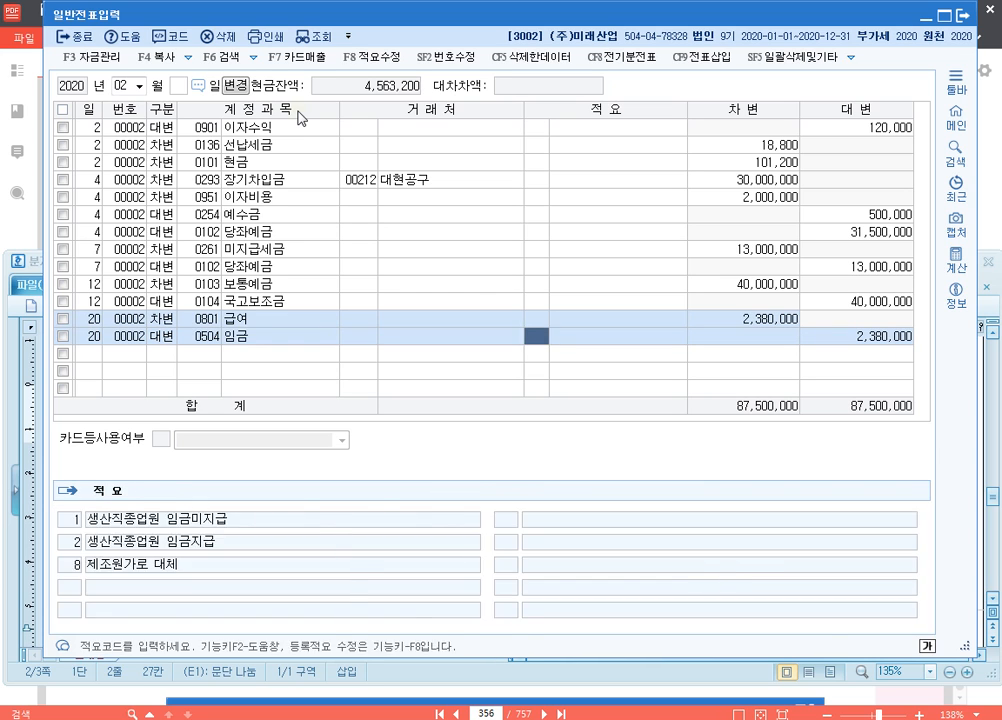
pyautogui.write('3')
pyautogui.press('Return')
pyautogui.press('Return')
pyautogui.press('Return')
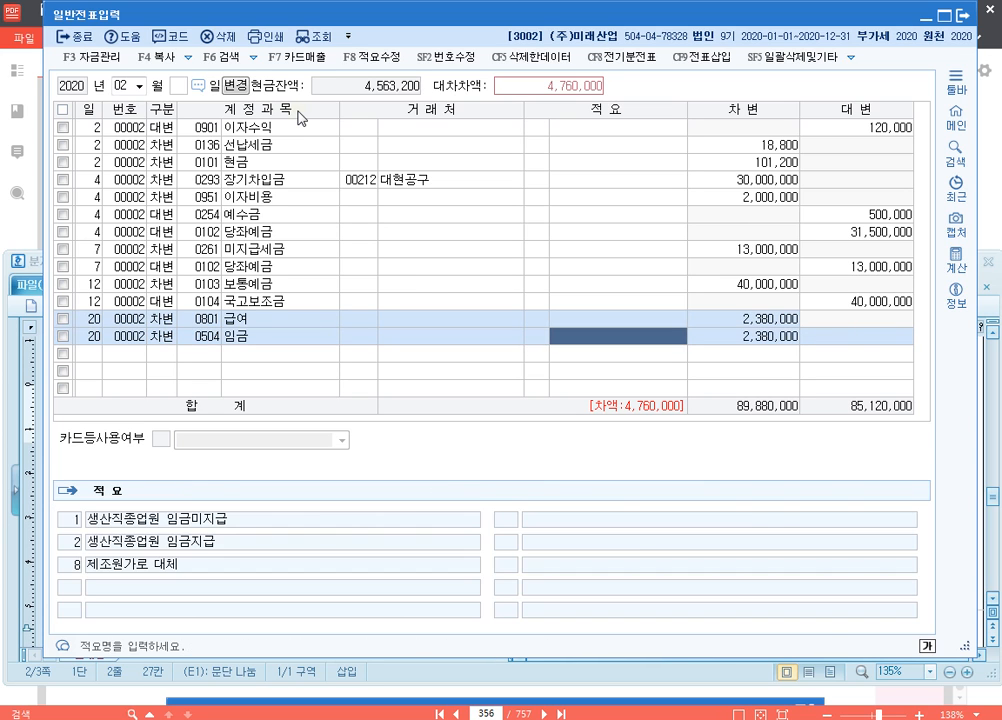
pyautogui.press('Return')
pyautogui.write('2,')
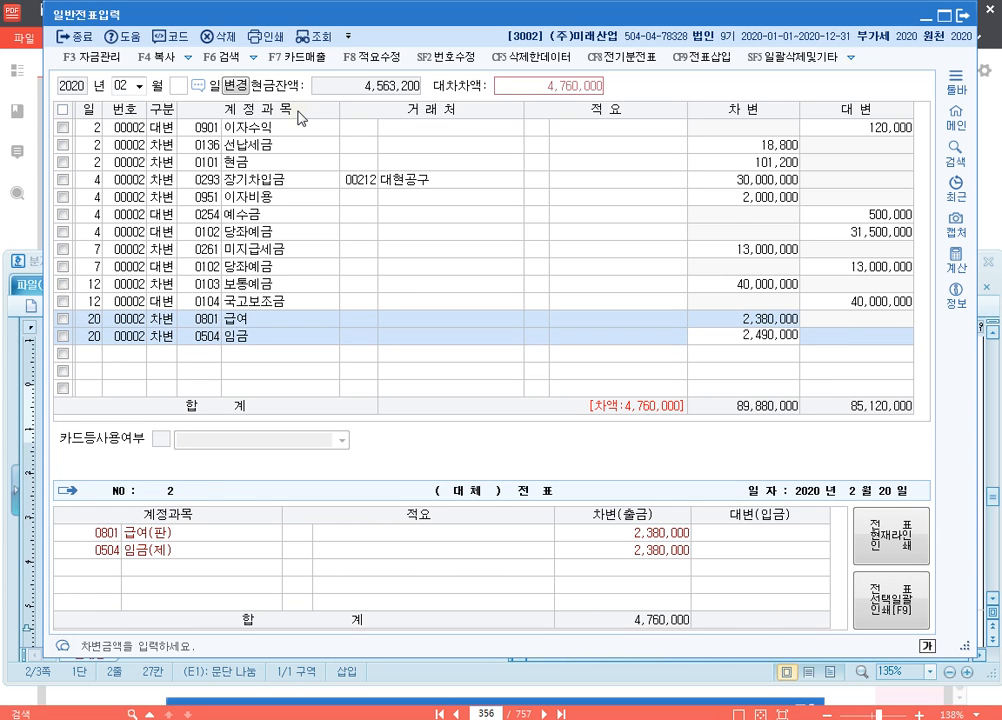
pyautogui.write('490,000')
pyautogui.press('Return')
# - Add a credit line for day 20 with account 0103 보통예금 and the amount 4,464,800
pyautogui.press('Return')
pyautogui.press('Return')
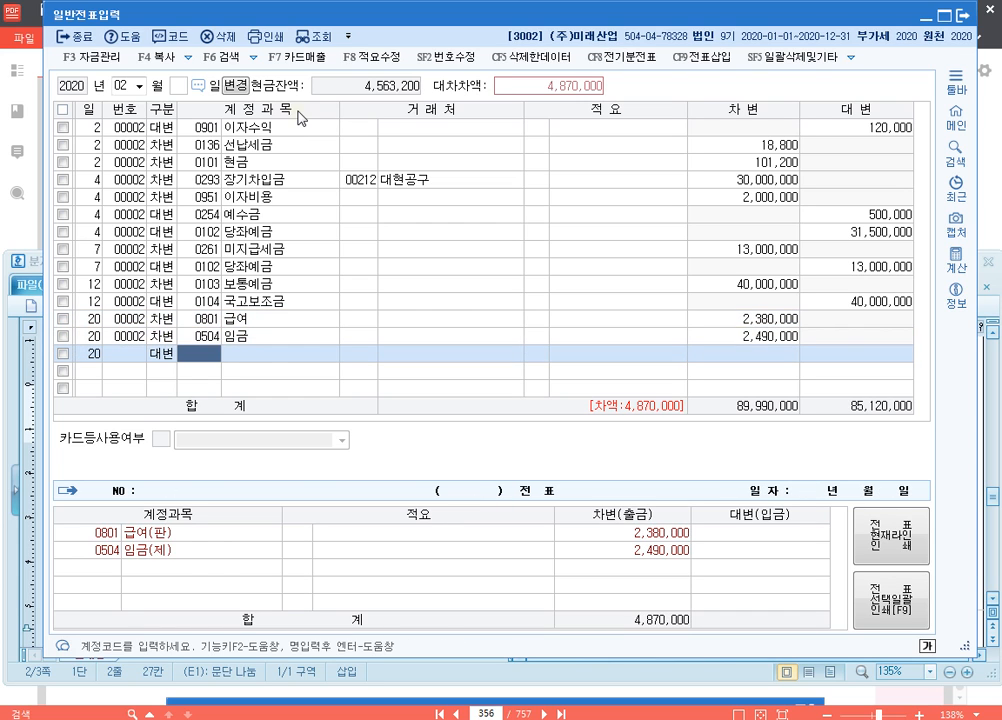
pyautogui.write('103')
pyautogui.press('Return')
pyautogui.press('Return')
pyautogui.press('Return')
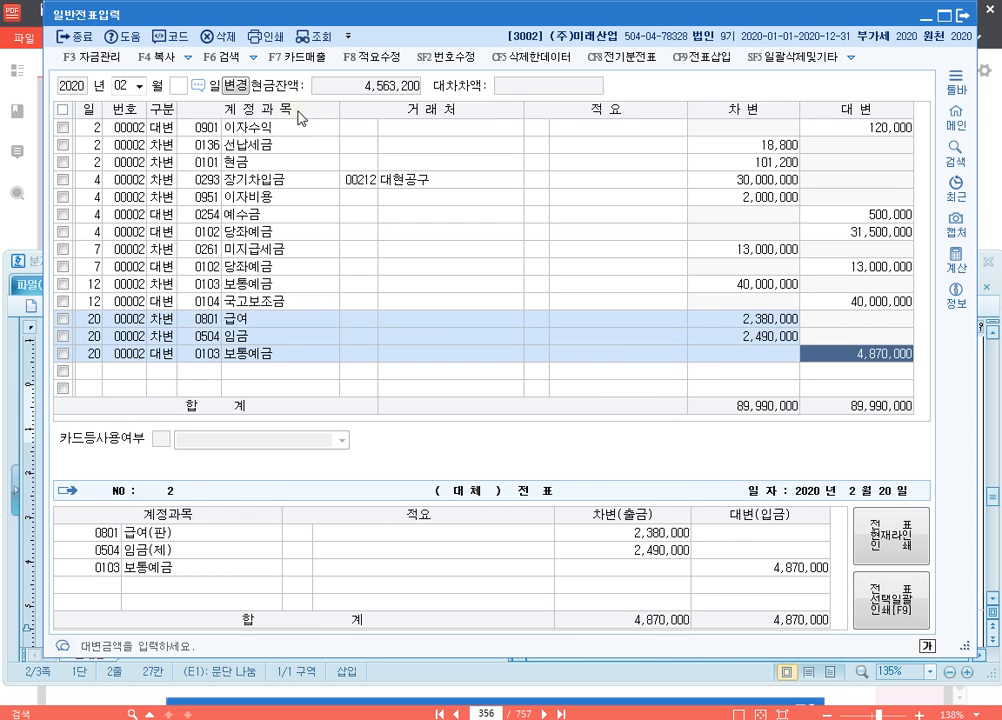
pyautogui.write('4,464,800')
pyautogui.press('Return')
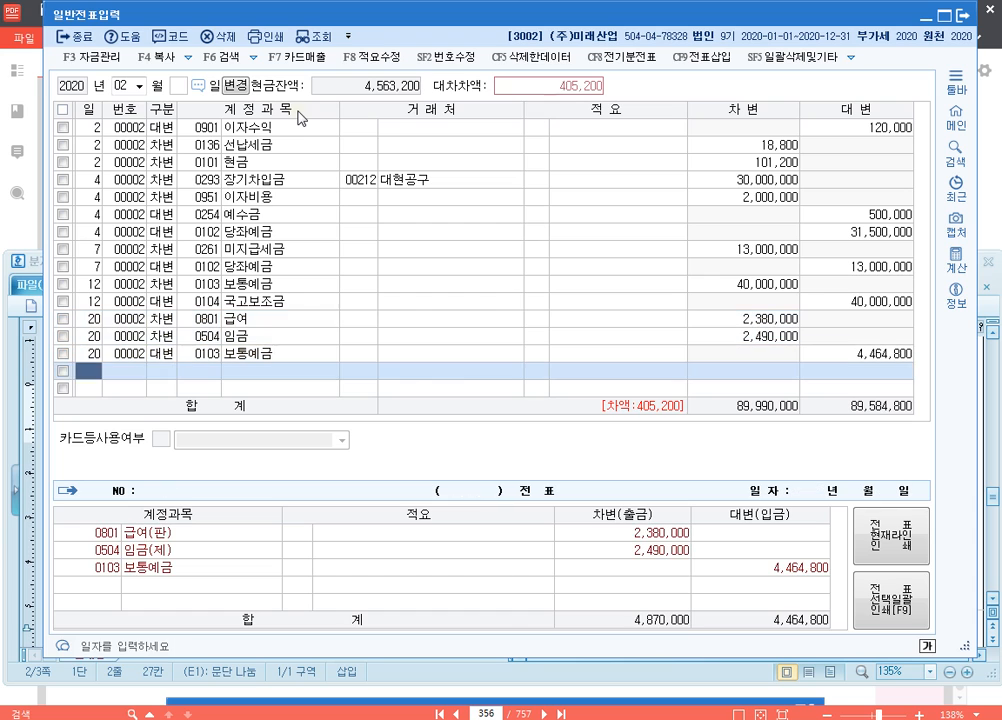
# - Add a credit line for day 20 with account 0254 예수금 and the balancing amount 405,200
pyautogui.press('Return')
pyautogui.write('4')
pyautogui.press('Return')
pyautogui.write('254')
pyautogui.press('Return')
pyautogui.press('Return')
pyautogui.press('Return')
pyautogui.press('Return')
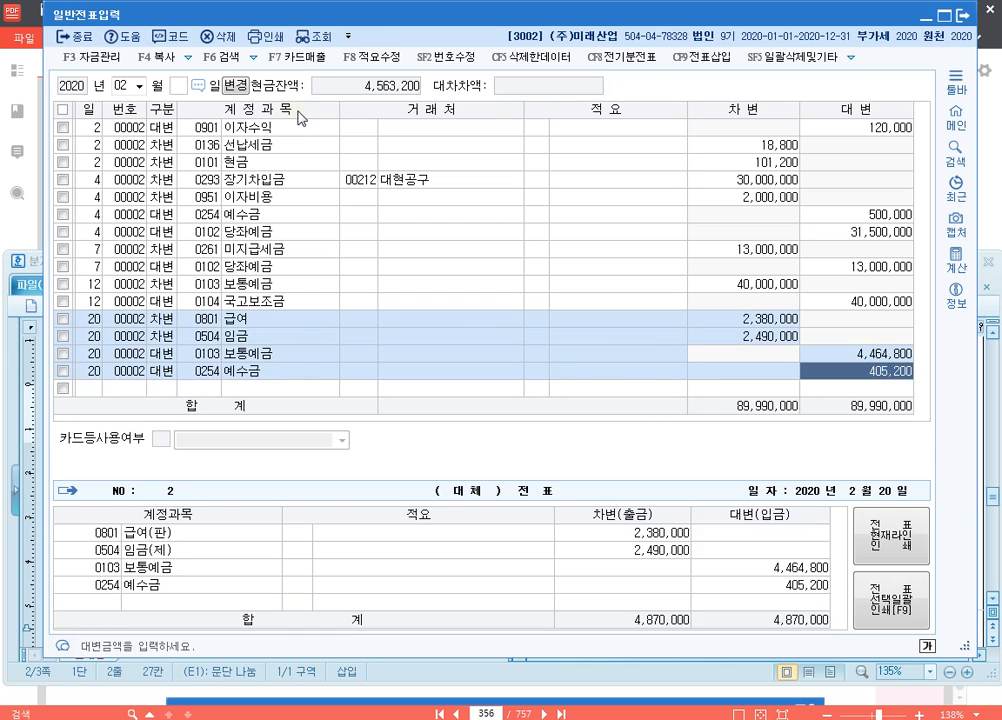